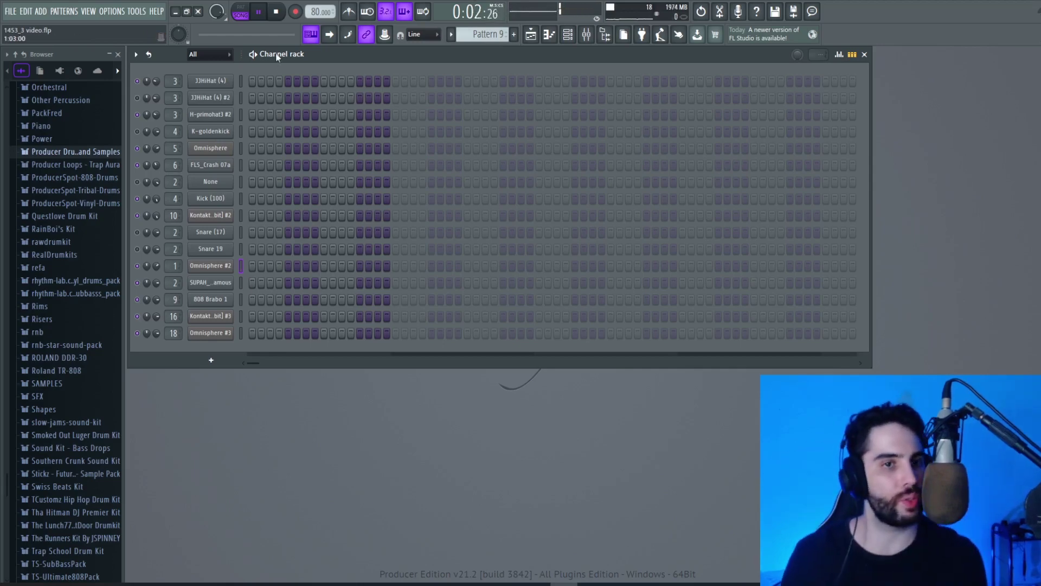
- Record a live chord part on the Omnisphere #2 channel in Pattern 9
key(space)
click(242, 269)
key(space)
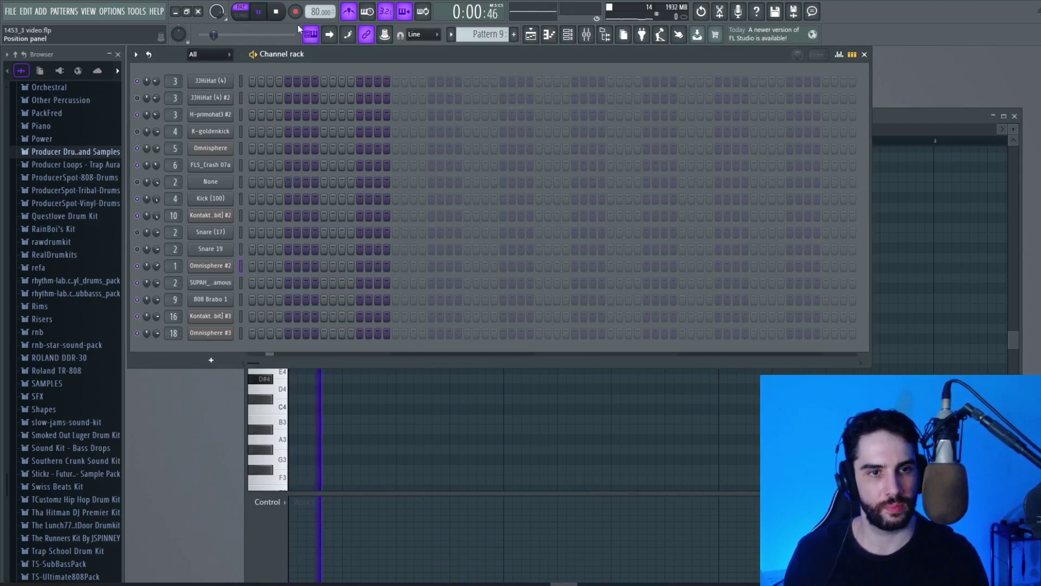
key(space)
click(295, 12)
click(260, 12)
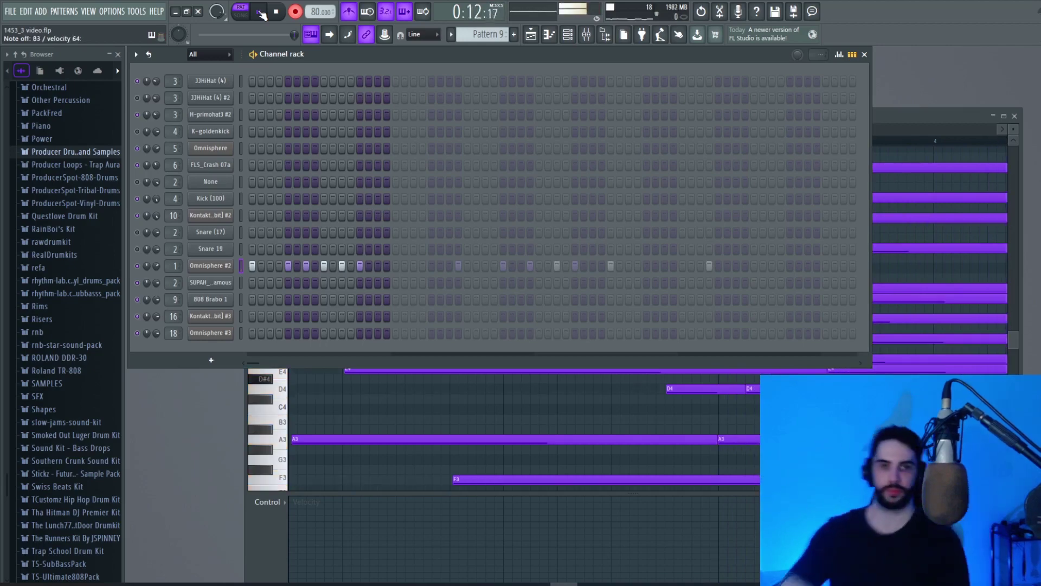
click(261, 14)
- Open the Omnisphere #2 notes in the piano roll and shorten the ends of the late B3 and G4 notes
key(F7)
key(space)
click(460, 275)
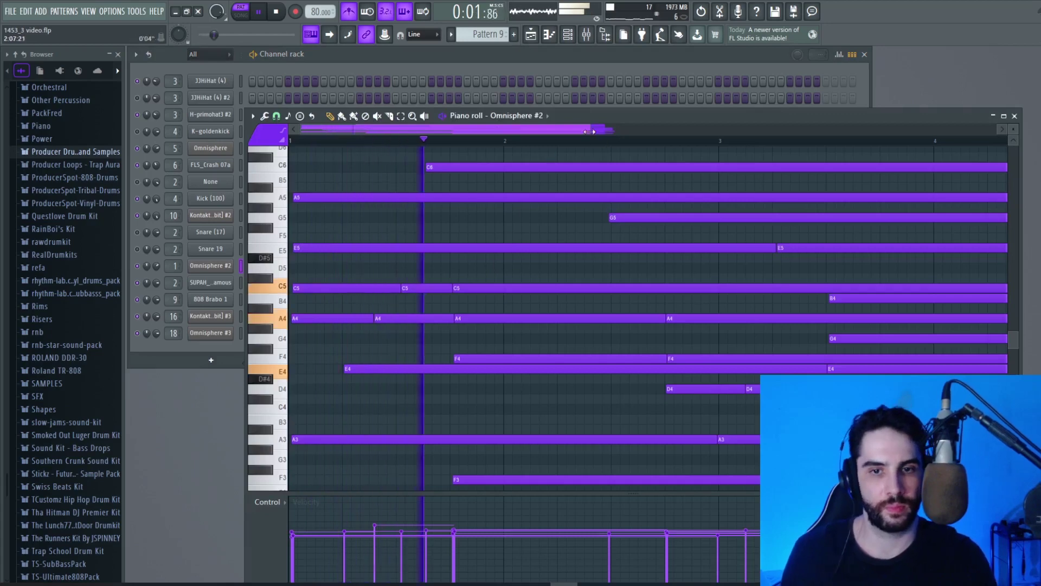
drag(589, 132, 908, 130)
scroll(621, 209, down, 5)
drag(660, 328, 645, 328)
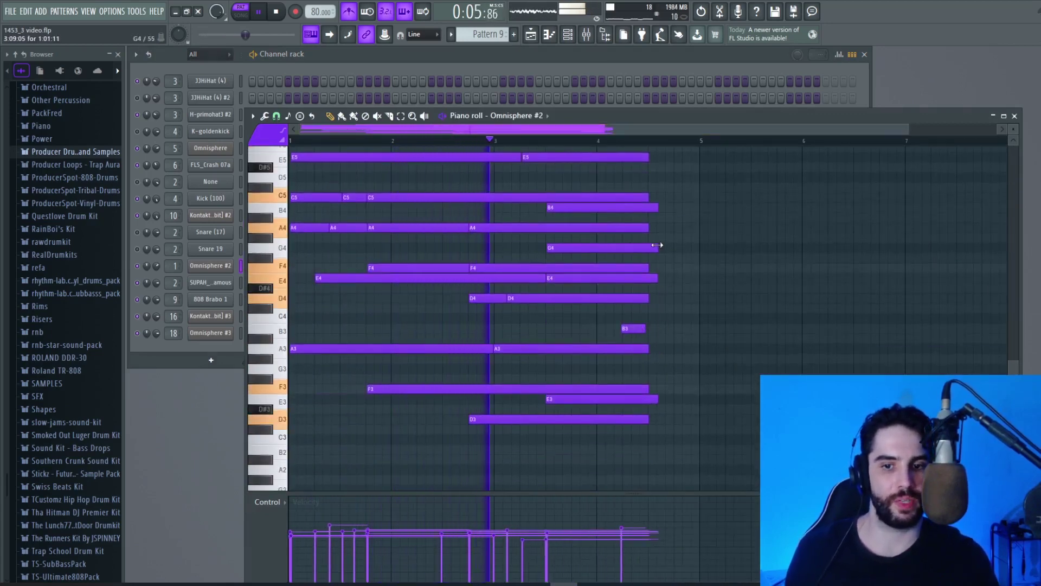
drag(657, 245, 643, 246)
- Quantize the start times of the recorded Omnisphere #2 notes to the grid
click(264, 115)
click(286, 182)
click(276, 11)
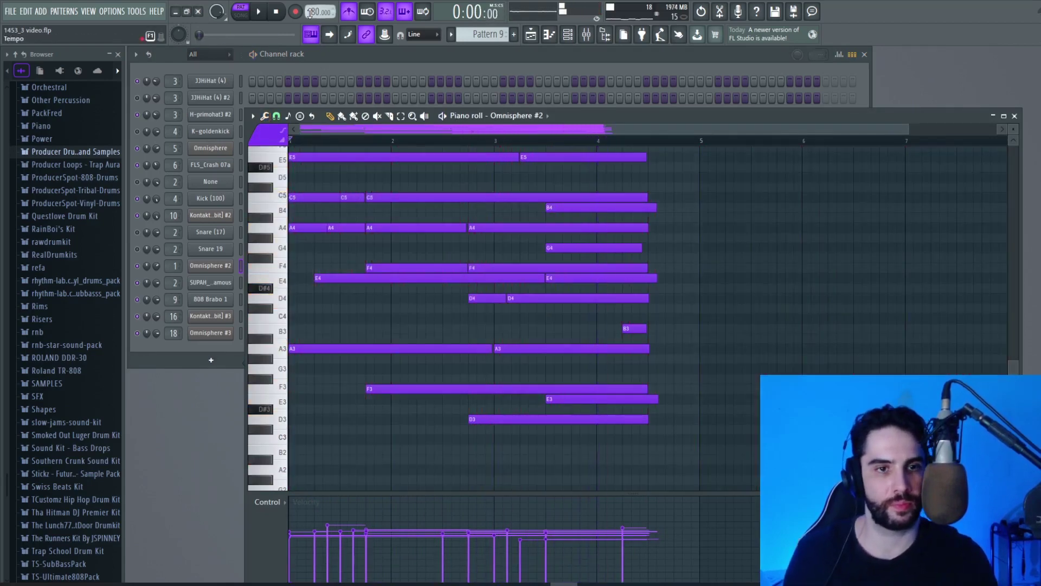
- Set the tempo to 101 BPM and audition the Omnisphere #2 pattern from the start
key(space)
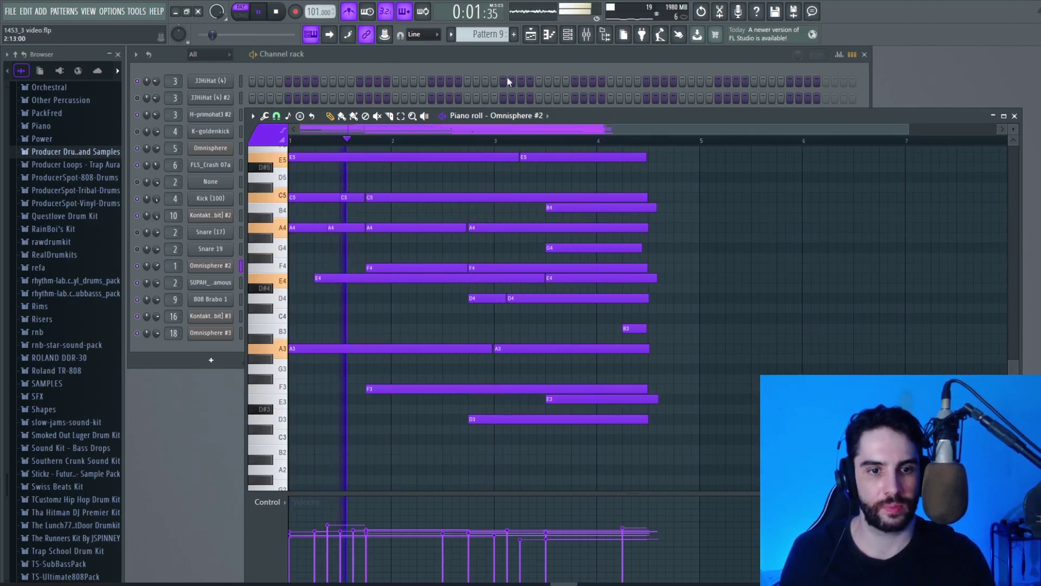
scroll(542, 314, down, 2)
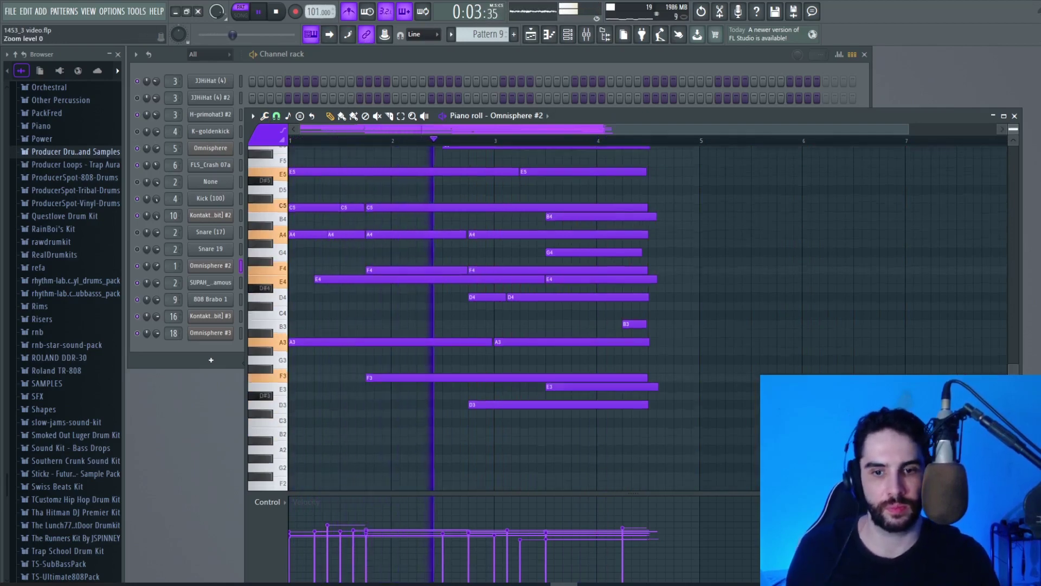
scroll(383, 170, down, 1)
scroll(383, 170, down, 2)
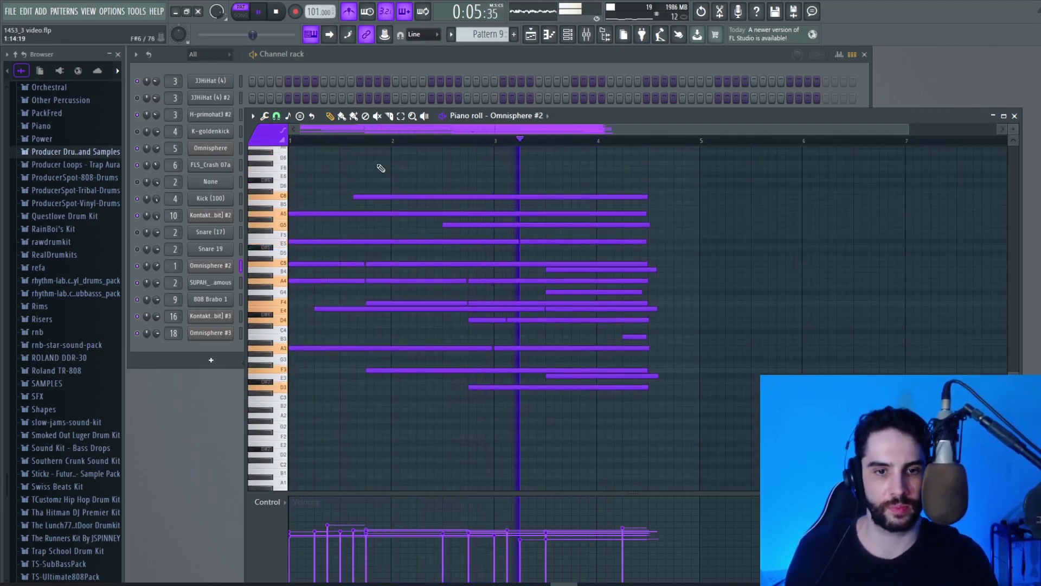
click(356, 141)
click(293, 141)
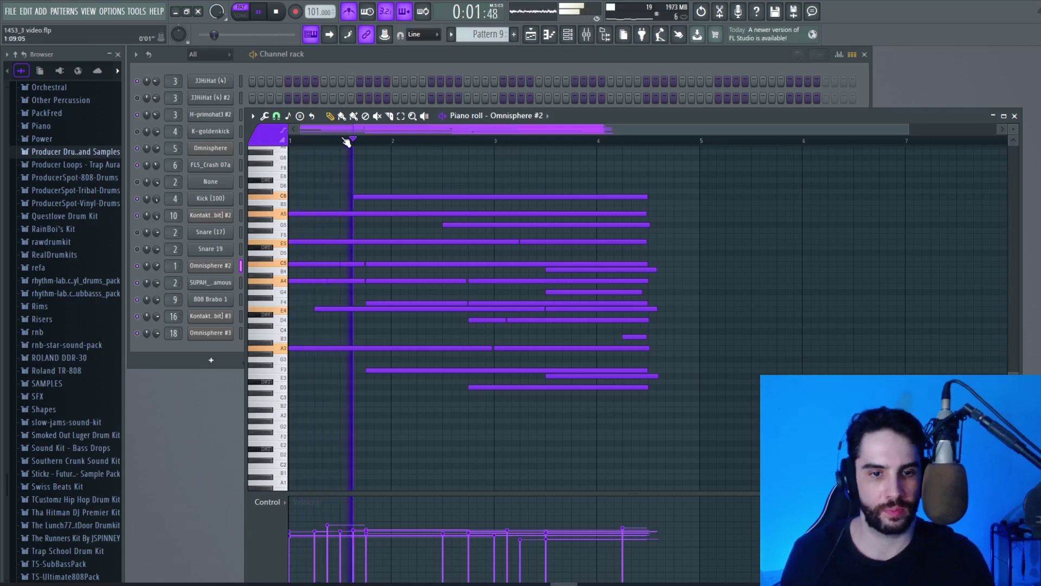
- Apply legato to the recorded notes so each one ends where the next begins
key(z)
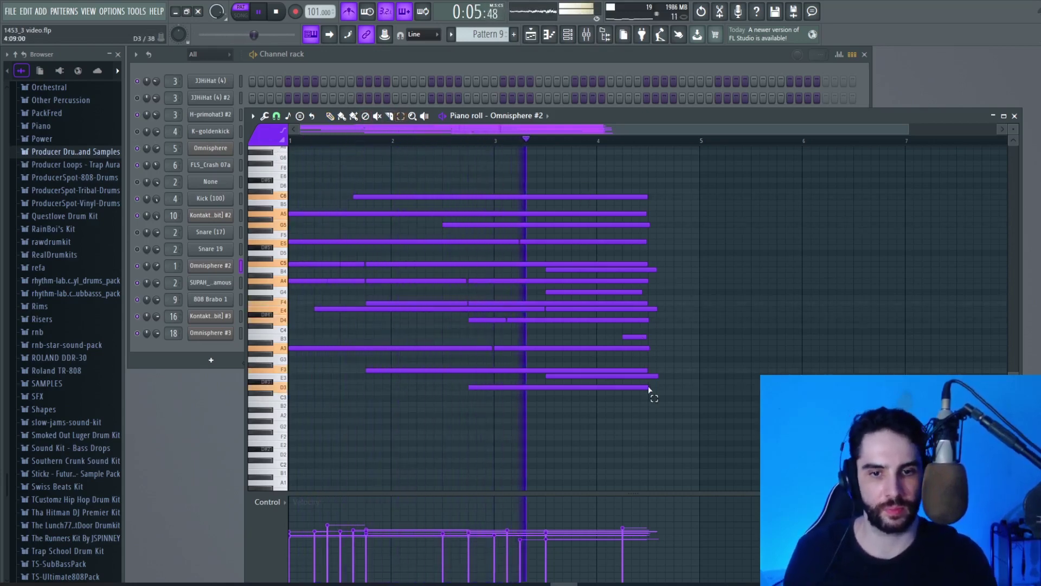
drag(669, 417, 524, 264)
click(598, 256)
click(253, 116)
click(290, 154)
- Move the second chord group to start at bar 3 and shorten the final B3 note
drag(704, 433, 483, 228)
drag(483, 280, 509, 279)
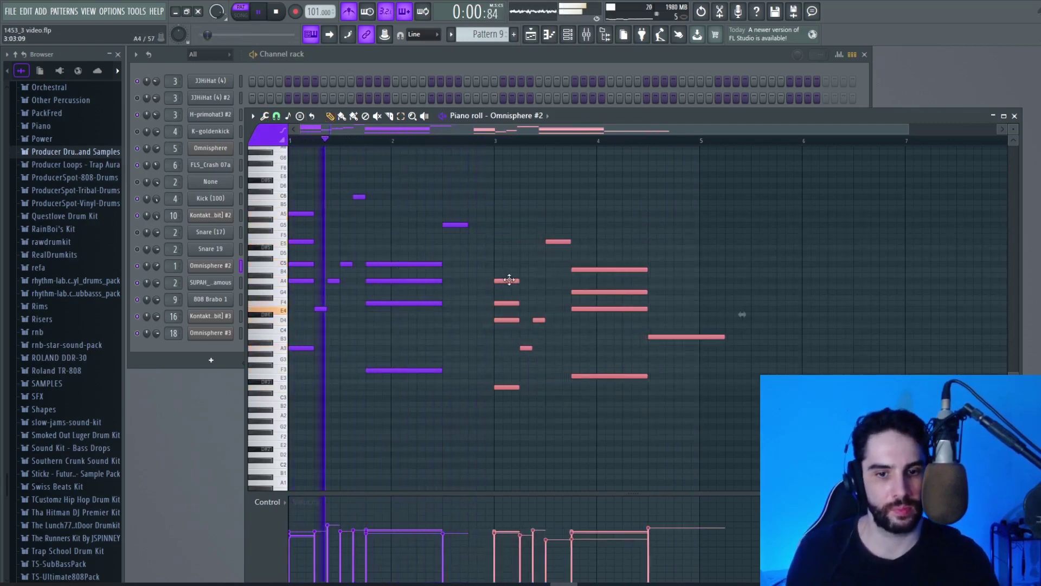
click(510, 217)
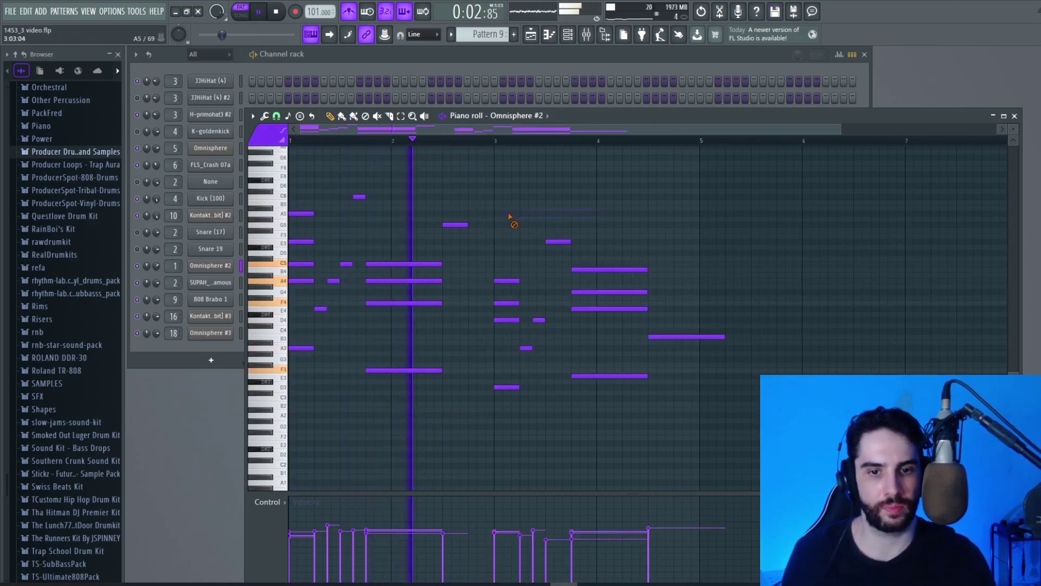
drag(725, 338, 693, 339)
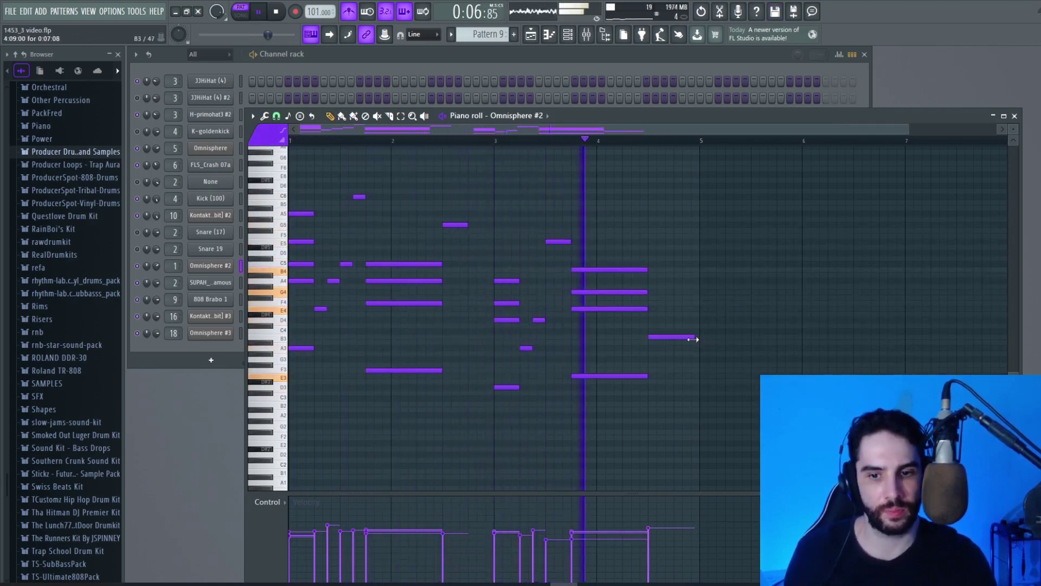
- Stop playback and lengthen the short notes in bars 1 to 3 so the chords overlap and sustain
key(space)
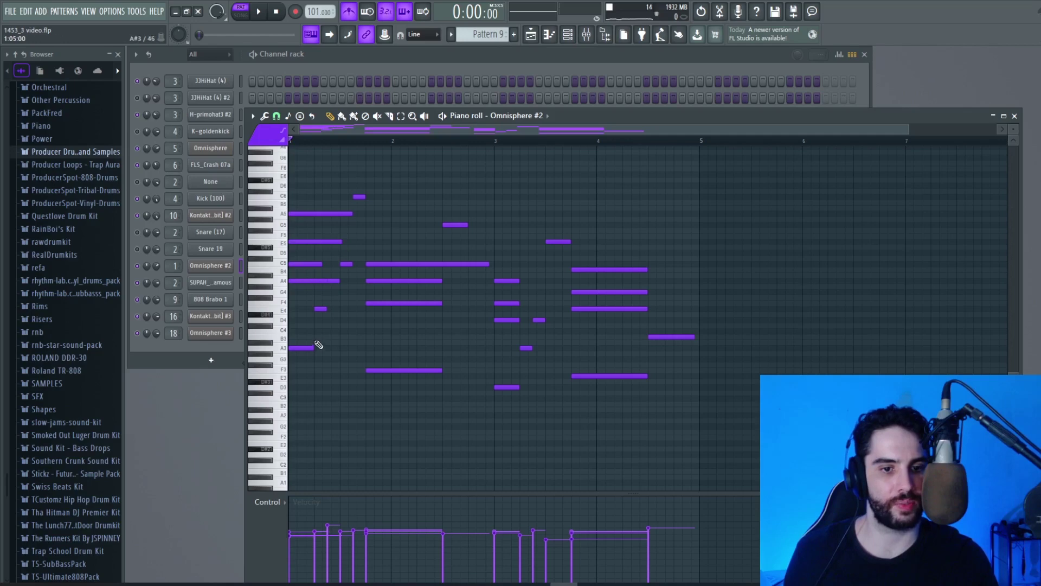
mouse_move(314, 281)
mouse_down()
mouse_move(307, 275)
mouse_move(319, 281)
mouse_up()
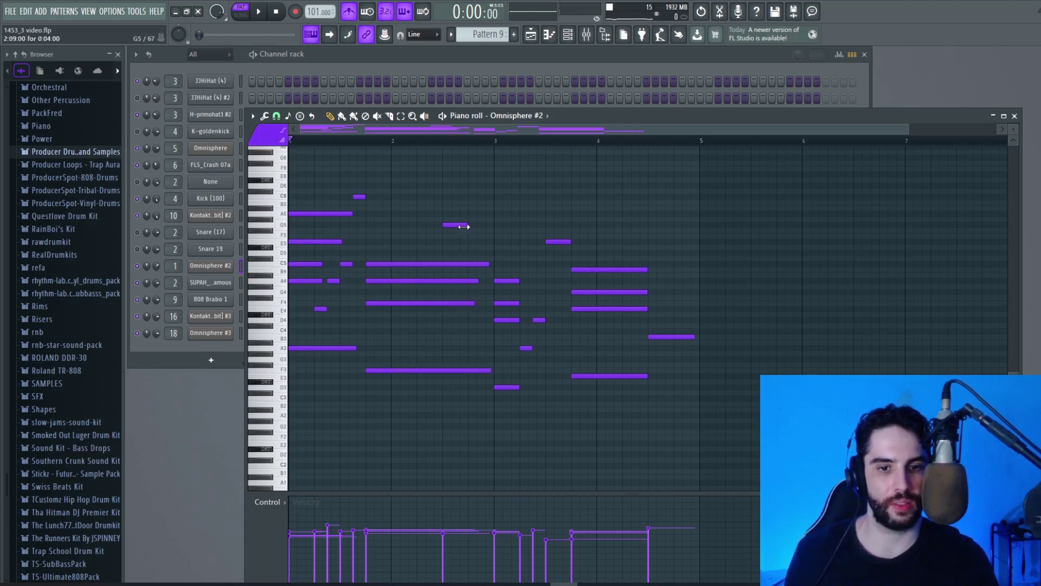
drag(544, 320, 564, 320)
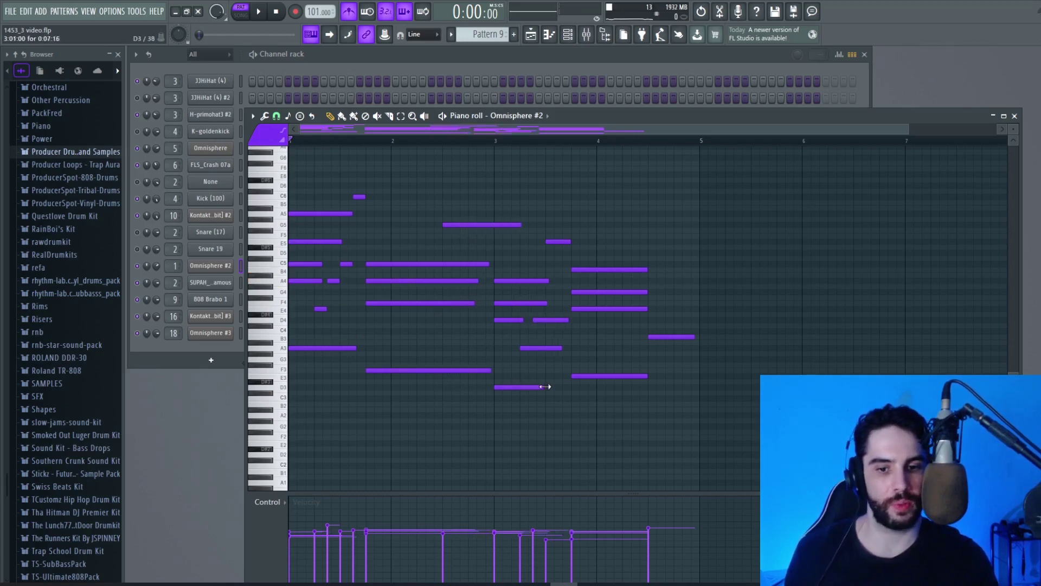
drag(541, 386, 556, 386)
- Place Pattern 9 three times on playlist Track 1 and record a vocal take onto Track 2 in song mode
key(F9)
key(l)
key(space)
key(F5)
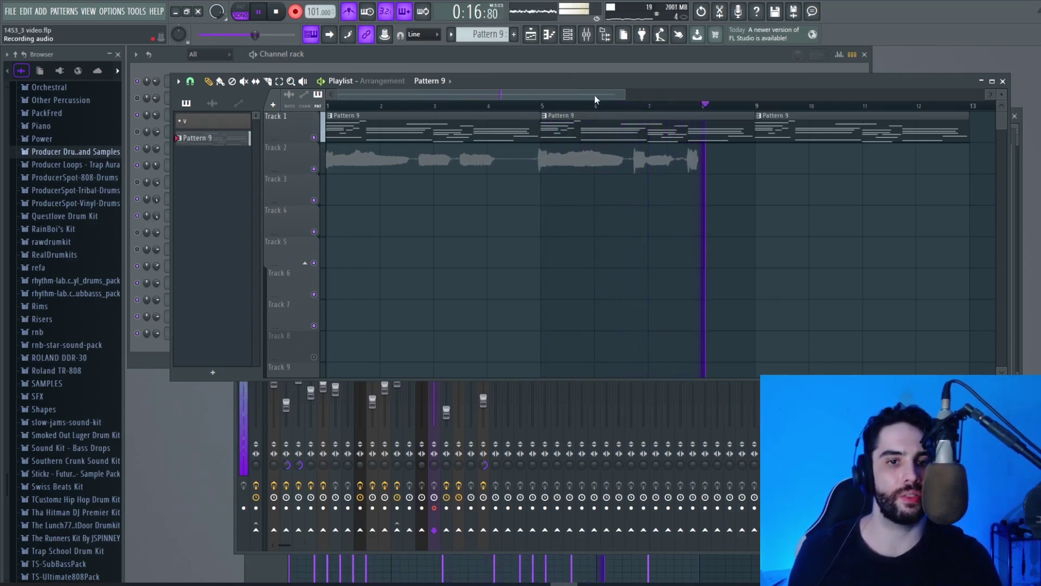
key(space)
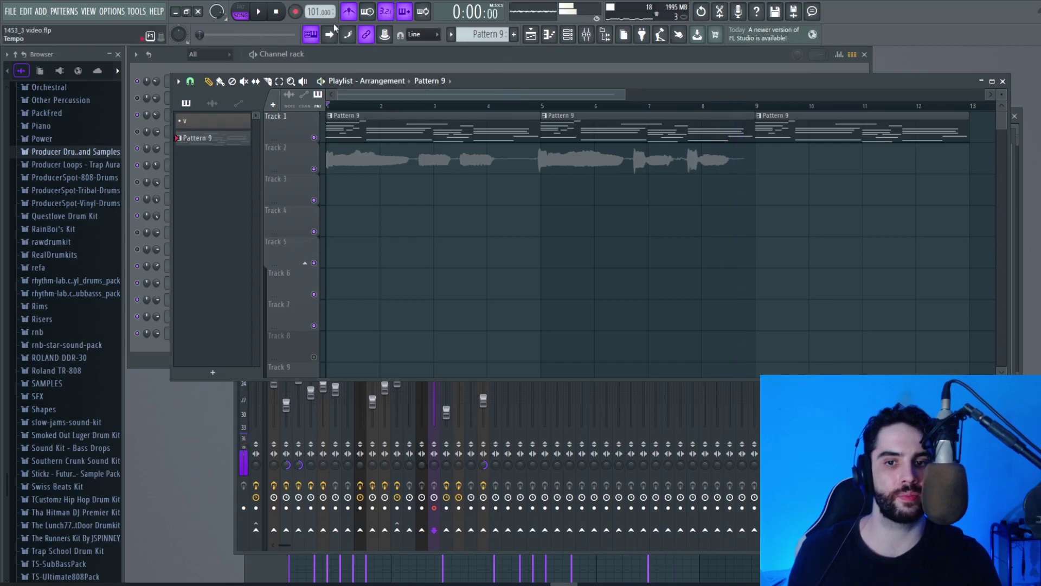
- Route the recorded vocal clip's channel to the vocal mixer track, number 15
key(F6)
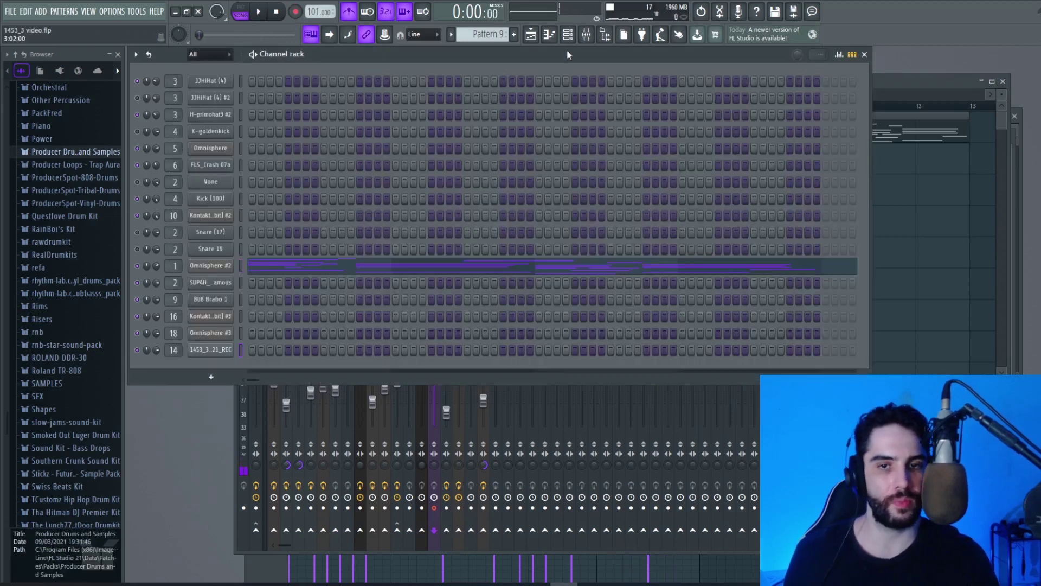
click(587, 34)
click(443, 210)
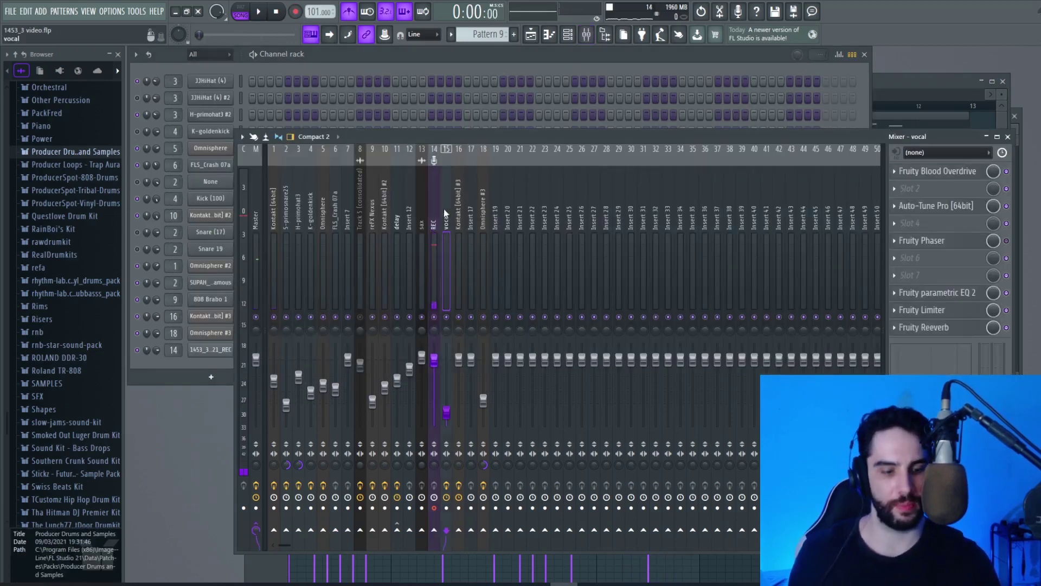
click(10, 10)
key(Escape)
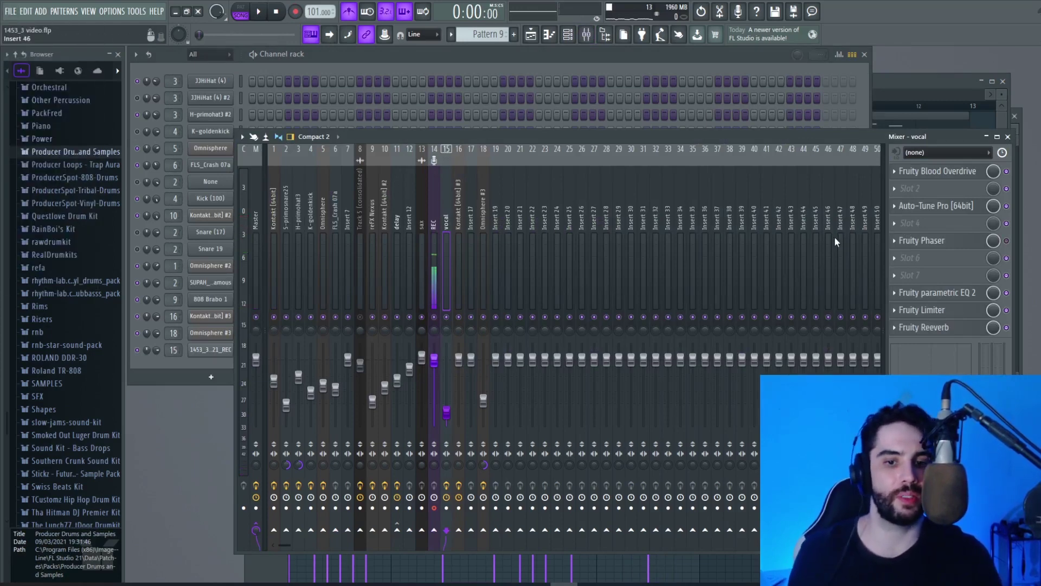
click(18, 10)
key(Escape)
- Set Auto-Tune Pro's key to A and retune speed to 8, and raise the vocal track's volume during playback
key(space)
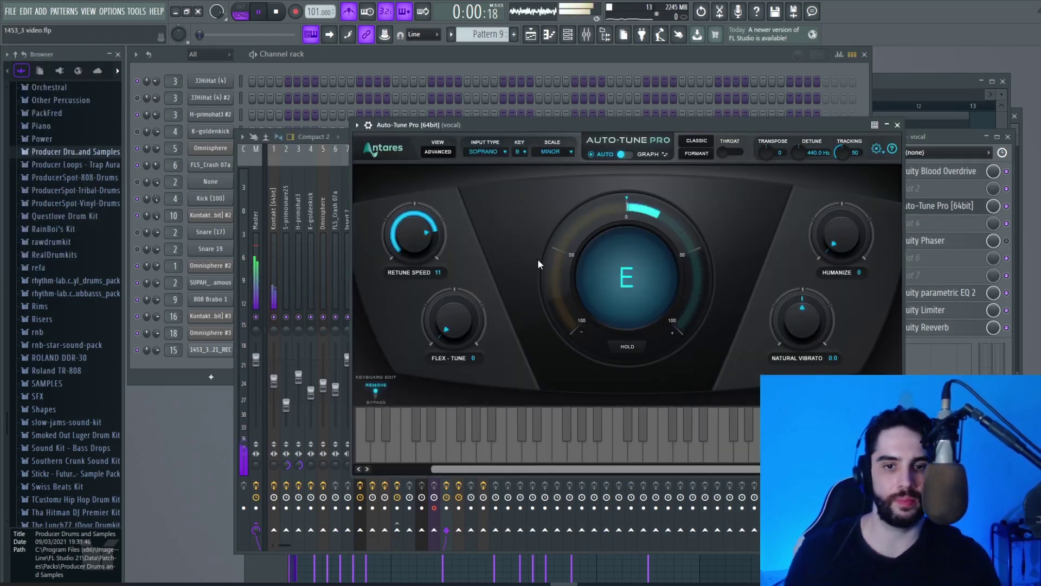
key(space)
click(520, 151)
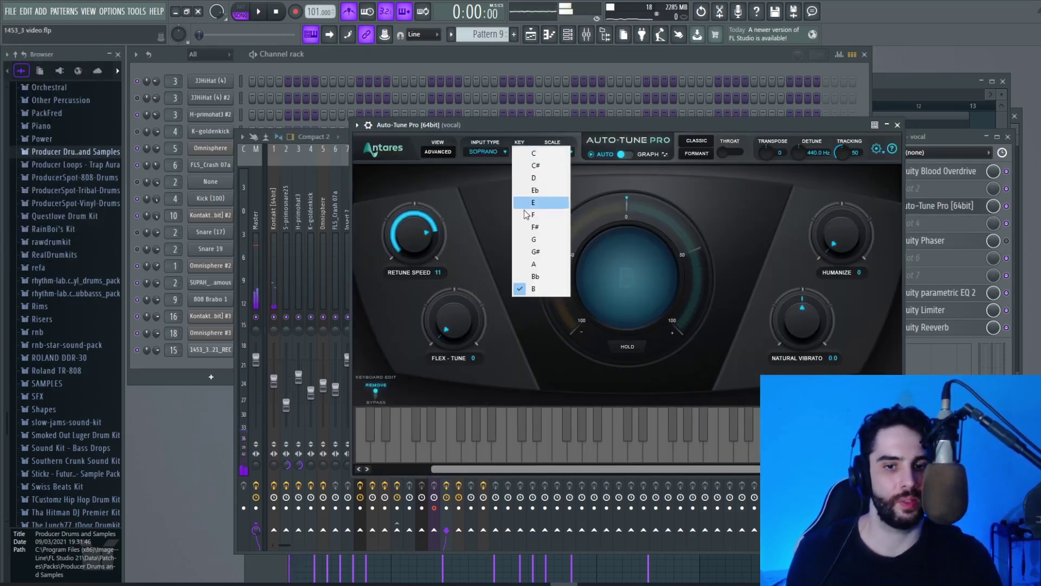
click(533, 265)
key(space)
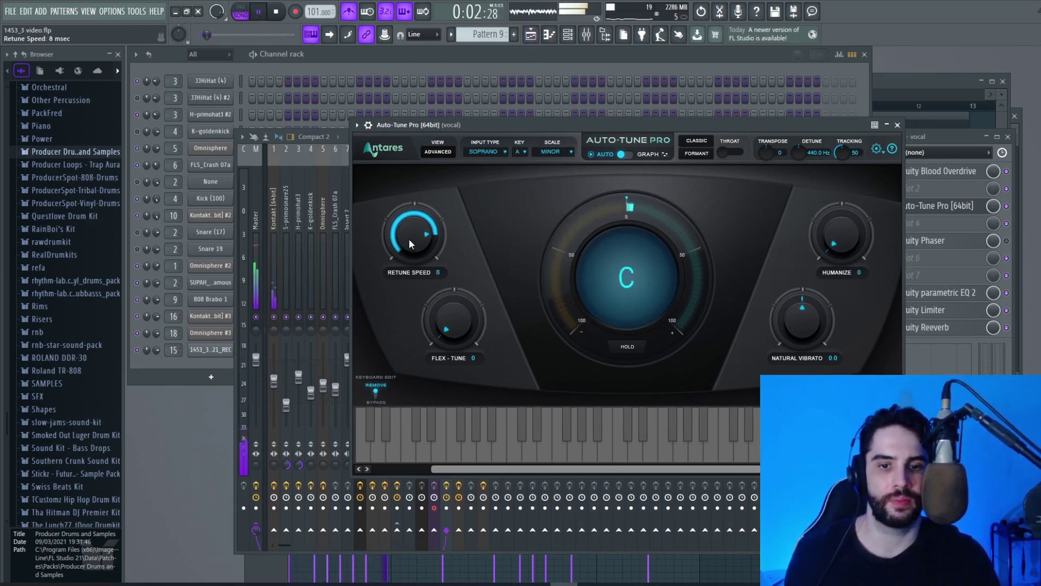
click(898, 125)
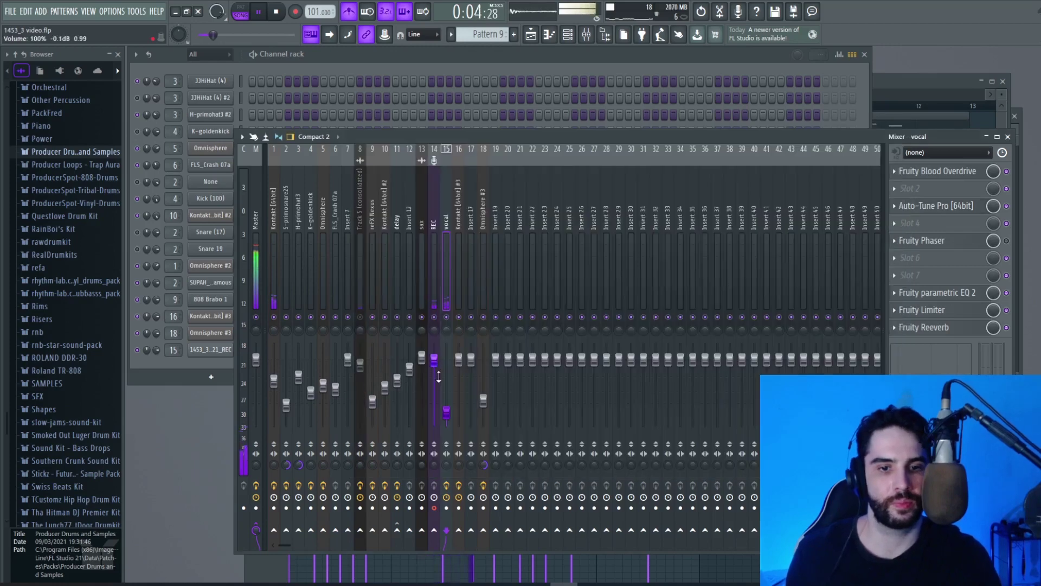
scroll(450, 409, up, 4)
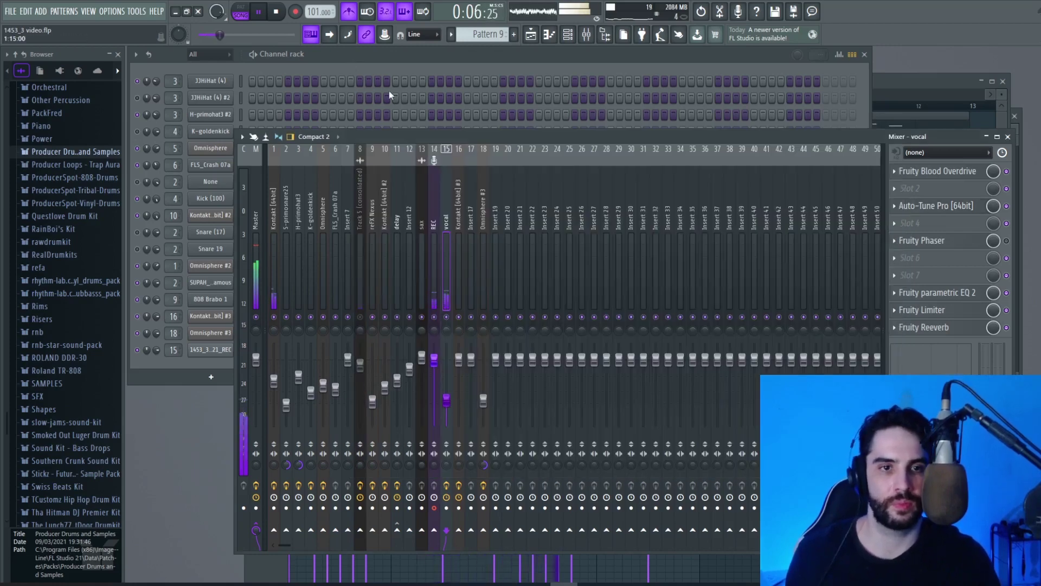
key(space)
- Remove Fruity Blood Overdrive, Fruity Phaser and Fruity Limiter from the vocal track's effect chain
click(932, 295)
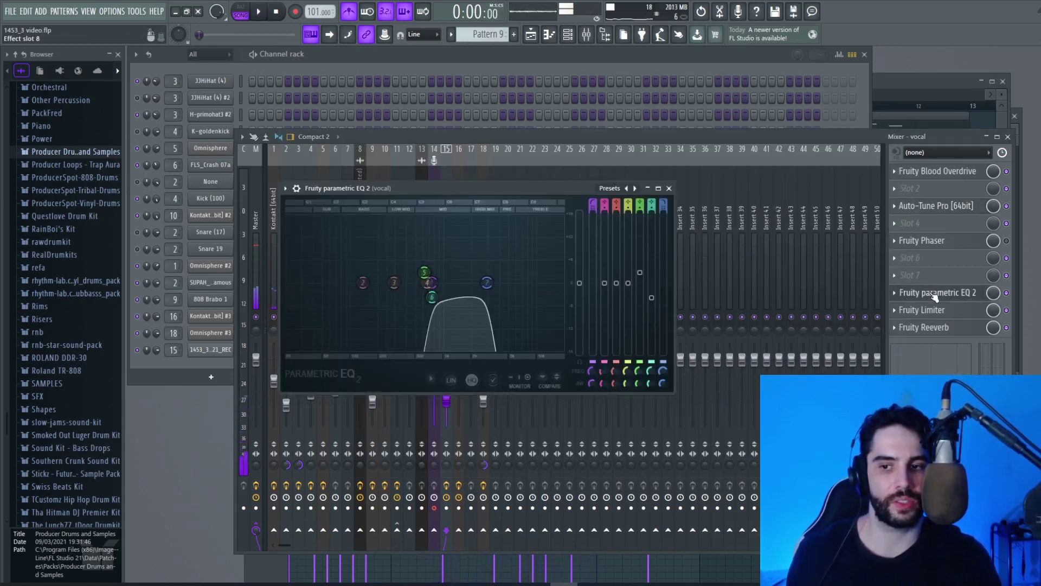
key(F6)
click(895, 240)
key(Escape)
key(ctrl+z)
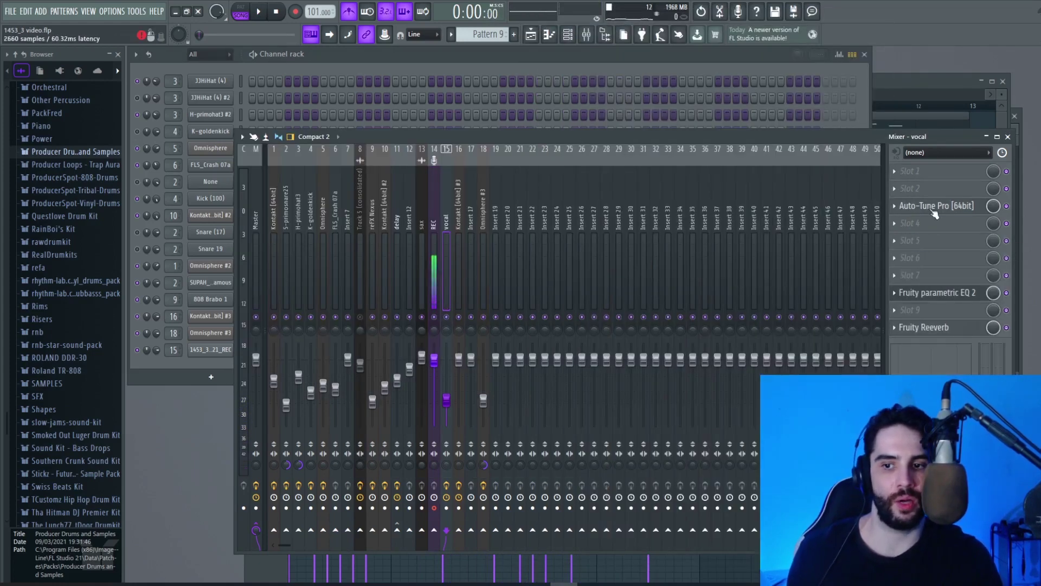
- Review the Fruity parametric EQ 2 curve during playback and the Fruity Reeverb settings on the vocal track
click(938, 294)
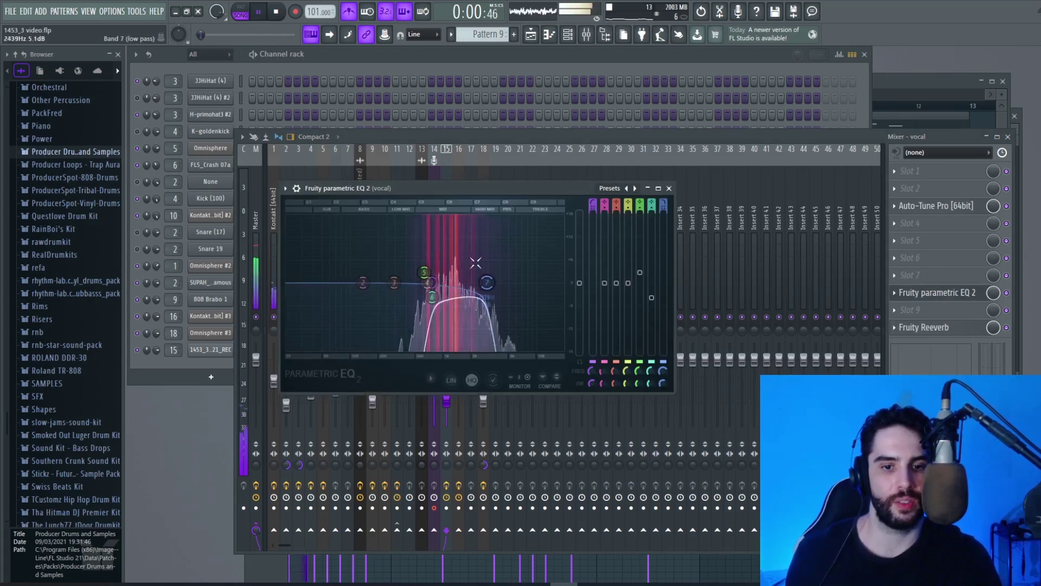
click(668, 189)
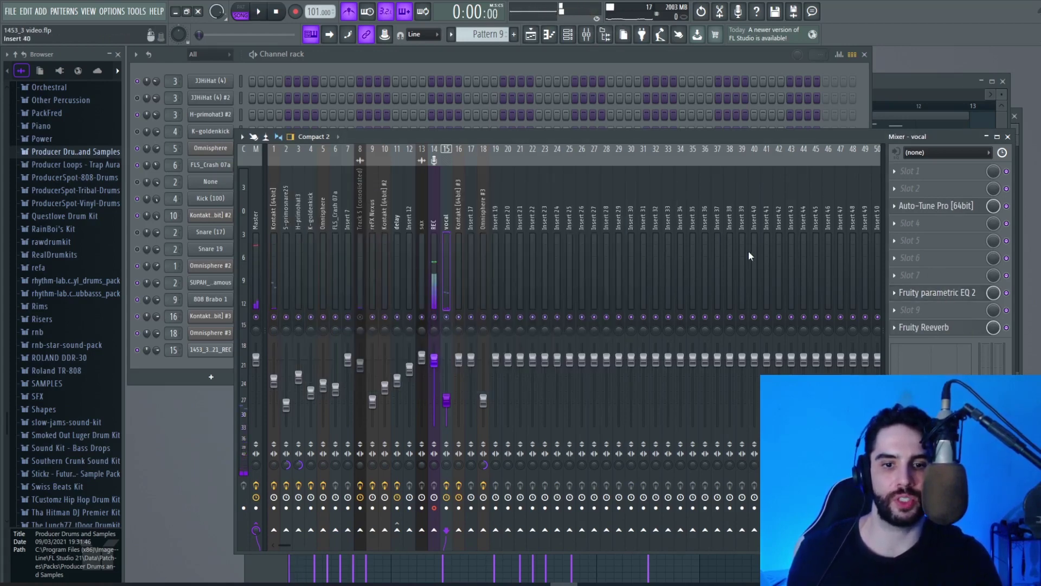
click(939, 332)
click(938, 332)
- Raise the vocal track's volume to 50% and select the REC mixer track
drag(446, 407, 447, 402)
key(space)
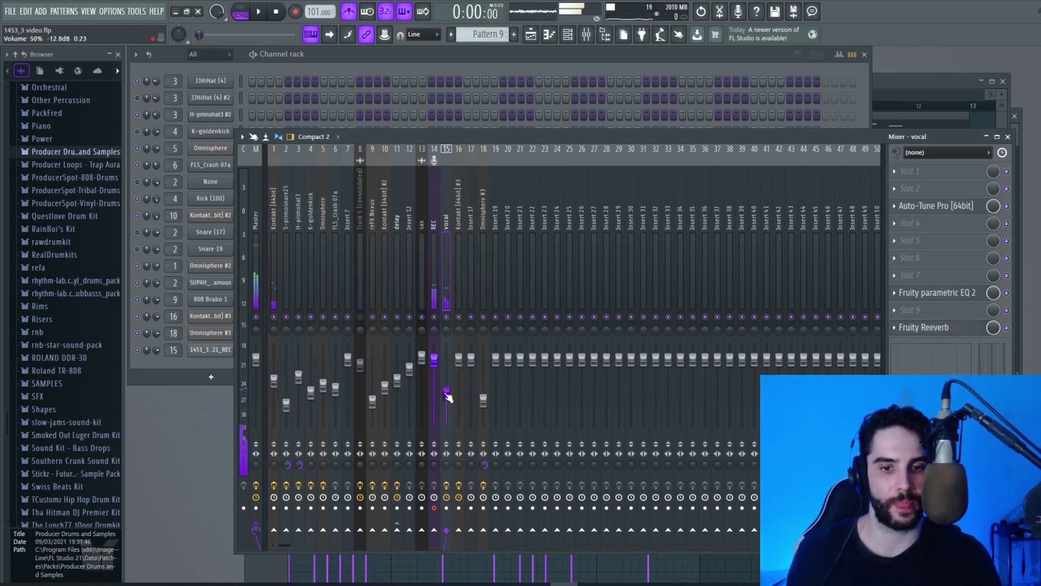
click(435, 225)
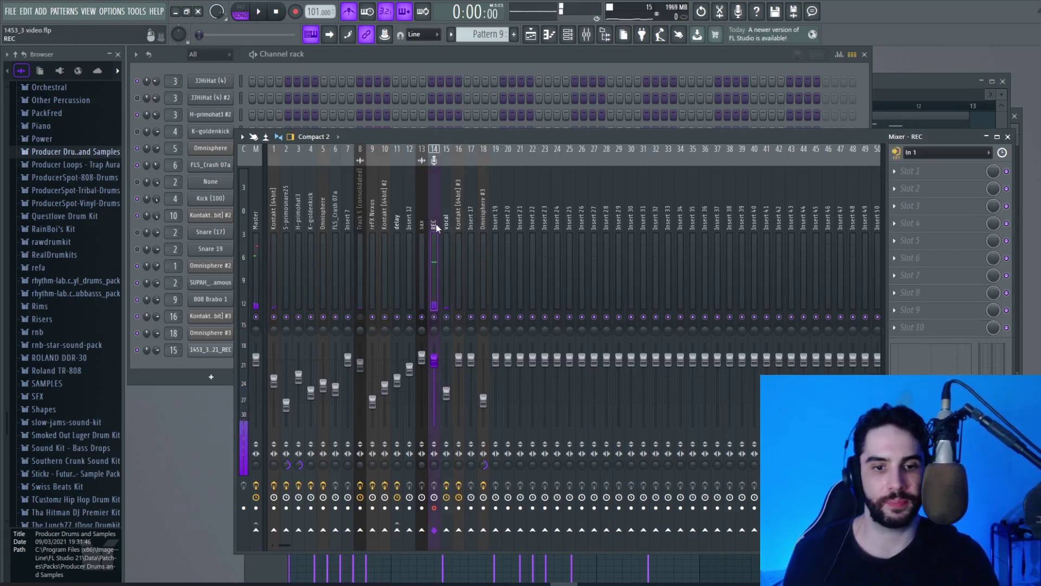
- Open the recorded vocal clip's channel settings and set its time stretching mode to Stretch Pro
key(F6)
click(222, 351)
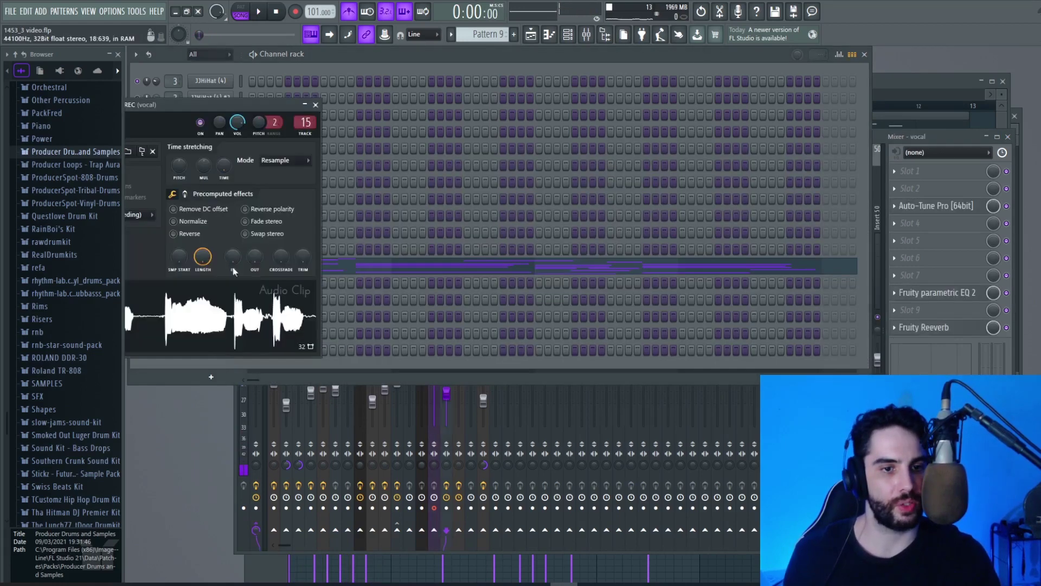
drag(188, 106, 434, 98)
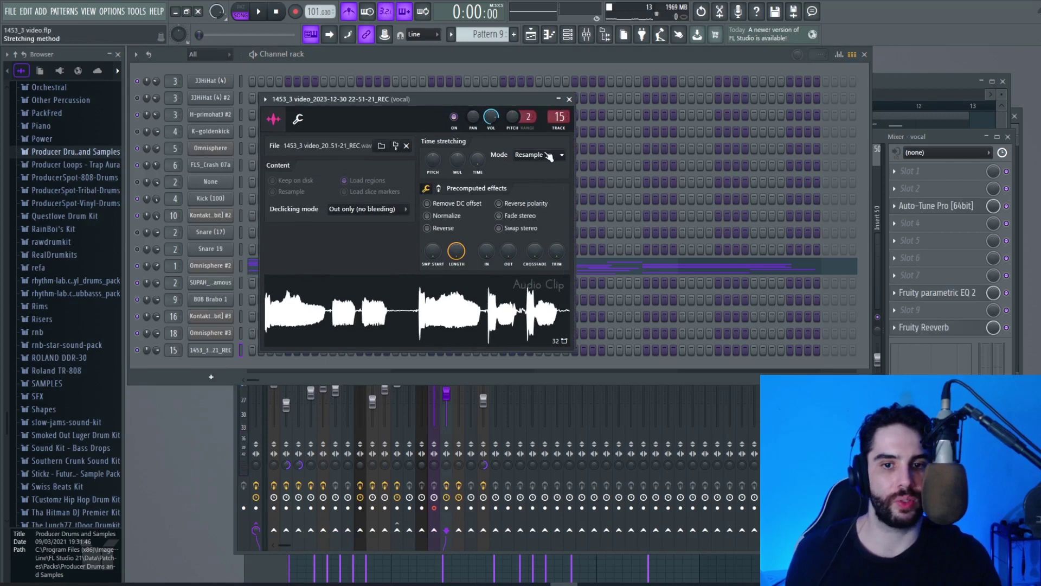
click(528, 154)
click(535, 197)
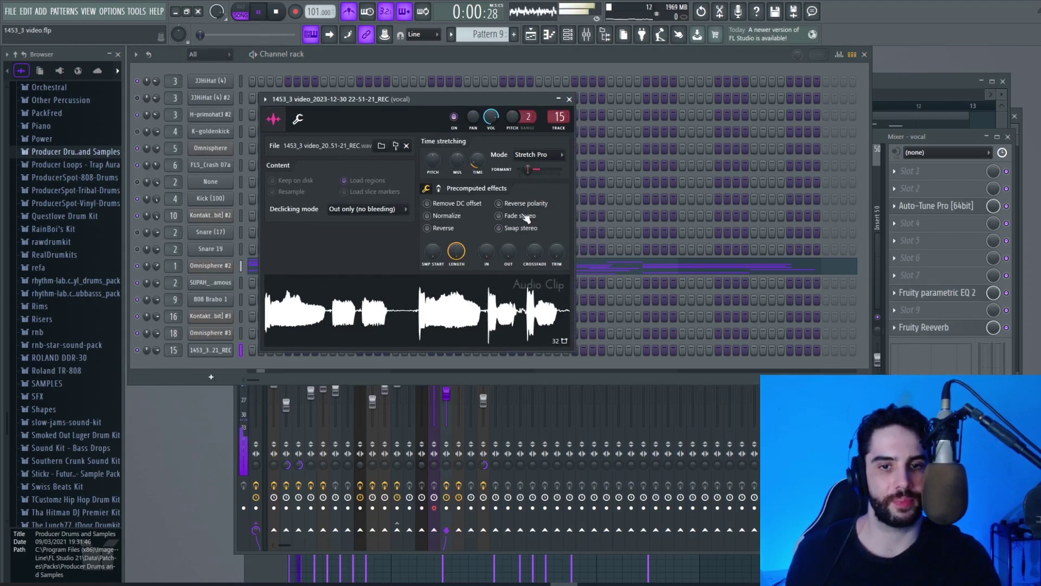
- Try out formant and pitch shifts on the recorded vocal clip during playback, and close its channel settings
key(space)
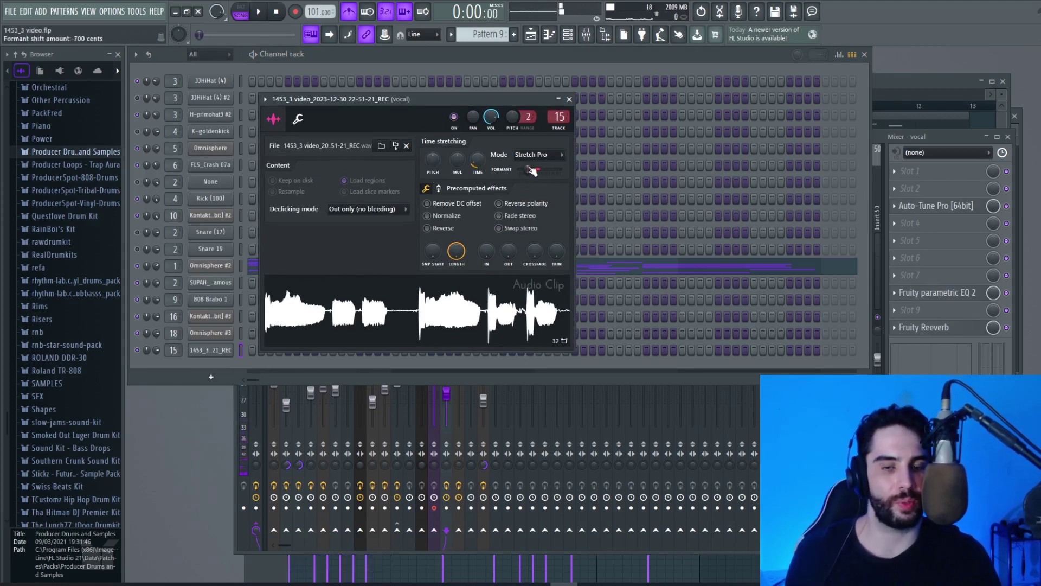
key(space)
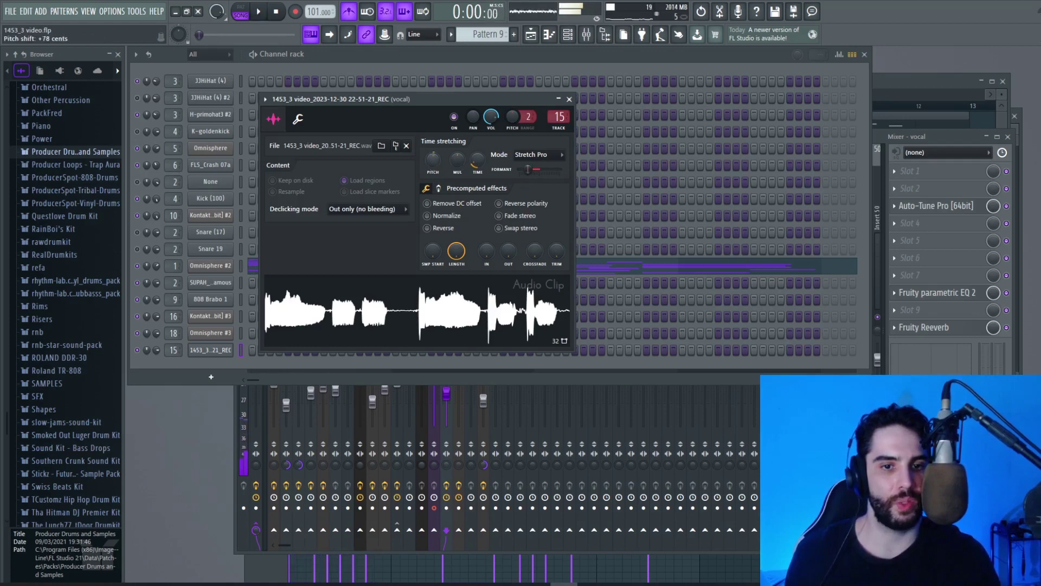
key(space)
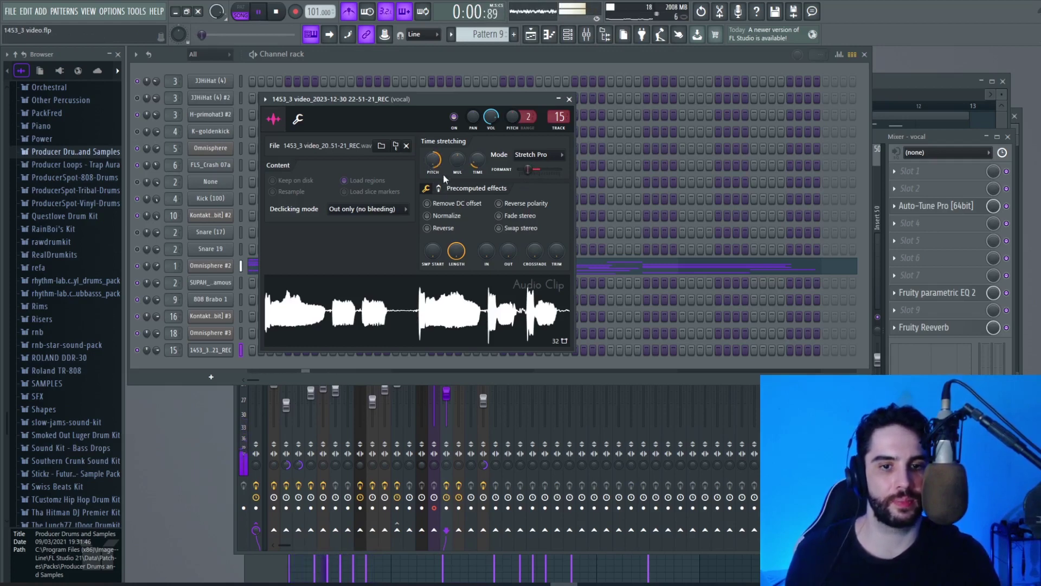
click(569, 99)
key(space)
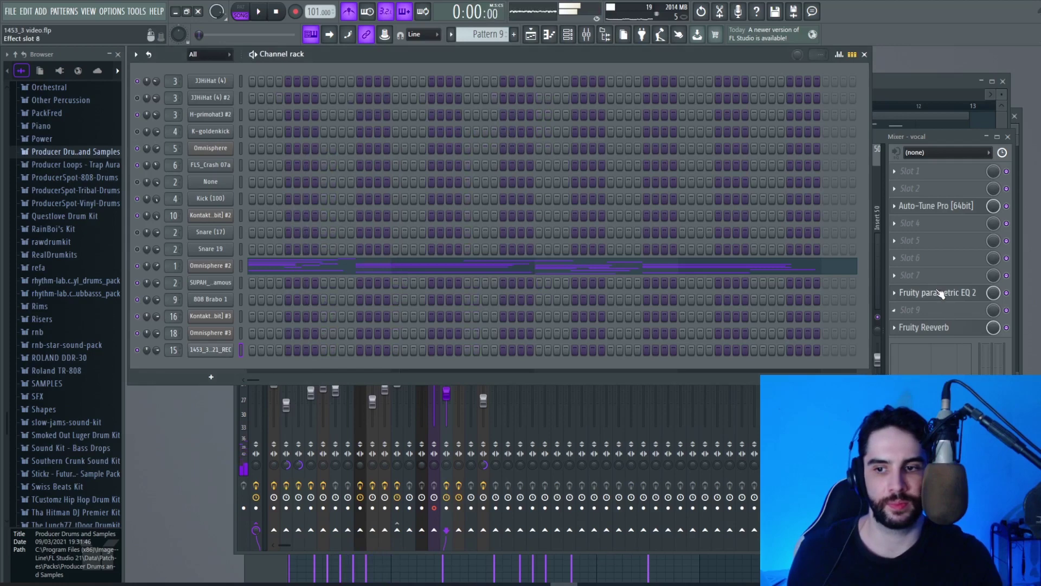
- Check the vocal track's Fruity parametric EQ 2 curve while the song plays
click(934, 293)
key(space)
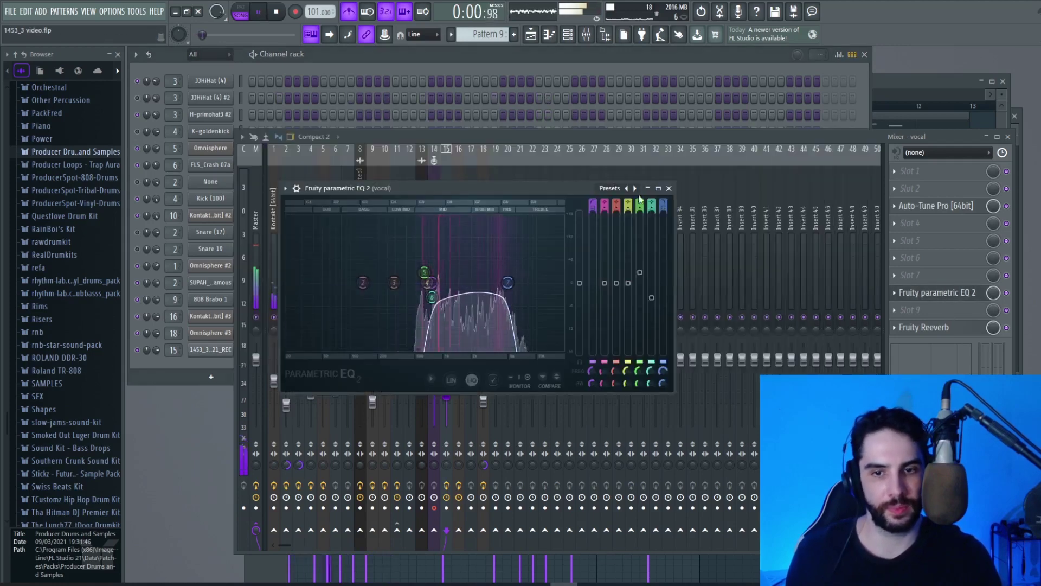
click(934, 293)
key(F6)
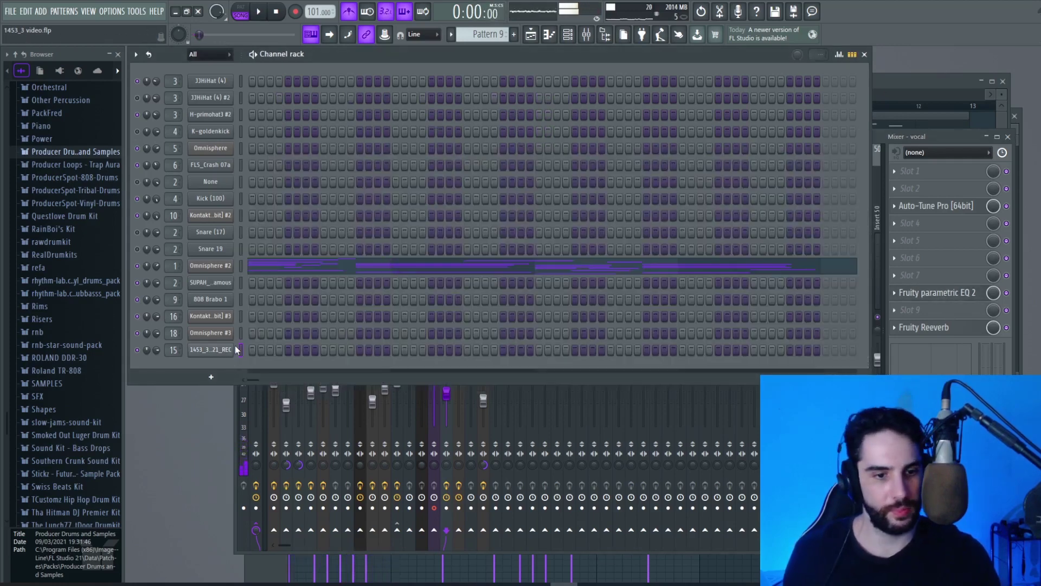
- Give the last vocal clip on Track 2 a short fade-in of about 0.25 seconds and listen to it
click(222, 351)
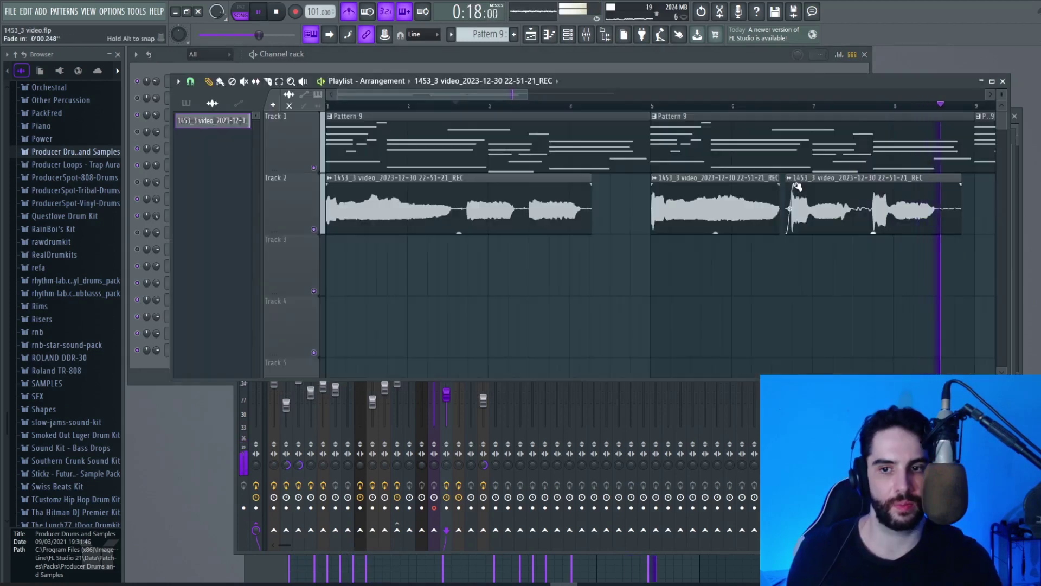
drag(783, 178, 788, 178)
key(space)
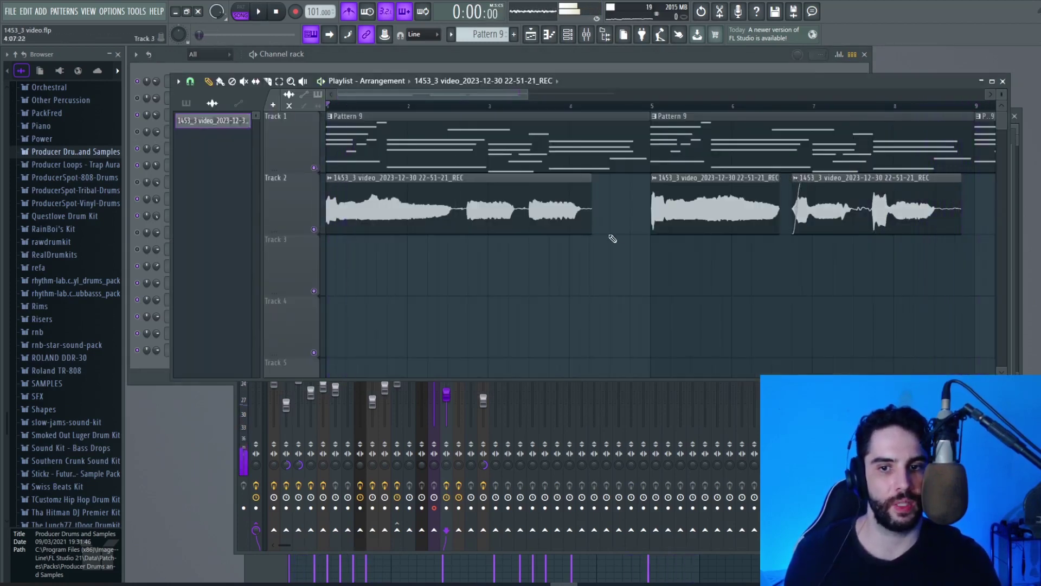
- Delete the two later vocal clips on Track 2 and extend the first clip to cover the whole recording
right_click(903, 199)
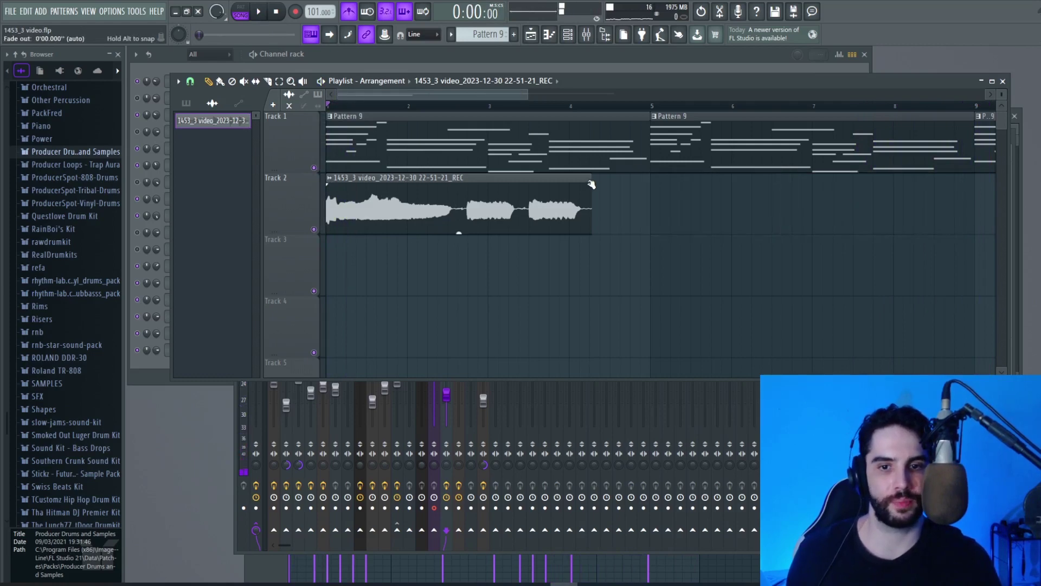
drag(593, 182, 906, 181)
drag(502, 100, 360, 96)
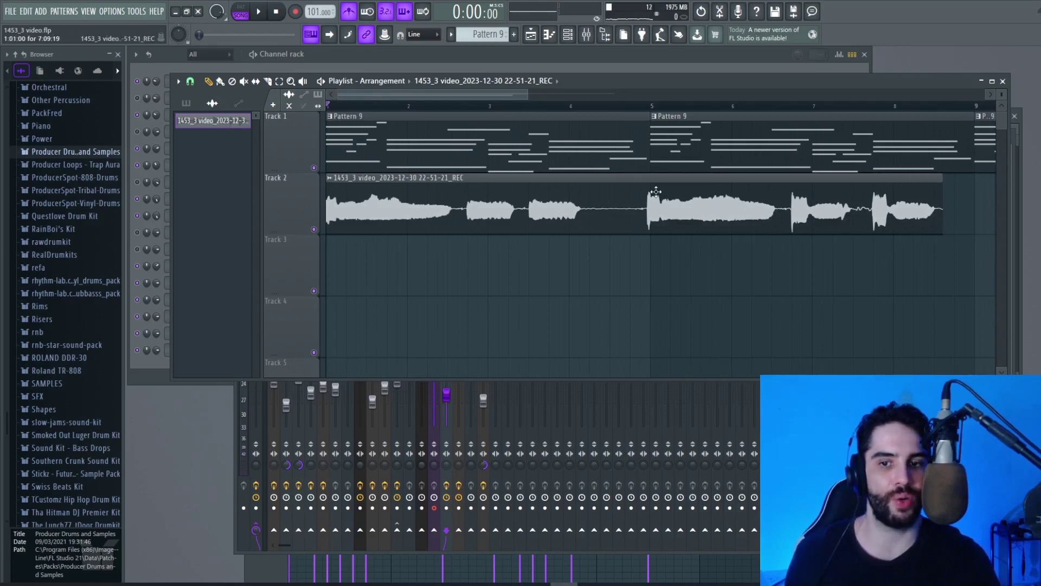
- Time-stretch the vocal clip on Track 2 to about half its length, ending just before bar 5, and play it back
drag(944, 178, 637, 190)
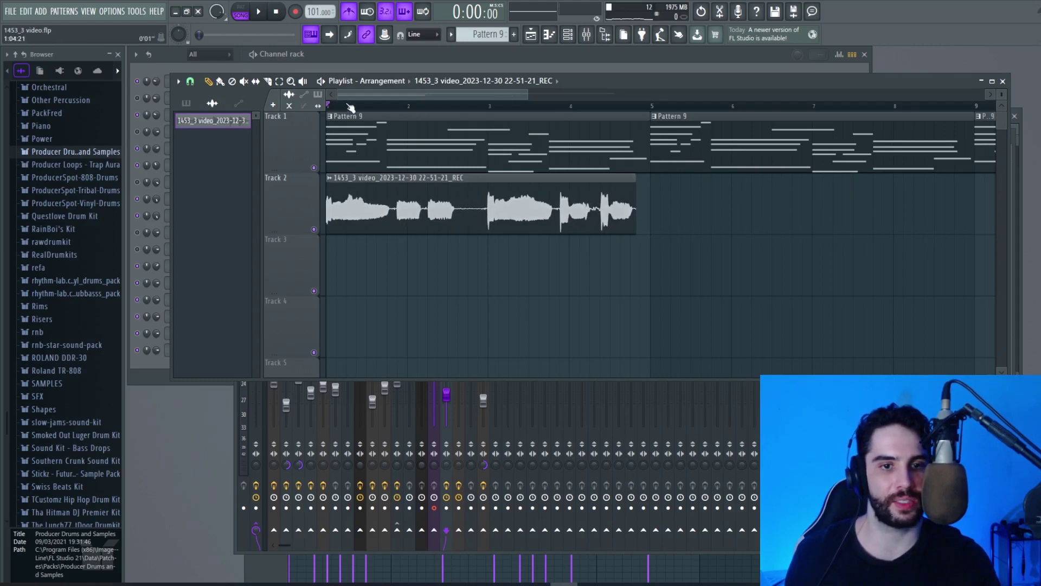
key(space)
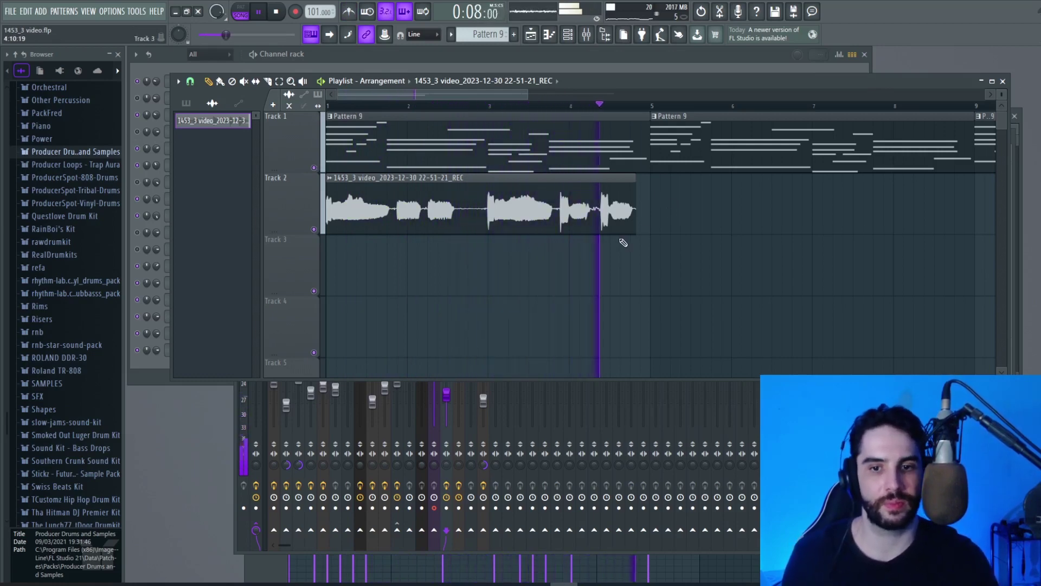
key(space)
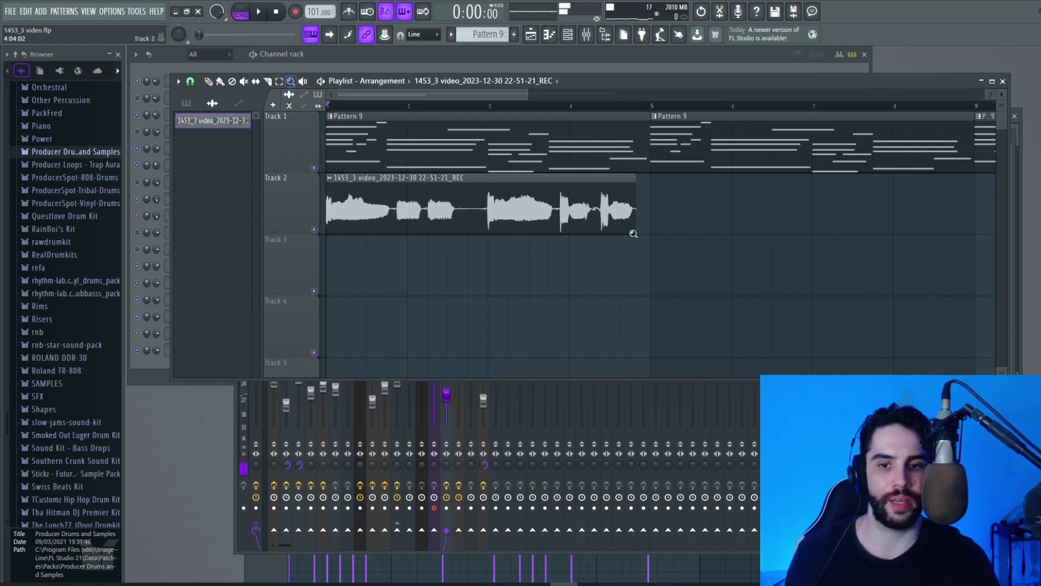
drag(744, 297, 340, 111)
key(space)
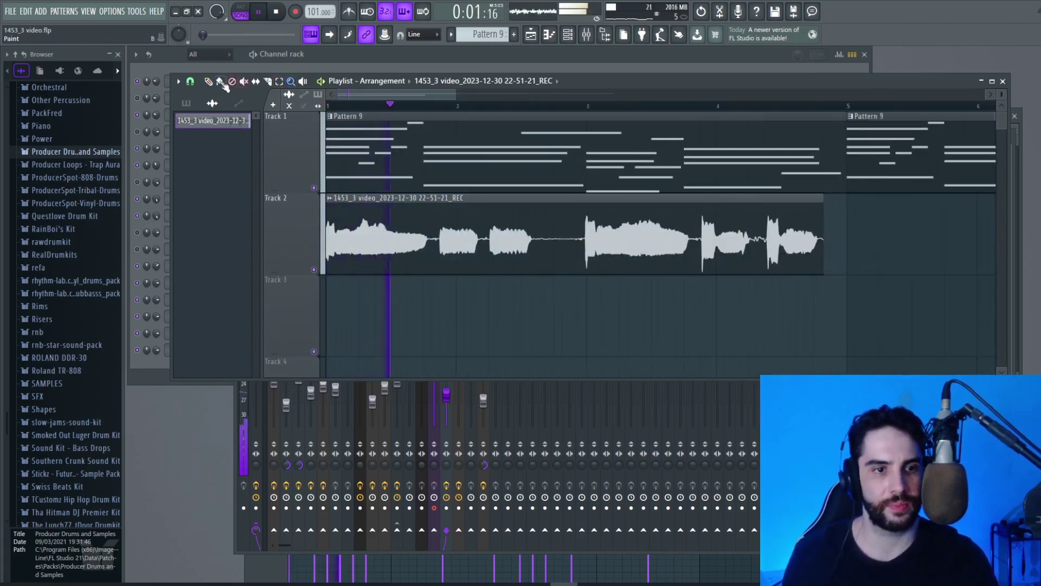
- Adjust the high-cut frequency of band 7 in the vocal track's Fruity parametric EQ 2 during playback
click(1003, 80)
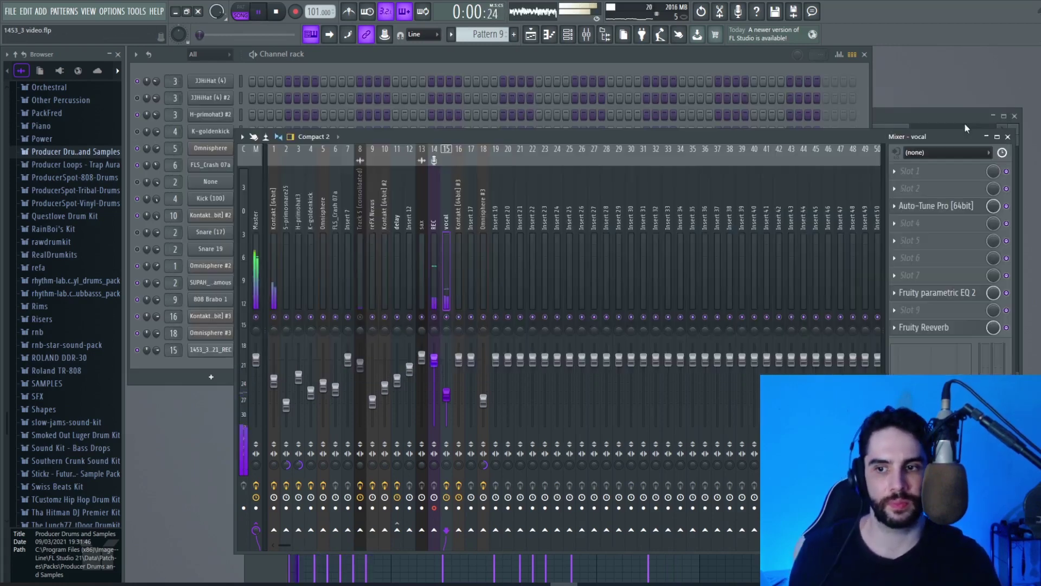
click(934, 293)
drag(523, 282, 509, 283)
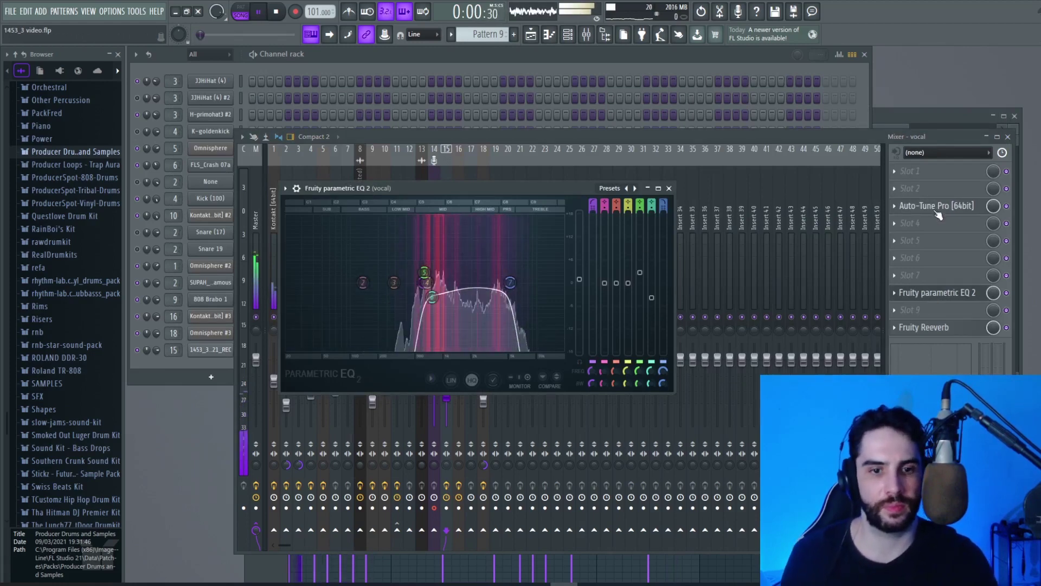
- Review the vocal's Auto-Tune Pro settings and the recorded clip's time stretching settings
click(937, 209)
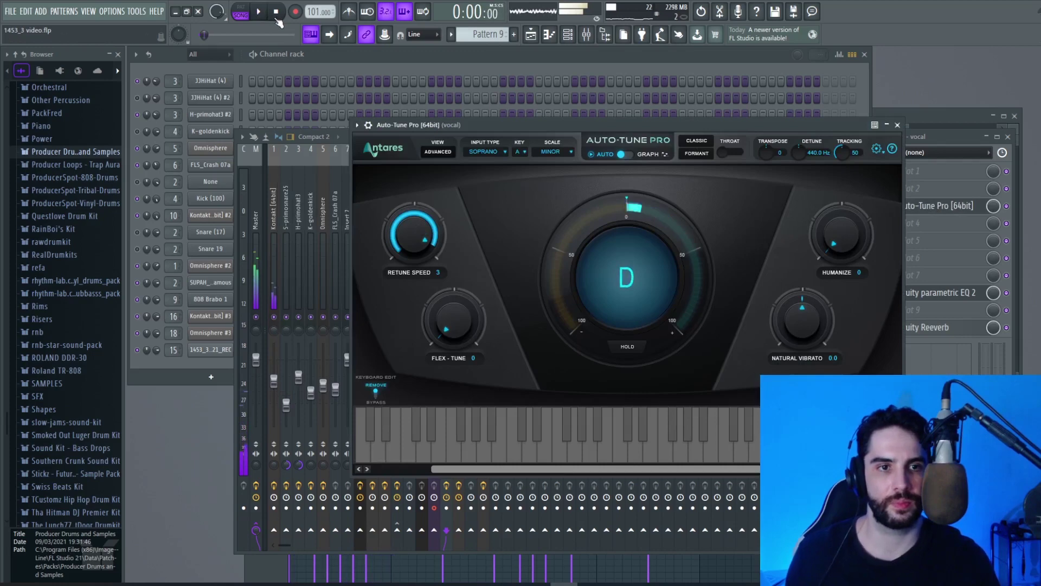
click(898, 125)
click(215, 351)
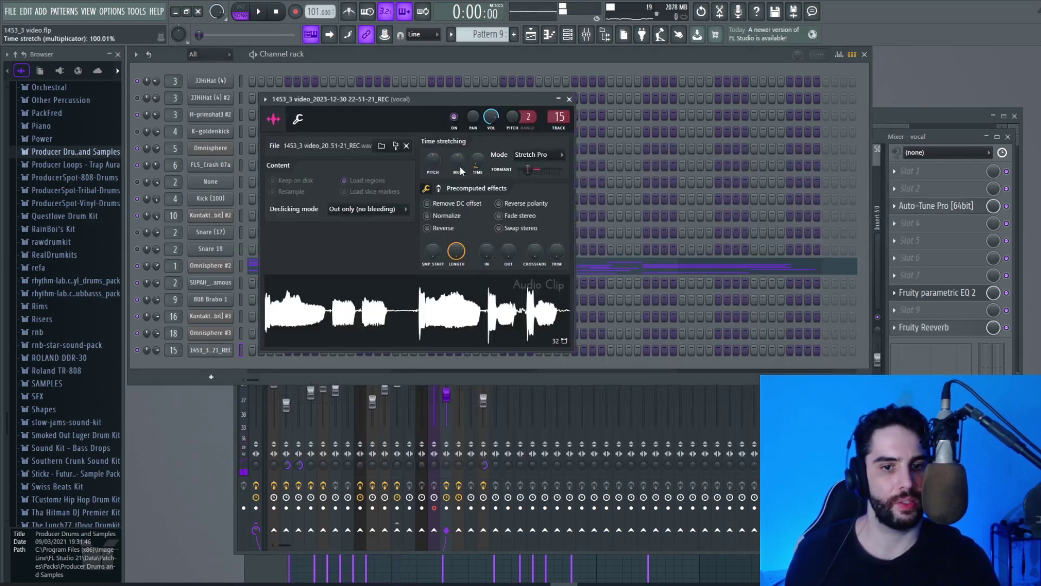
key(space)
click(569, 100)
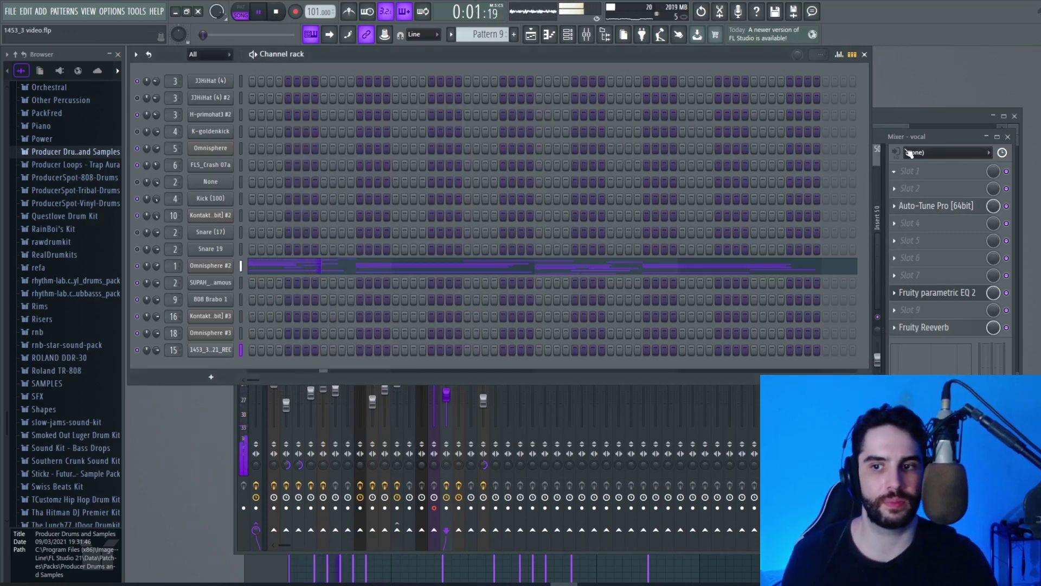
- Raise the vocal track's mixer volume slightly during playback and save the project
click(881, 134)
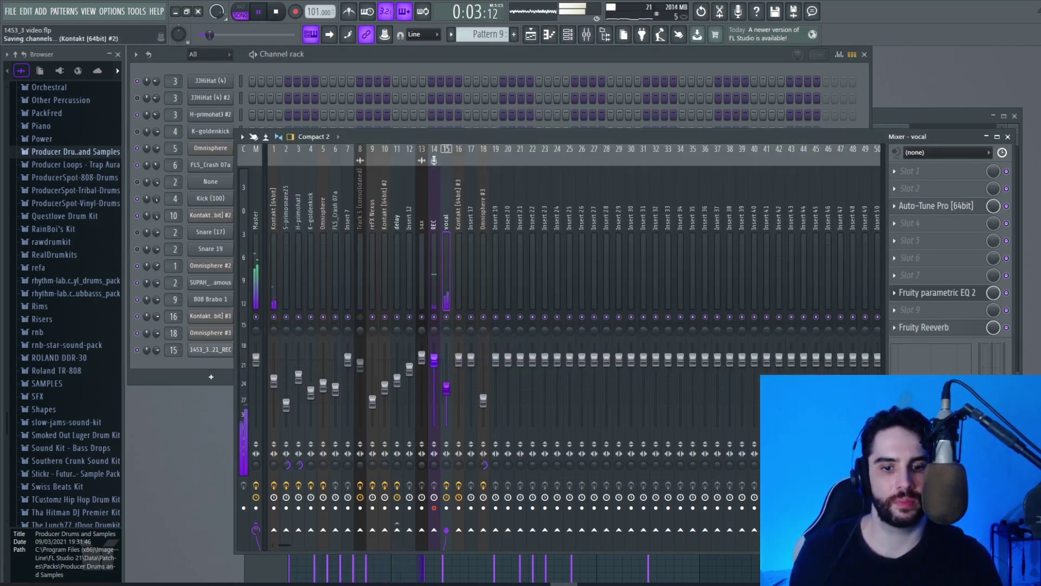
click(530, 34)
key(space)
- Slice the vocal clip in the silent gap before bar 3 and trim the excess silence from both resulting clips
drag(547, 295, 548, 229)
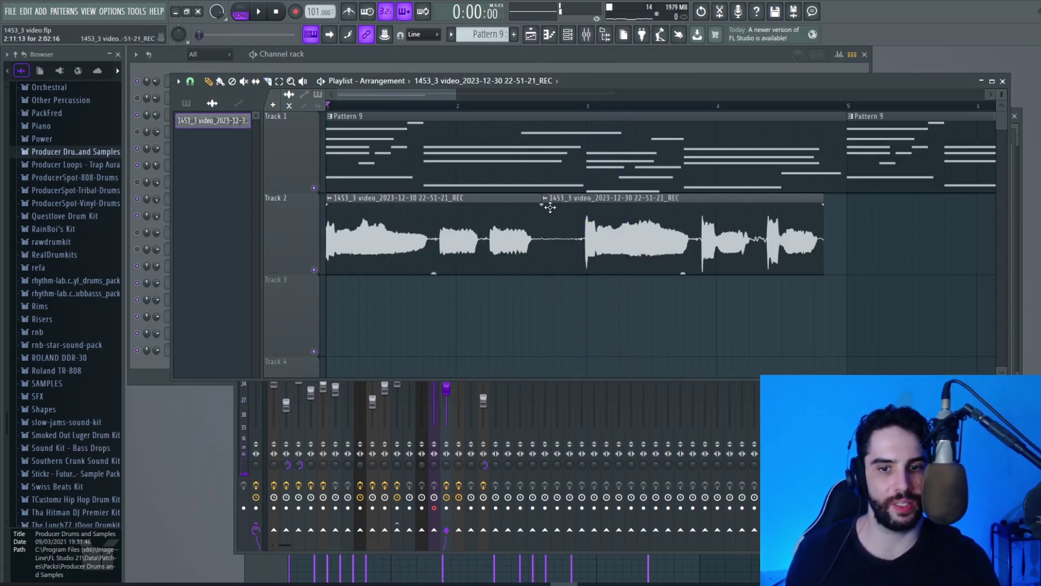
drag(542, 199, 582, 199)
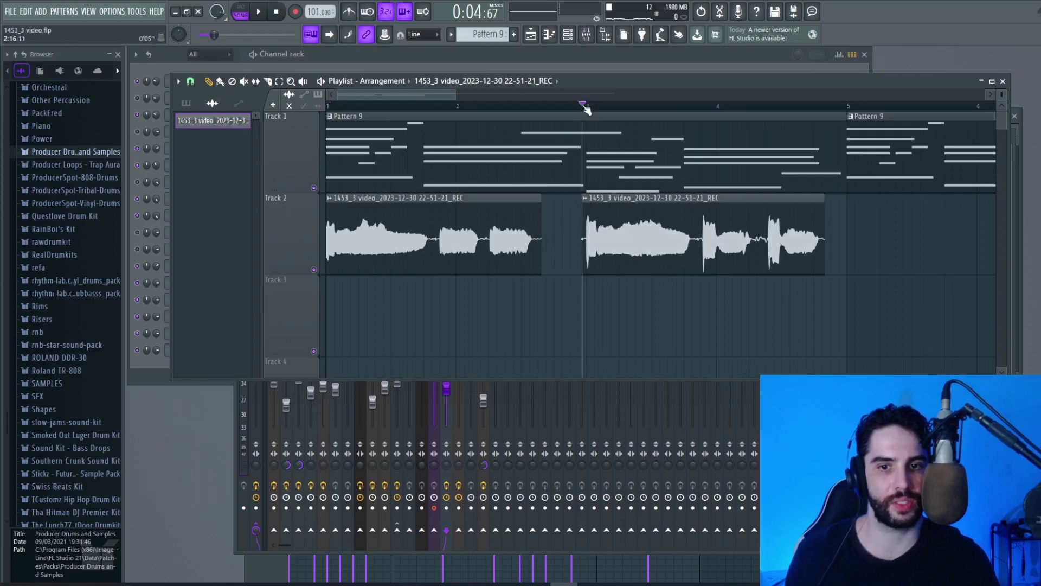
key(space)
drag(541, 201, 535, 201)
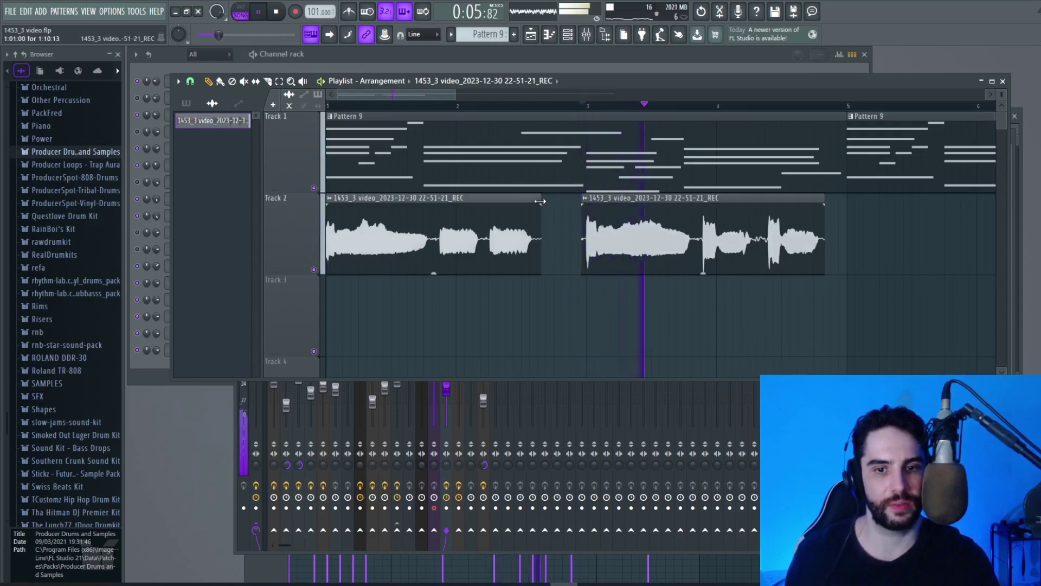
scroll(395, 89, right, 2)
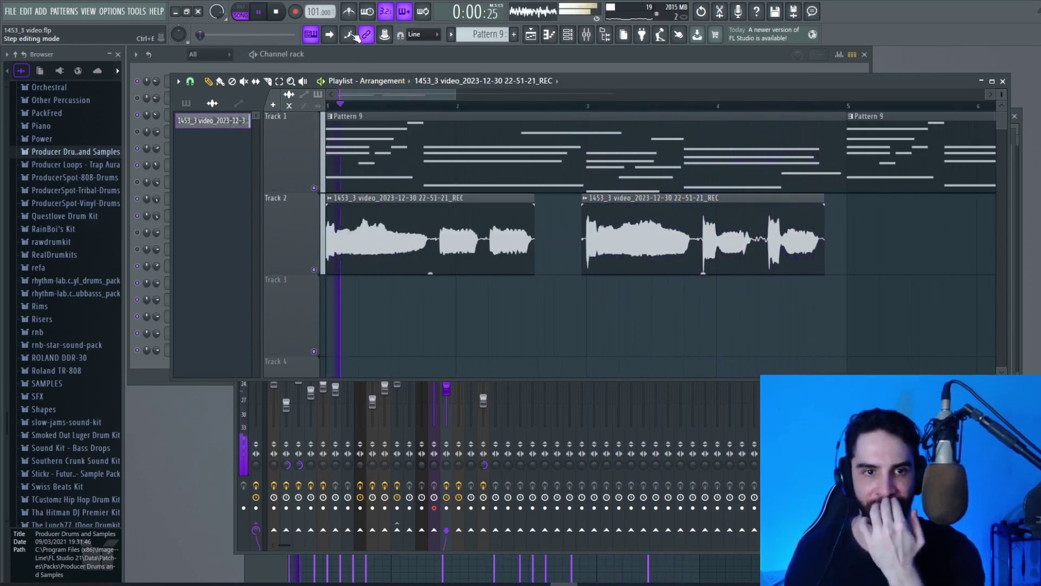
- Turn on the metronome and trim the second vocal clip's start closer to bar 3
click(349, 12)
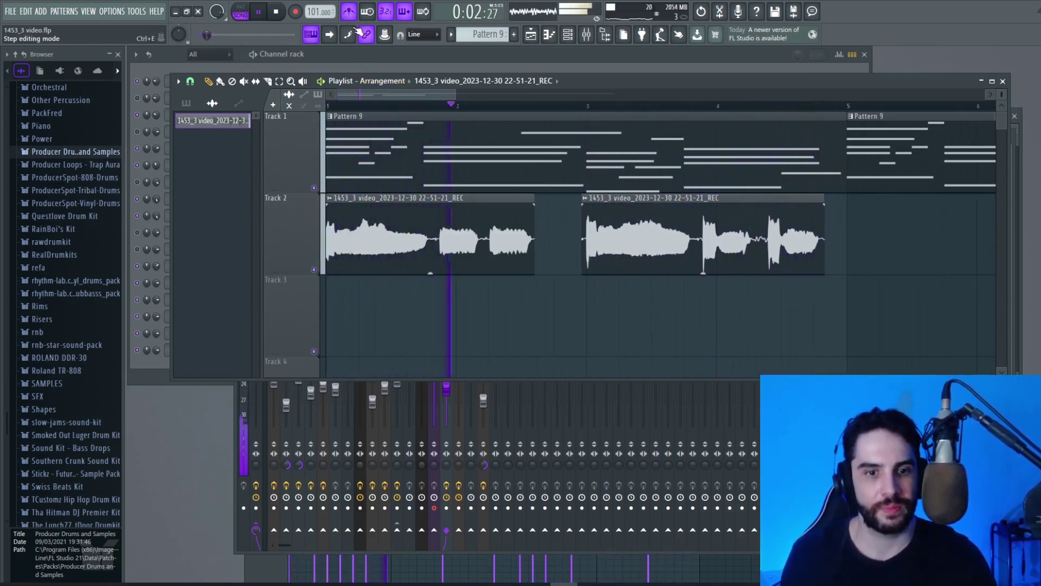
click(290, 81)
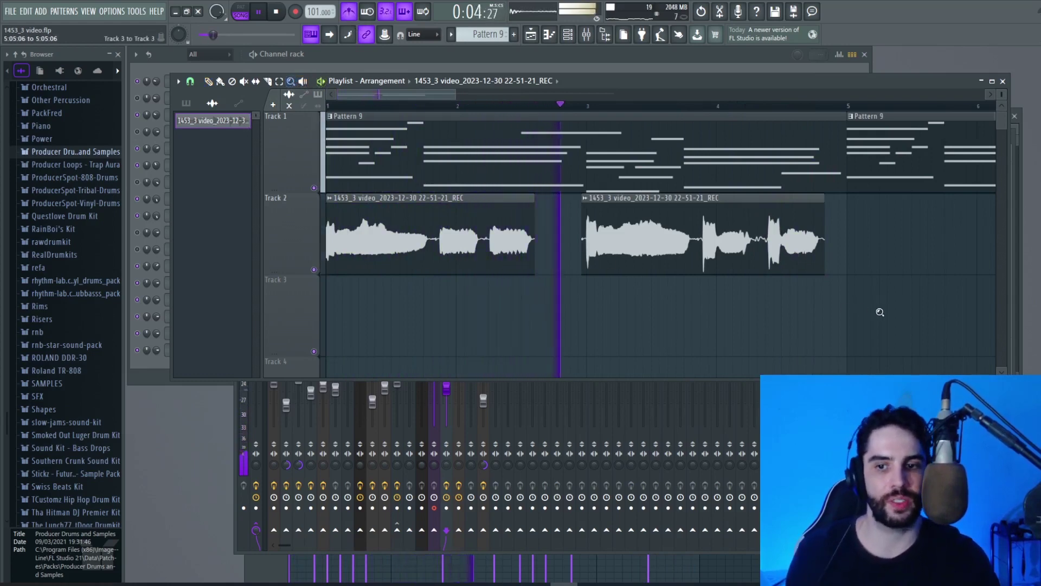
drag(890, 196, 540, 190)
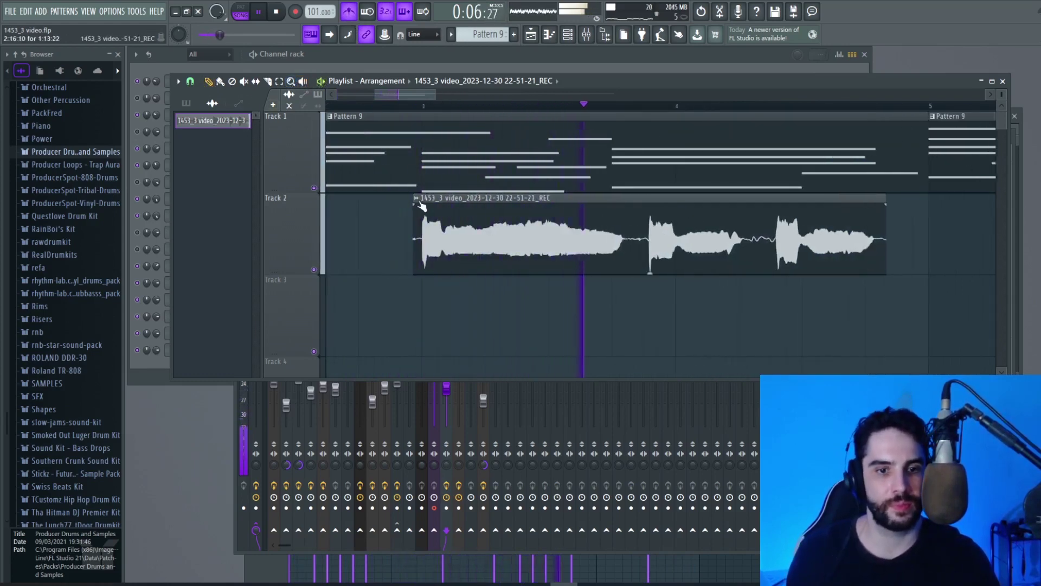
drag(415, 206, 421, 207)
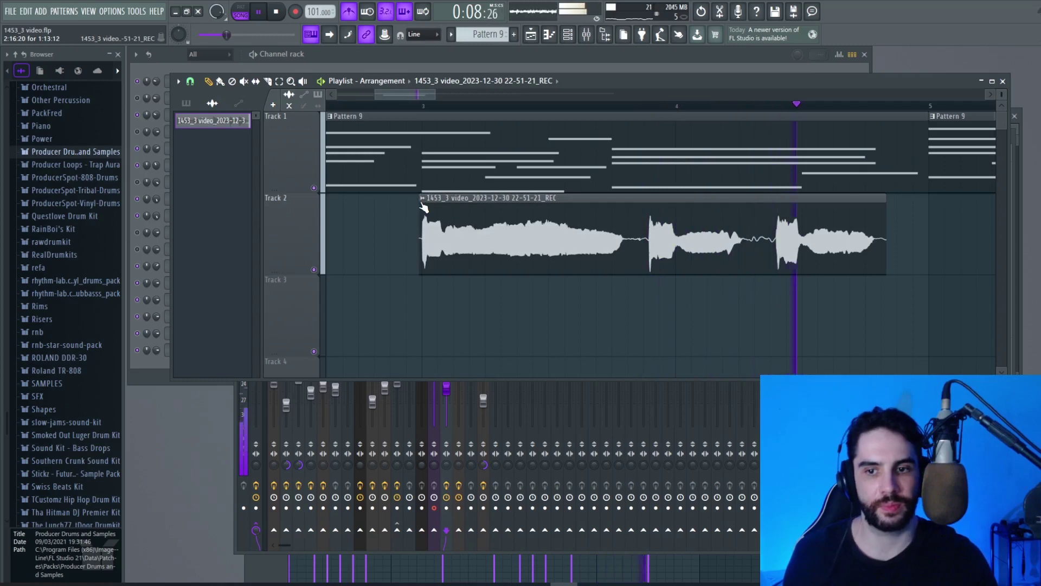
key(space)
- Slice the last phrase off the second vocal clip, trim the gap before it and give that phrase a fade-in
click(268, 81)
click(770, 232)
mouse_move(792, 213)
mouse_down()
mouse_move(746, 201)
mouse_move(789, 209)
mouse_up()
click(601, 105)
key(space)
- Slice off the phrase just before bar 4, trim the preceding clip's tail and fade in both clips
click(650, 213)
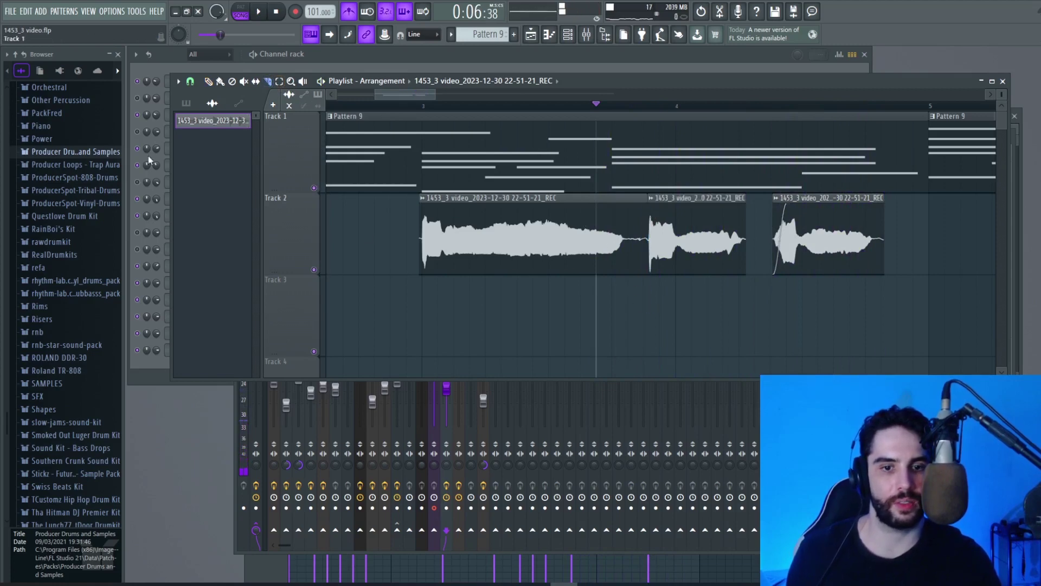
drag(661, 207, 621, 201)
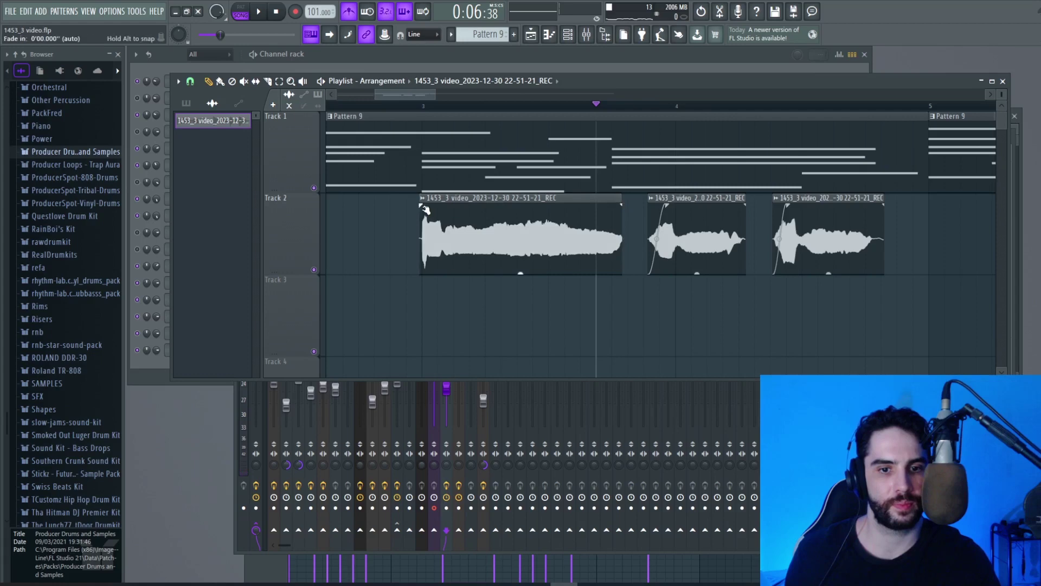
key(space)
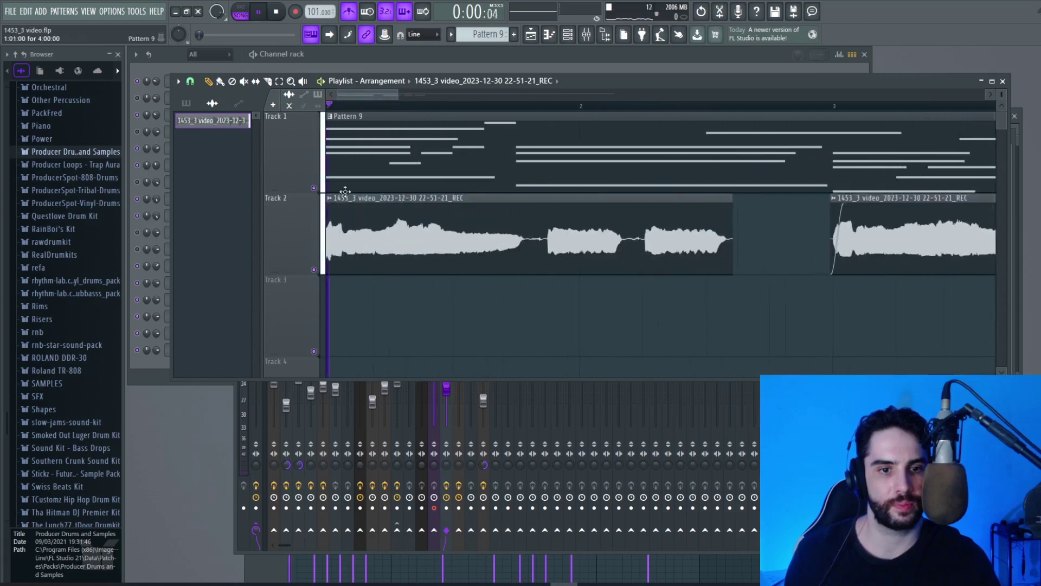
- Fade in the vocal clip at bar 1 and slice it before its second and third phrases
key(space)
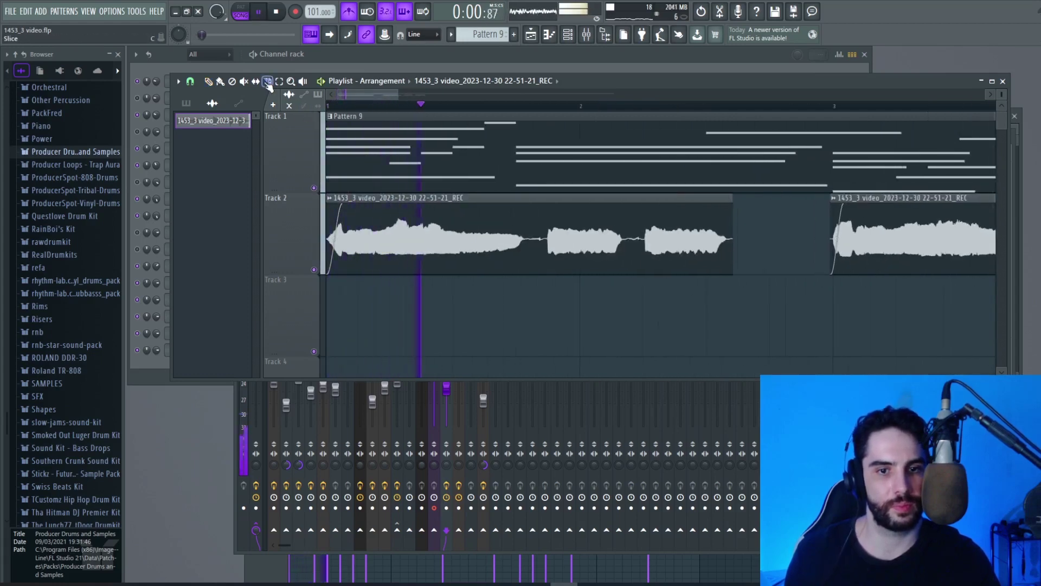
drag(552, 303, 544, 220)
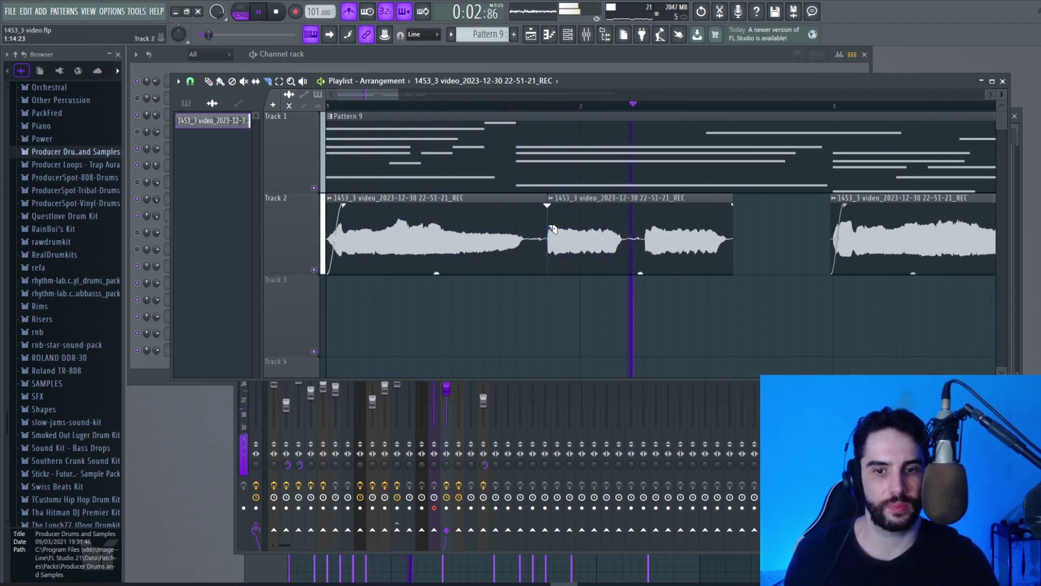
drag(649, 297, 645, 219)
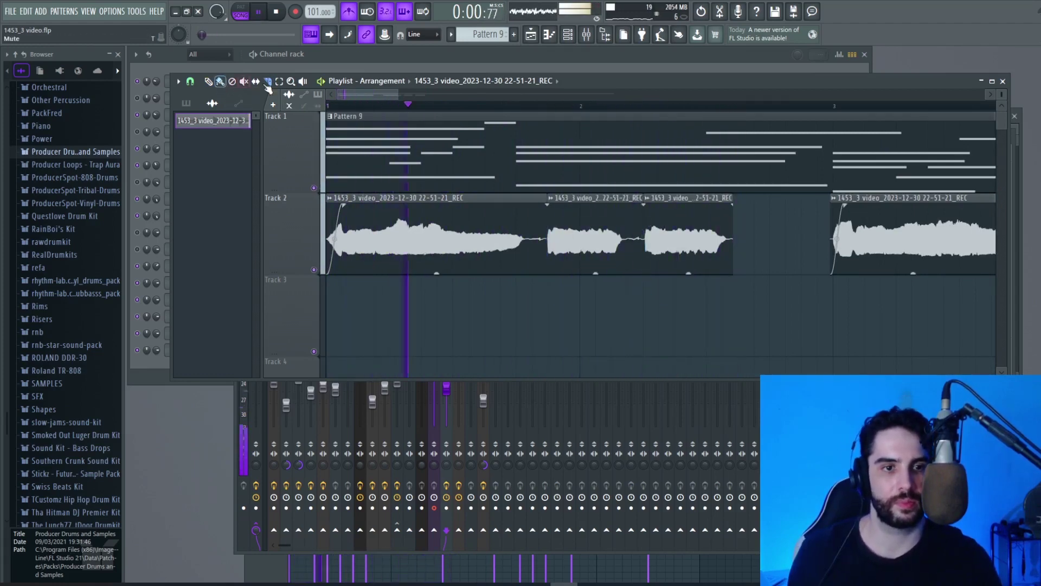
- Trim the tails of the first two phrases sliced from the bar 1 clip and fade in the second and third phrases
drag(687, 312, 530, 198)
click(734, 282)
right_click(737, 304)
drag(641, 197, 624, 198)
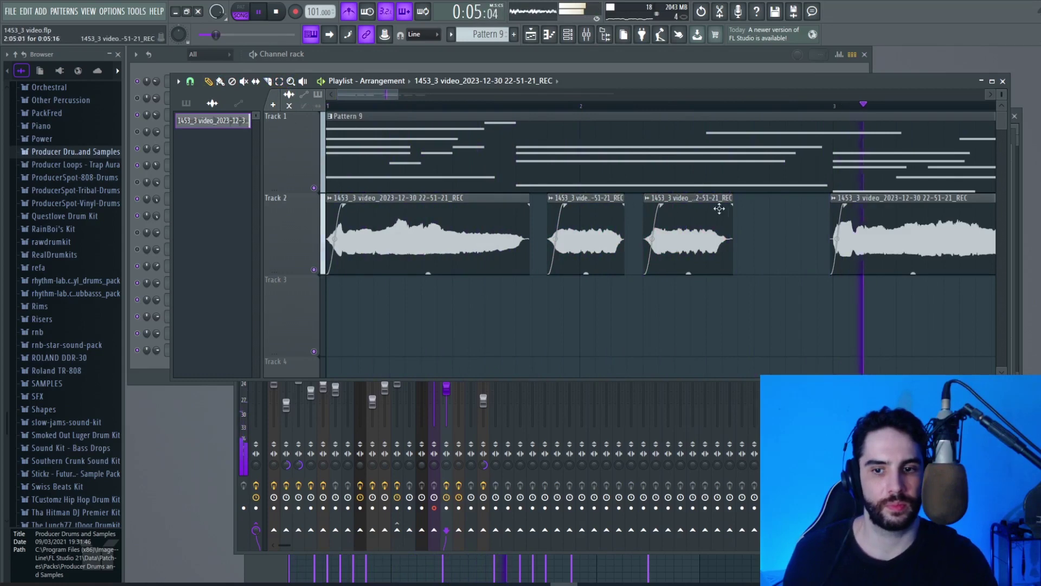
- Trim the tail of the third phrase of the first vocal take in the playlist and save the project
drag(733, 199, 729, 199)
drag(396, 95, 718, 93)
key(space)
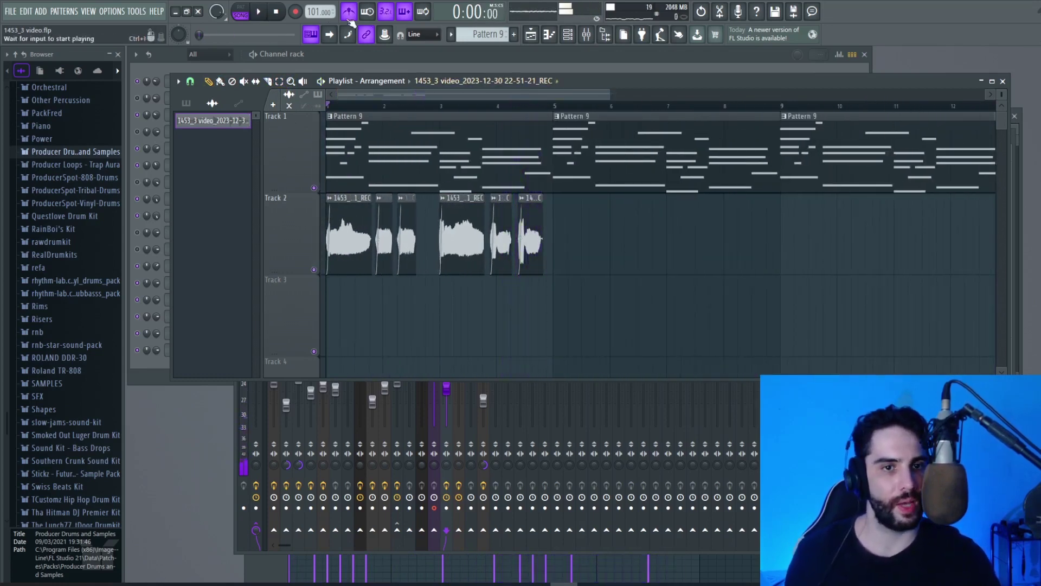
click(17, 11)
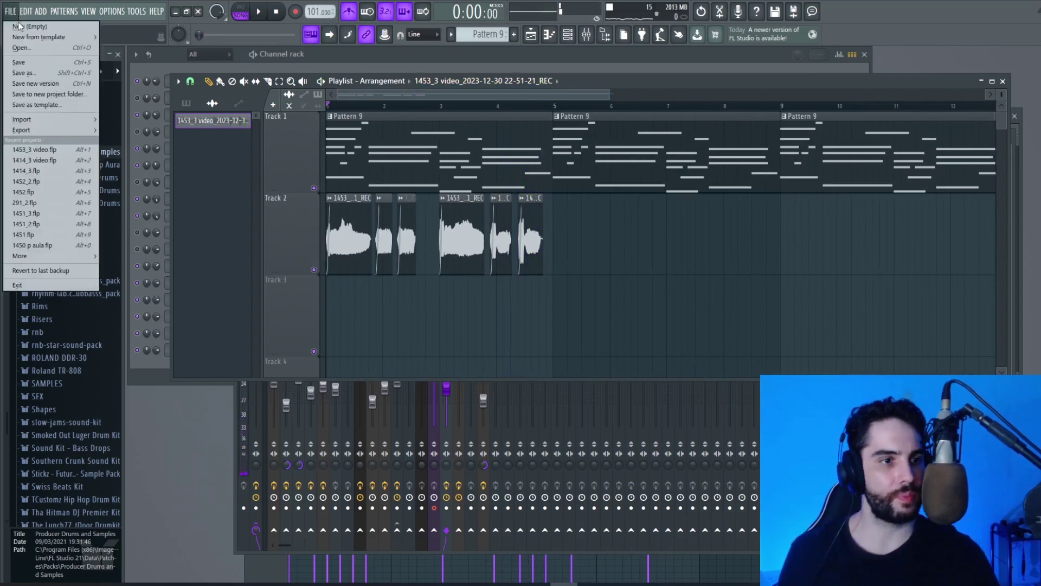
click(31, 66)
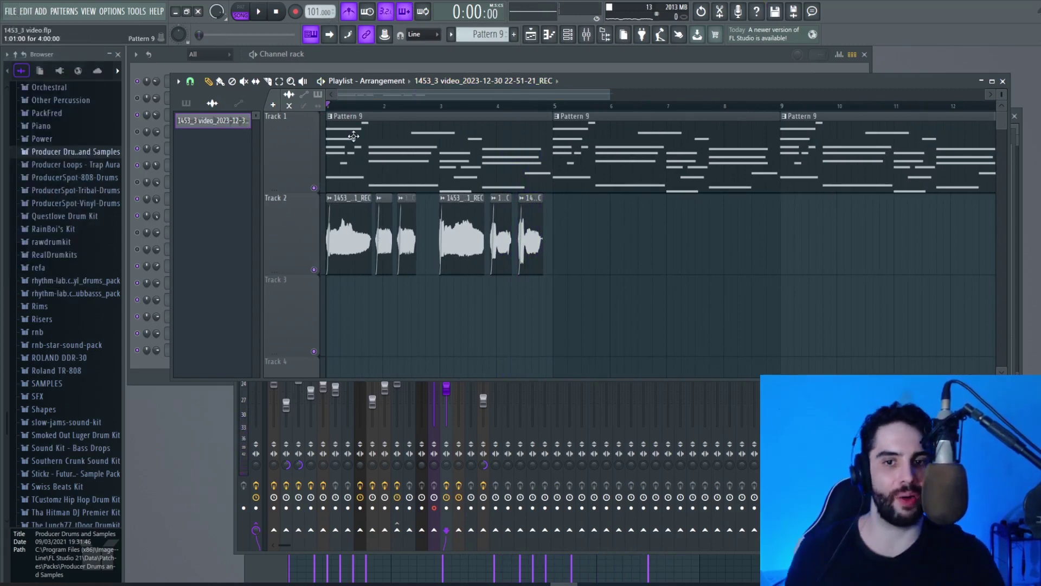
- Copy all the Omnisphere #2 chord notes into the Omnisphere channel in a new pattern, Pattern 1
drag(608, 96, 824, 106)
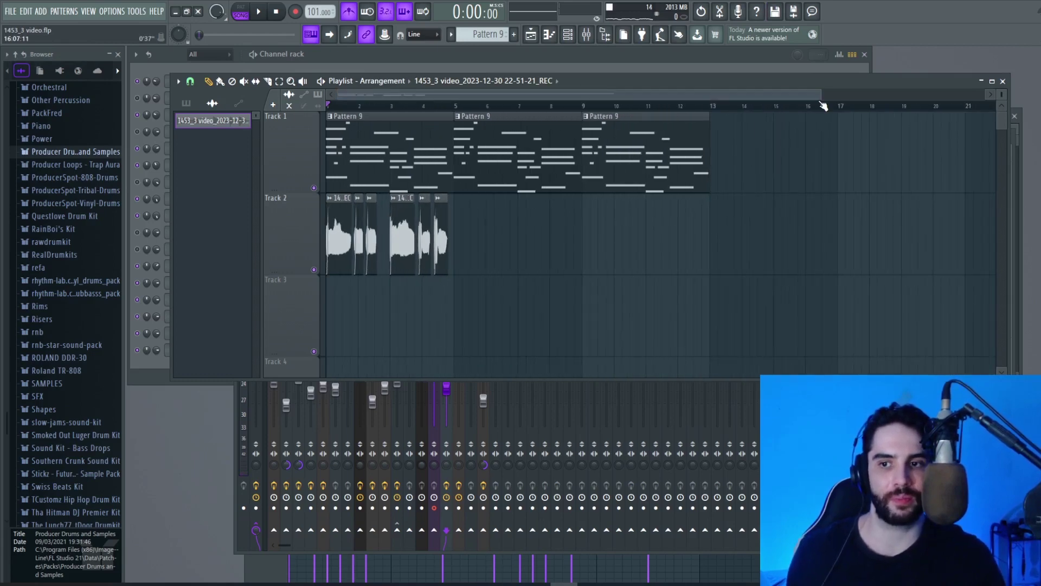
click(1003, 82)
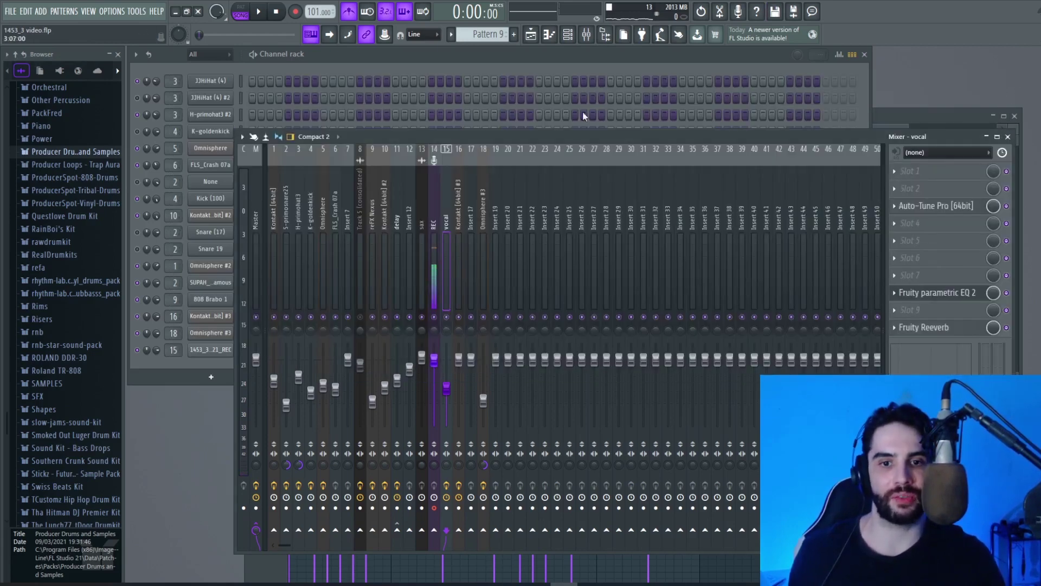
click(1008, 137)
click(919, 114)
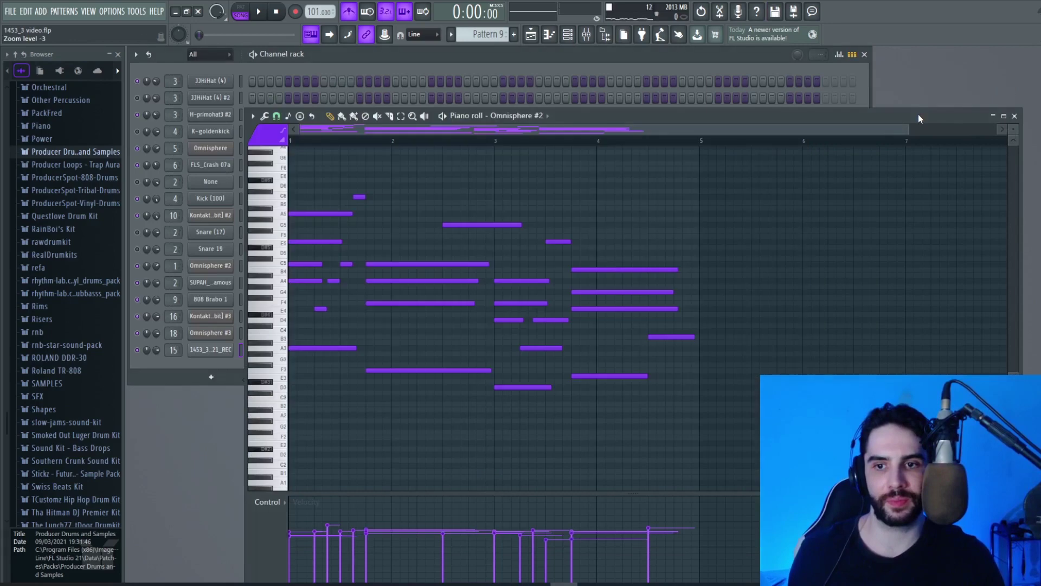
click(309, 216)
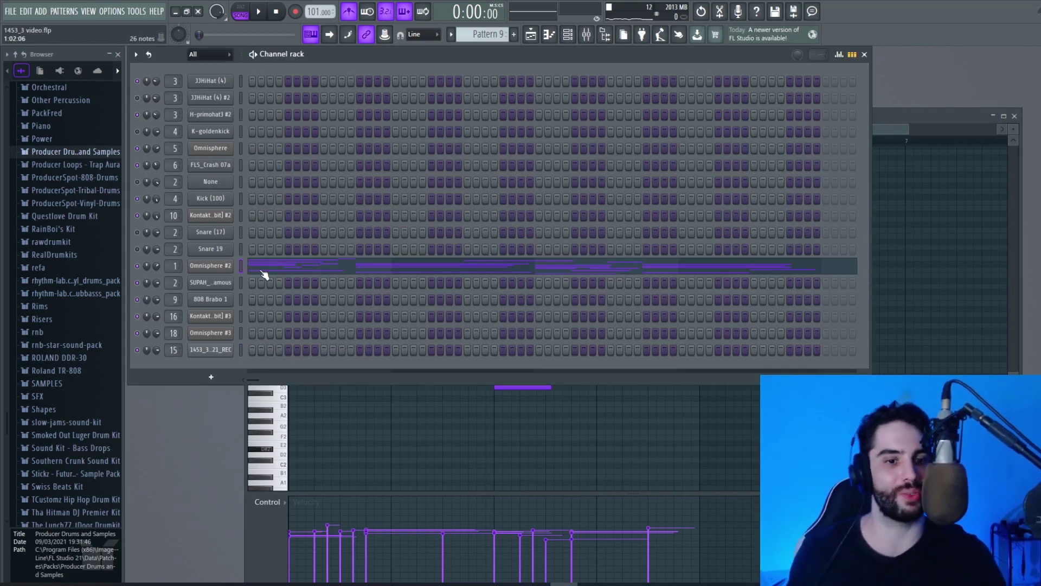
click(240, 150)
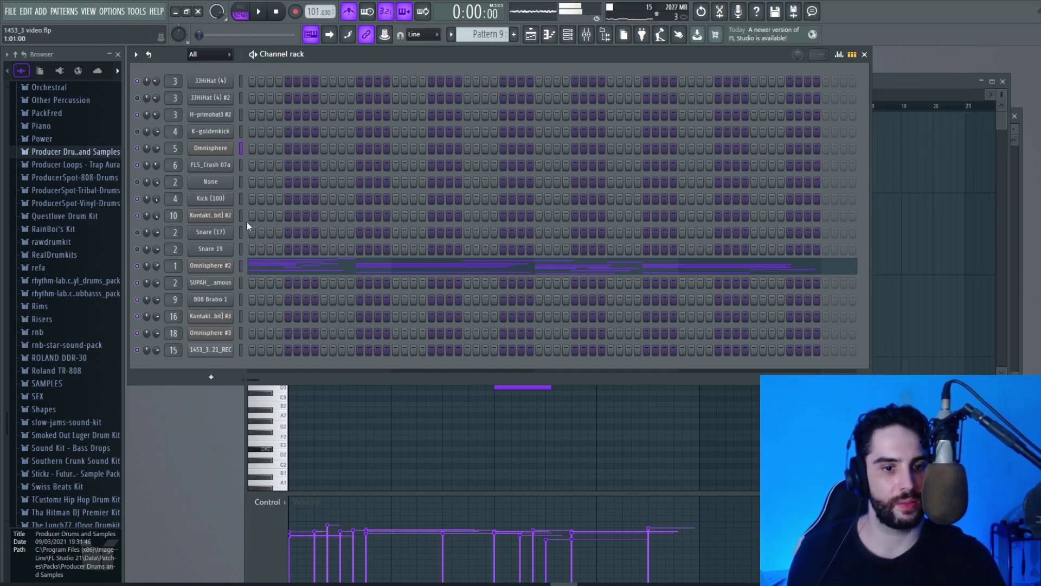
click(515, 34)
key(ctrl+v)
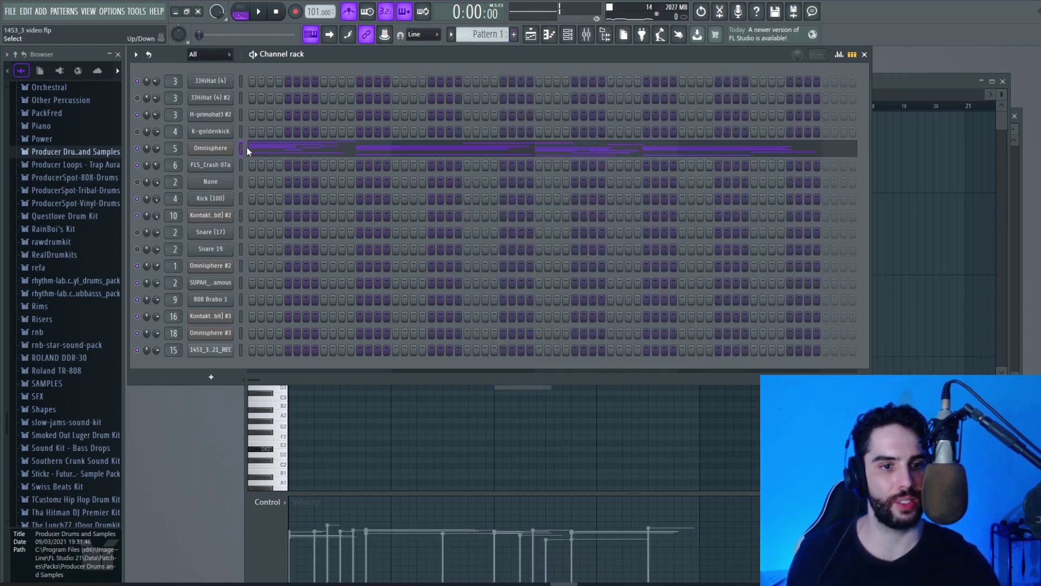
- Delete the melody and passing notes from the Omnisphere pattern and extend each chord's notes to the start of the next chord
click(354, 149)
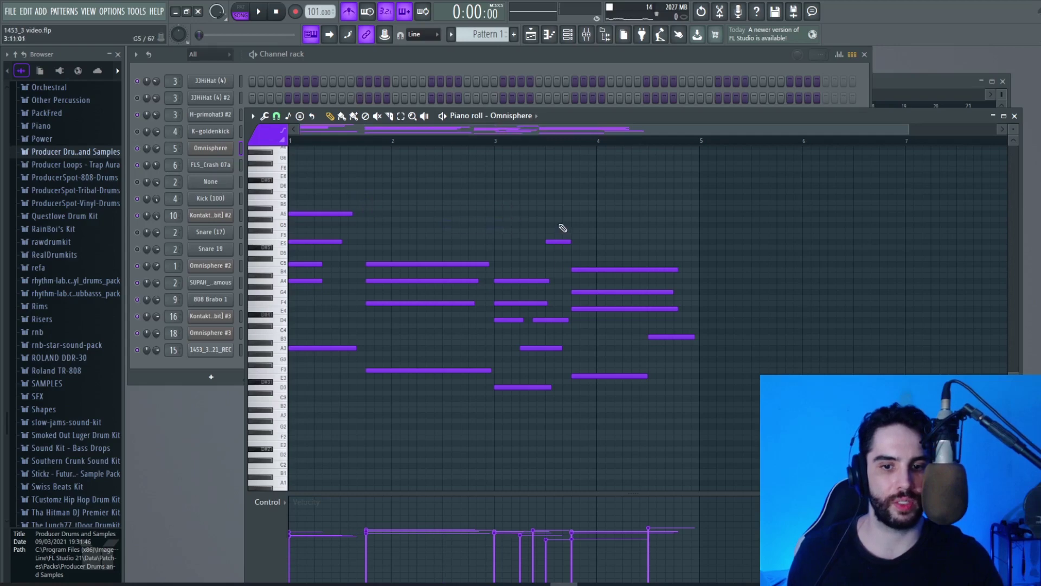
right_click(551, 320)
right_click(548, 348)
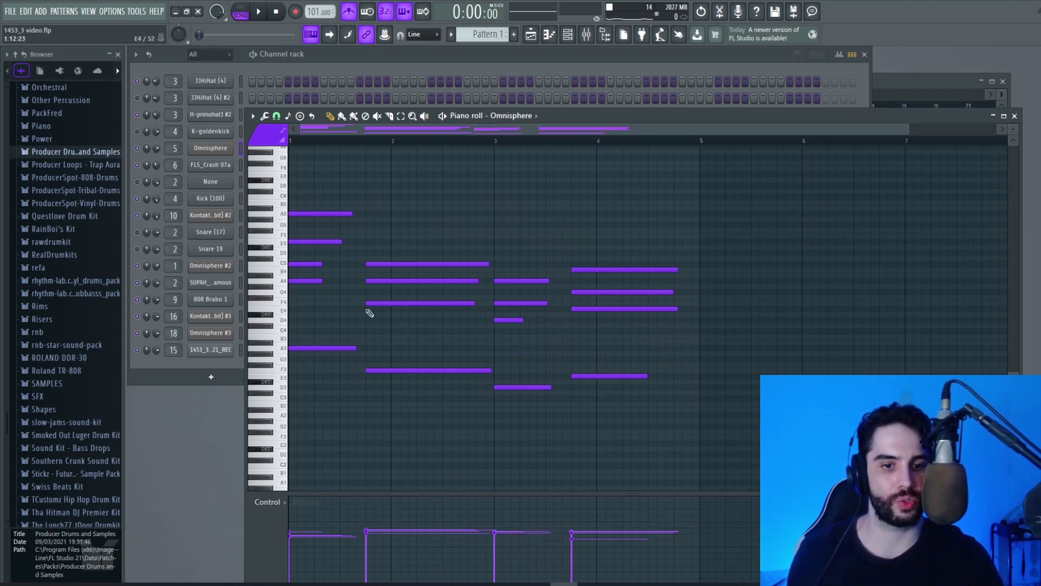
click(252, 116)
click(291, 199)
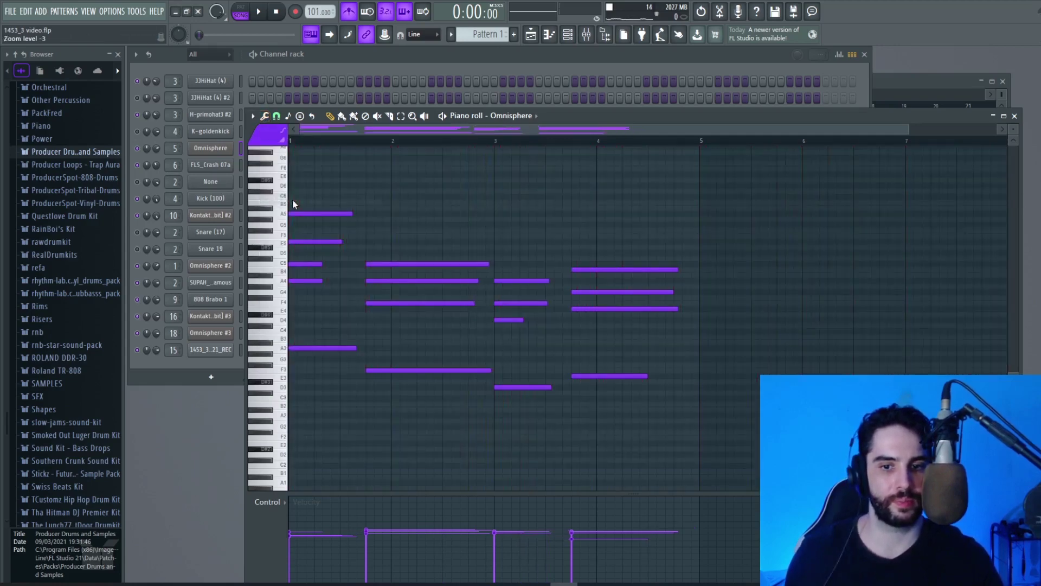
click(264, 116)
click(325, 152)
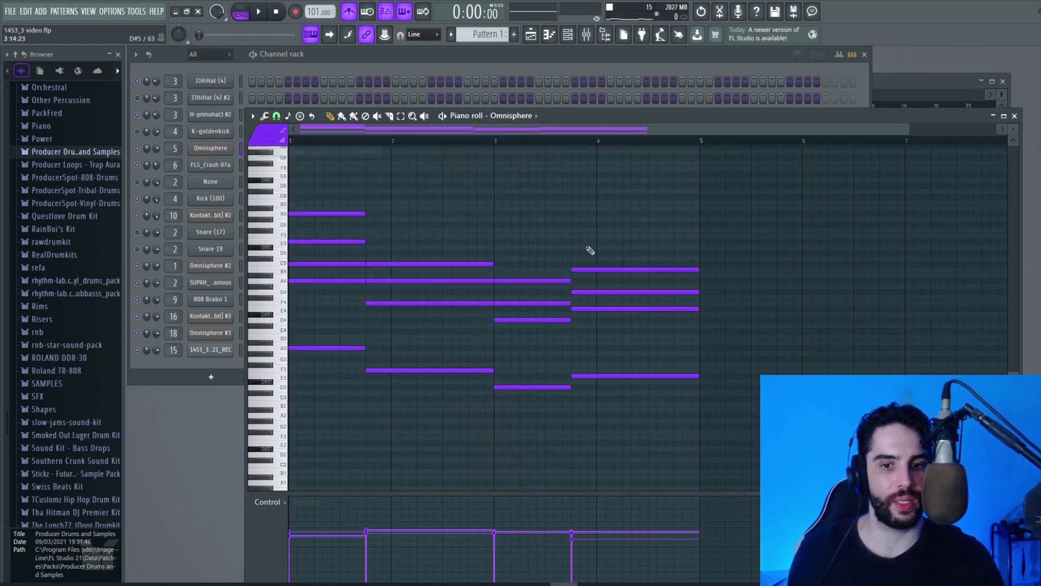
- Even out the velocities of all the Omnisphere notes, transpose them up one octave and play the pattern
key(space)
drag(623, 516, 274, 521)
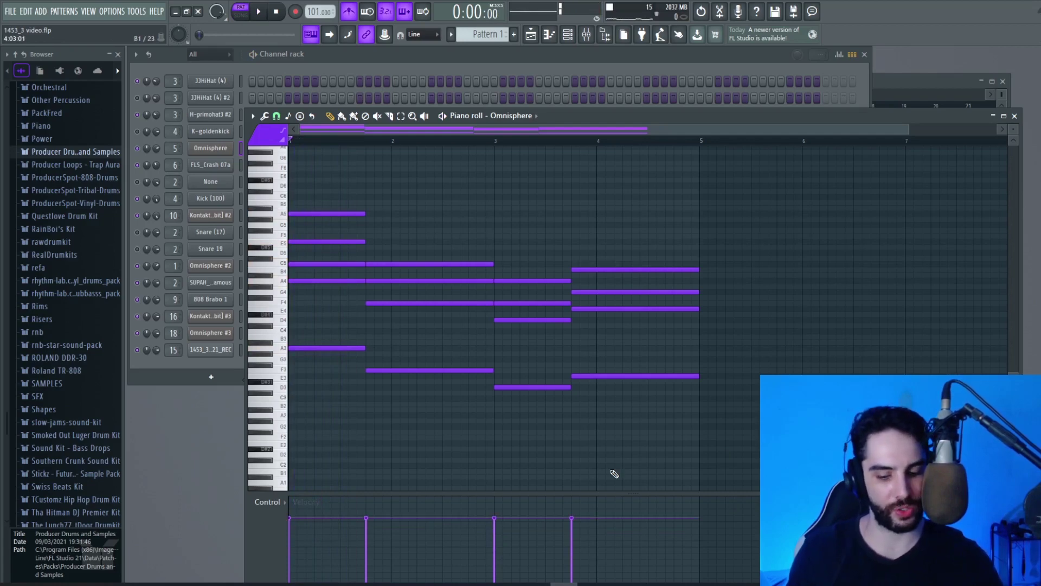
key(ctrl+Up)
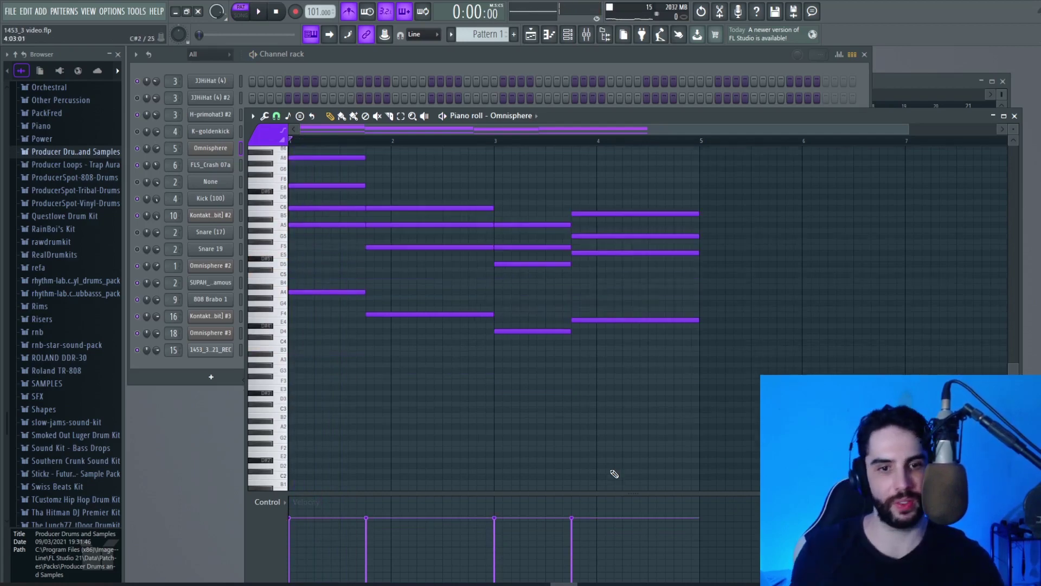
scroll(541, 307, up, 2)
key(space)
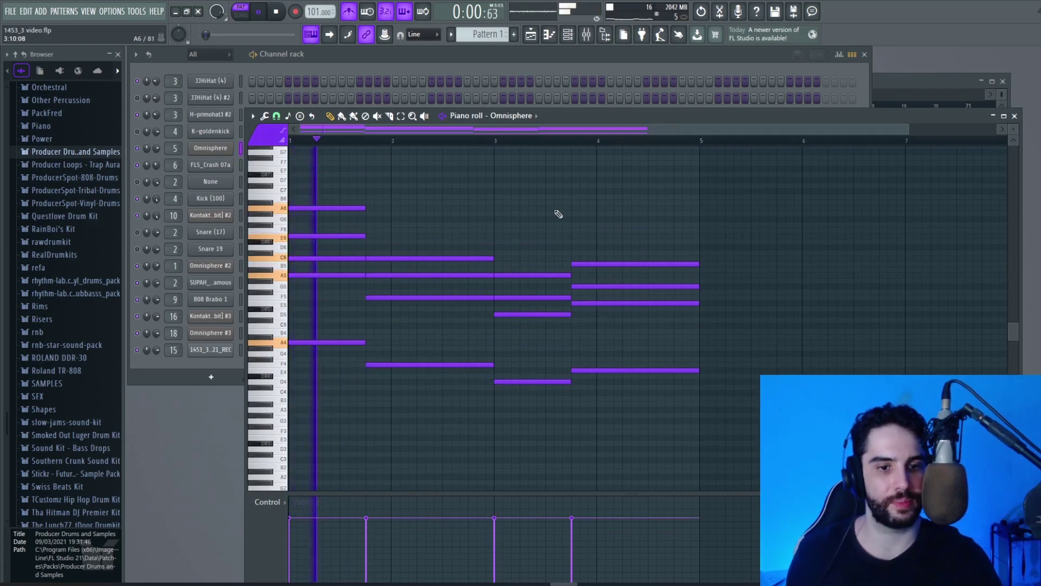
- Stop playback and place Pattern 1 on Track 3 of the playlist, starting at bar 1
click(531, 34)
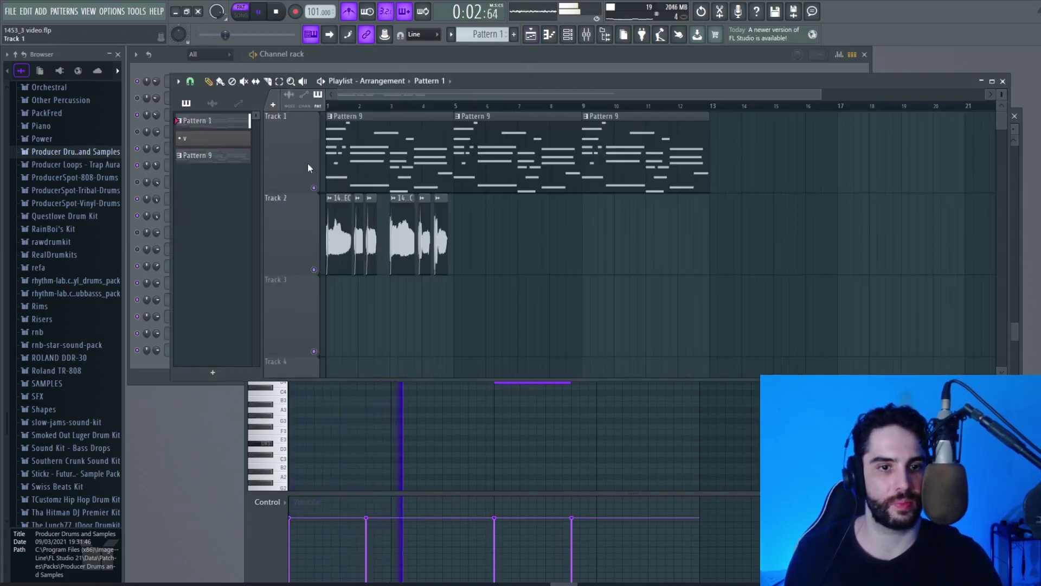
key(space)
drag(407, 239, 280, 243)
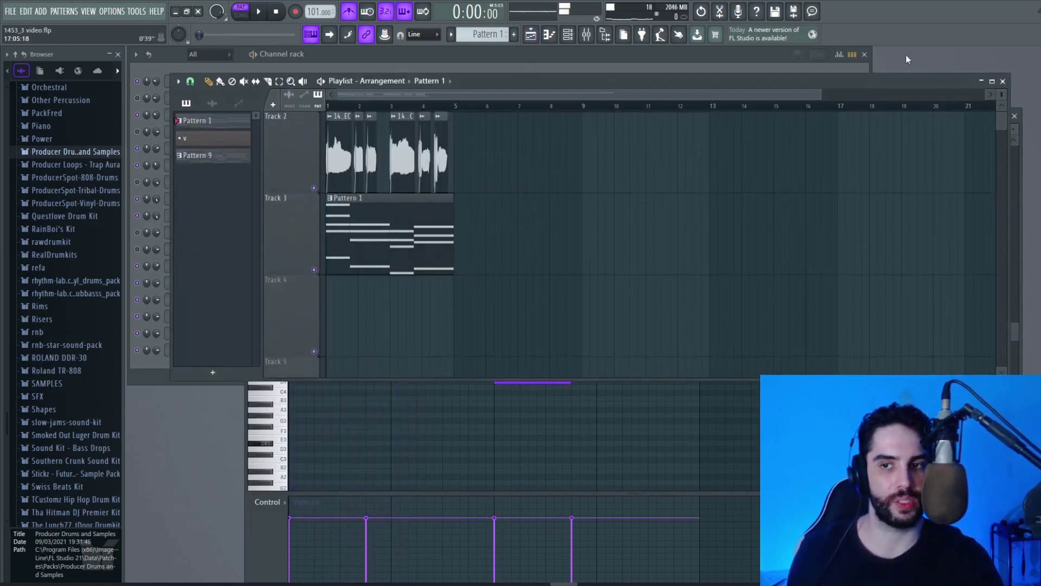
- Create an automation clip for the Omnisphere channel volume on Track 4 and delete the extra copy on Track 3
key(F6)
right_click(157, 148)
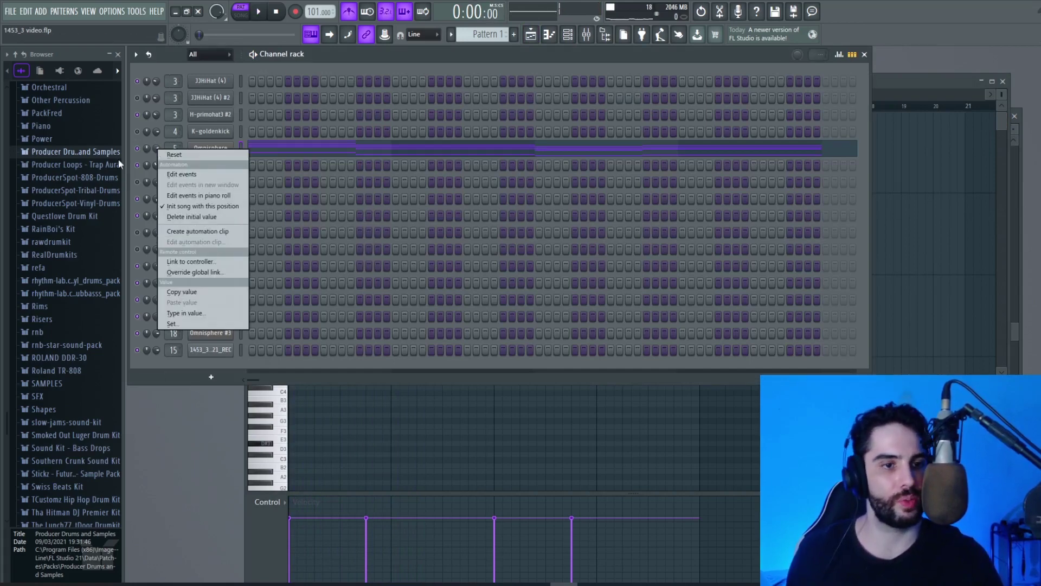
click(132, 141)
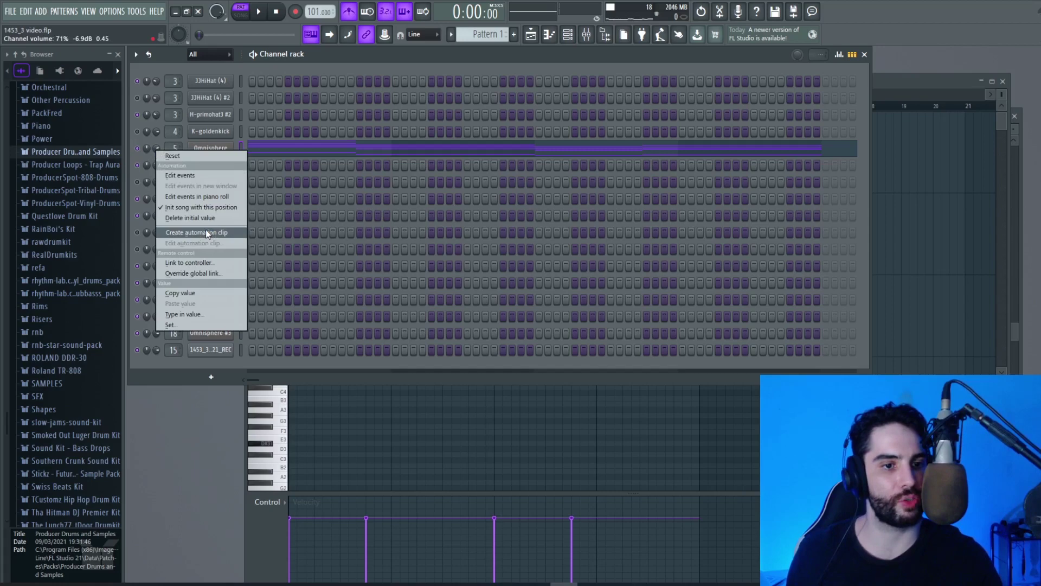
click(206, 232)
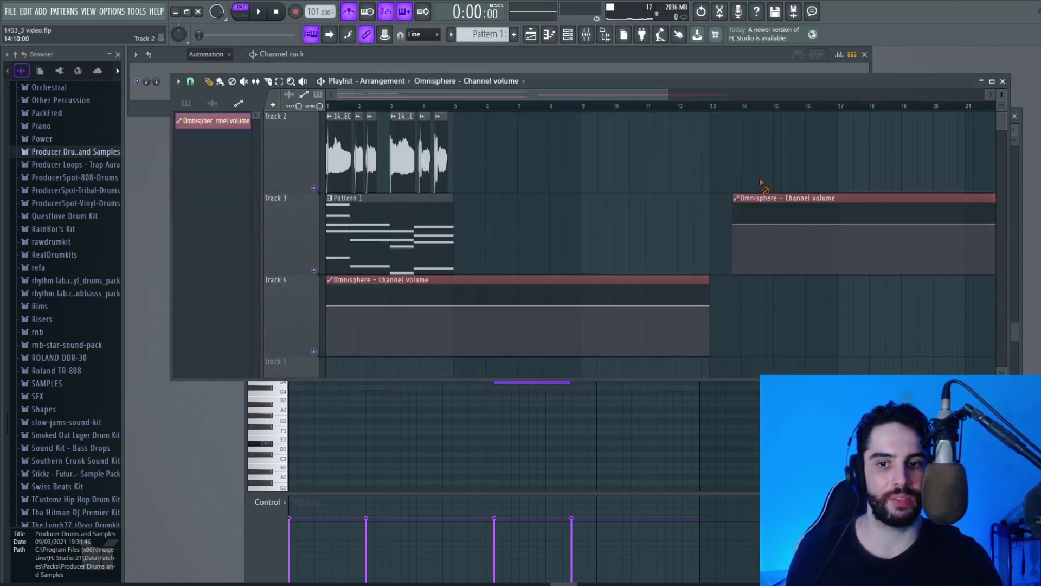
scroll(461, 304, up, 3)
scroll(307, 136, down, 2)
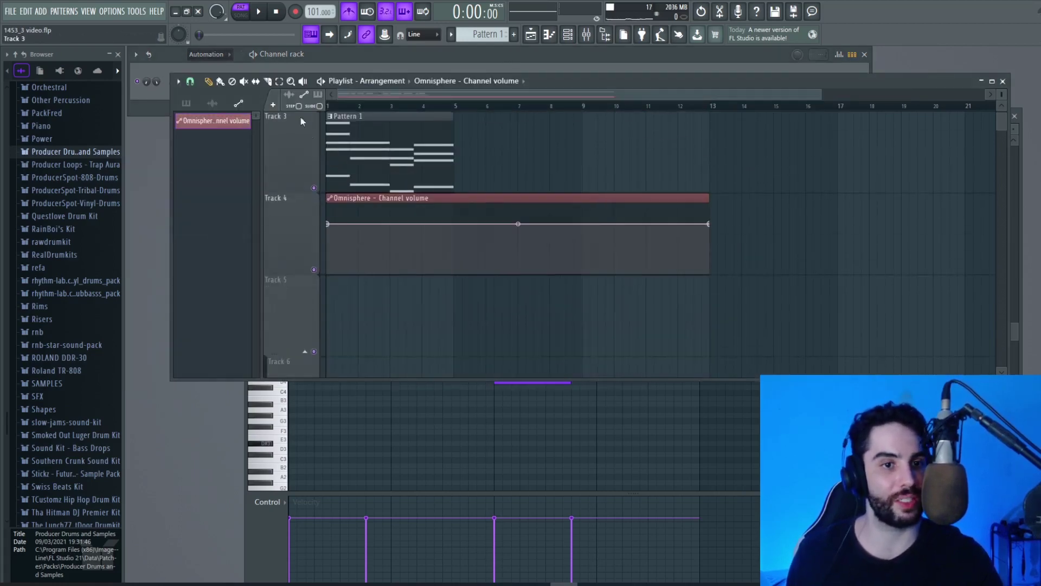
- Set the playlist snap to Beat and ramp the volume automation from zero at bar 1 to maximum at the second chord
drag(535, 279, 295, 184)
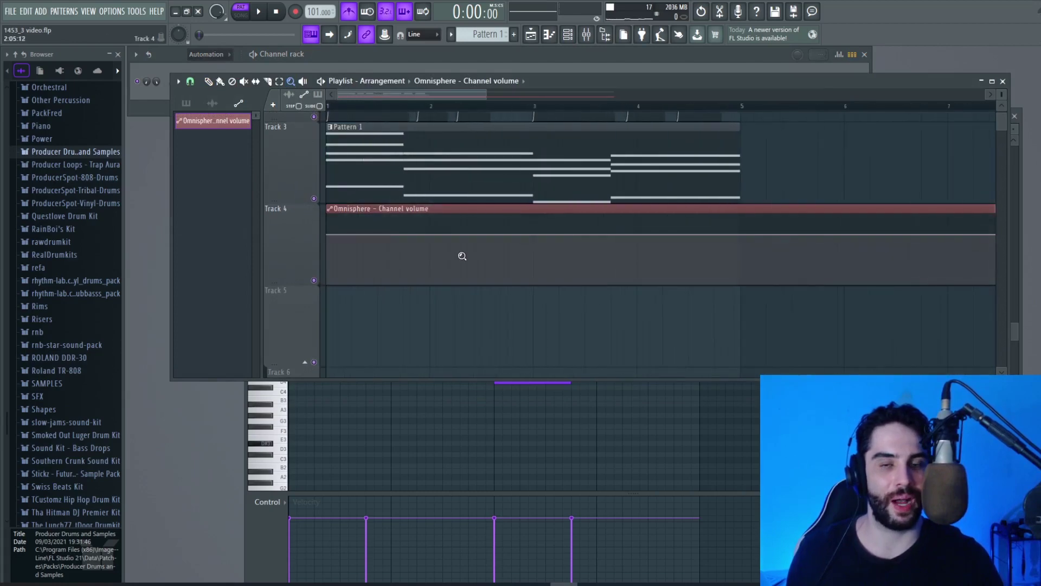
scroll(1003, 88, up, 2)
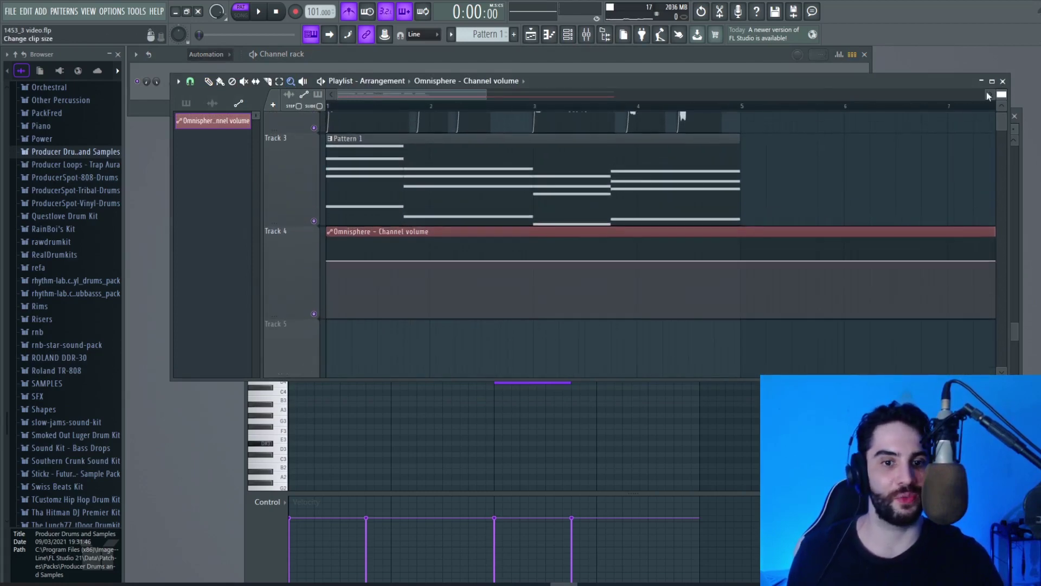
click(192, 83)
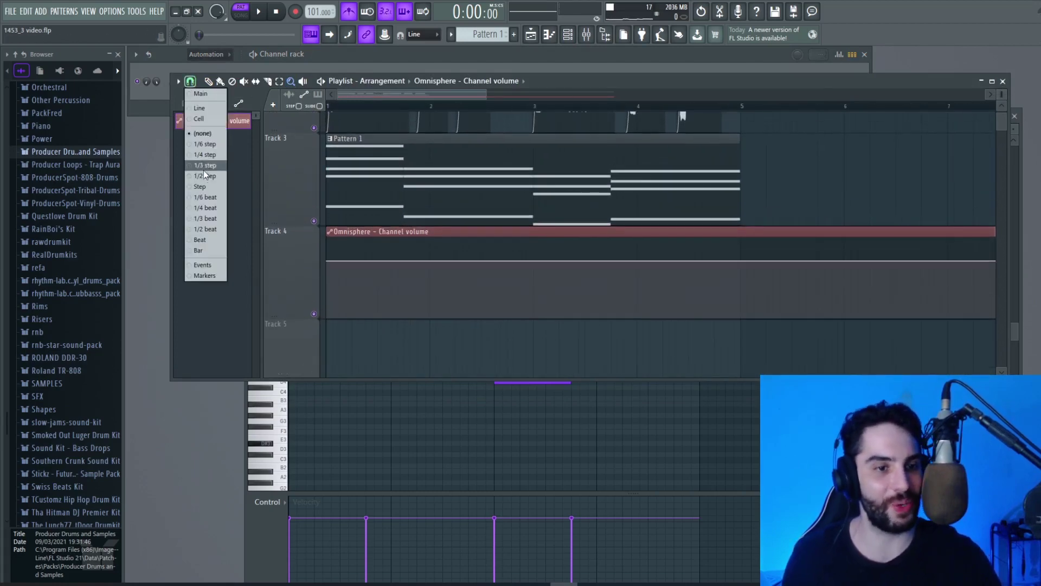
click(207, 237)
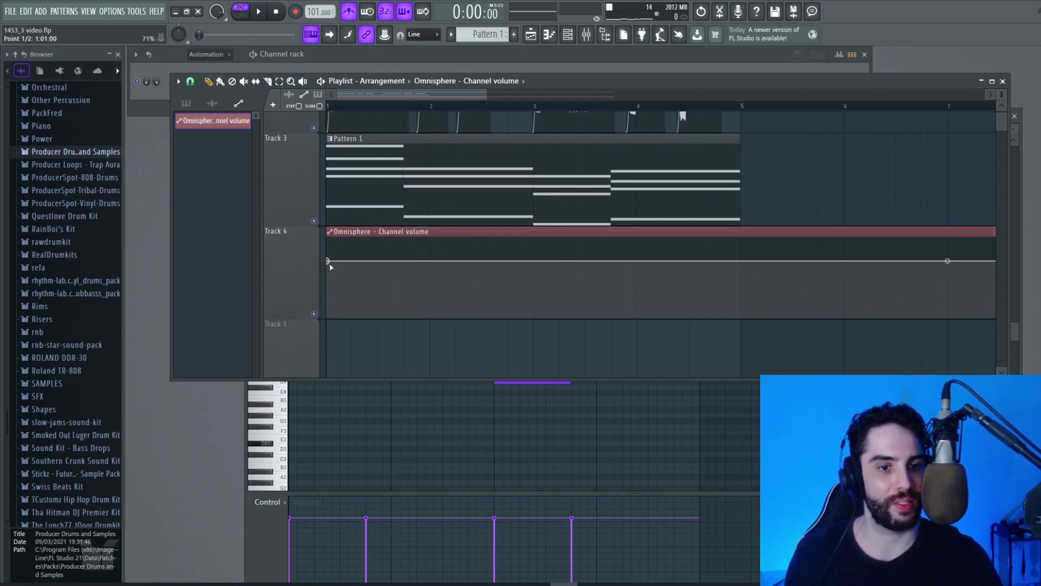
drag(329, 263, 325, 330)
click(191, 81)
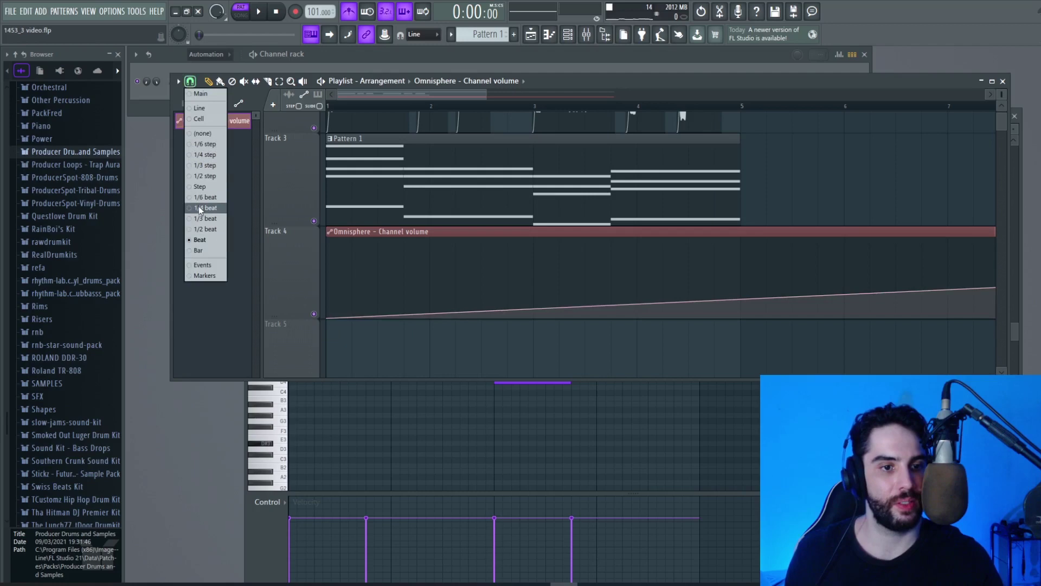
click(204, 241)
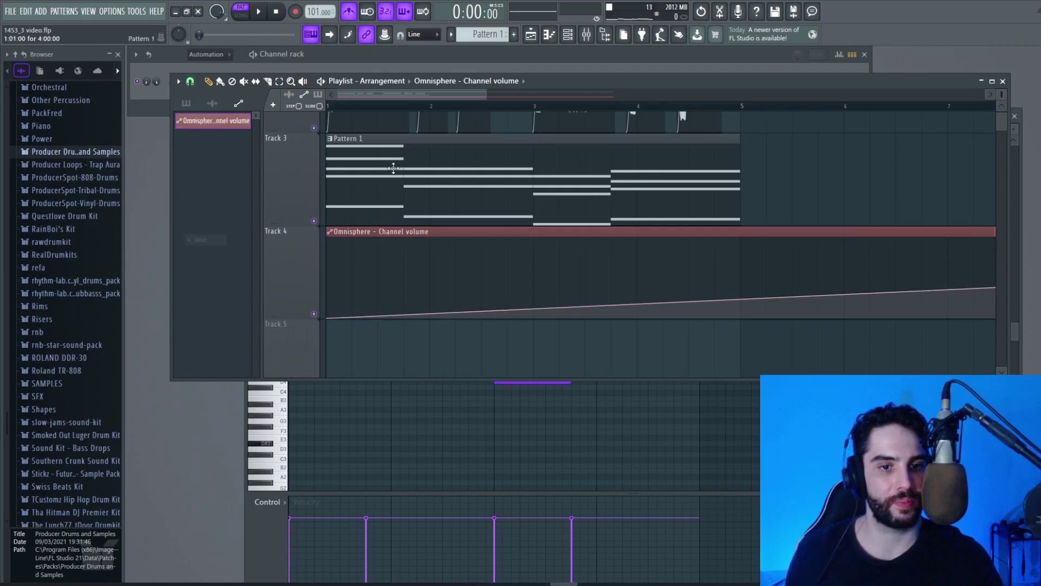
drag(416, 273, 402, 228)
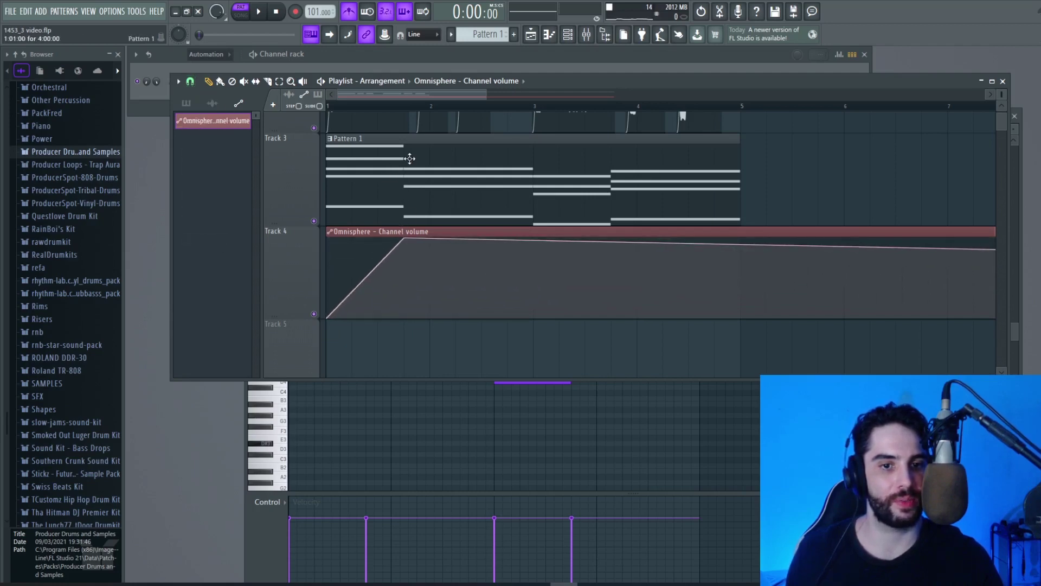
- Drop the volume to zero at each chord change and ramp it to maximum under every remaining chord up to bar 5
drag(415, 285, 399, 333)
mouse_move(521, 282)
mouse_down()
mouse_move(535, 237)
mouse_move(553, 293)
mouse_move(533, 317)
mouse_up()
mouse_move(591, 290)
mouse_down()
mouse_move(611, 239)
mouse_move(613, 316)
mouse_up()
drag(699, 312, 740, 239)
drag(768, 287, 735, 335)
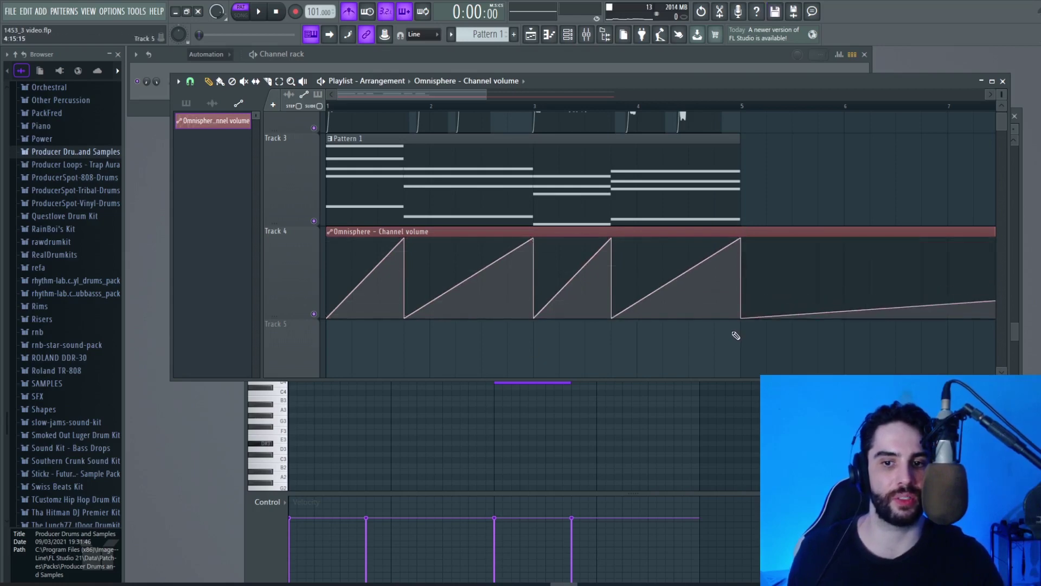
- Play the arrangement from the start to check the Omnisphere volume swells against the vocal and chords
scroll(543, 271, up, 2)
scroll(444, 267, down, 2)
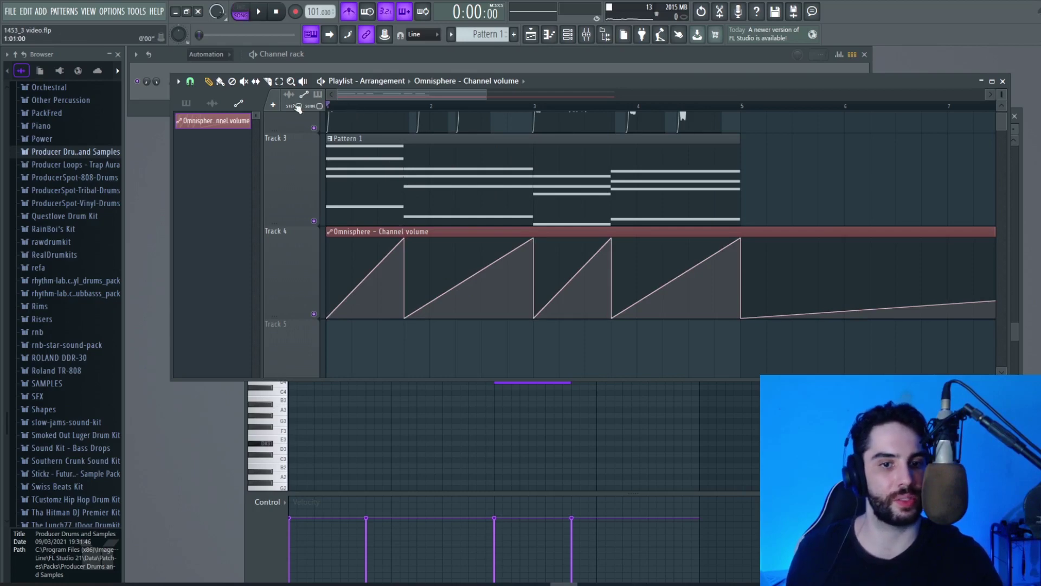
key(space)
mouse_move(466, 255)
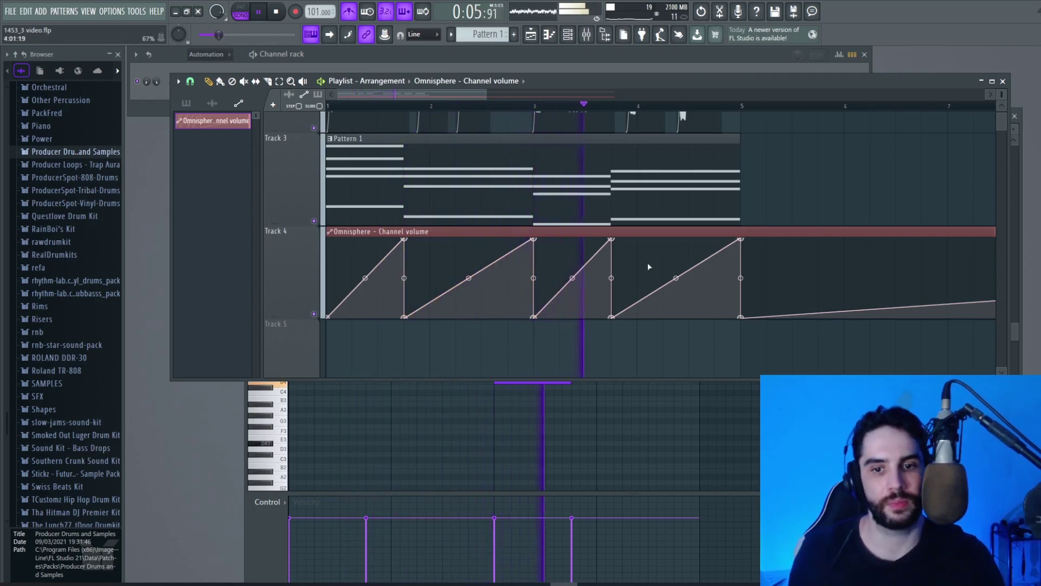
key(space)
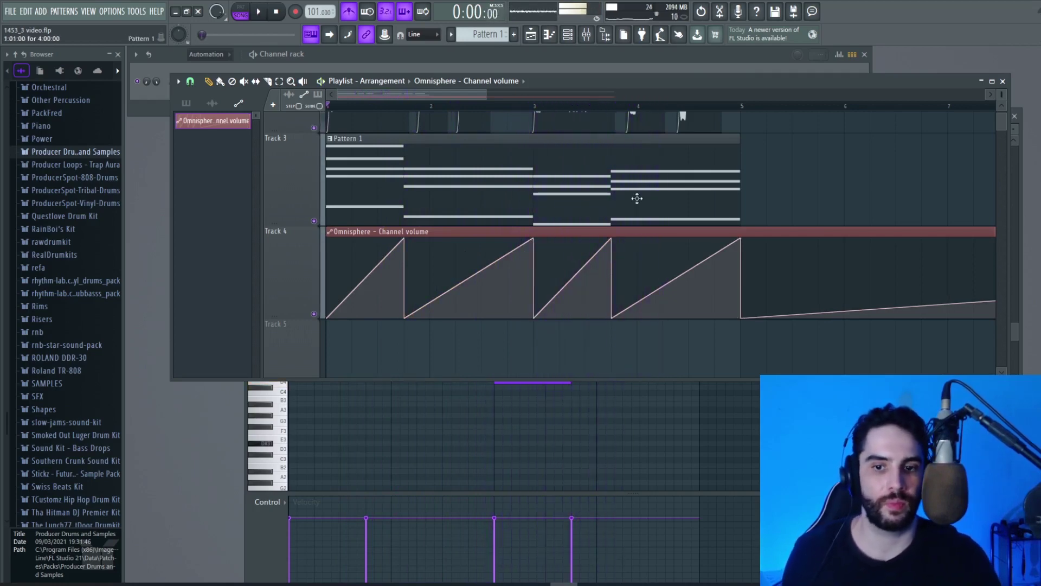
- Split the last chord's volume swell into two ramps at the second beat of bar 4 and play the result
right_click(665, 241)
right_click(663, 315)
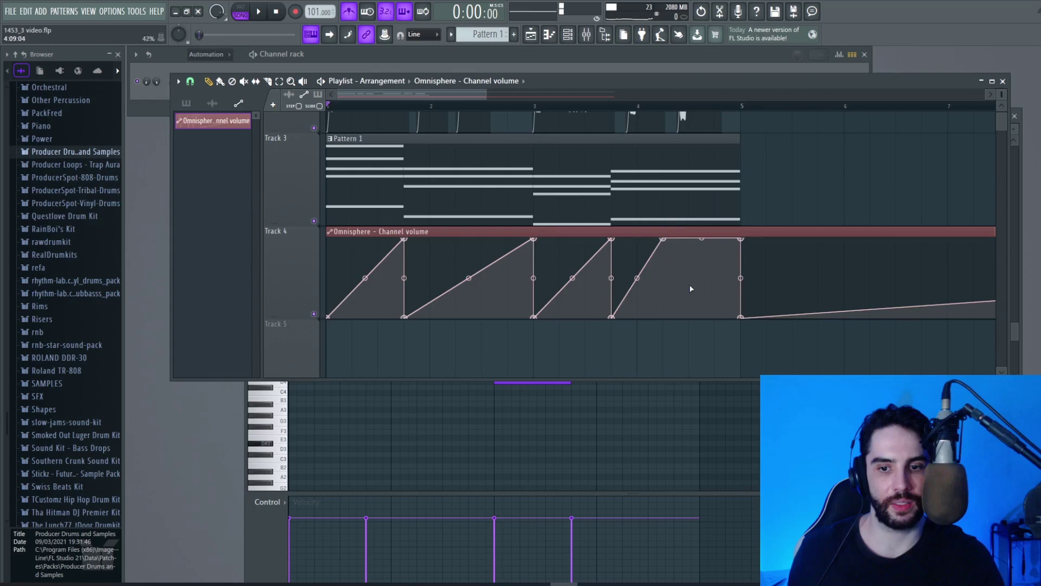
click(612, 112)
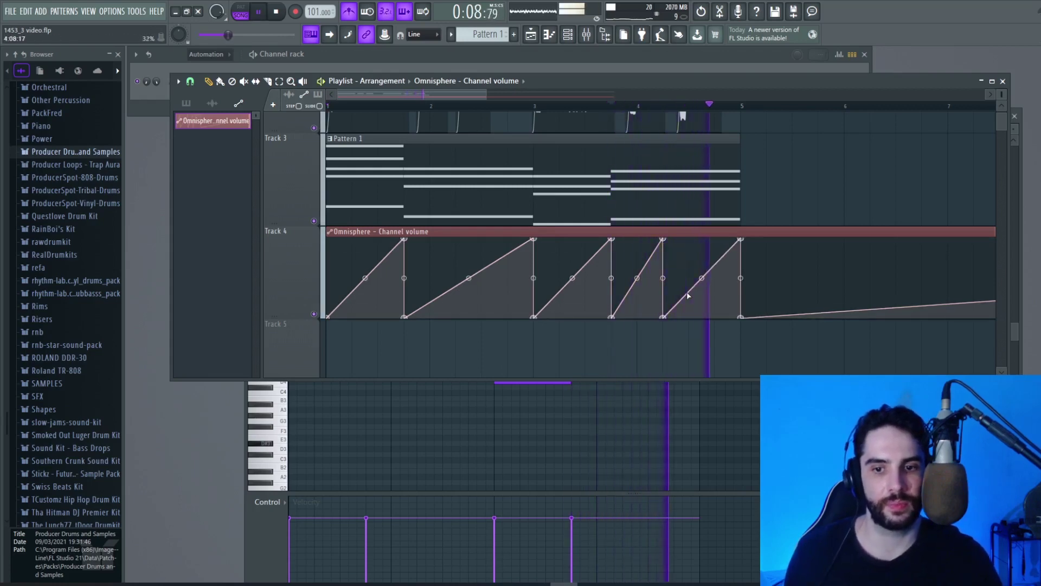
- Split the second chord's volume swell into two ramps at the second beat of bar 2 and play the result
key(space)
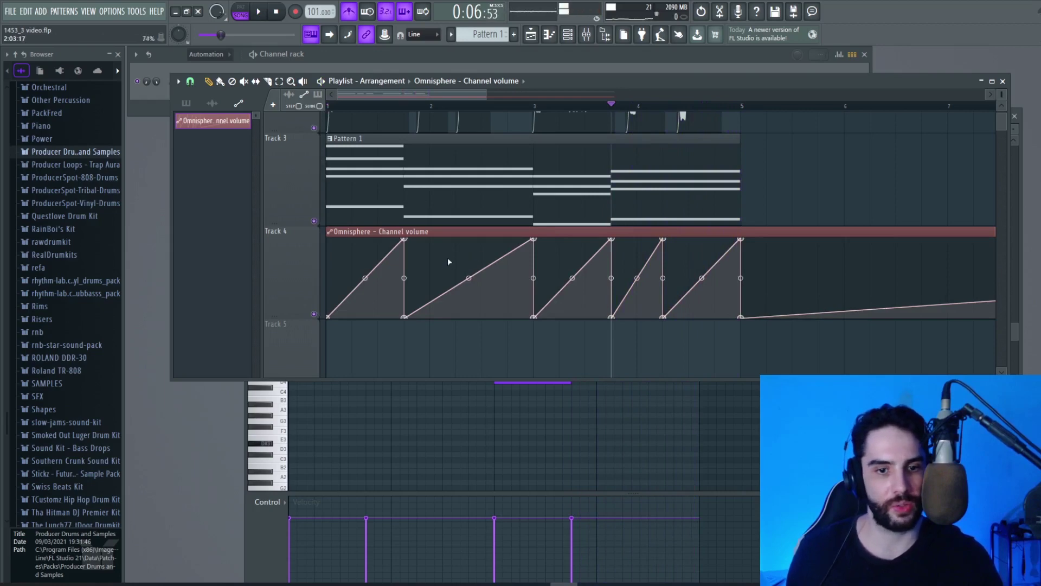
right_click(456, 239)
right_click(455, 316)
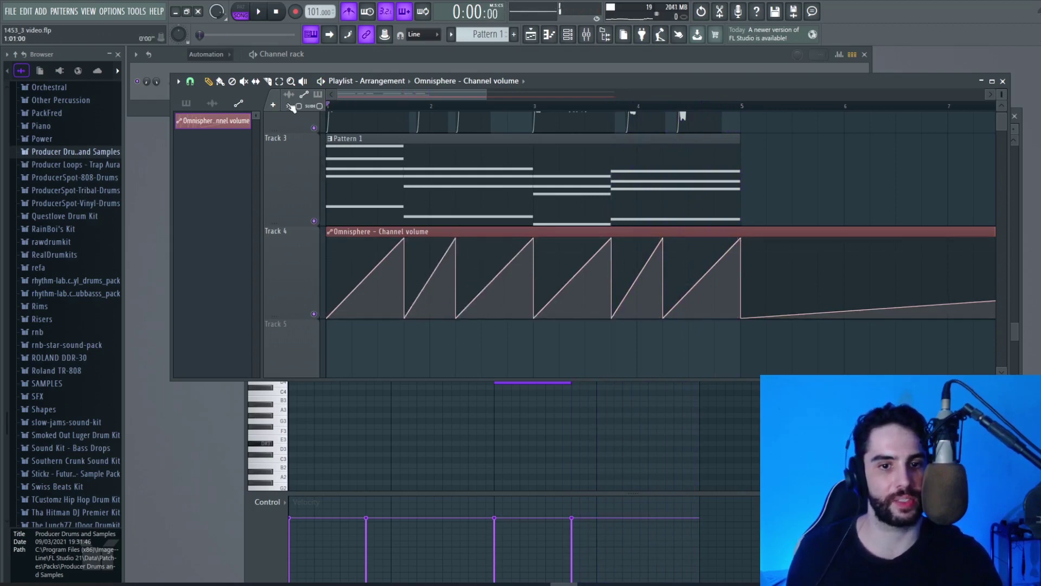
key(space)
- Cut the volume automation clip at bar 5, delete the leftover part and restart playback
key(Page_Down)
key(space)
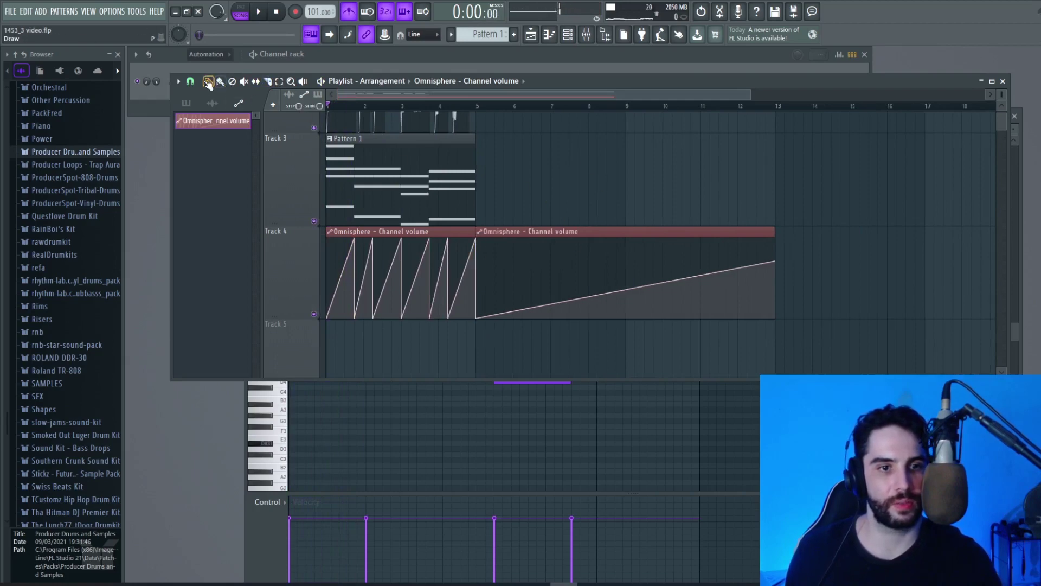
right_click(548, 239)
key(space)
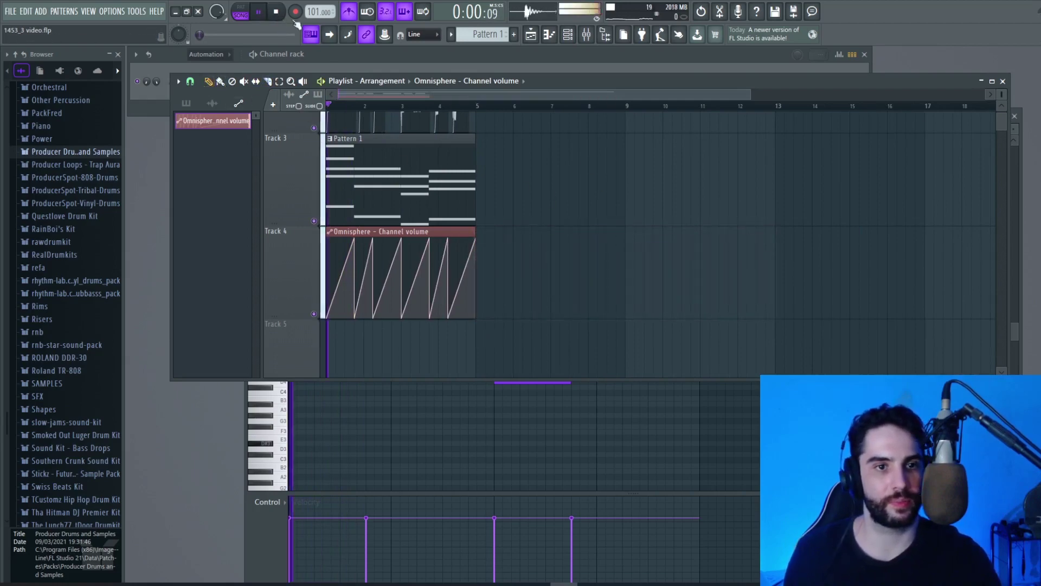
- Close the playlist and show all channel groups in the channel rack
click(1003, 81)
click(204, 55)
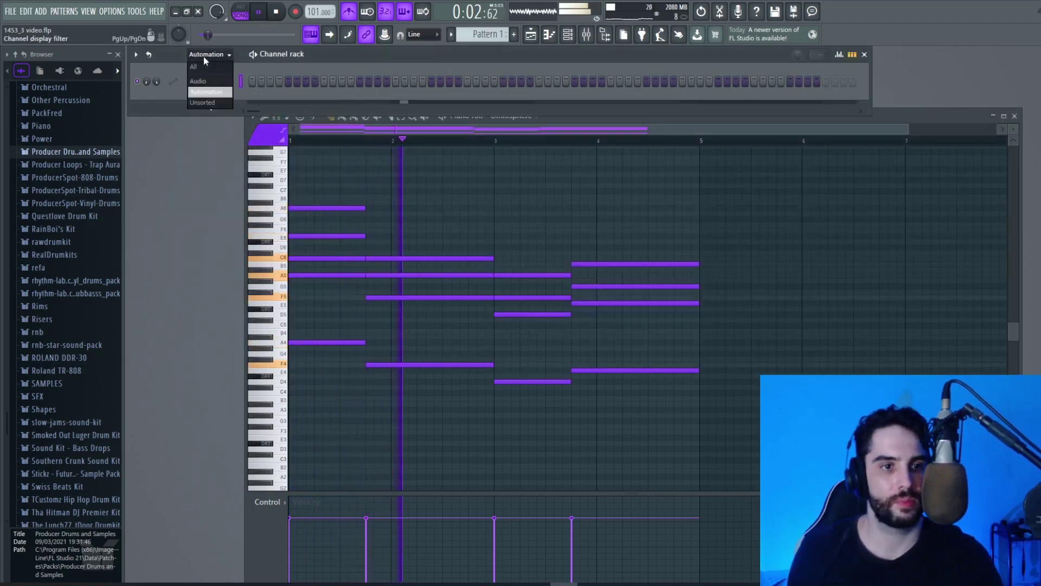
click(204, 72)
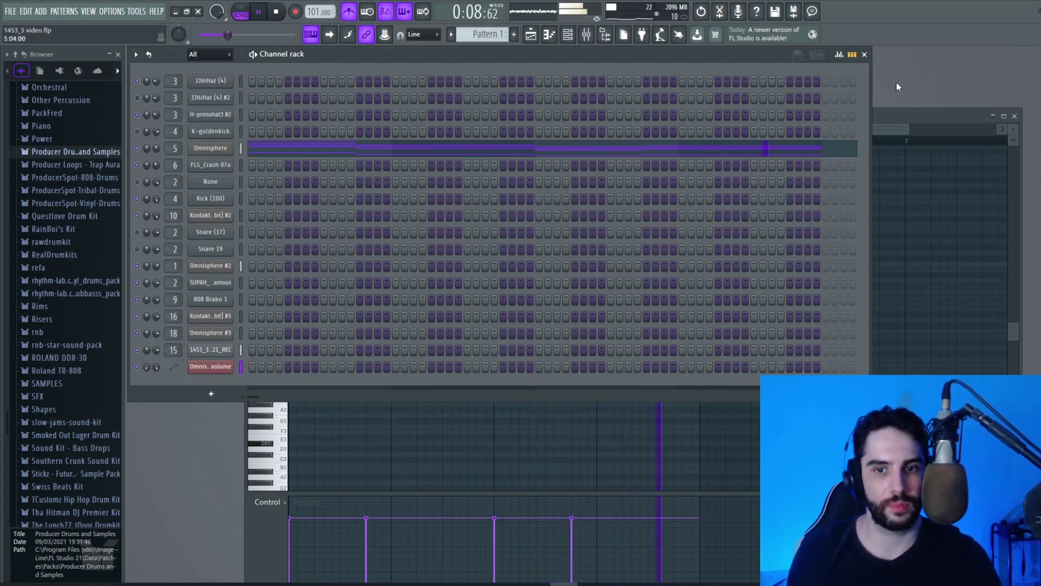
key(space)
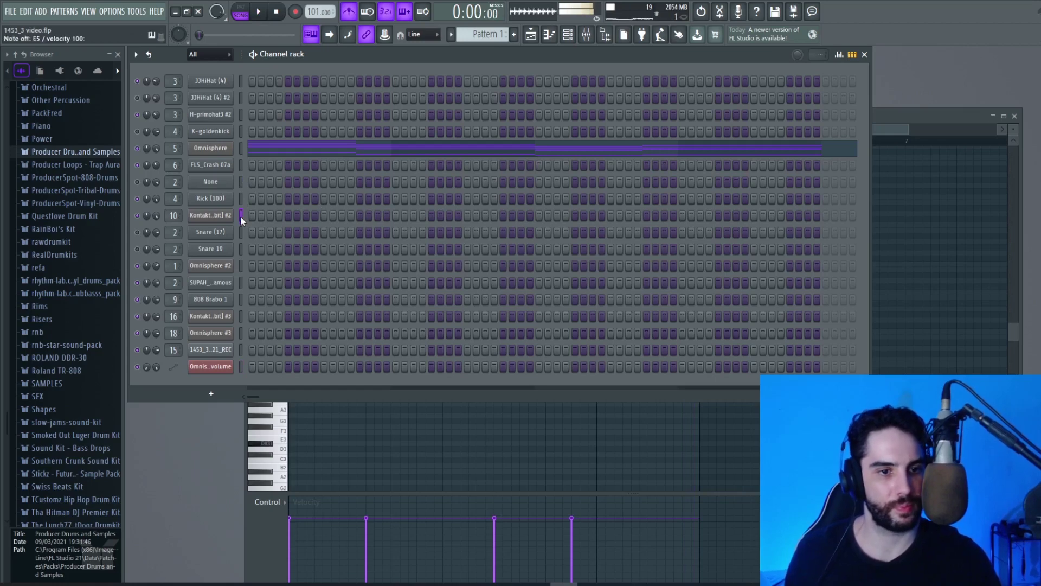
- Create Pattern 2 for the Omnisphere #3 channel and place it in the playlist at bar 1
click(240, 133)
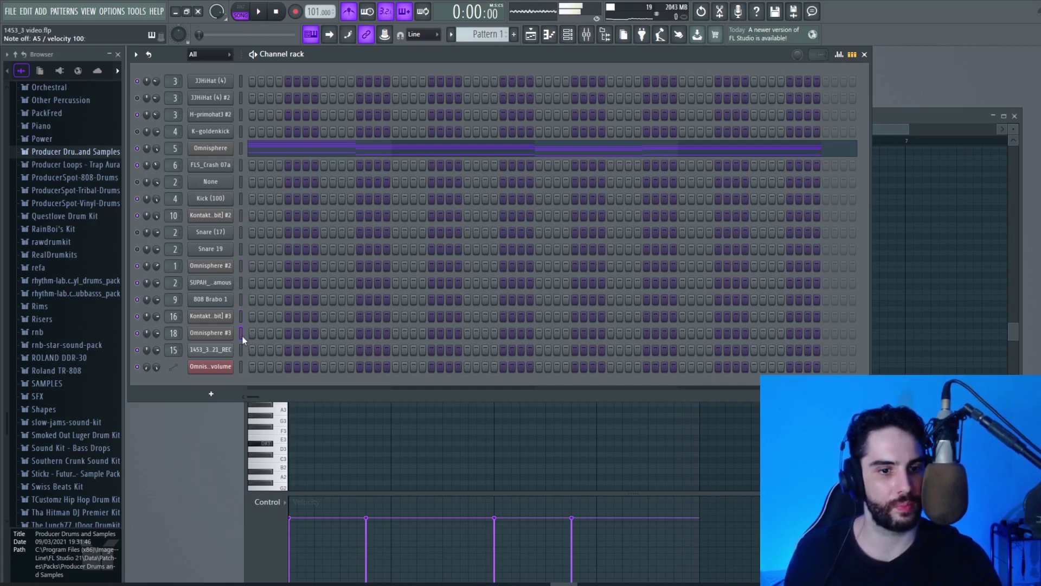
click(514, 35)
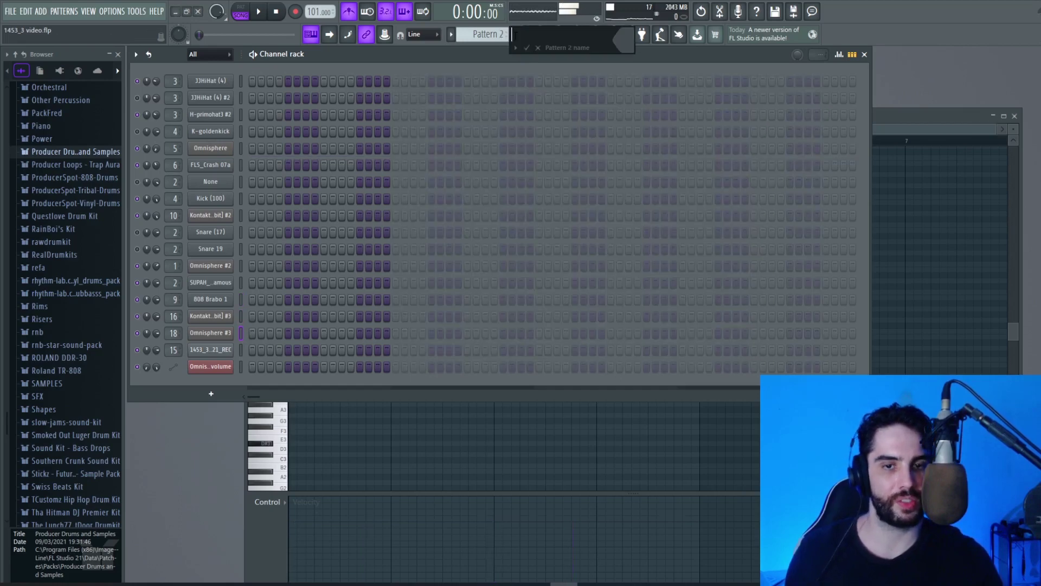
click(531, 34)
scroll(391, 277, down, 2)
click(355, 261)
- Open the Omnisphere #3 piano roll, draw an A5 note at the start of bar 1 and play it
key(F6)
right_click(236, 333)
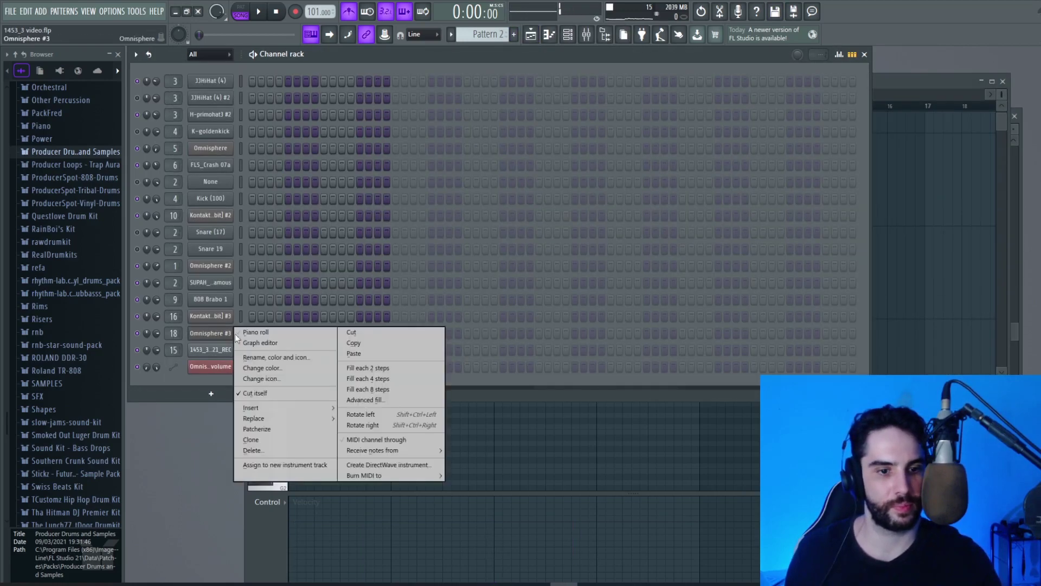
click(256, 332)
drag(992, 130, 610, 130)
click(309, 277)
key(space)
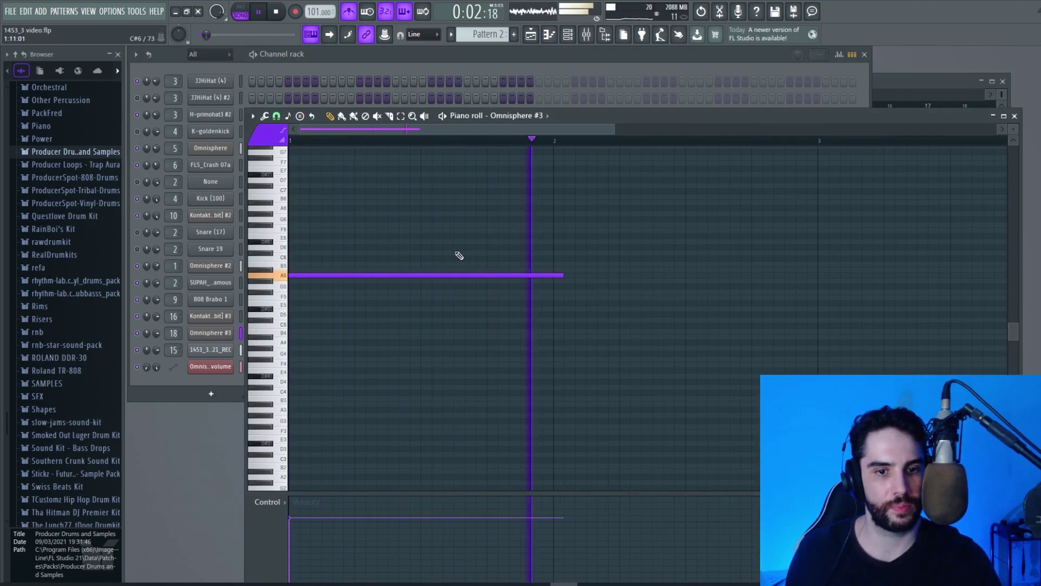
- Add a second note at the fourth beat of bar 1 and settle it on D6 while playing it back
click(484, 242)
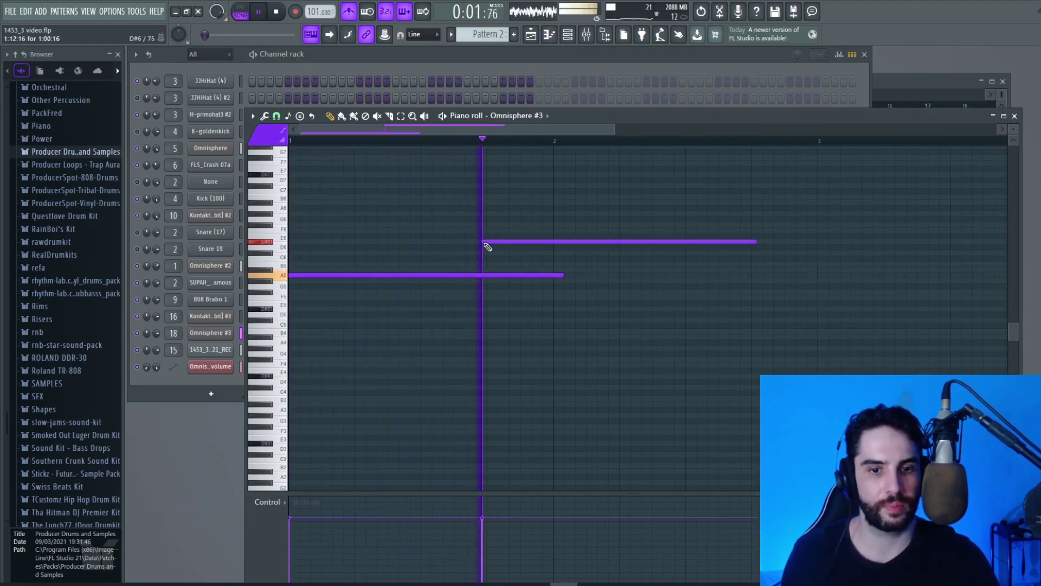
drag(530, 241, 533, 254)
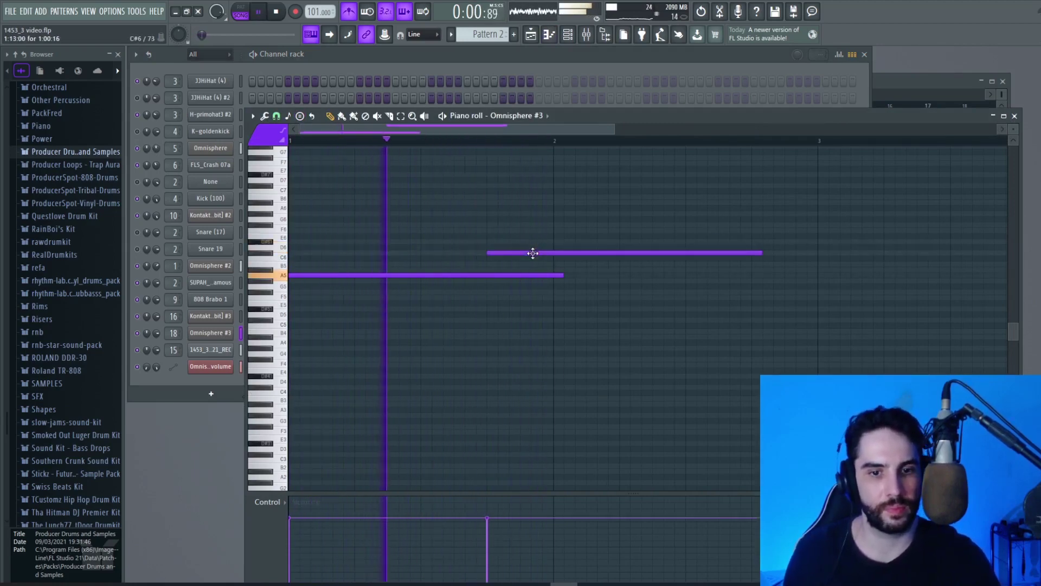
key(space)
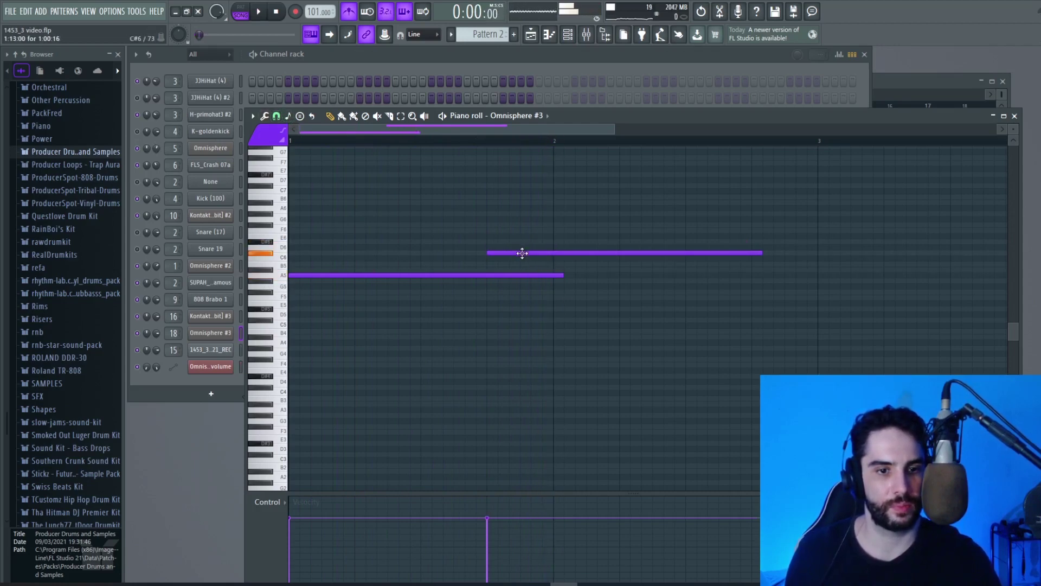
drag(522, 253, 522, 247)
key(space)
- Shorten the A5 note to about 1.7 steps and the D6 note to about 2.3 steps
drag(561, 277, 531, 277)
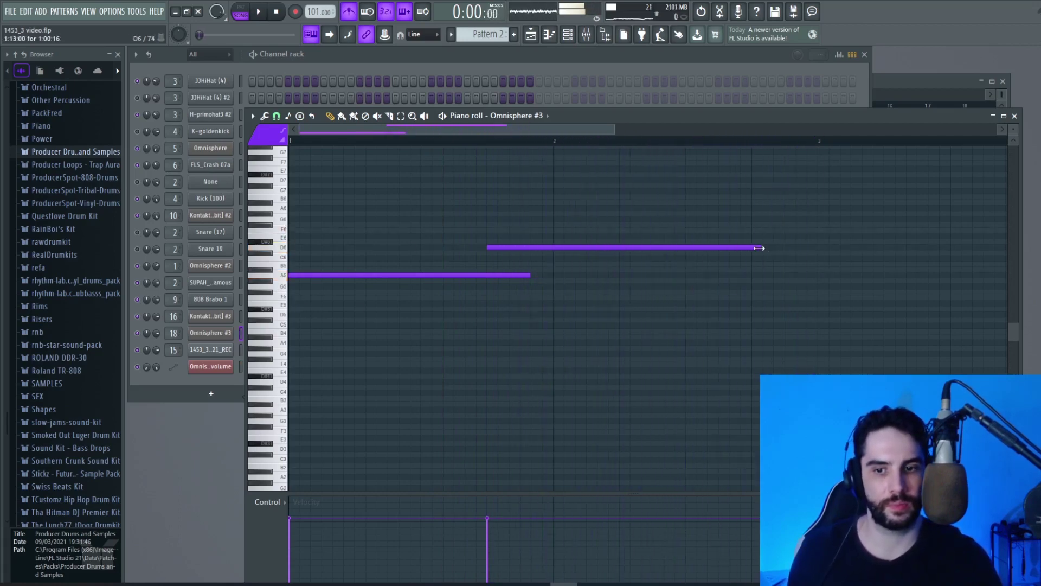
key(space)
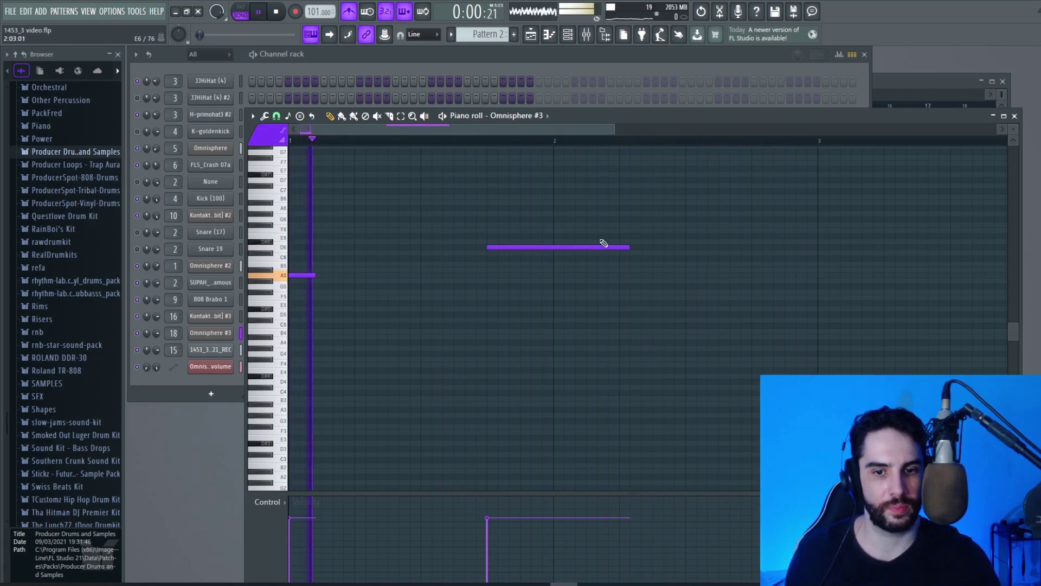
drag(629, 247, 531, 251)
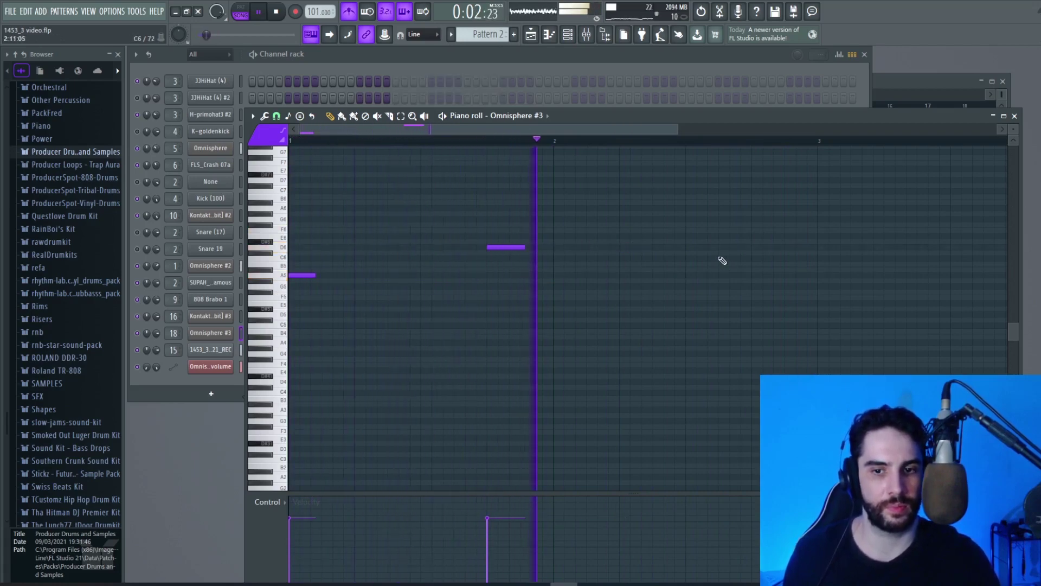
- Add short notes on F6 at the third beat of bar 2 and D6 at the start of bar 3
click(694, 231)
key(space)
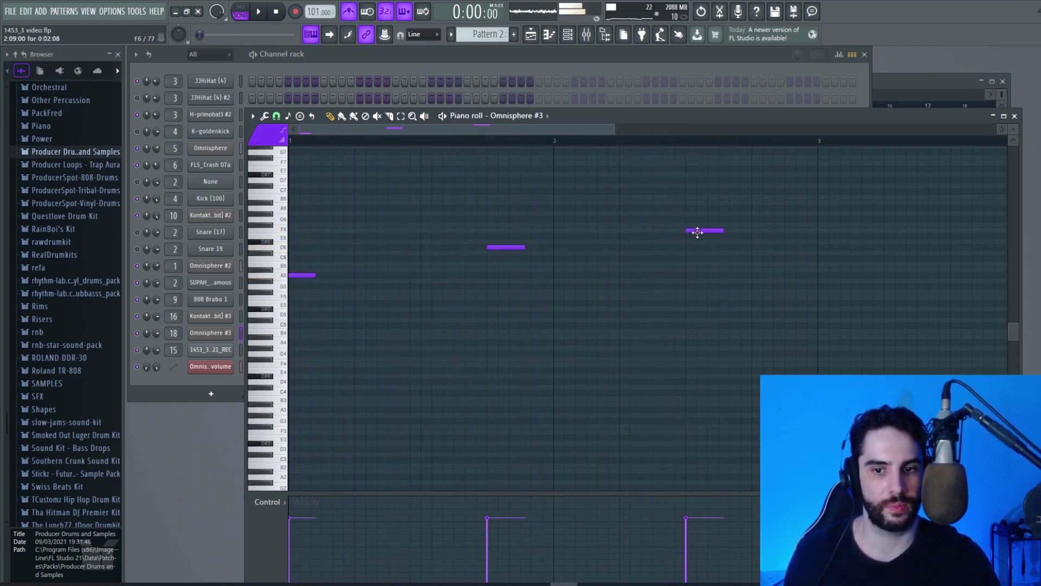
click(820, 254)
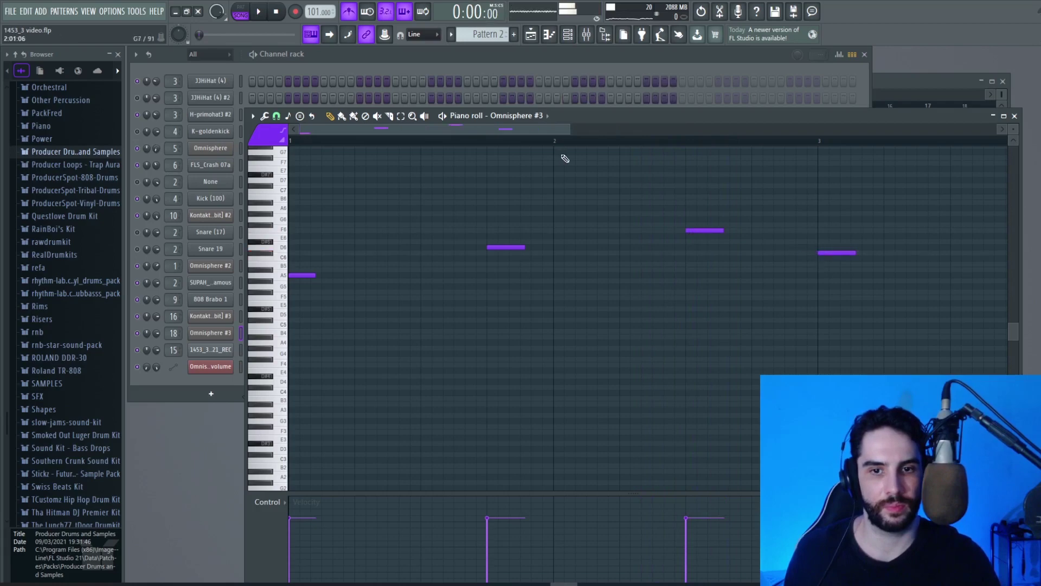
key(space)
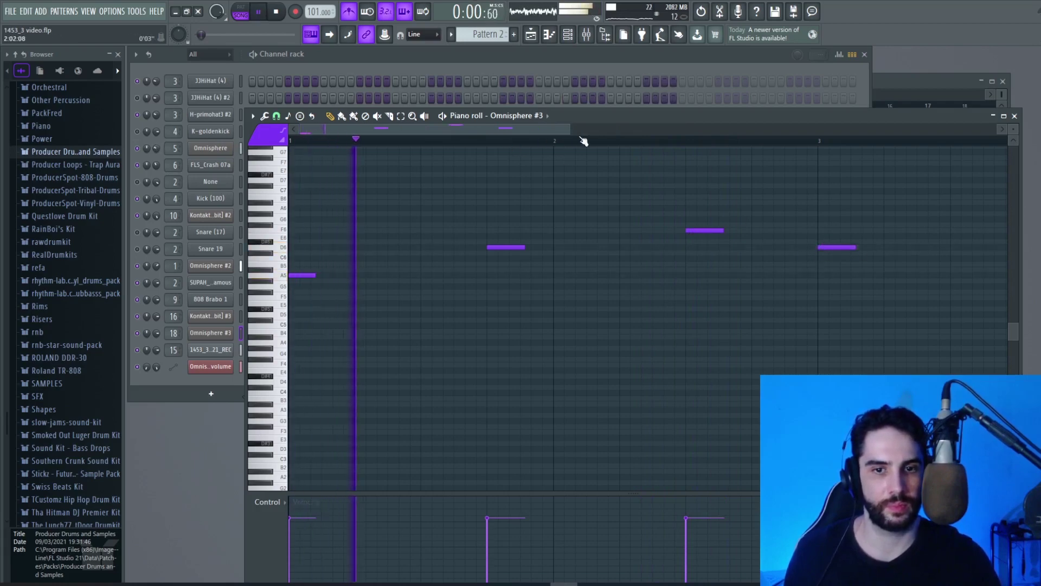
- Add a short G6 note at step 11 of bar 3 and play the melody from bar 3
drag(569, 129, 715, 129)
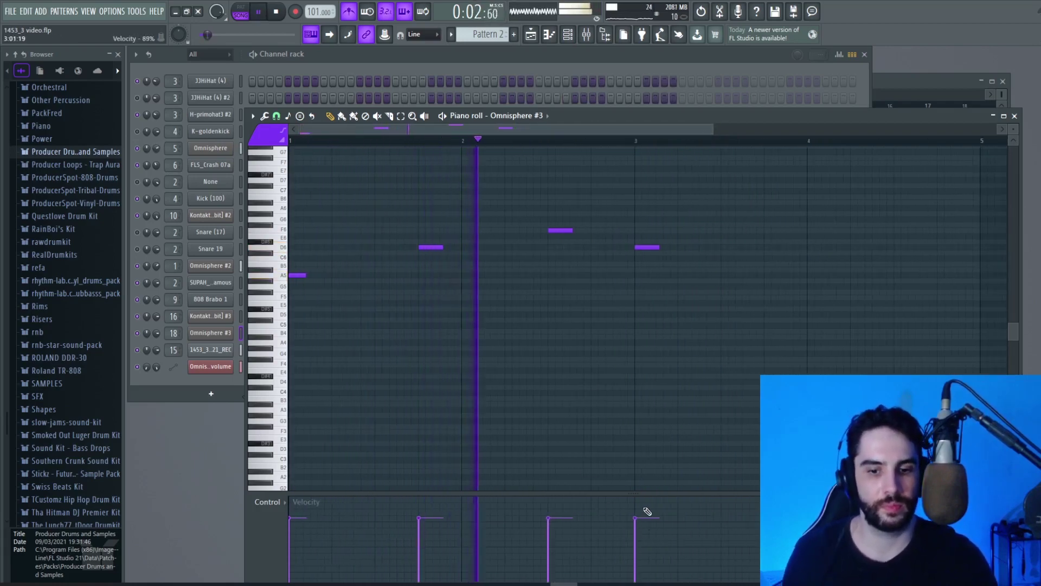
drag(502, 131, 591, 130)
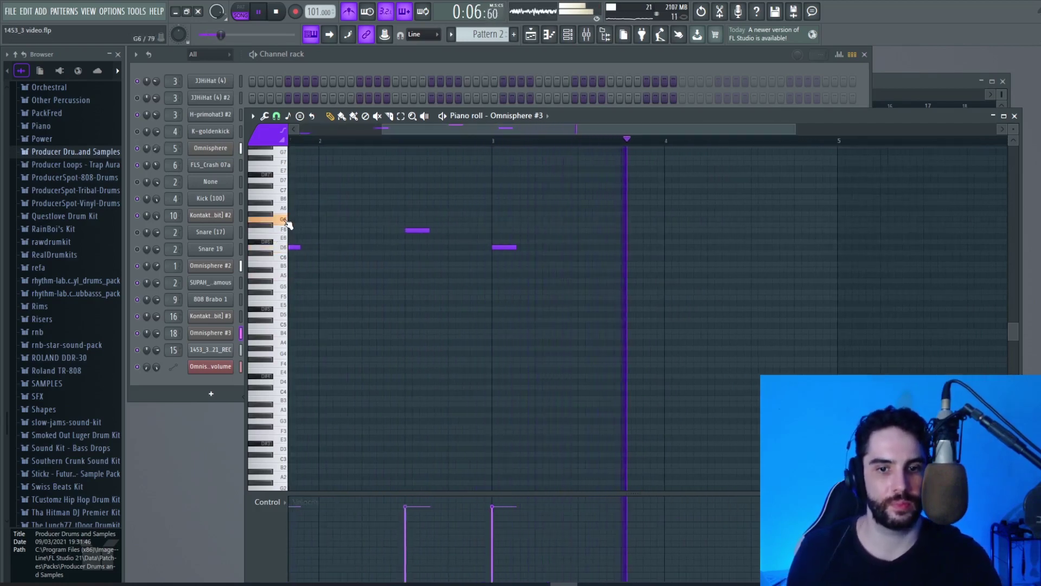
click(603, 224)
click(503, 142)
key(space)
key(space)
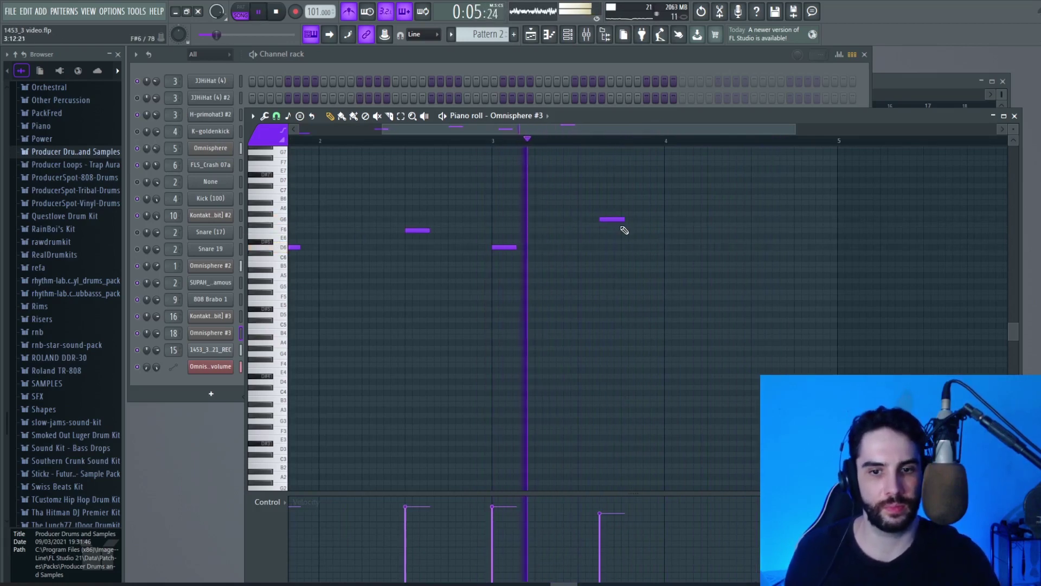
key(space)
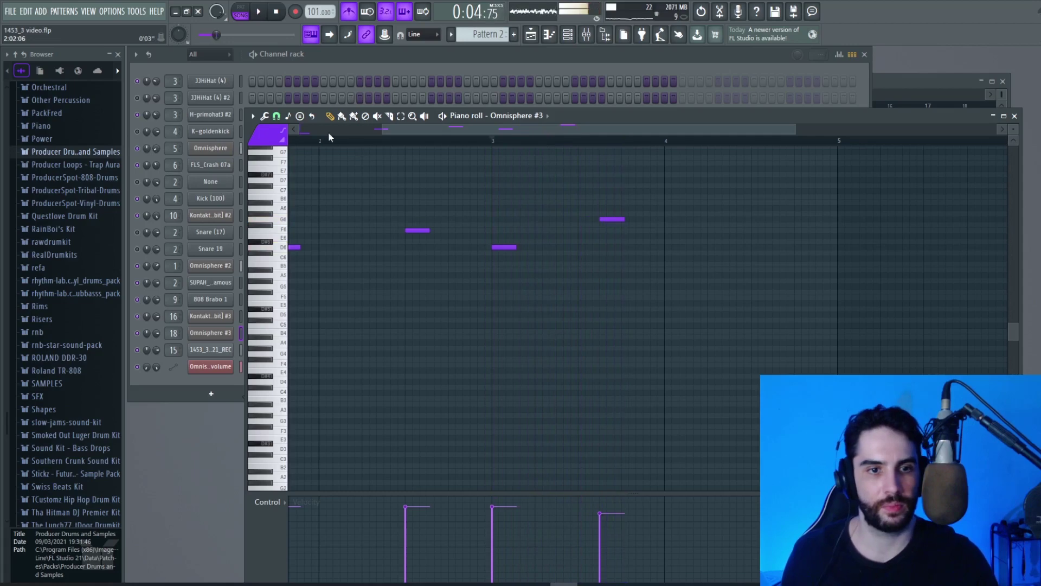
- Add short notes on E6 at the start of bar 4 and A6 at its third beat, then play them
click(288, 116)
click(336, 160)
key(space)
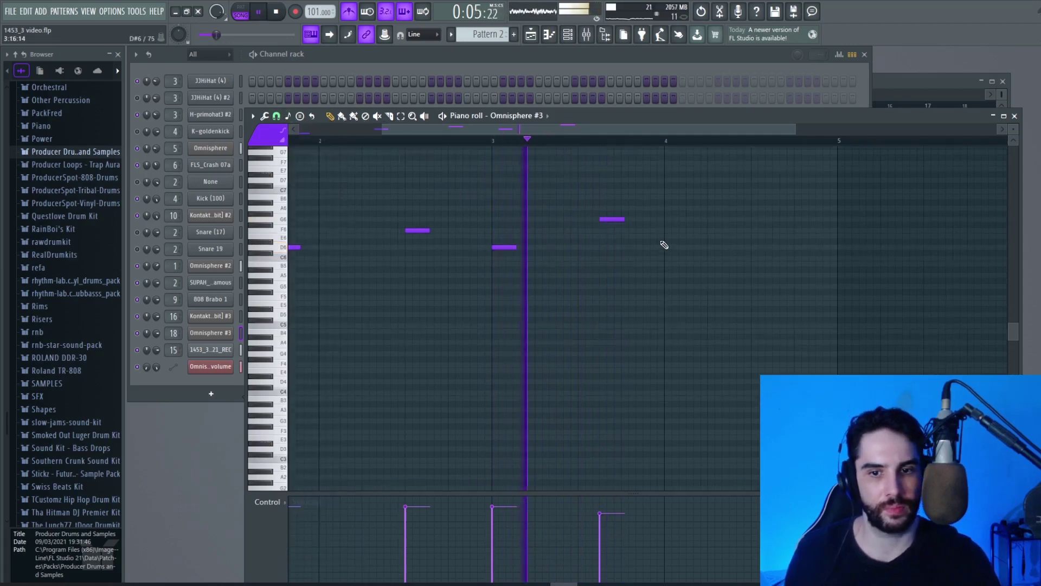
click(673, 237)
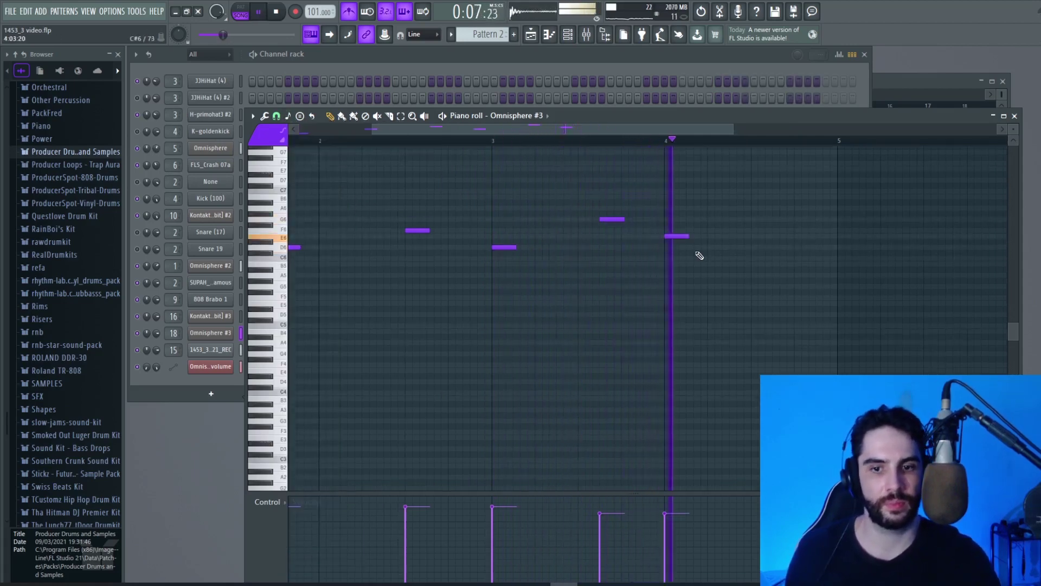
key(space)
key(space)
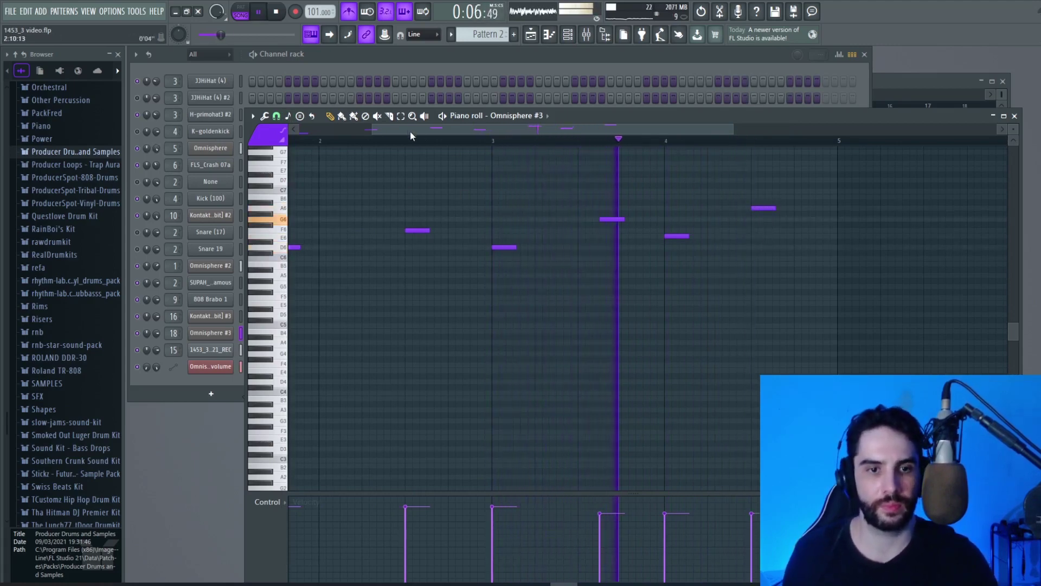
- Play the whole four-bar Omnisphere #3 melody, first within the song and once in pattern mode
drag(419, 134, 315, 129)
drag(651, 130, 793, 136)
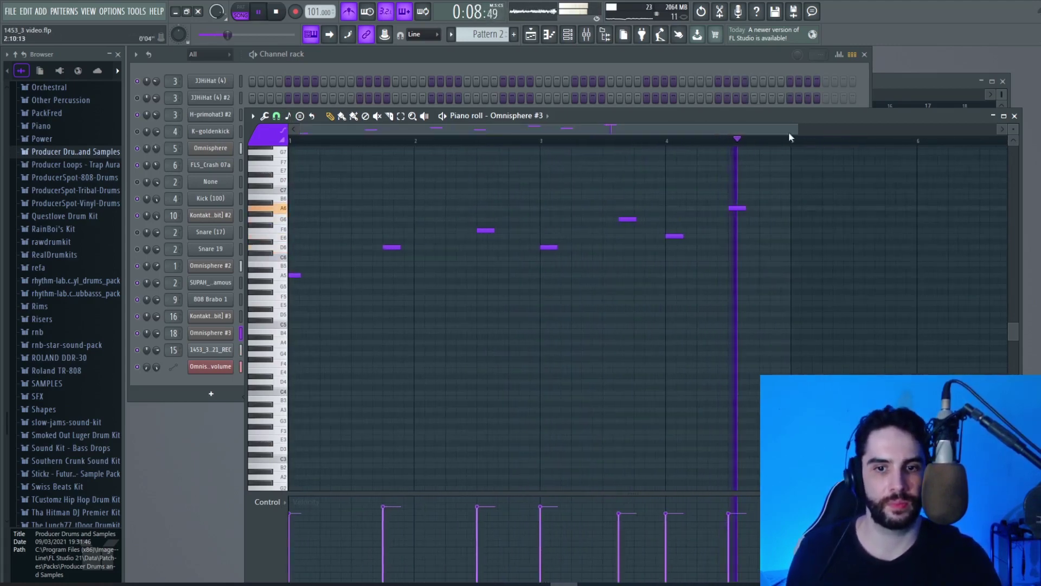
key(space)
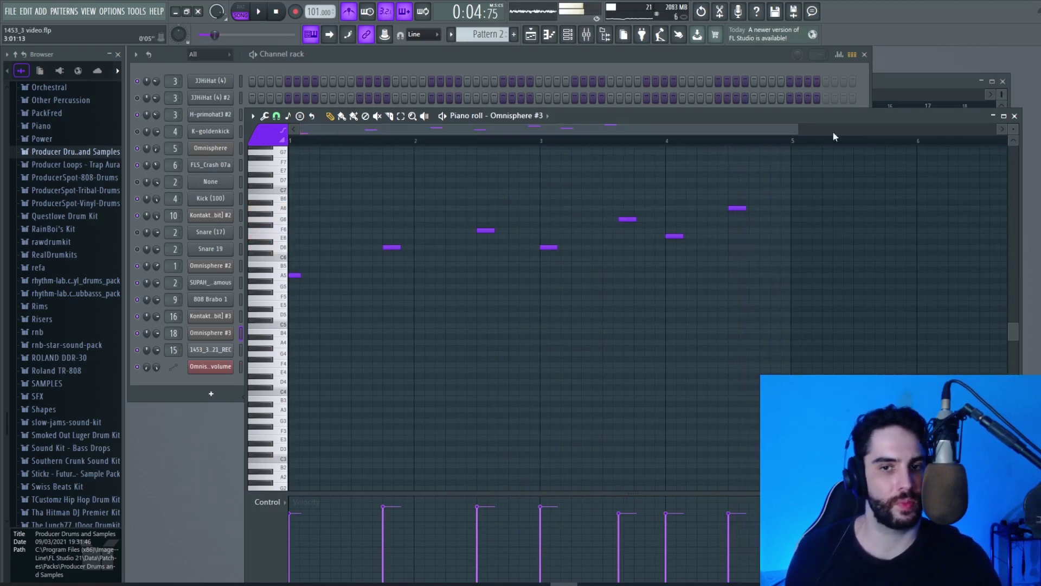
key(space)
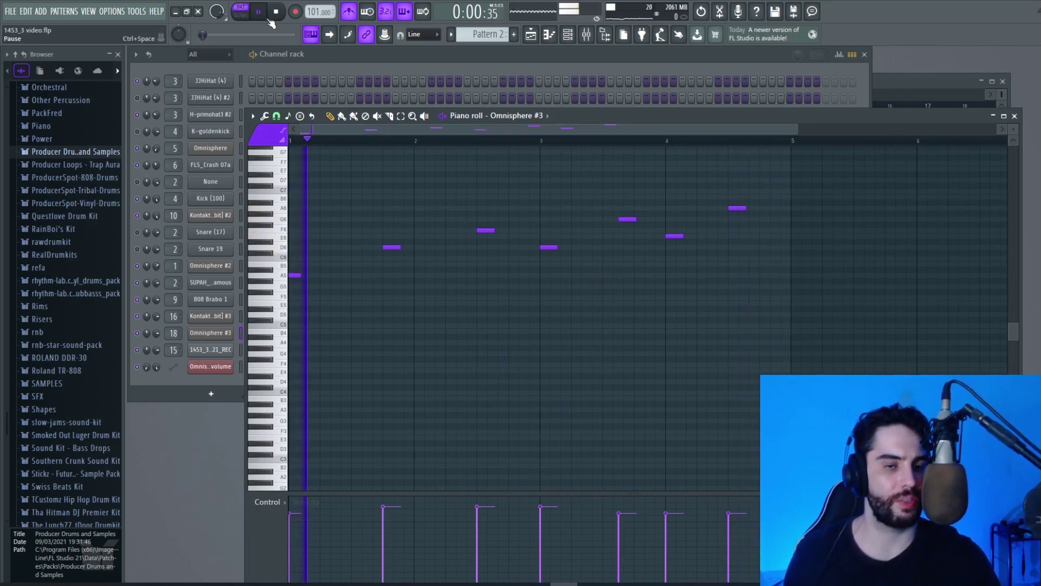
key(F6)
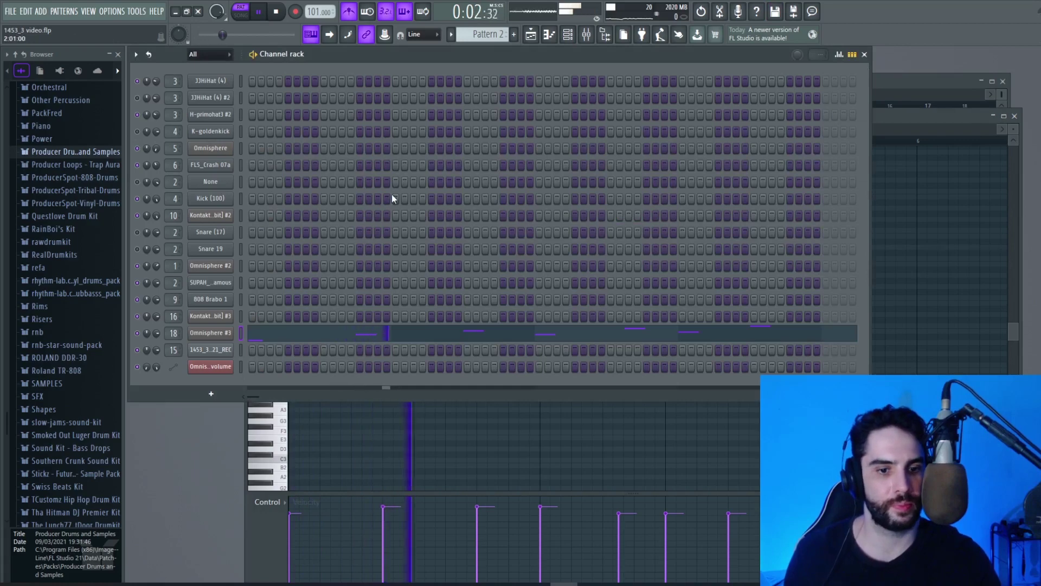
key(space)
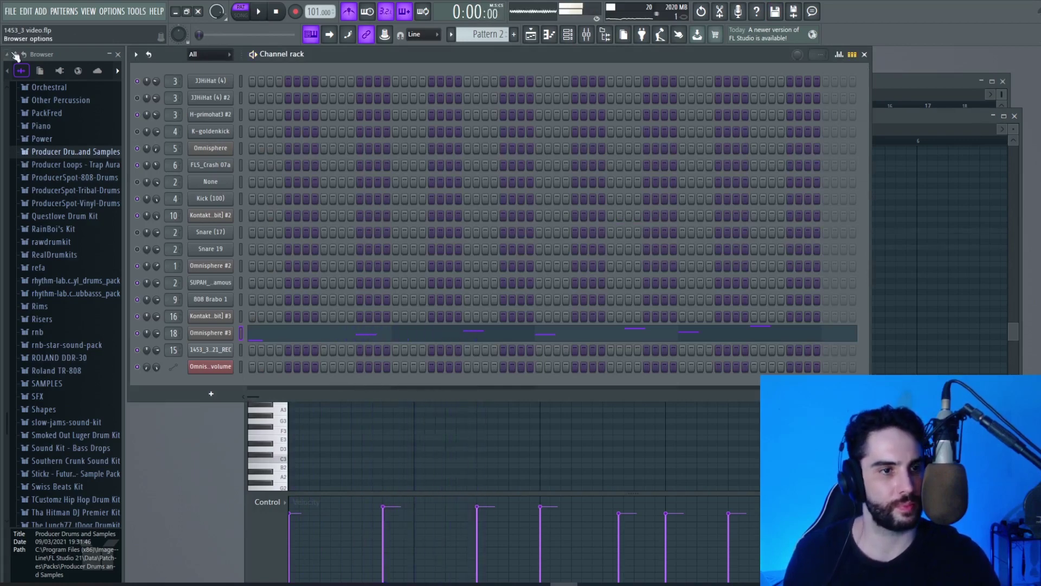
- Return to the channel rack and create an empty Pattern 3
click(11, 11)
click(20, 63)
key(F7)
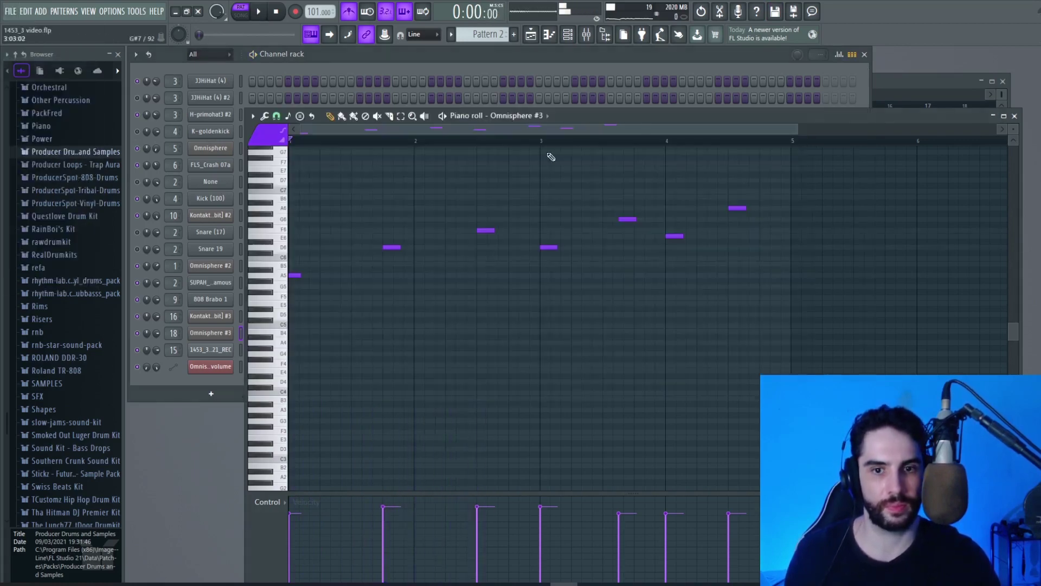
click(853, 67)
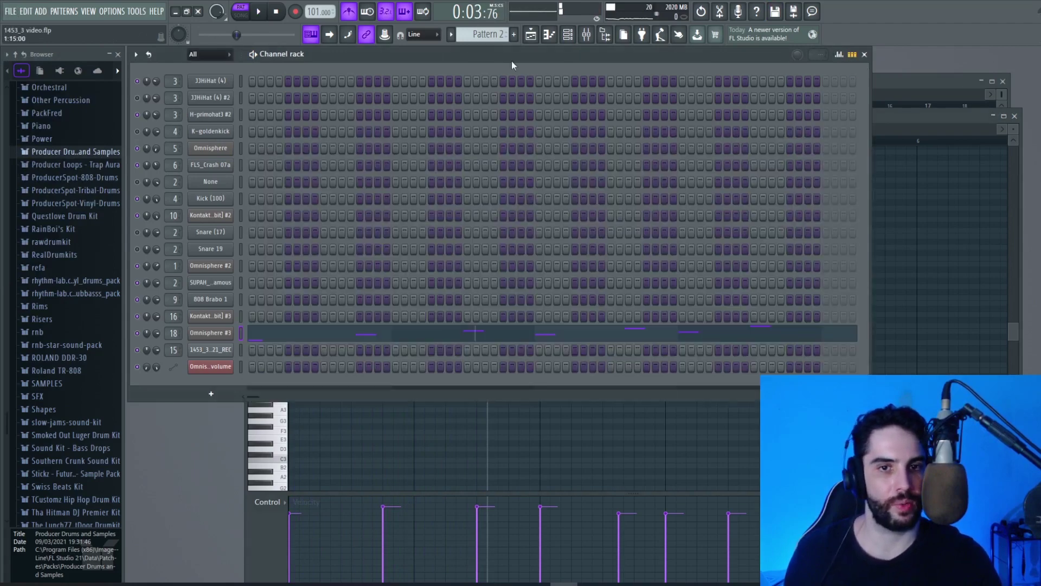
click(515, 36)
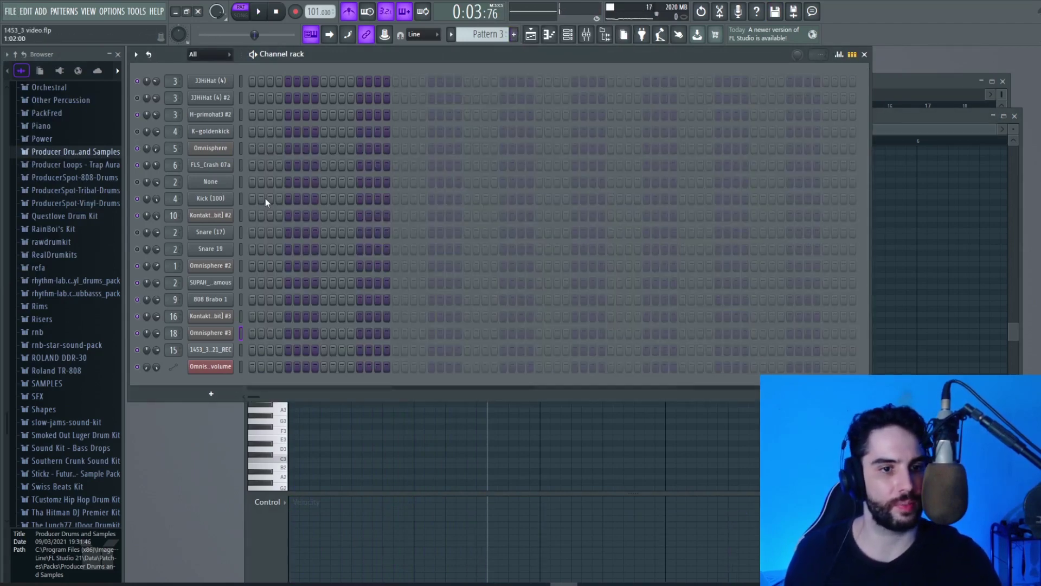
- Save the project and place Pattern 3 at bar 1 of Track 6 in the playlist
click(10, 11)
click(22, 62)
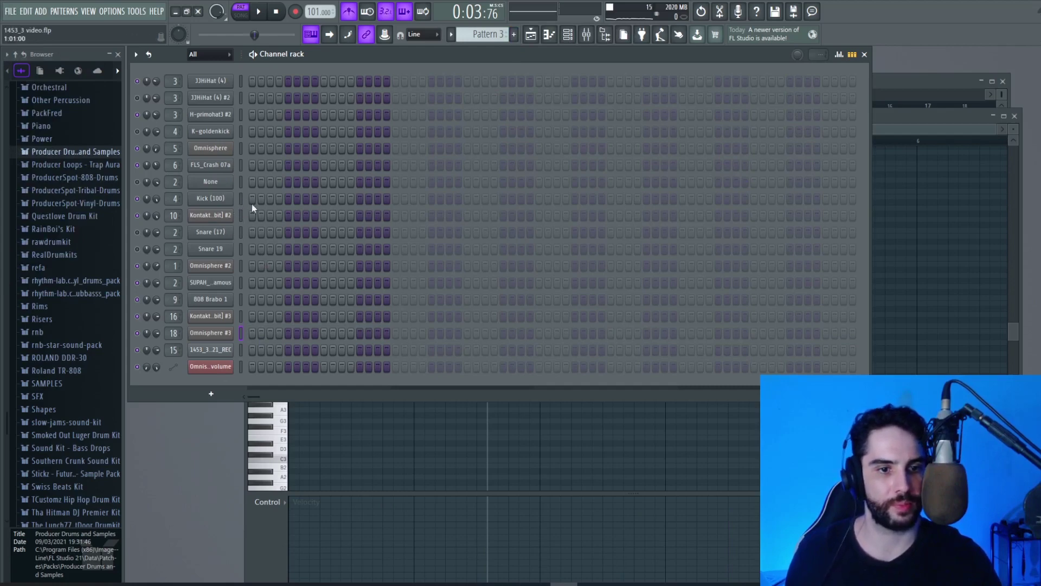
click(541, 35)
click(333, 324)
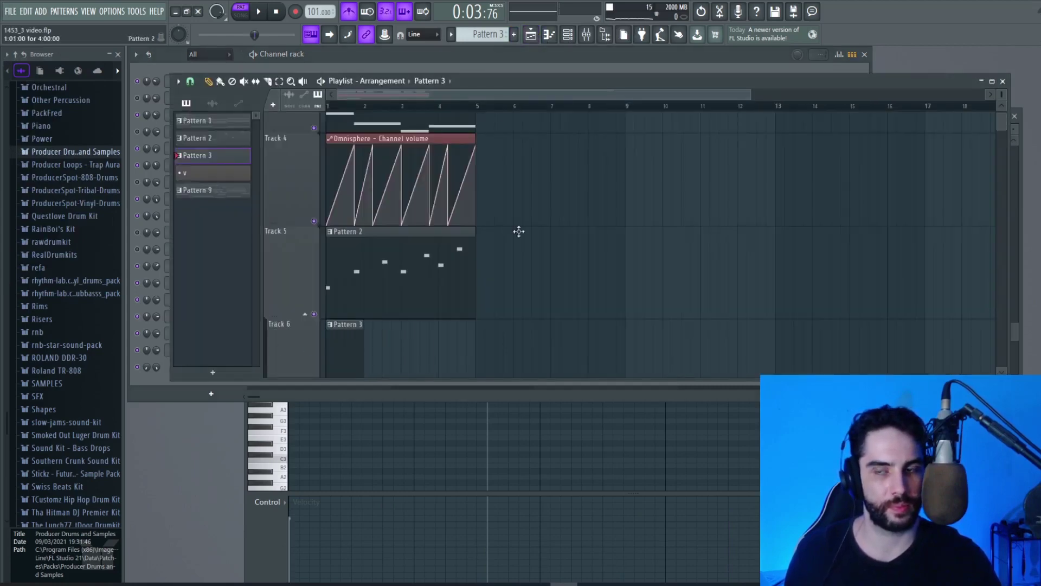
- Program the first bar with Kick (100) on steps 1 and 7 and the SUPAH snare on step 9
key(F6)
key(space)
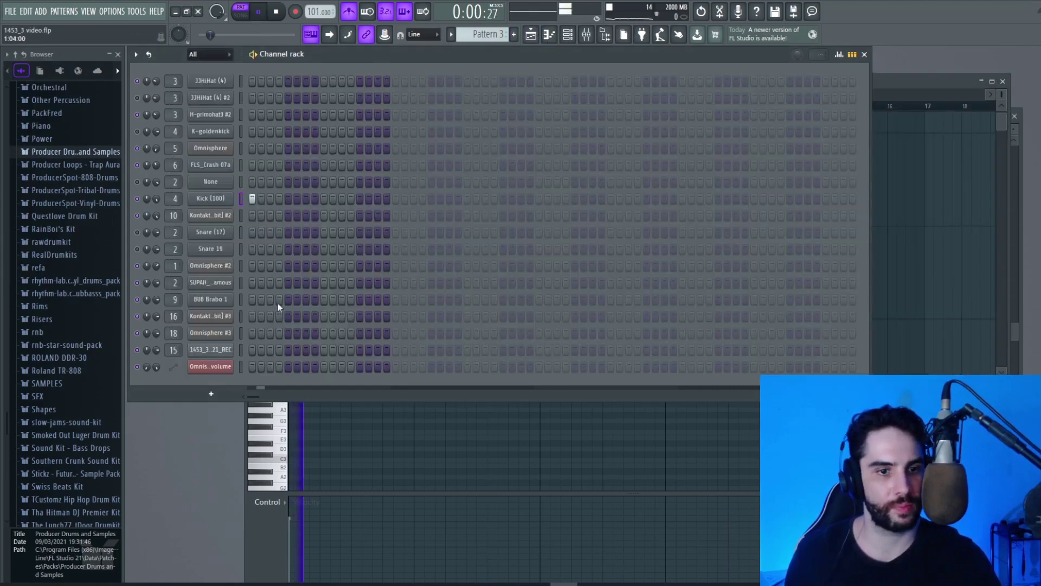
click(288, 232)
key(space)
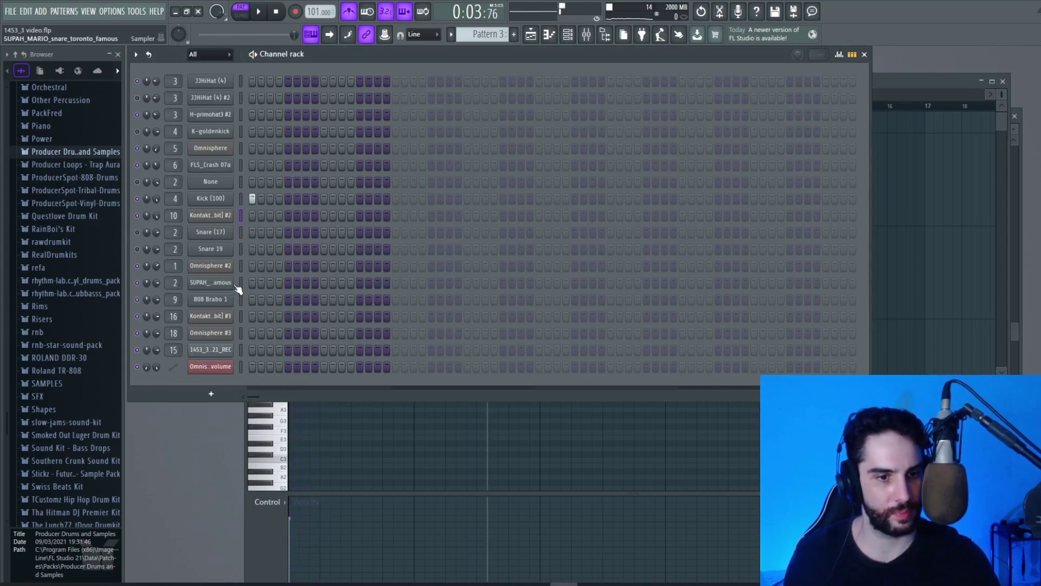
key(space)
click(324, 282)
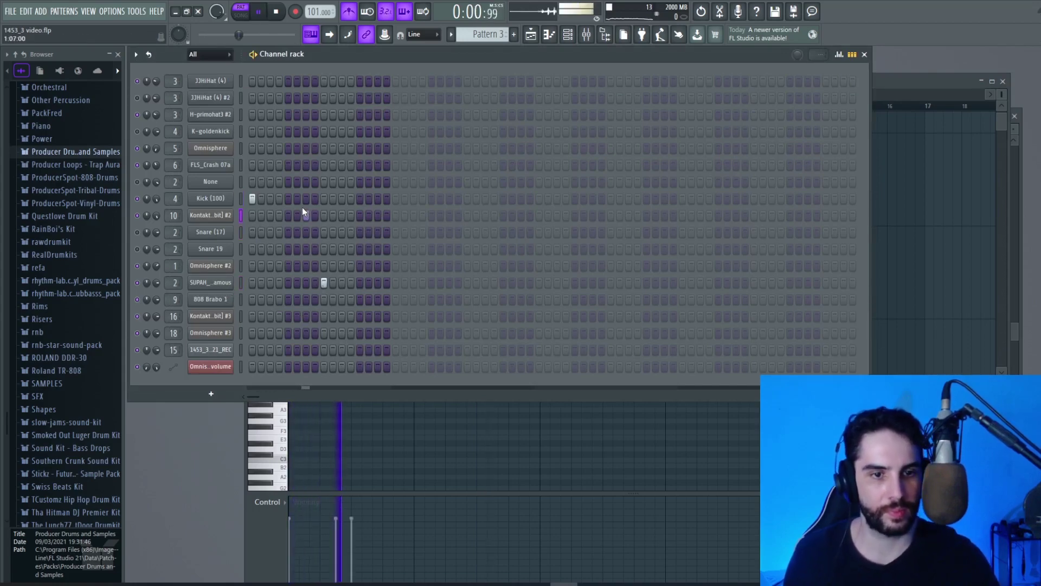
click(306, 199)
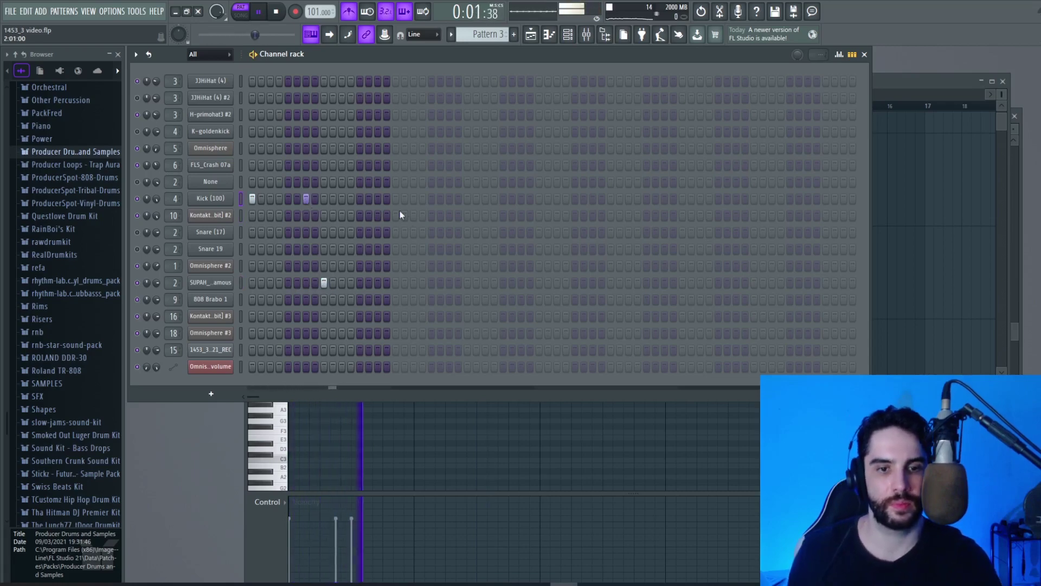
- Extend the beat into a second bar with Kick (100) on steps 19 and 21 and the SUPAH snare on step 25
click(414, 199)
click(422, 199)
click(422, 199)
click(432, 200)
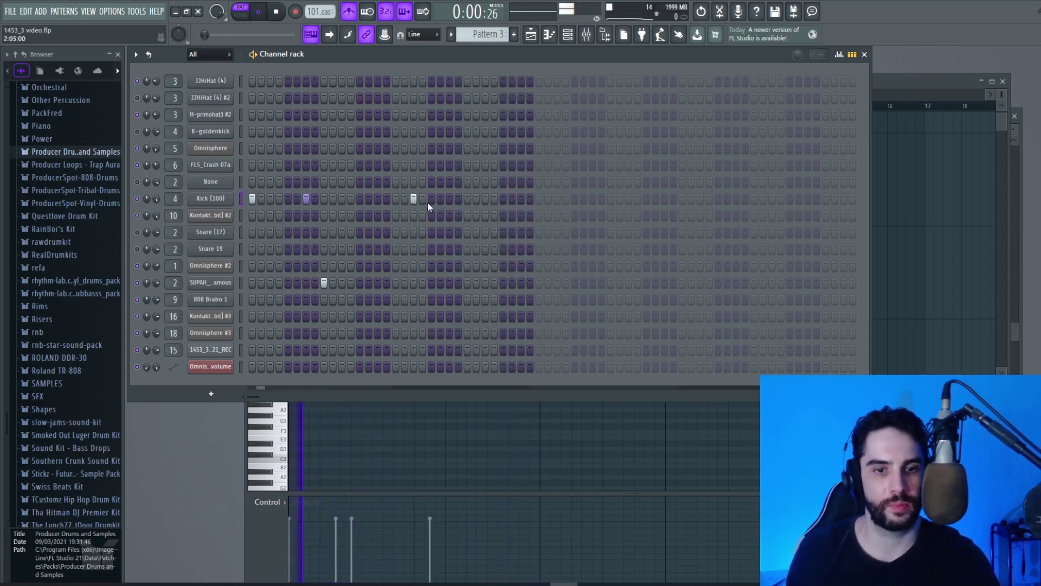
click(468, 283)
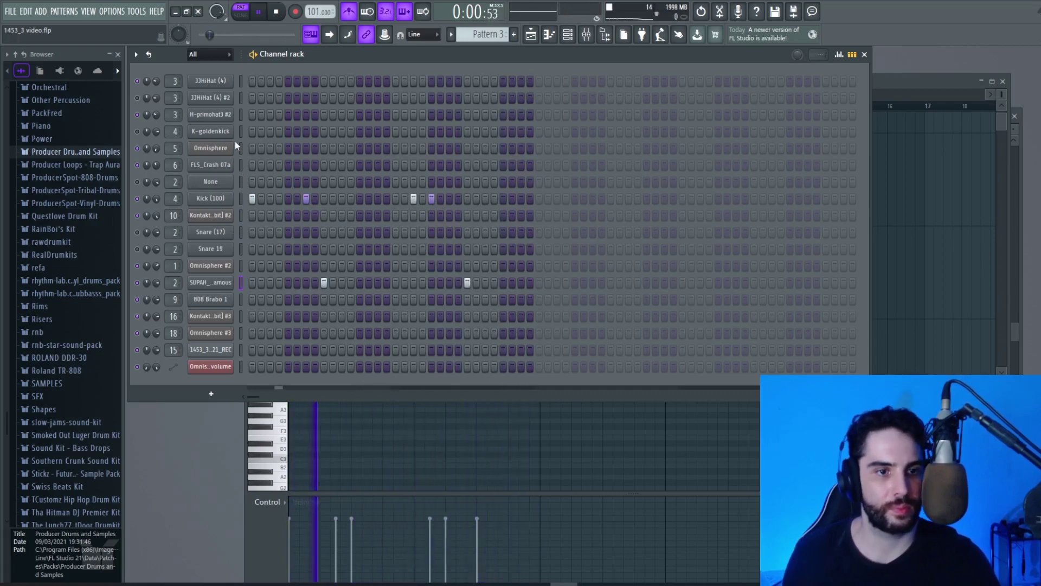
- Fill JJHiHat (4) on every second step and lower the velocity of every other hit to about half
right_click(236, 81)
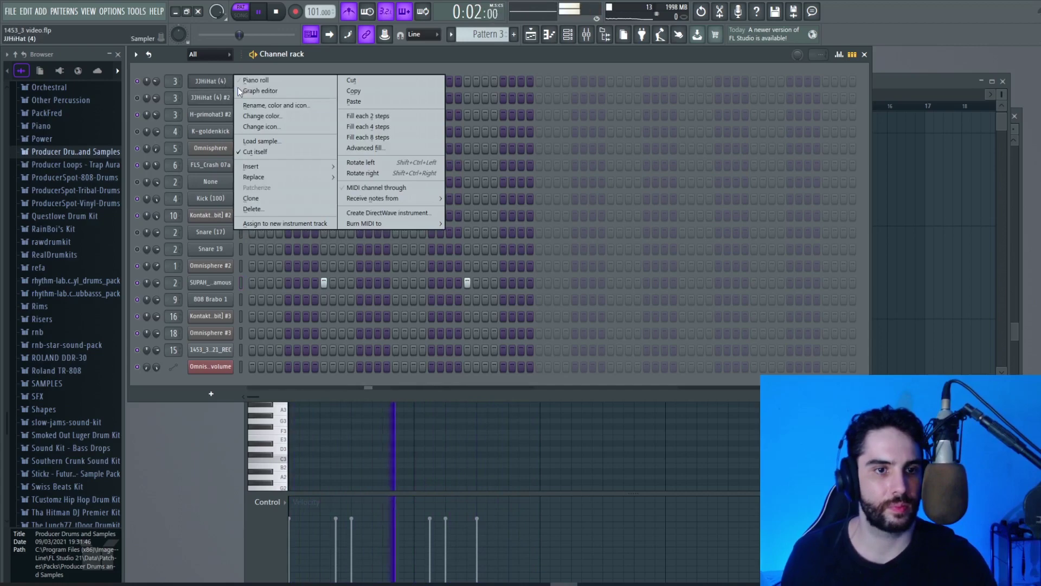
click(354, 116)
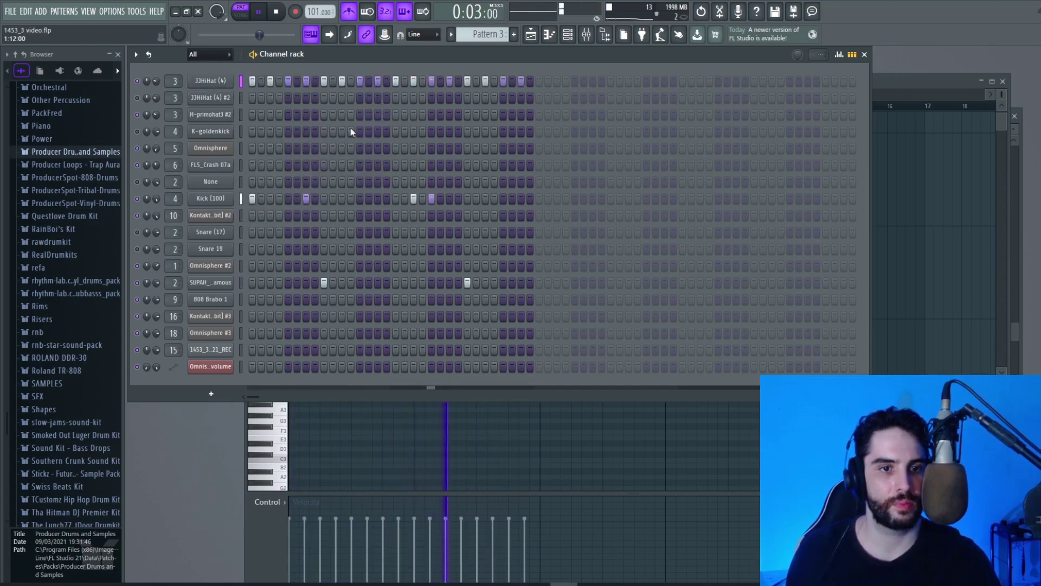
click(839, 54)
drag(271, 159, 306, 158)
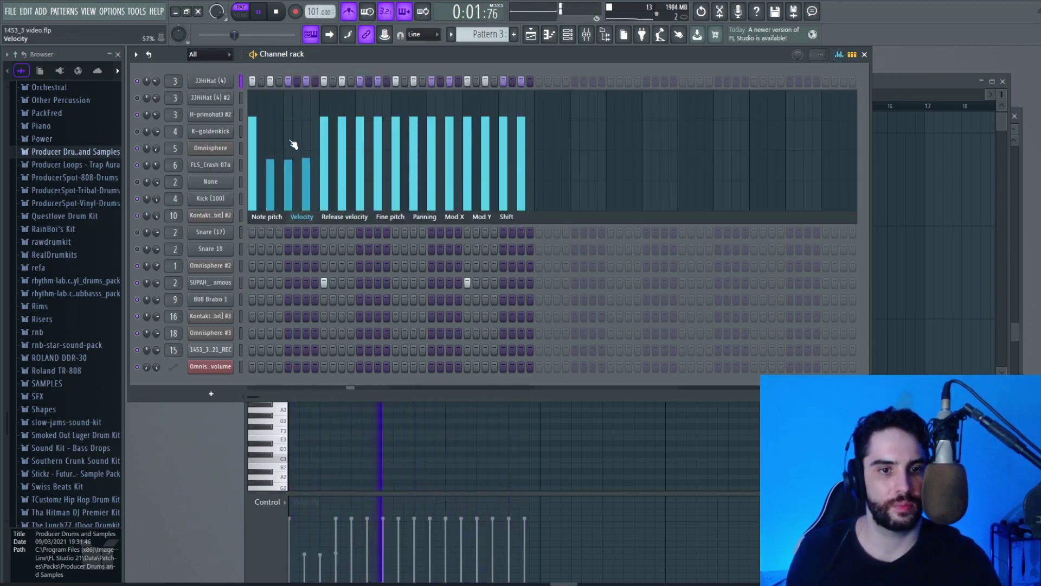
click(288, 121)
click(342, 163)
click(378, 163)
click(413, 162)
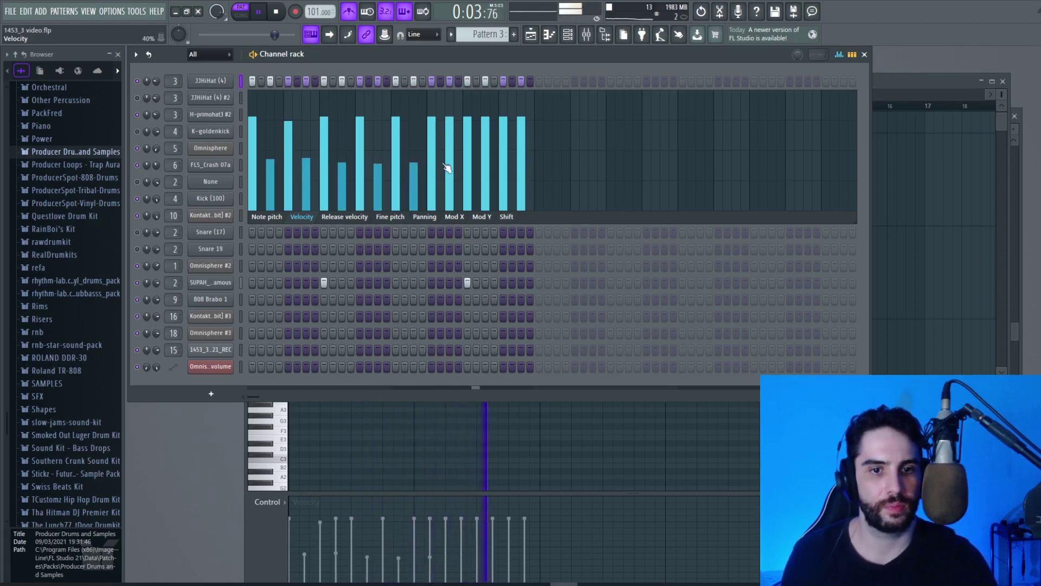
click(449, 163)
click(485, 163)
click(521, 162)
click(839, 54)
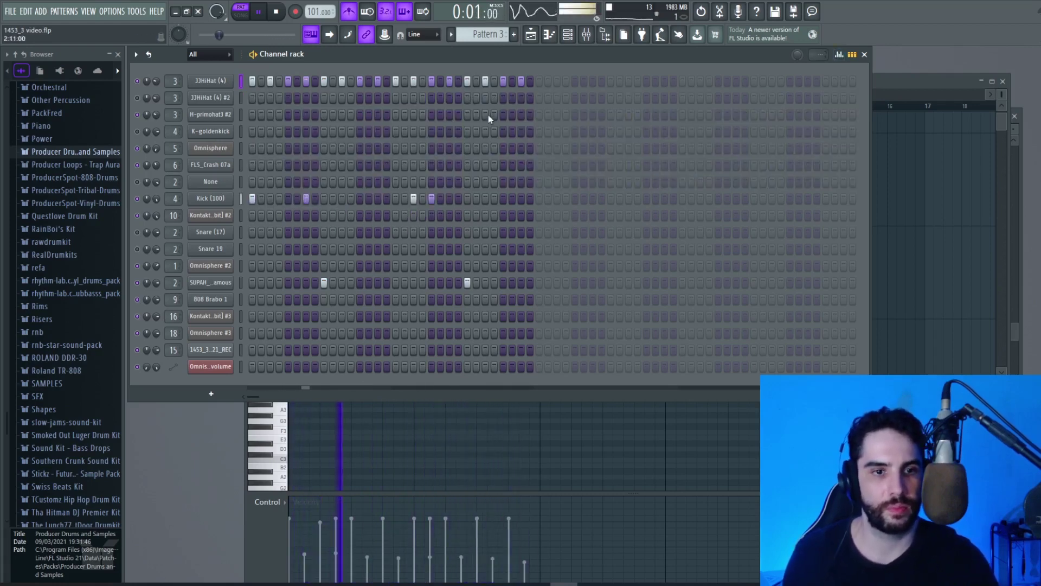
- Repeat the Pattern 3 clip at bar 3 of Track 6 and play the song
click(531, 34)
key(space)
scroll(428, 285, down, 1)
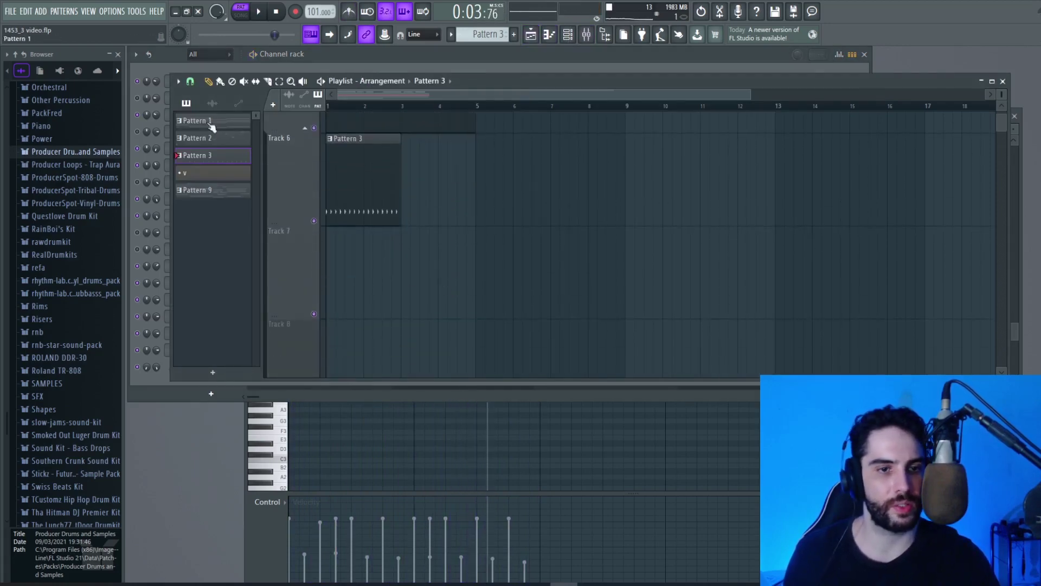
click(190, 81)
click(202, 251)
click(421, 204)
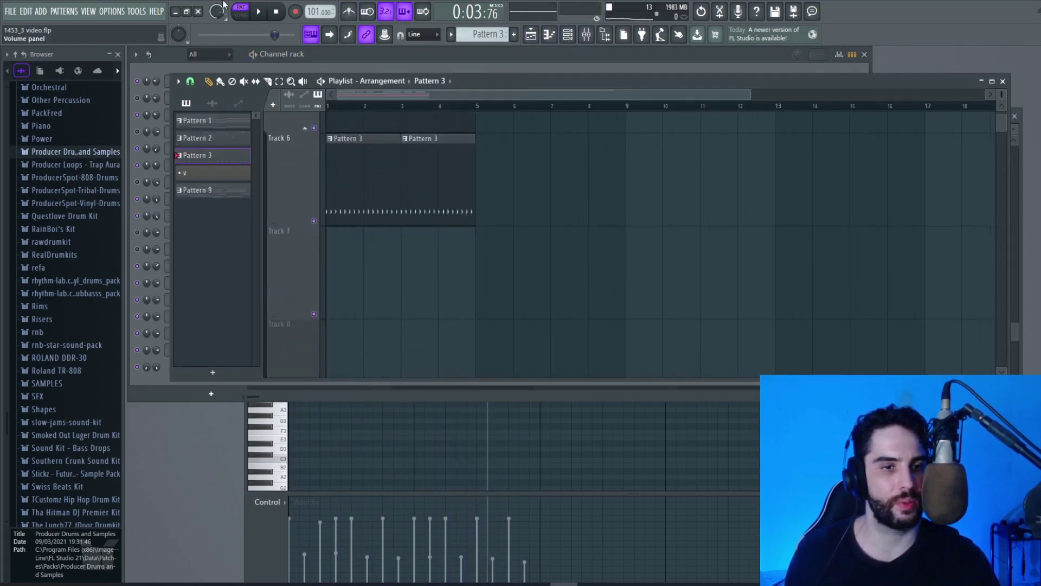
key(space)
- Add a low-velocity SUPAH snare hit on step 31 of Pattern 3 and save the project
key(F6)
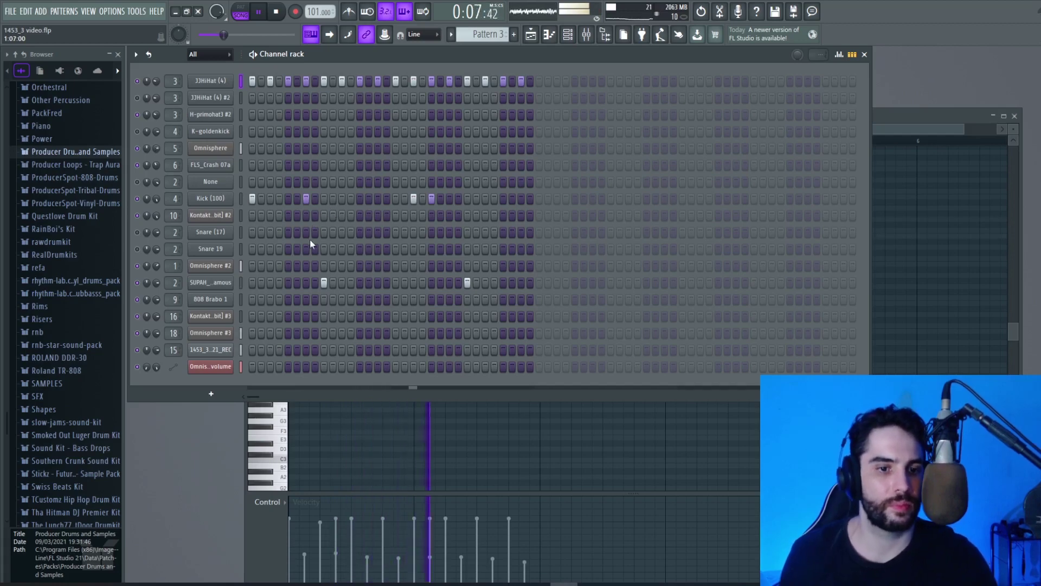
click(521, 283)
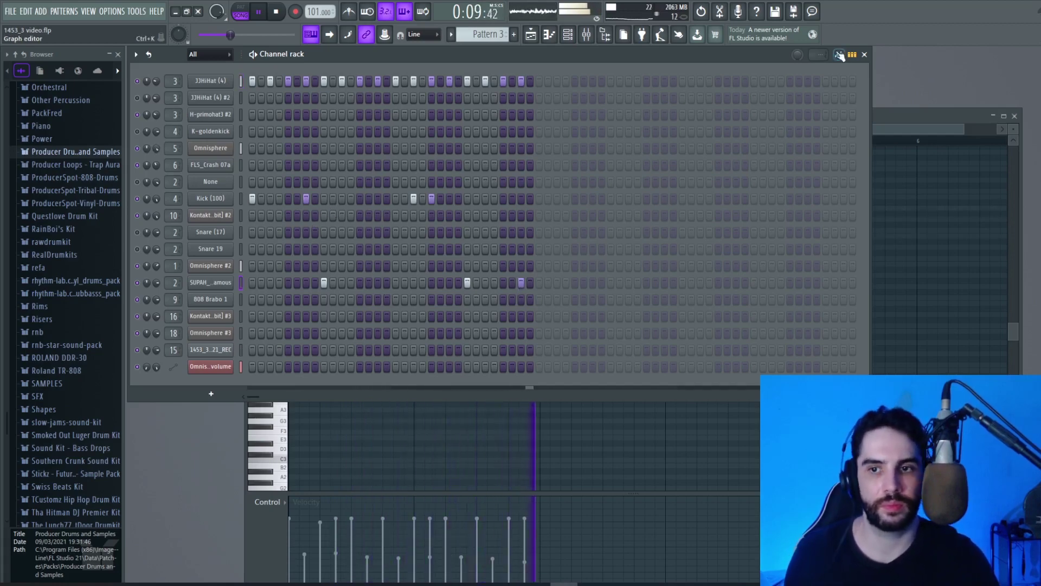
click(839, 54)
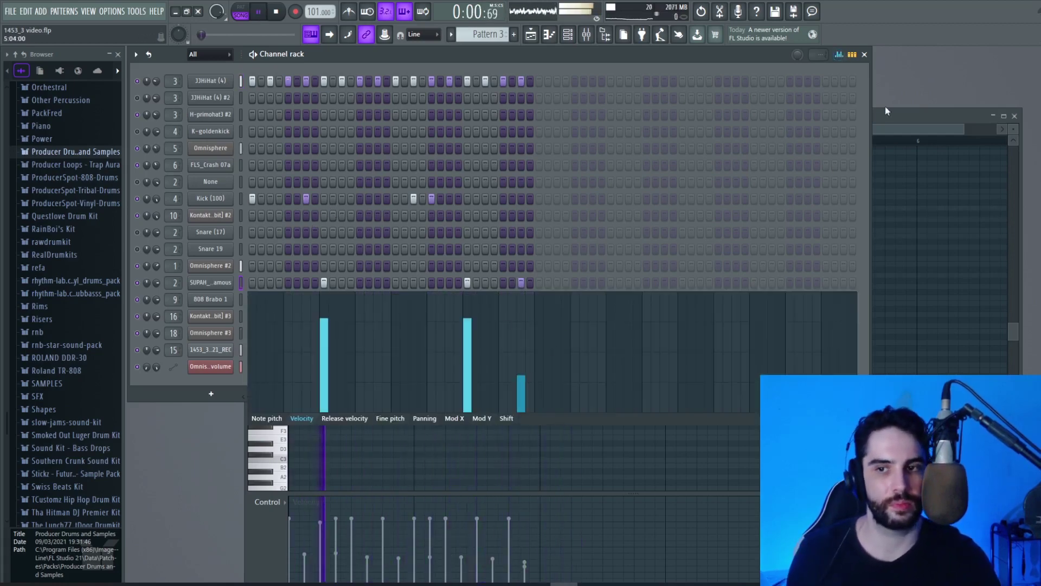
click(844, 55)
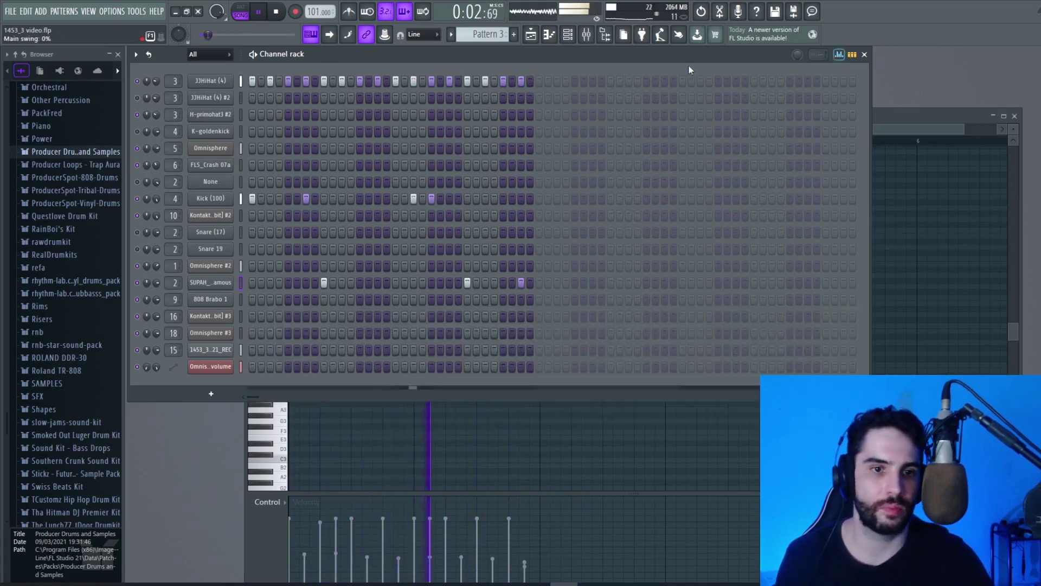
click(10, 11)
click(31, 60)
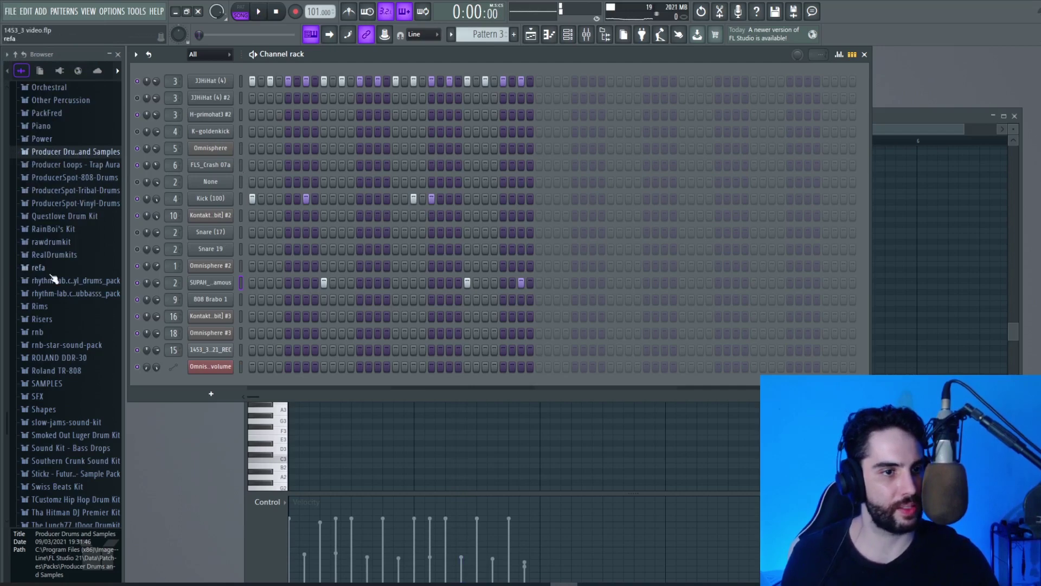
- Load the AV 808 London sample as a new channel and place a new Pattern 4 at bar 1 of Track 7
scroll(60, 256, up, 10)
drag(69, 288, 379, 383)
click(514, 35)
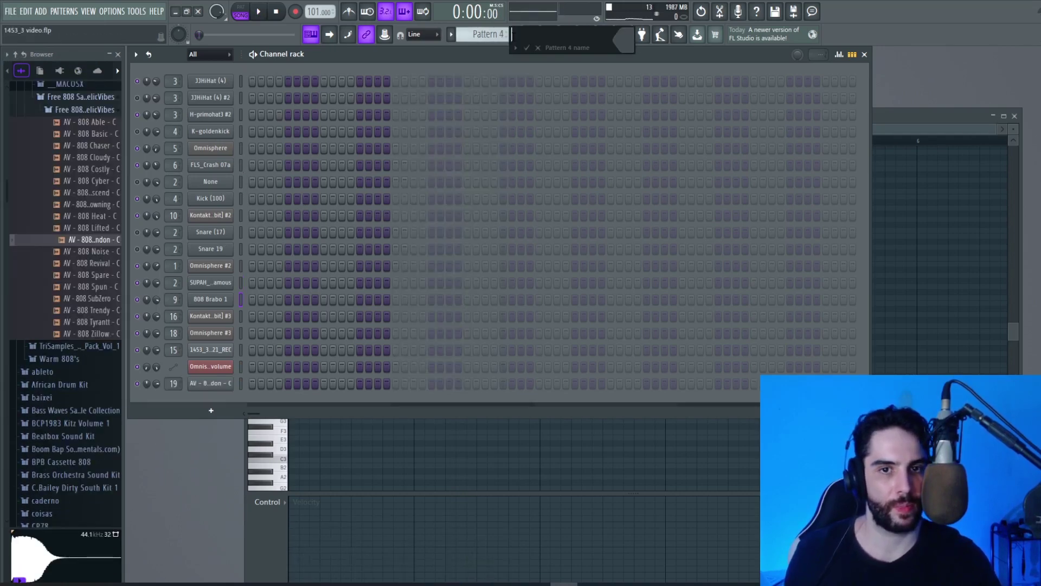
click(531, 36)
click(331, 233)
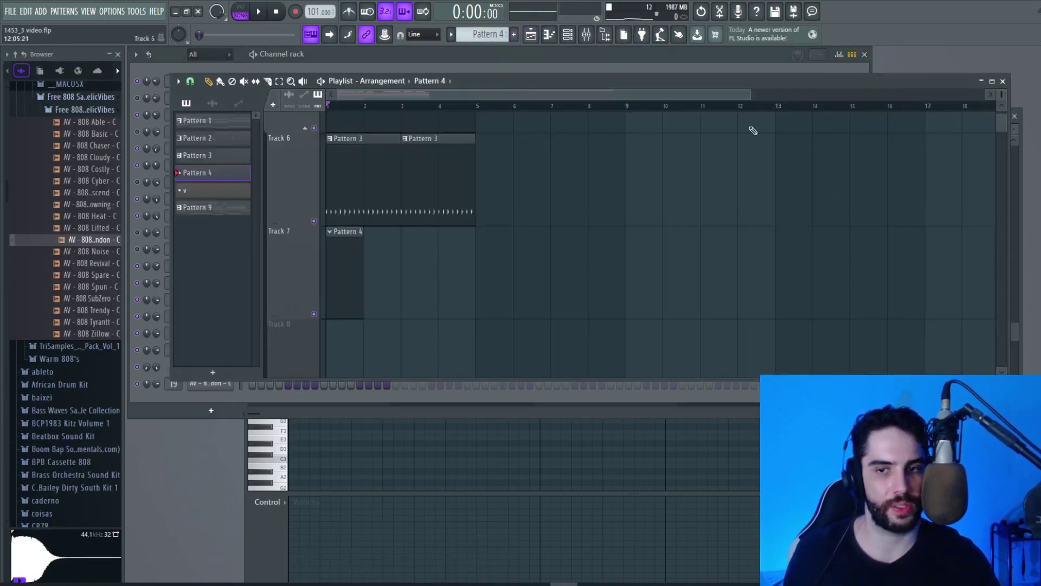
- In the 808 Brabo 1 piano roll, enter short A5 notes at the start and around step 7 of bar 1, with snap set to none
key(F6)
right_click(215, 302)
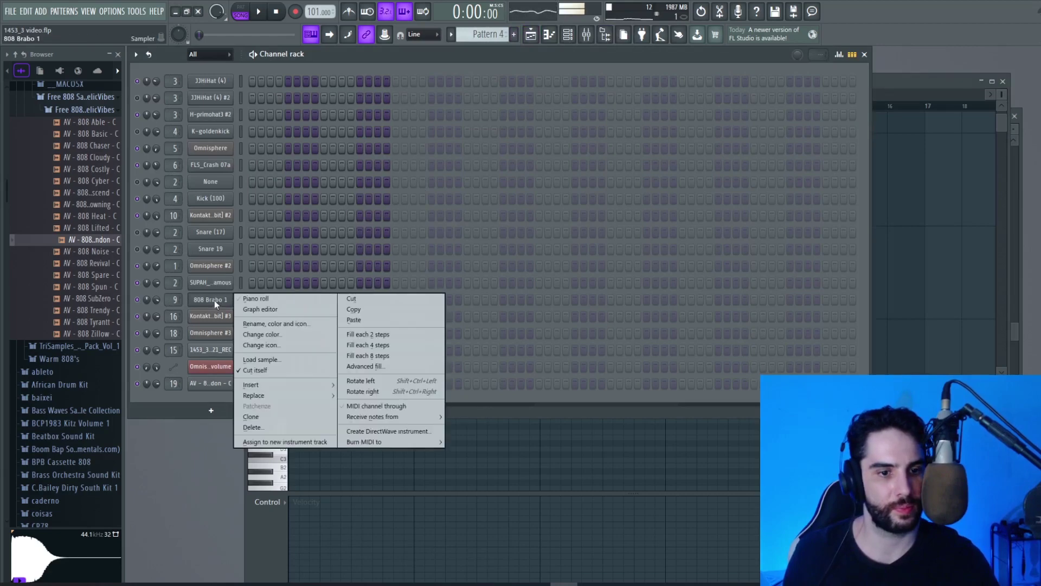
click(279, 301)
click(290, 280)
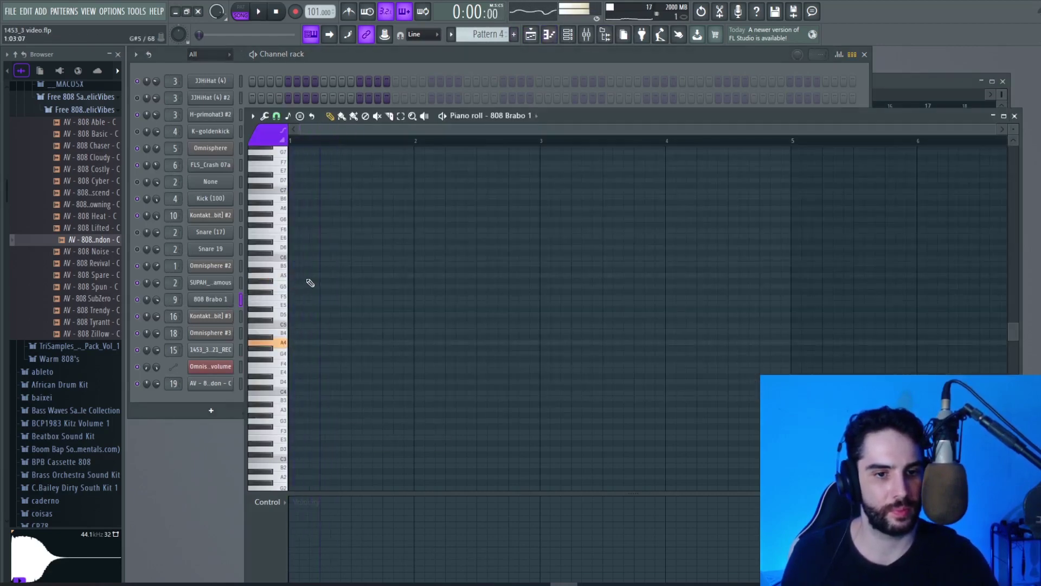
click(332, 275)
click(276, 115)
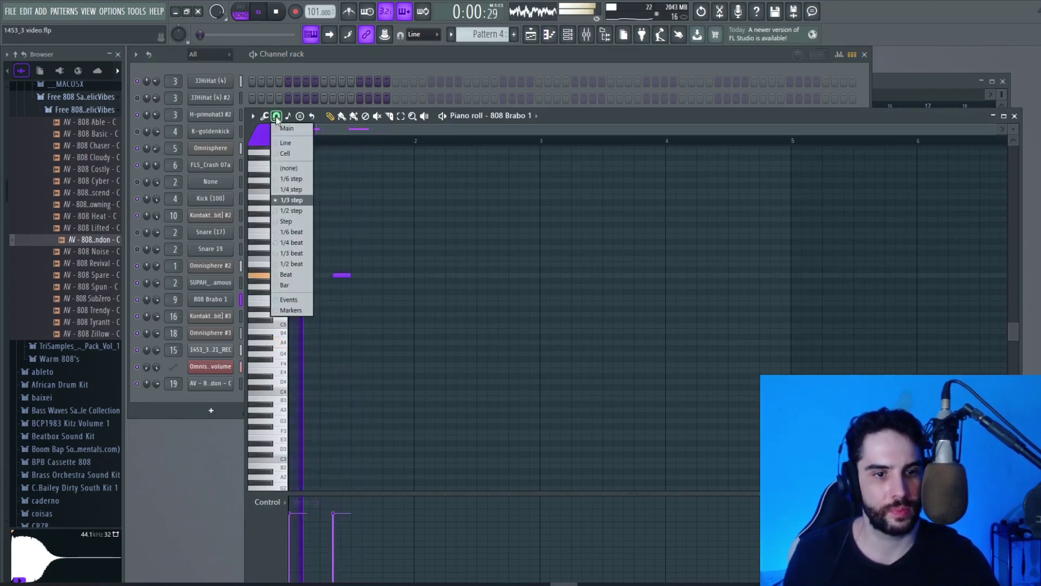
click(291, 169)
drag(341, 276, 348, 277)
- Add two short F5 notes at steps 3 and 5 of bar 2 and quantize the 808 notes
key(space)
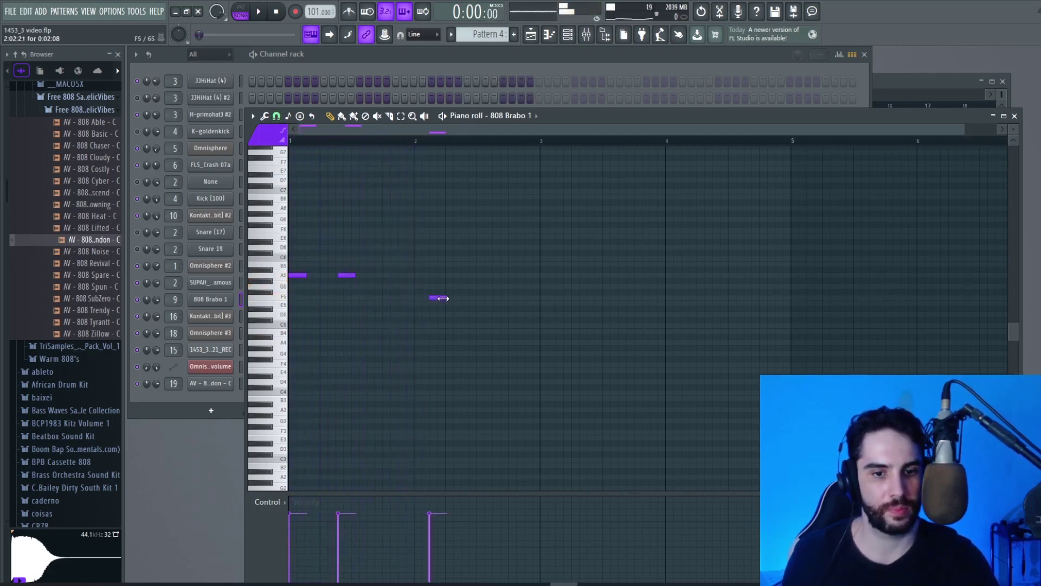
key(space)
click(447, 298)
click(265, 115)
click(299, 199)
key(Return)
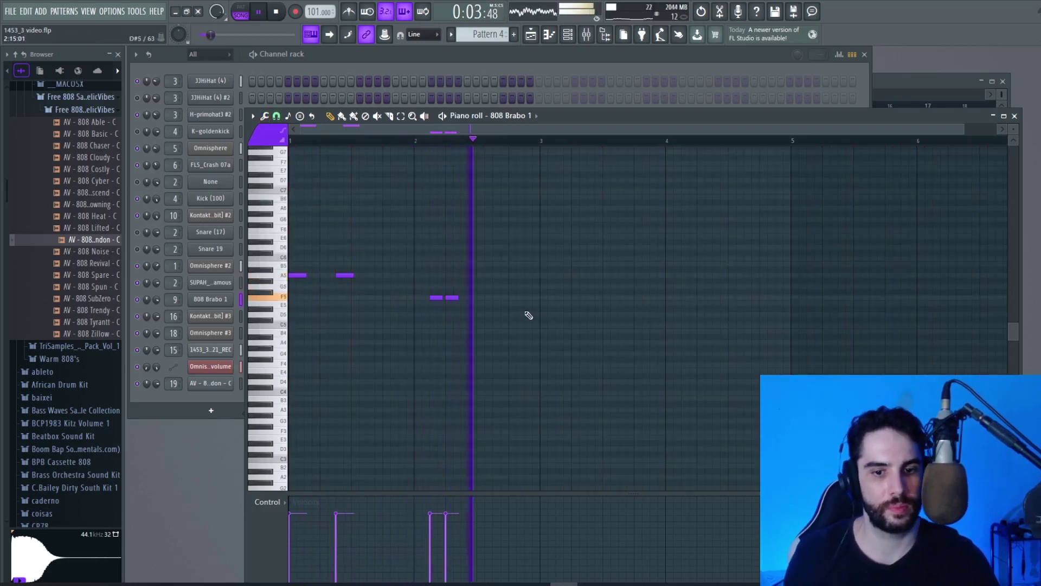
- Add short D5 notes at steps 1 and 7 of bar 3 and F5 at bar 4, and raise all note velocities to 100%
click(544, 314)
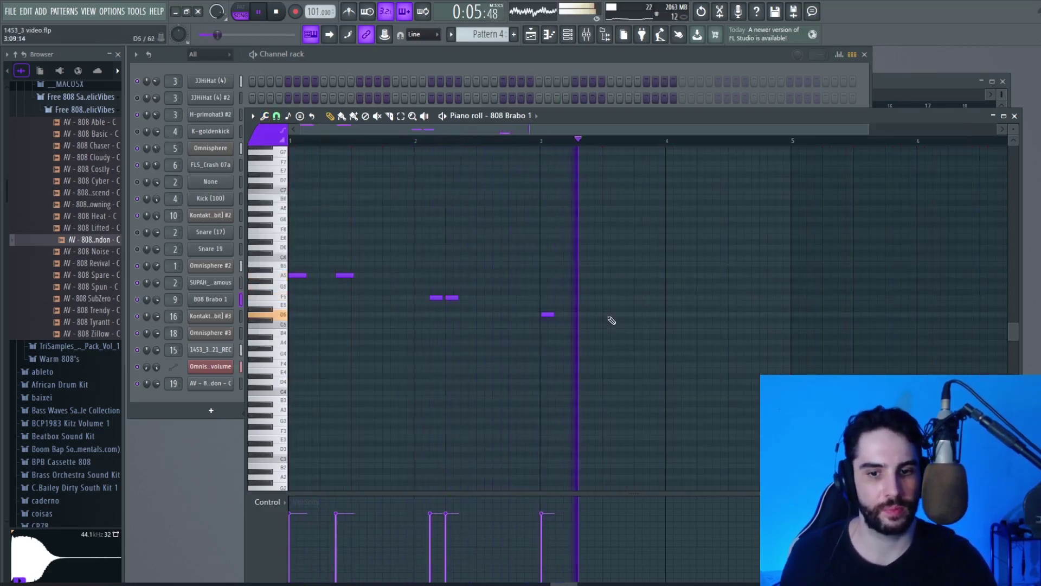
key(space)
click(589, 314)
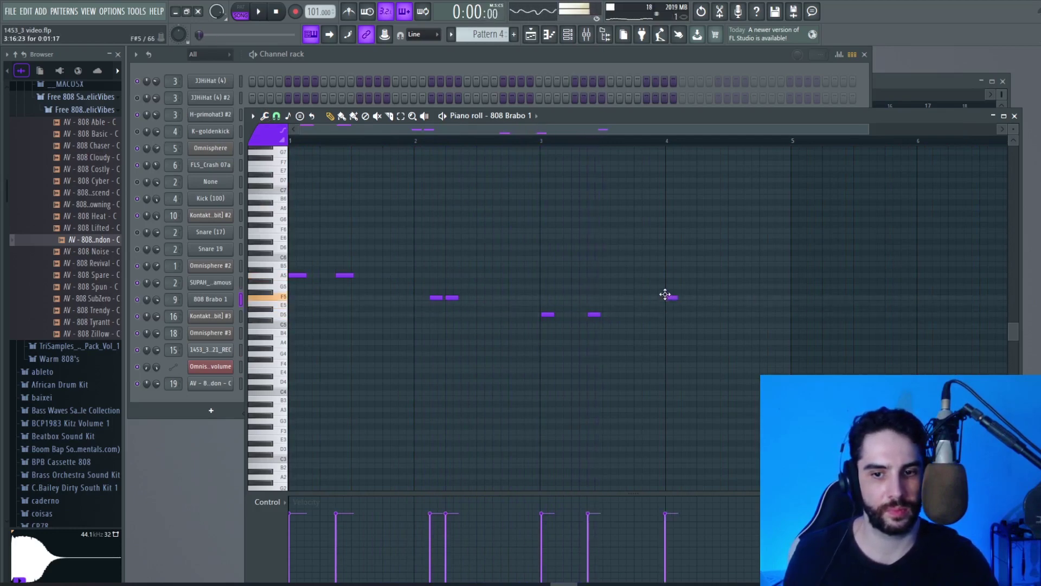
key(space)
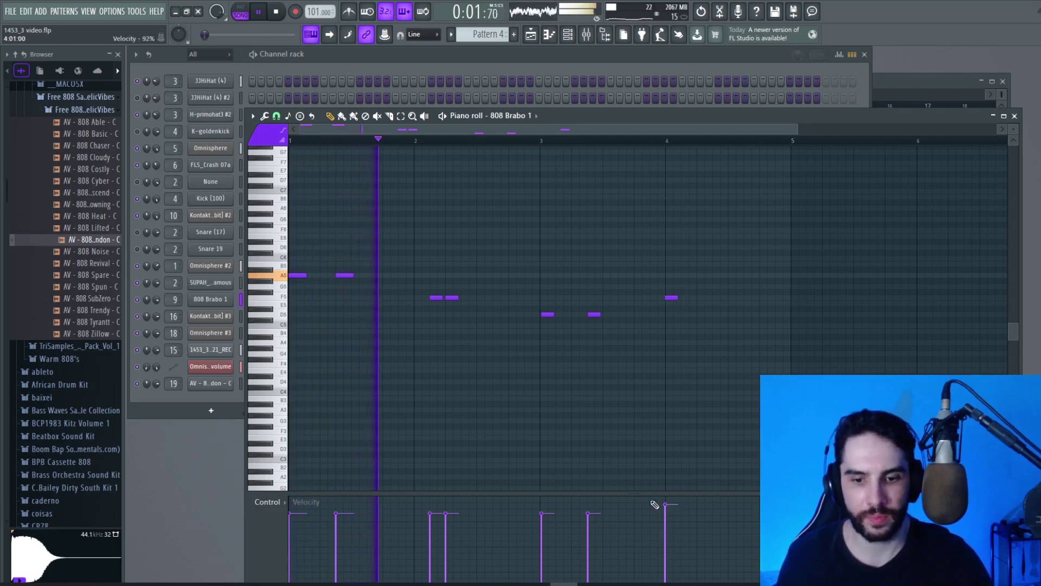
drag(669, 507, 289, 497)
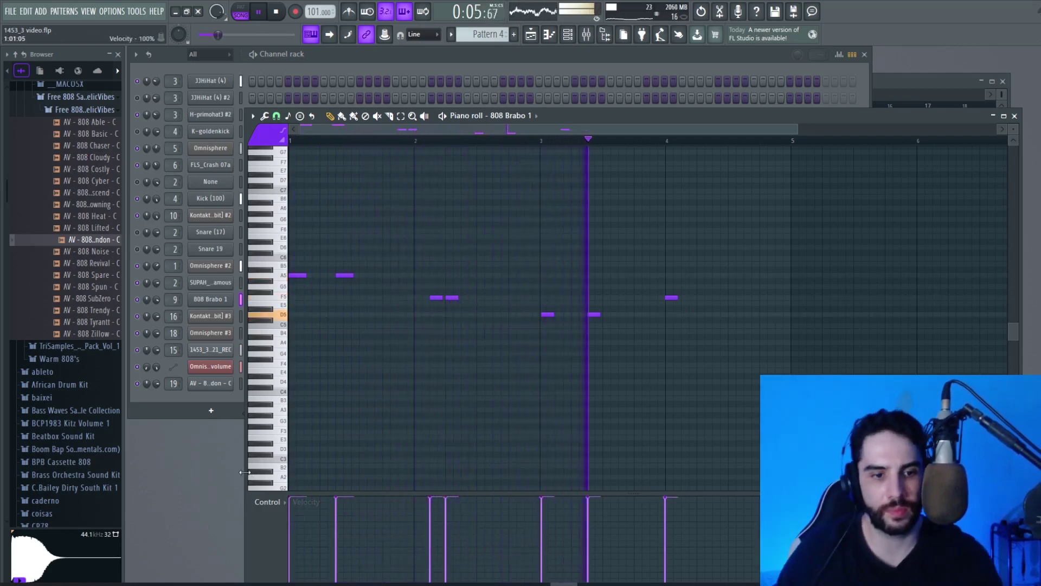
- Move the bar 4 note to G5 near step 3, add another G5 near step 5, and quantize the 808 notes
drag(669, 298, 678, 288)
key(space)
click(703, 287)
key(space)
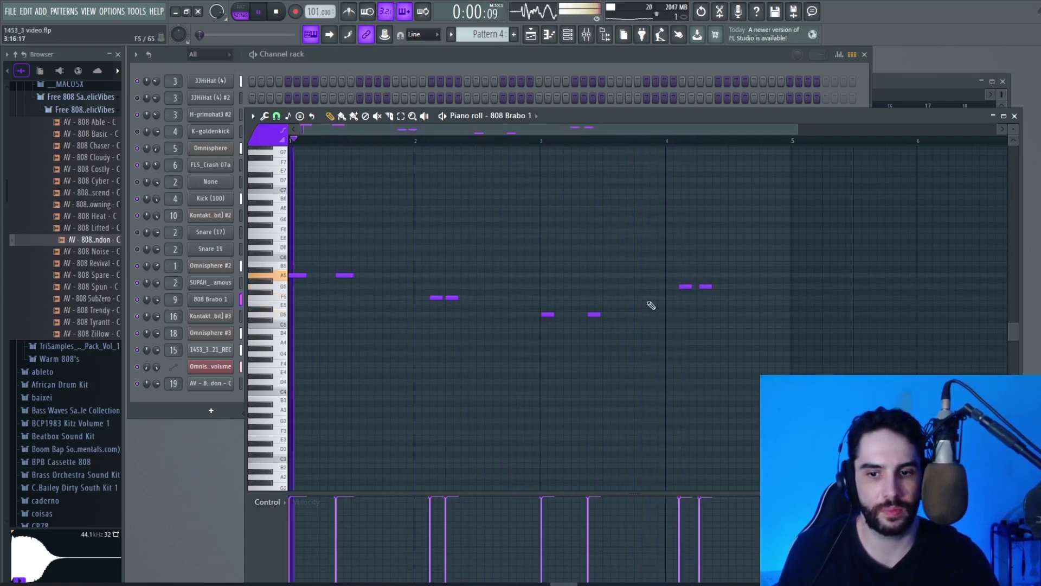
click(264, 115)
key(Escape)
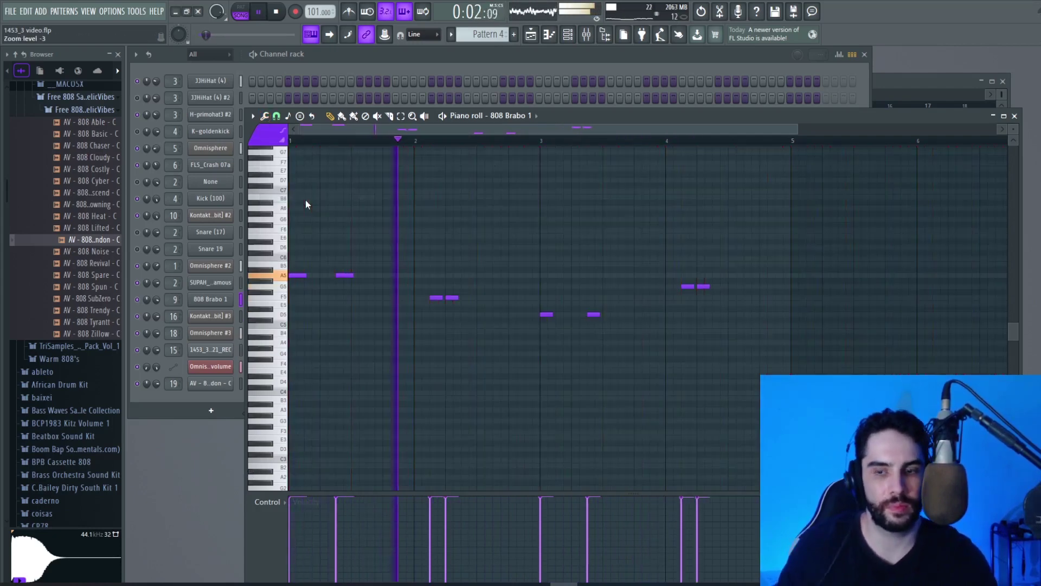
key(F6)
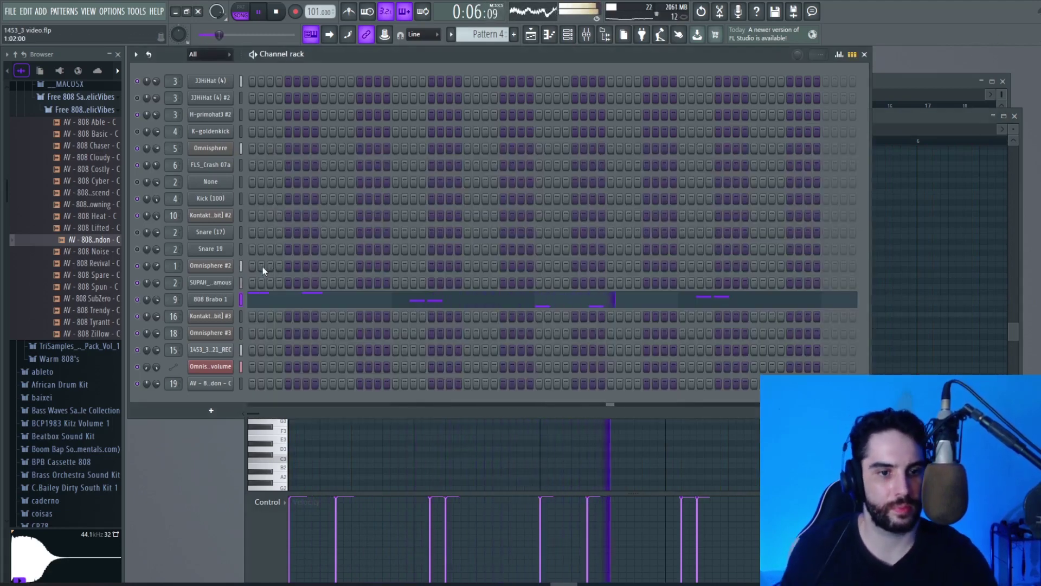
click(587, 35)
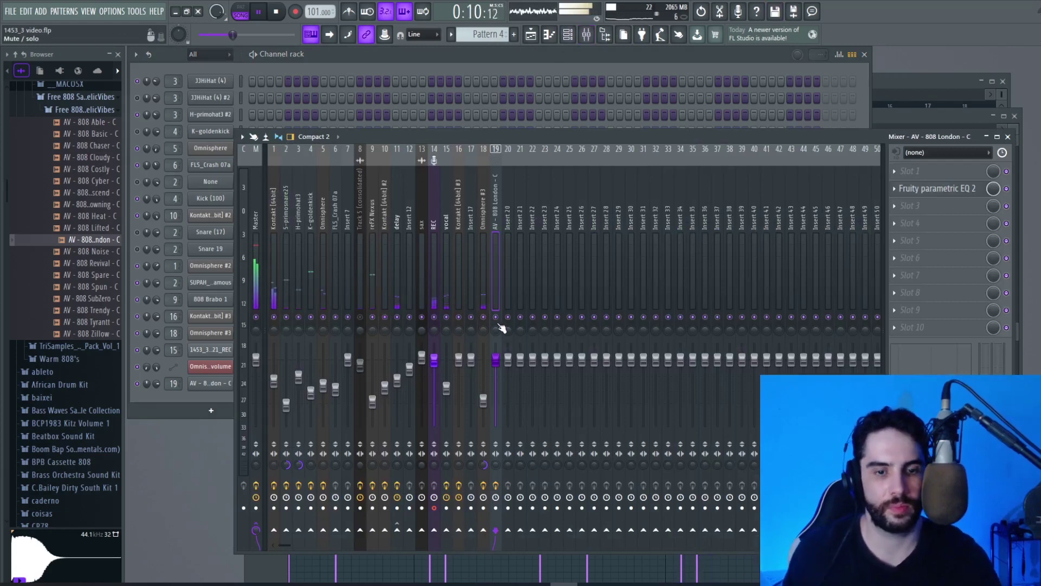
click(538, 37)
click(568, 35)
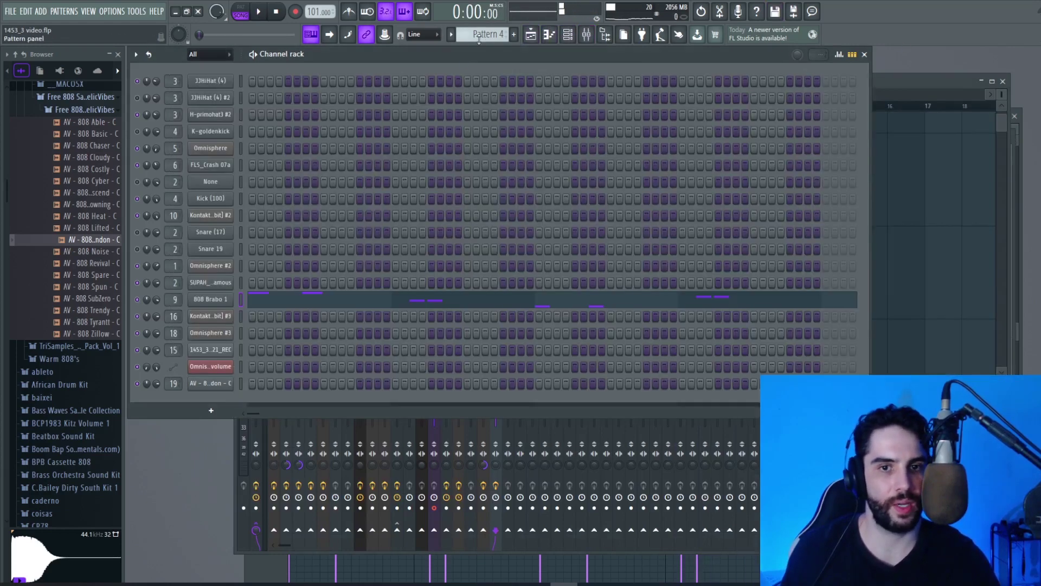
- Add an FLS_Crash 07a hit on step 1 of Pattern 6 and place the pattern at bar 1 of playlist track 8
click(514, 37)
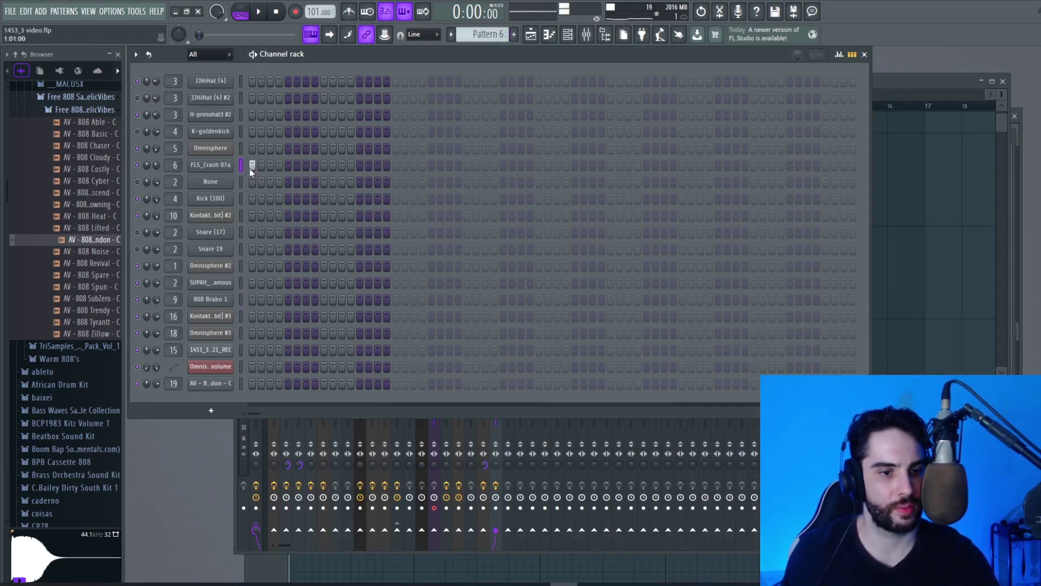
click(531, 34)
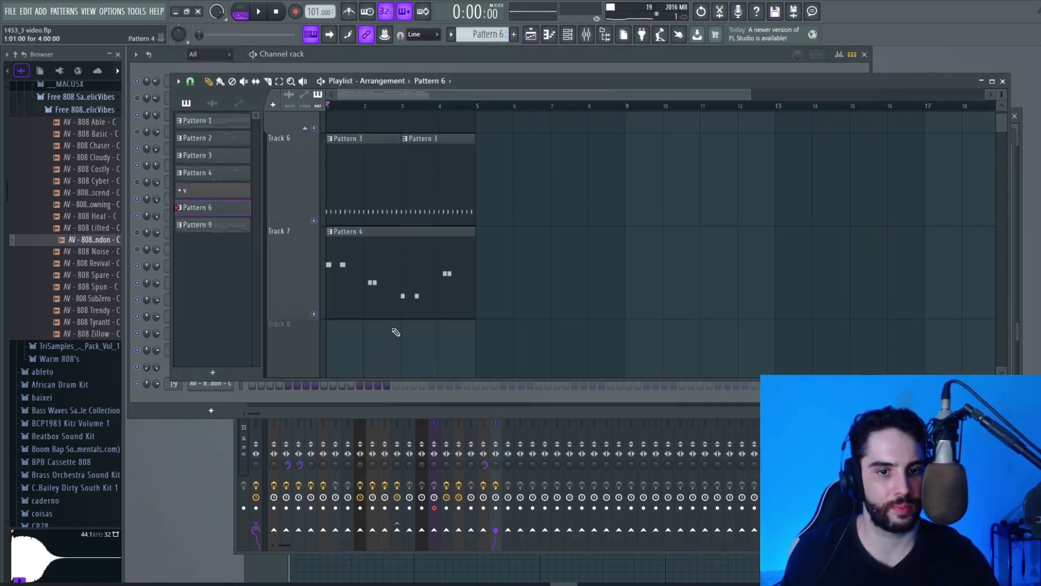
scroll(325, 285, down, 2)
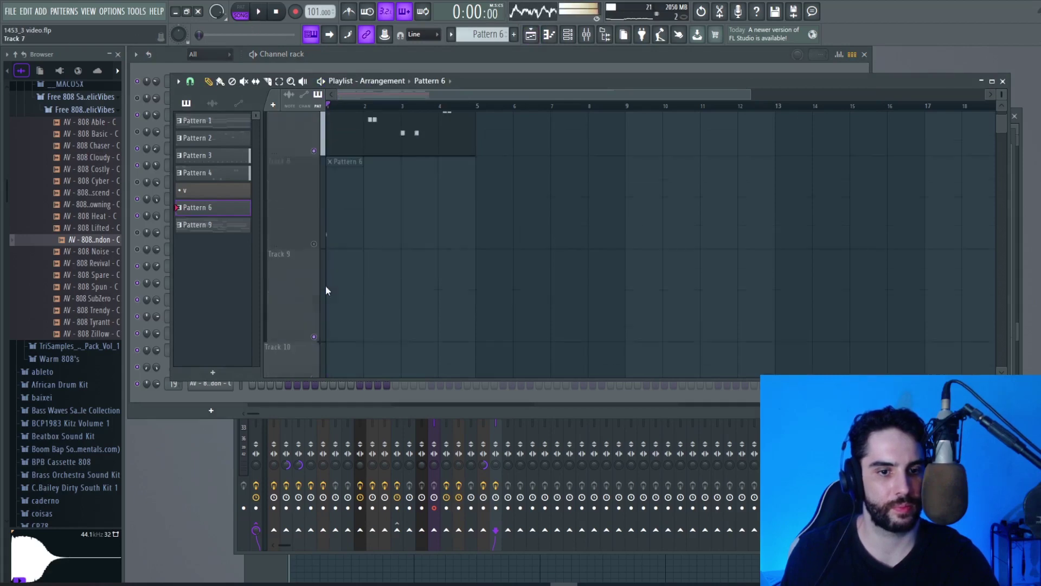
- Play the arrangement and review the clips on the playlist tracks
key(space)
drag(1004, 97, 1004, 124)
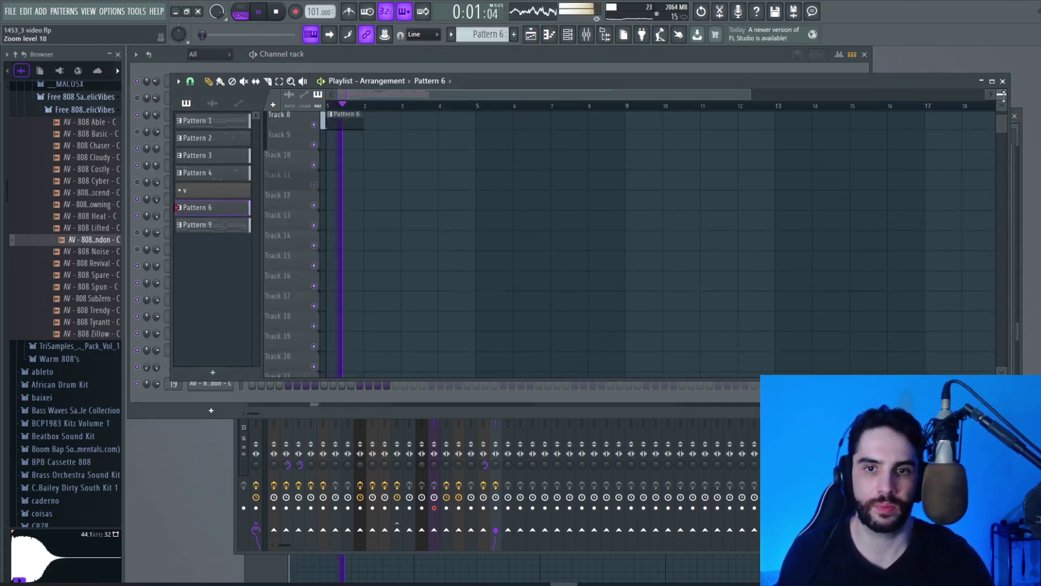
key(F9)
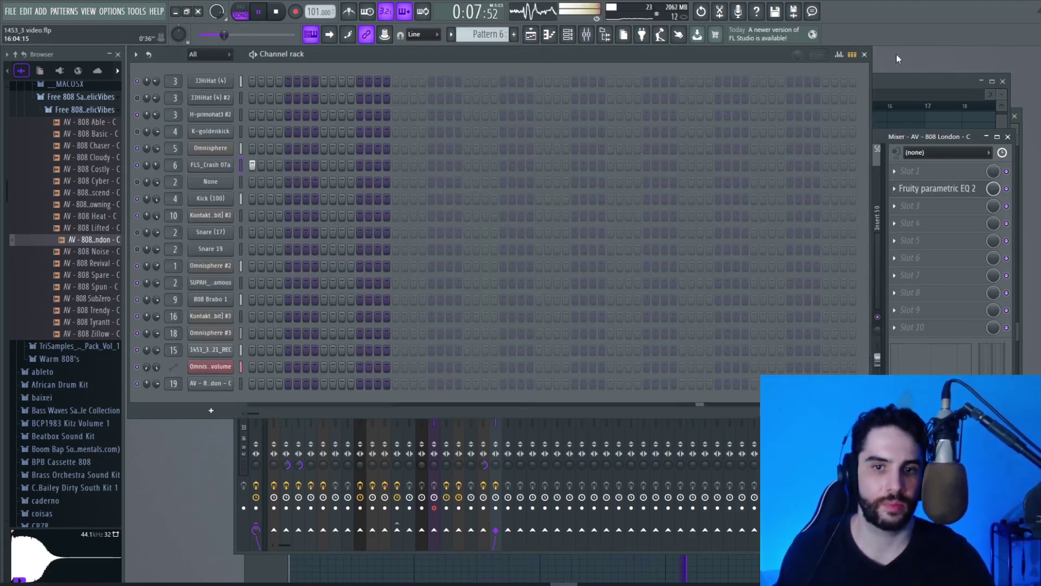
key(F6)
click(531, 34)
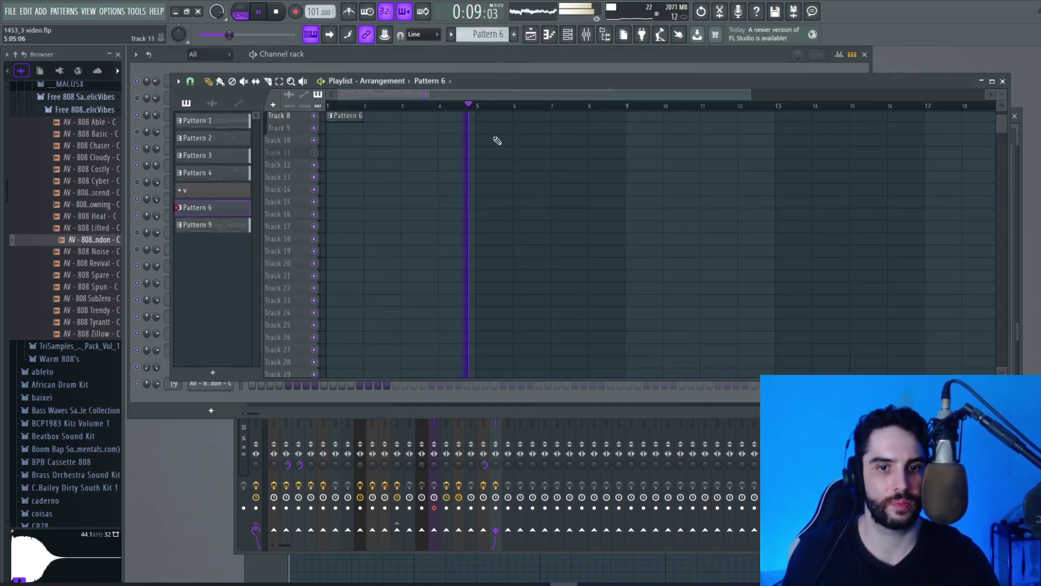
key(F6)
click(531, 34)
scroll(415, 222, up, 5)
scroll(990, 103, up, 3)
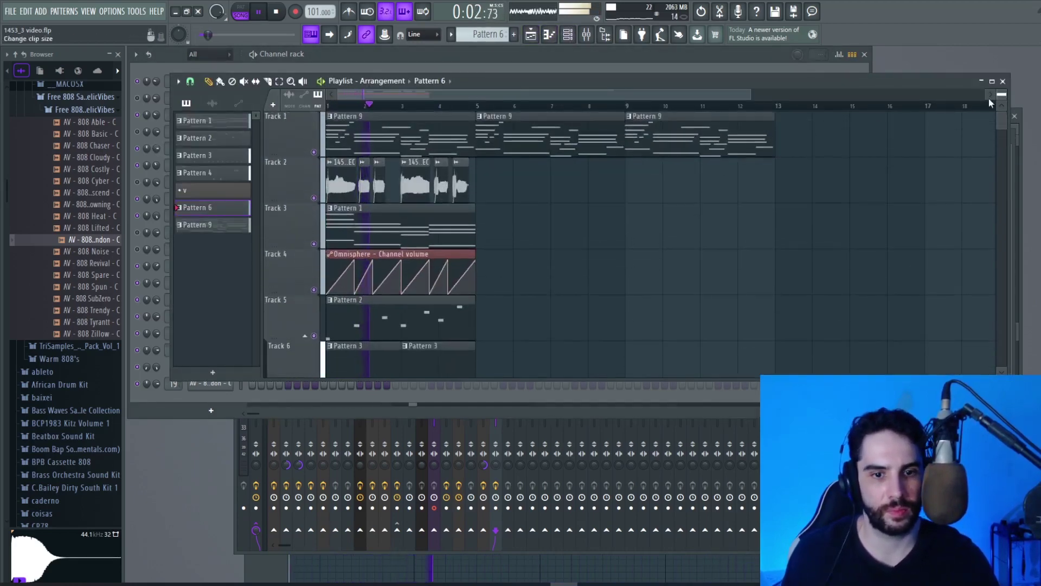
- Using the Pattern 1 chords as reference, lower both bar 4 notes of the 808 Brabo 1 line to E5 and quantize the notes
double_click(435, 235)
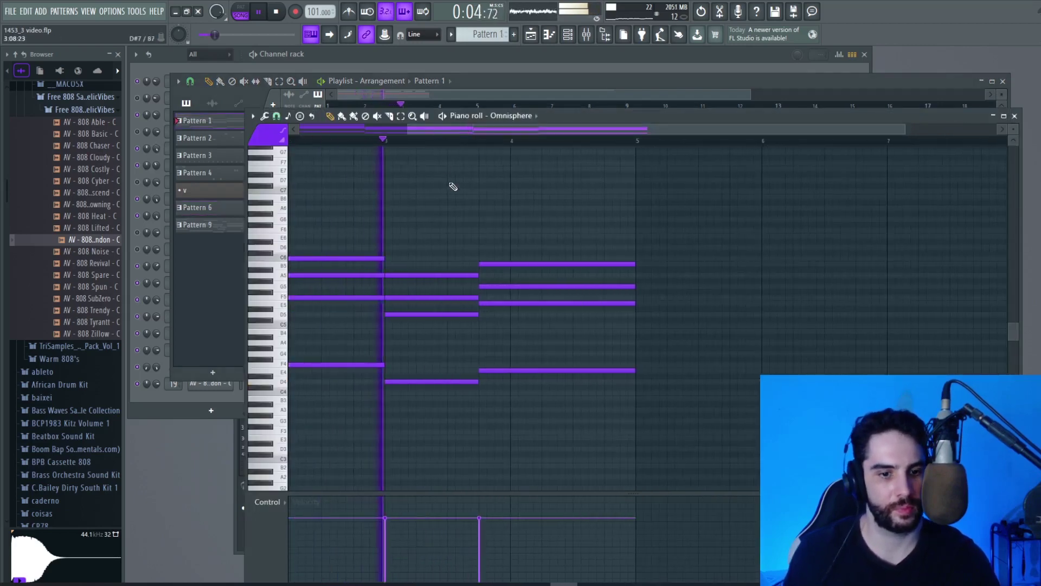
scroll(475, 226, down, 1)
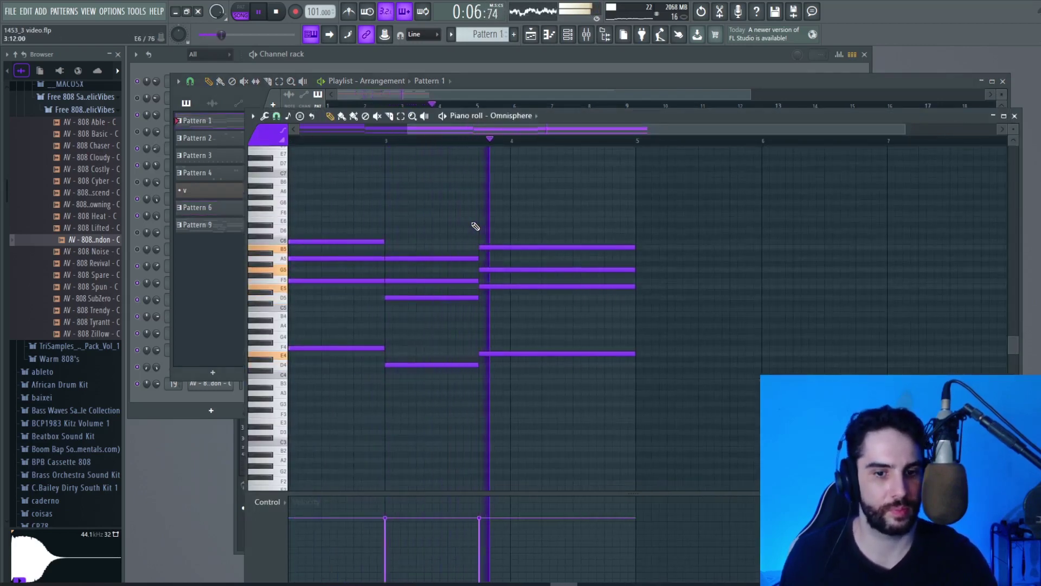
key(space)
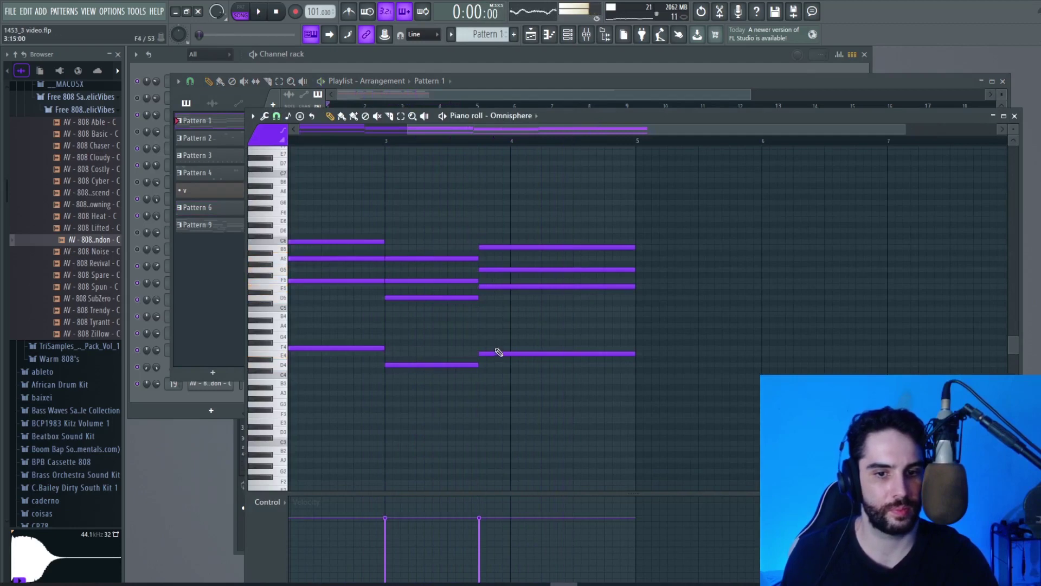
click(532, 36)
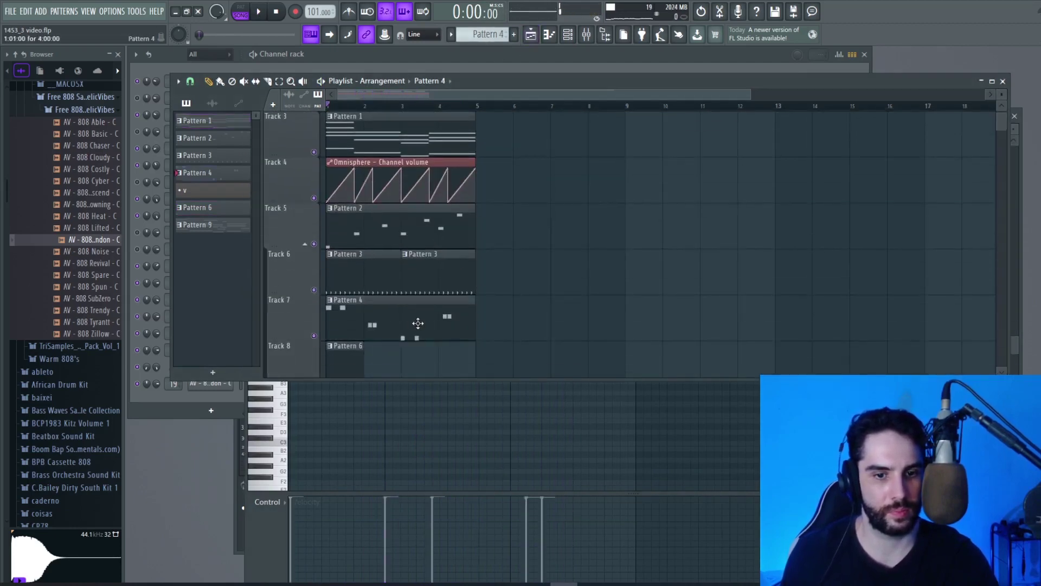
double_click(418, 323)
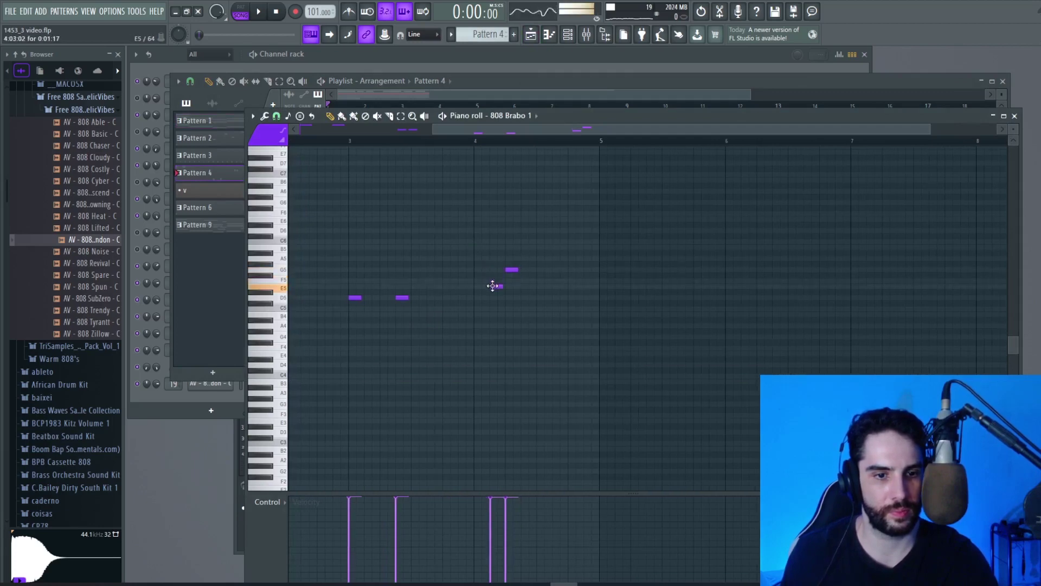
drag(477, 130, 385, 147)
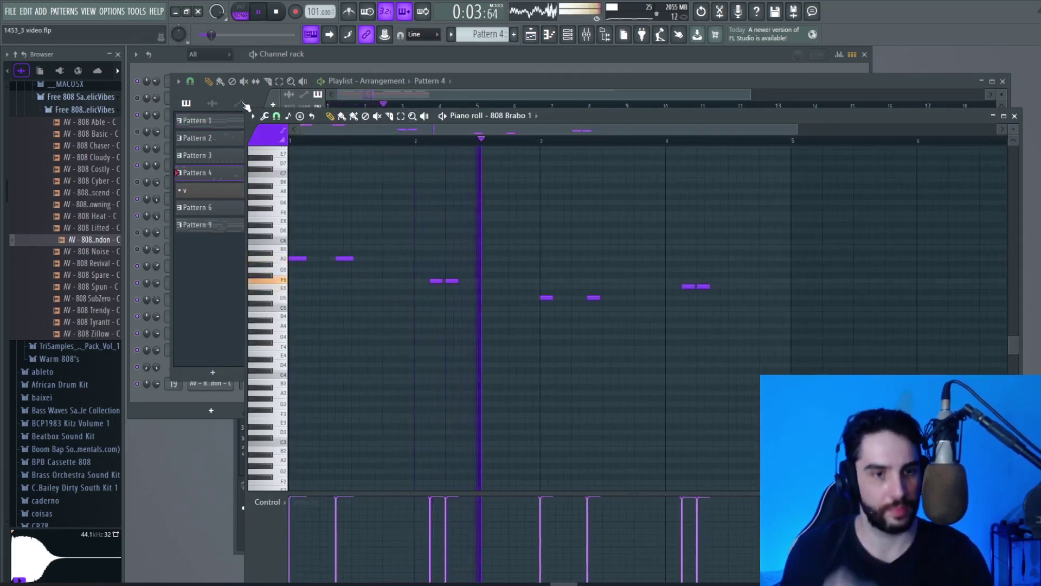
click(264, 116)
click(304, 198)
key(Return)
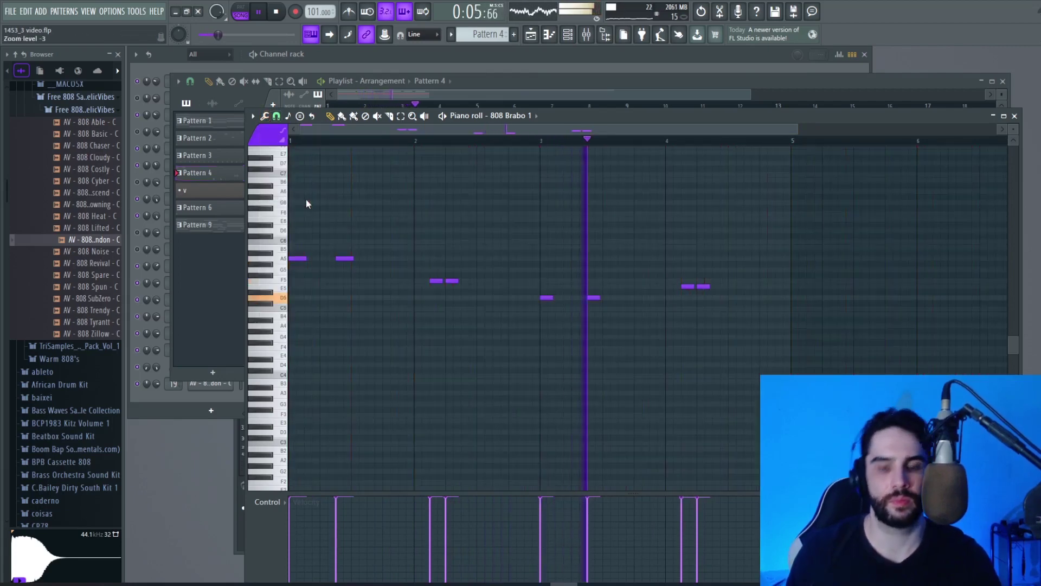
- Close the 808 notes, stop playback, save the project and select Pattern 3
click(1014, 116)
key(space)
key(F6)
click(10, 11)
click(28, 62)
scroll(483, 34, up, 1)
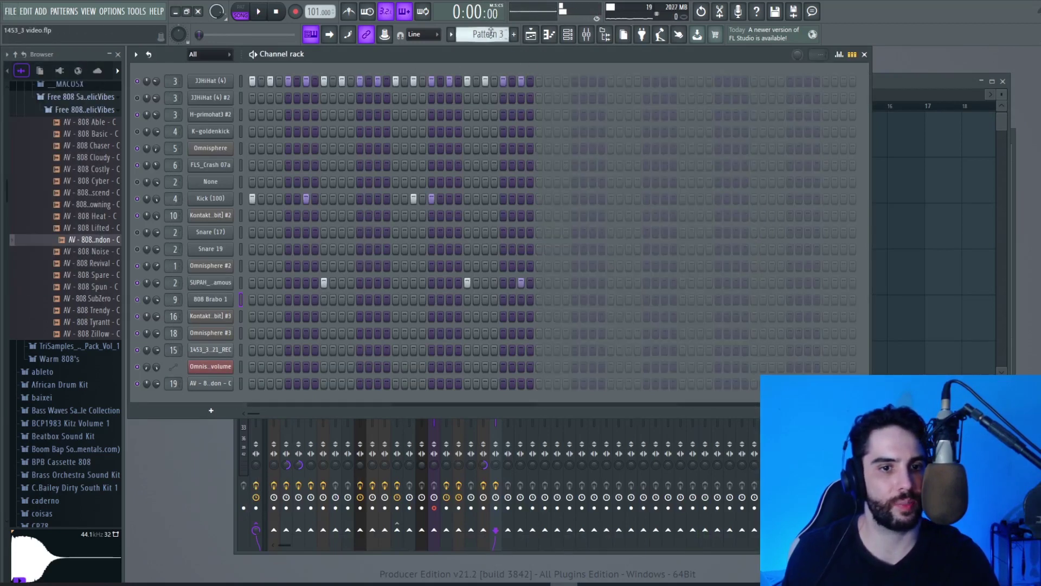
- Open the JJHiHat (4) notes of Pattern 3 in the piano roll, zoomed to the two-bar pattern
right_click(227, 87)
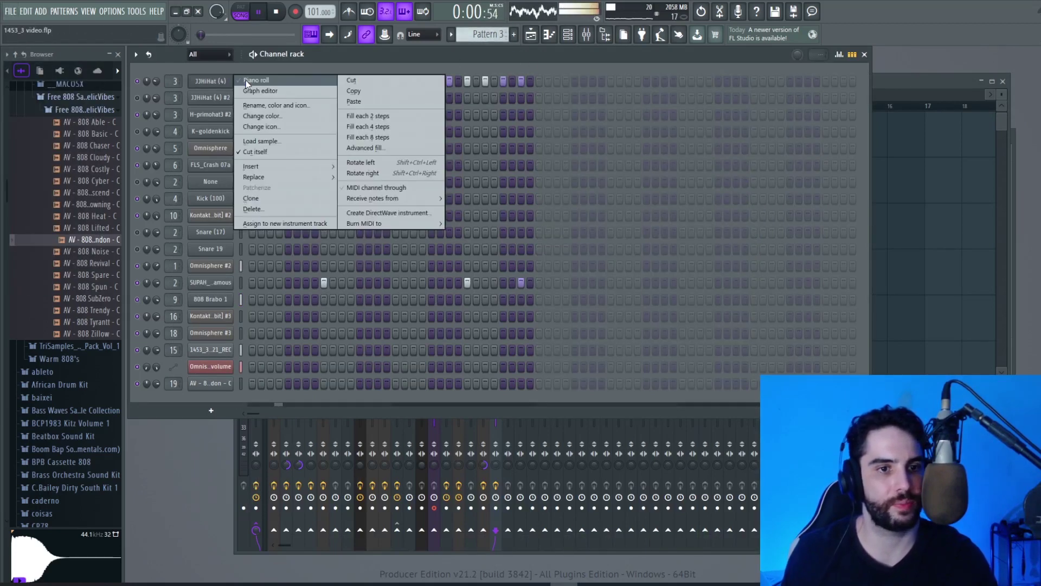
click(254, 82)
key(space)
drag(704, 131, 560, 131)
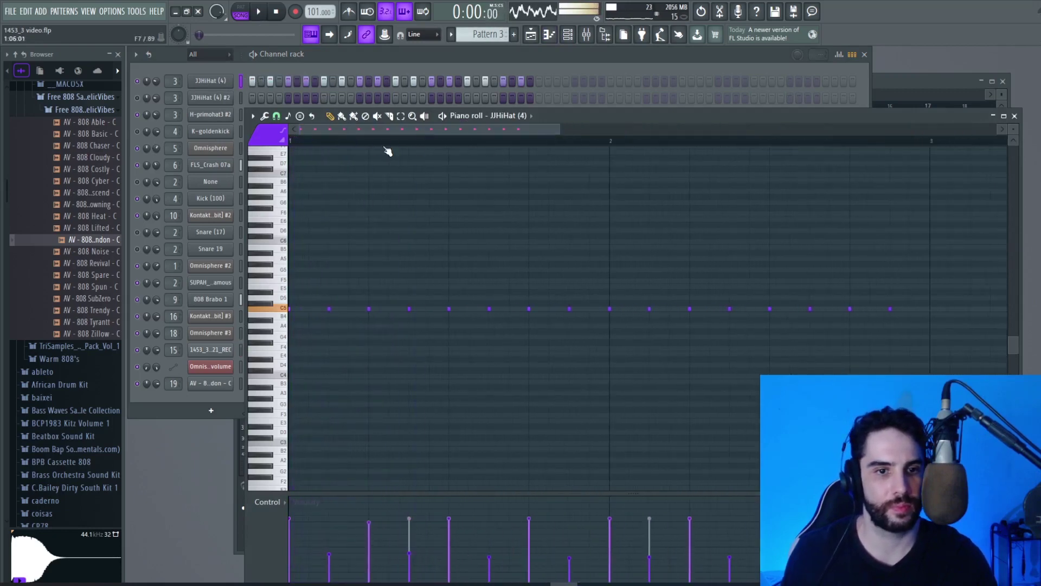
key(space)
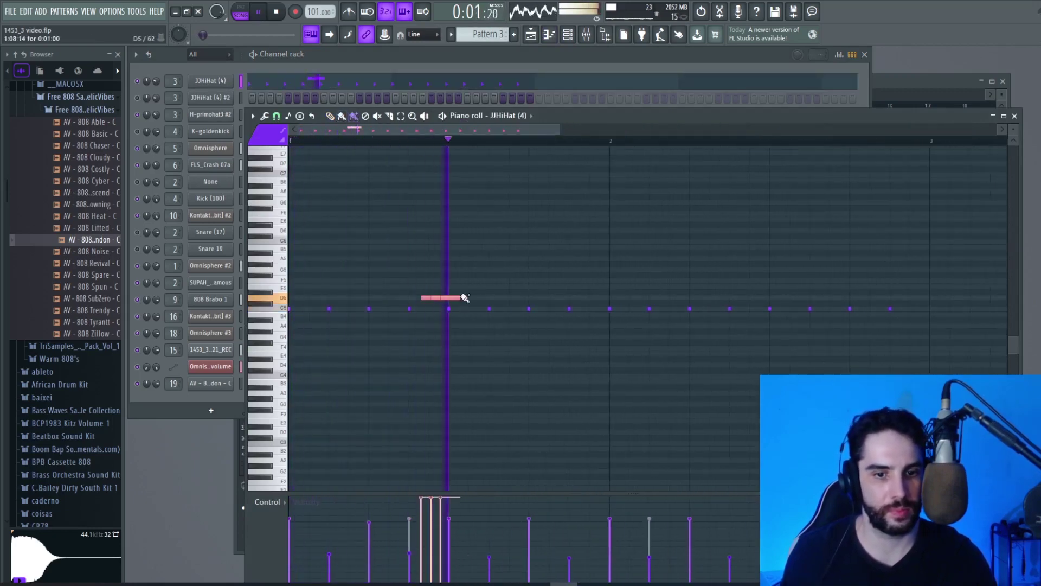
key(space)
click(276, 115)
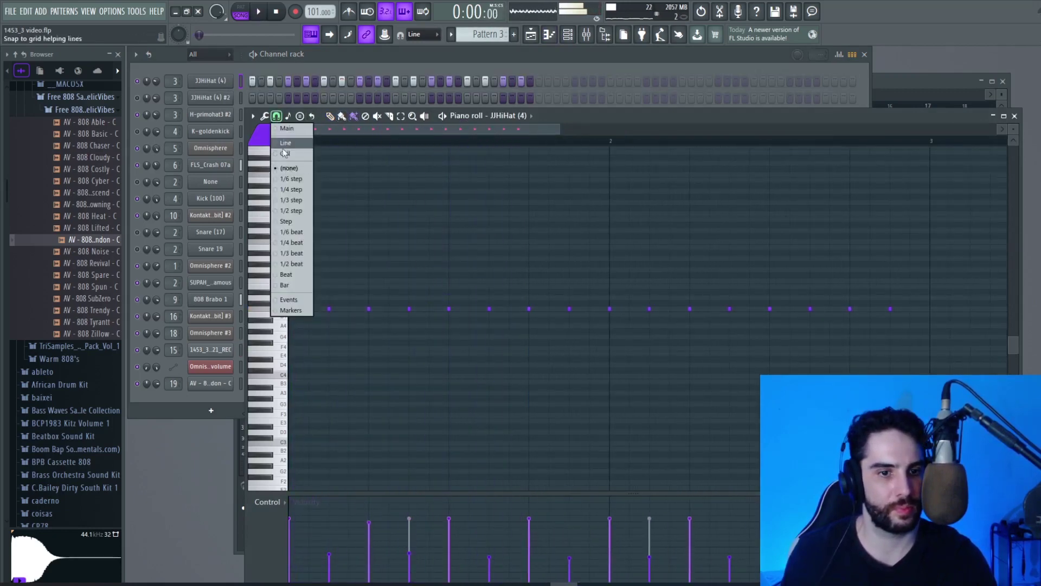
click(299, 211)
key(space)
drag(411, 303, 440, 310)
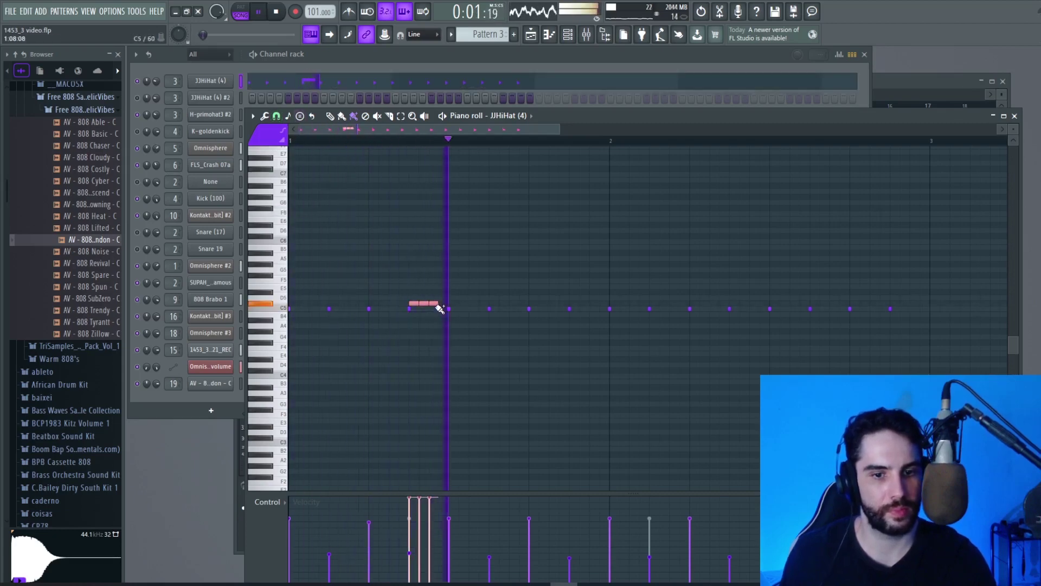
right_click(425, 304)
key(space)
- With snap set to 1/3 step, paint a six-note D5 hi-hat roll from step 7 of bar 1 and lower its velocities
click(276, 116)
click(299, 203)
key(space)
drag(410, 298, 448, 302)
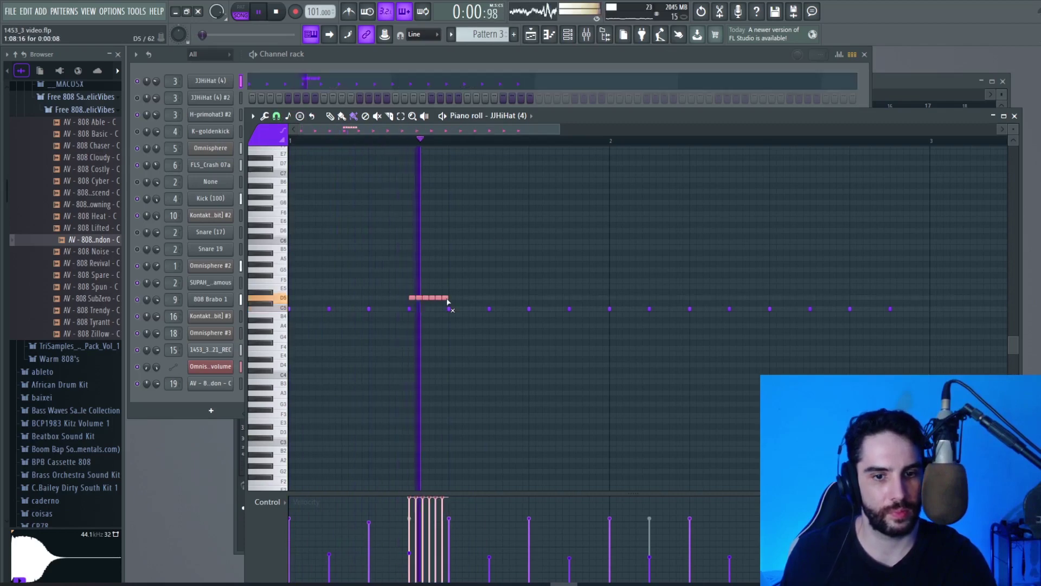
drag(411, 543, 464, 543)
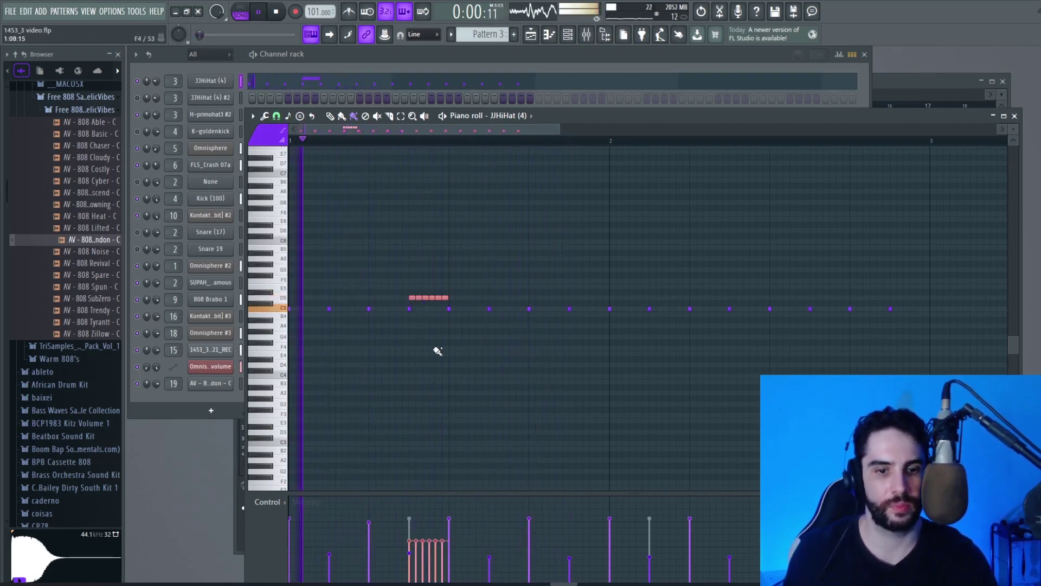
- Delete the C5 hi-hat hits at step 11 of bar 1 and step 1 of bar 2
click(503, 326)
right_click(610, 309)
key(space)
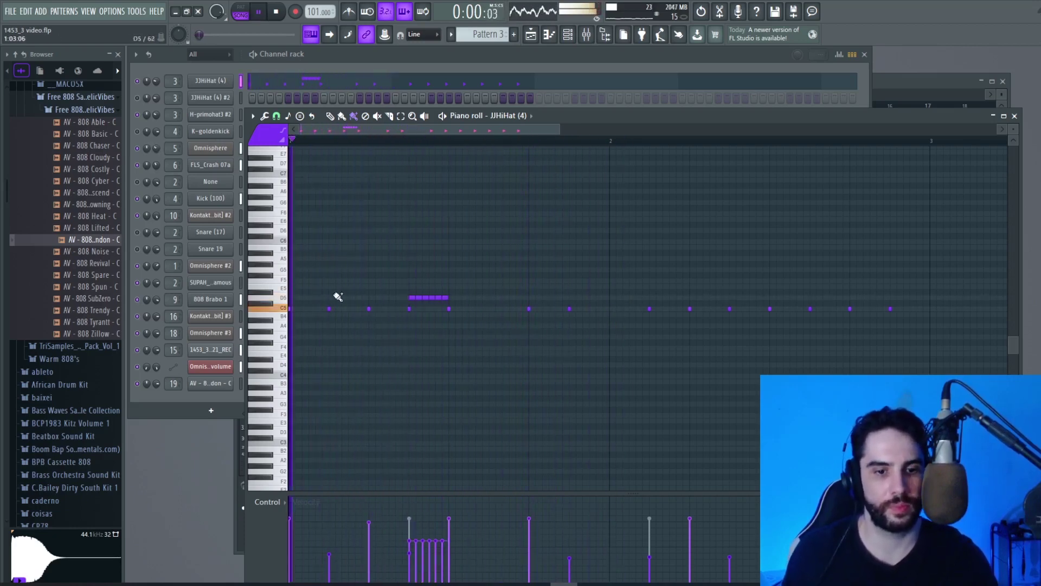
key(space)
drag(331, 293, 339, 293)
key(space)
right_click(333, 293)
key(space)
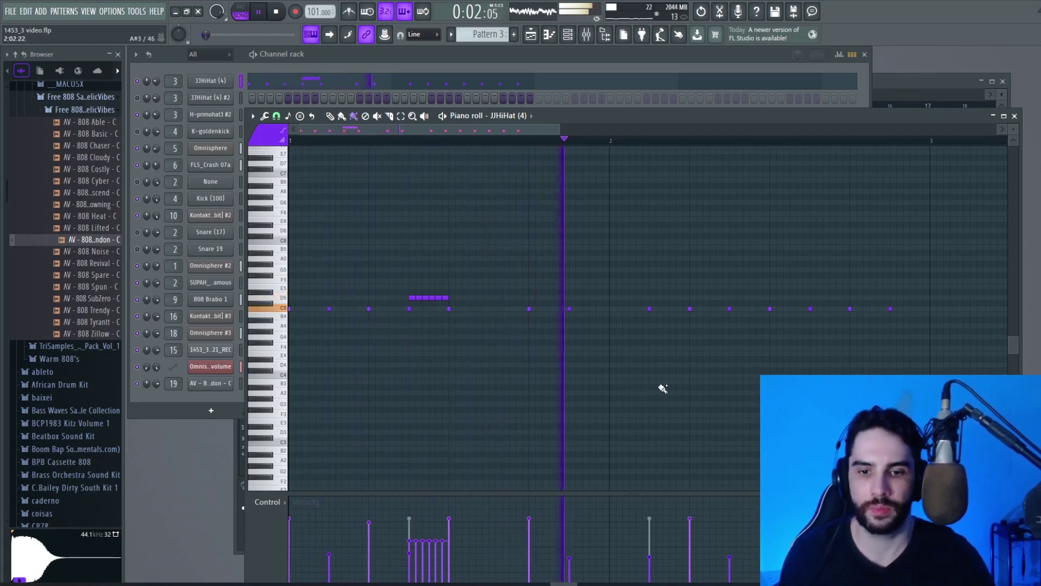
- Delete the C5 hi-hat hit at step 7 of bar 2 and listen to the pattern on its own
right_click(730, 309)
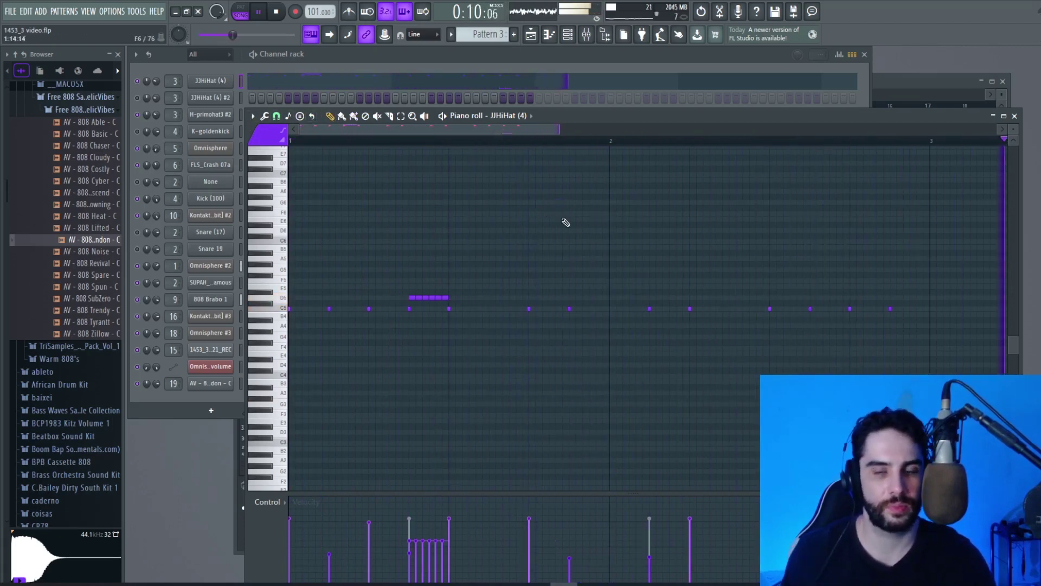
click(1014, 116)
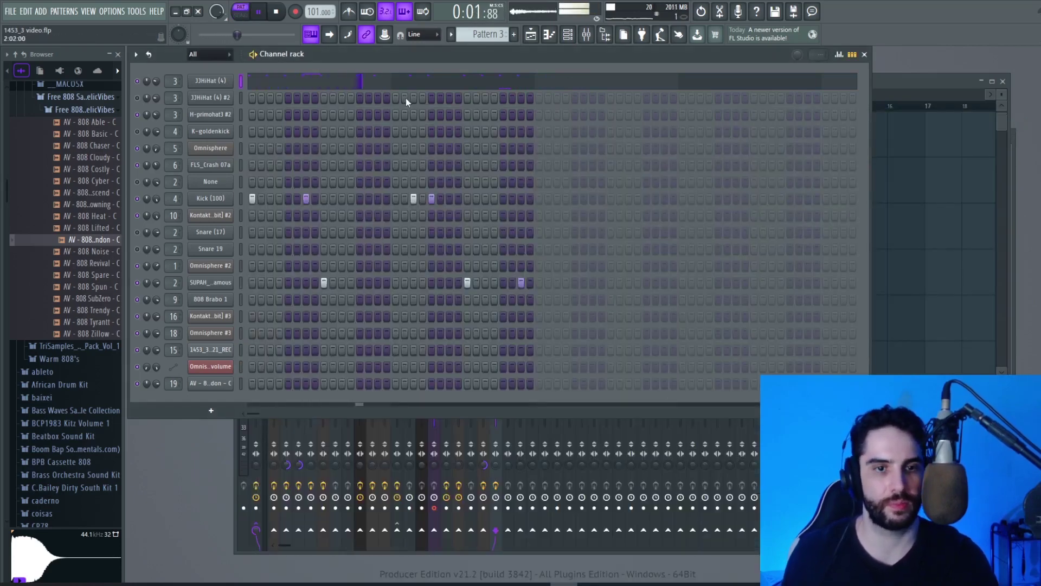
click(417, 84)
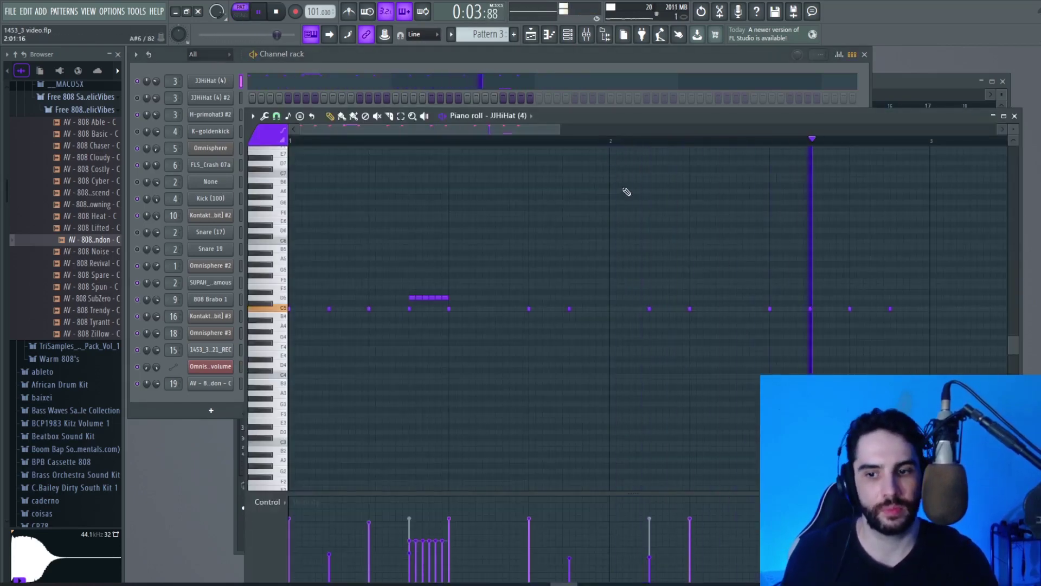
key(space)
- Delete the two repeated Pattern 9 clips at bars 5 and 9 of track 1, and show the playlist out to bar 31
click(531, 34)
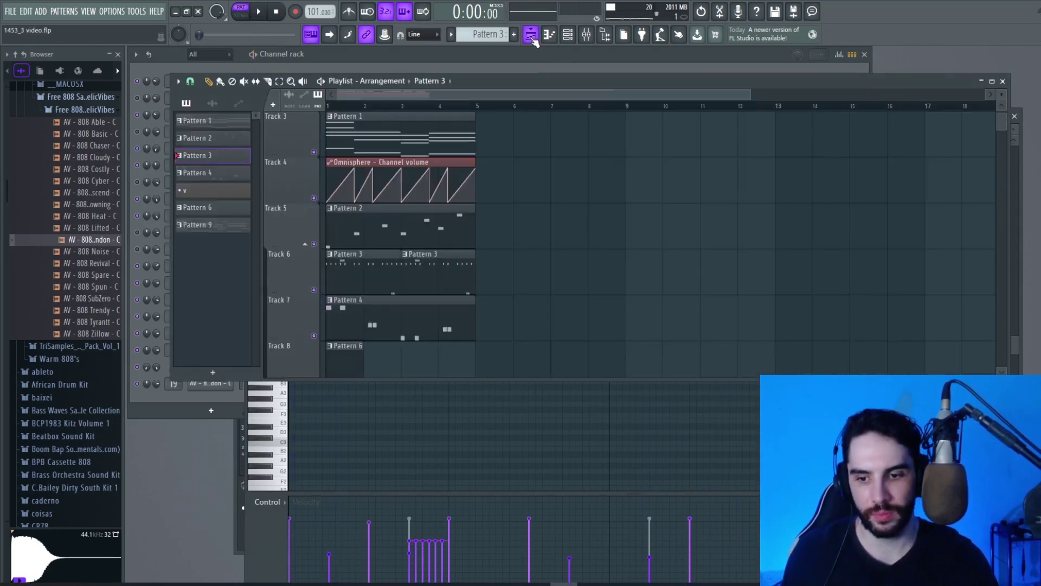
scroll(1003, 135, down, 4)
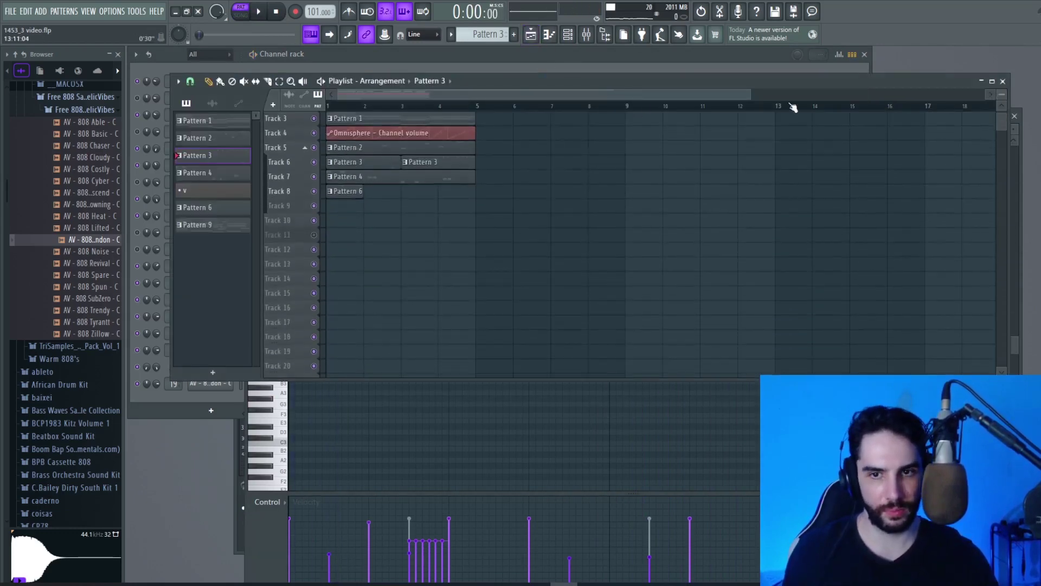
drag(750, 96, 1022, 96)
scroll(513, 178, up, 5)
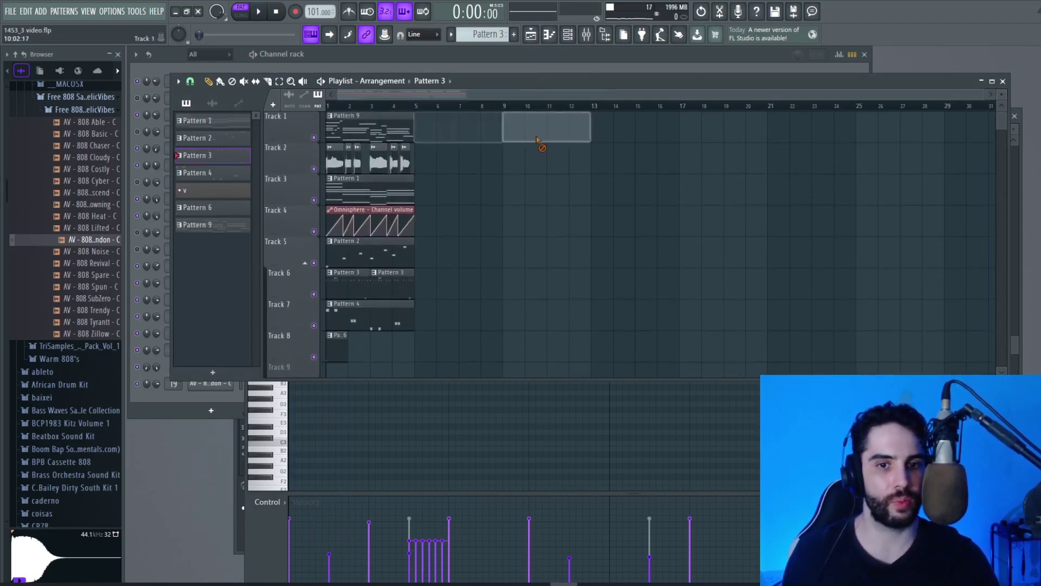
scroll(1002, 106, down, 4)
key(F6)
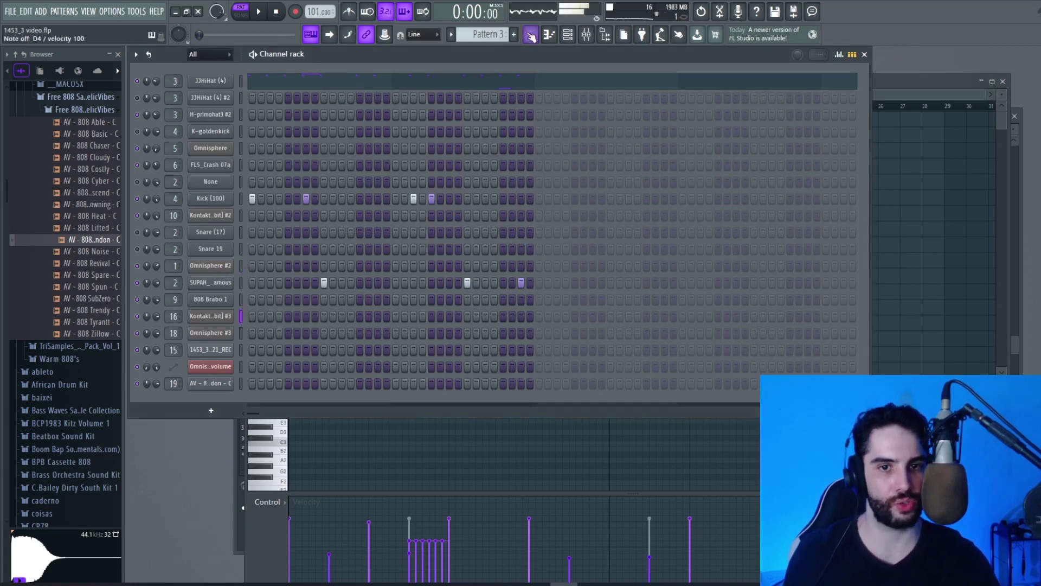
click(531, 36)
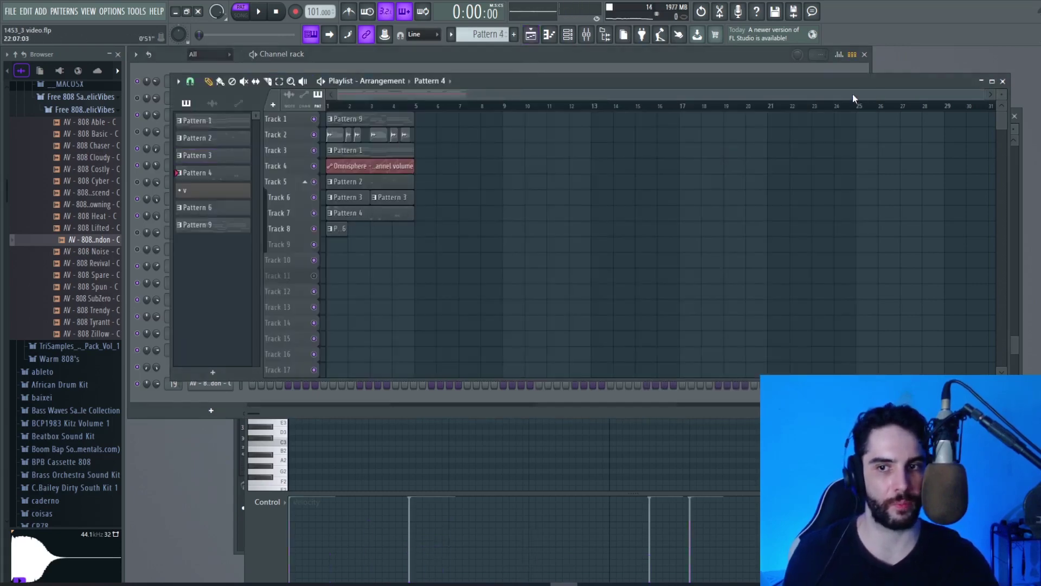
- In Pattern 7 on Kontakt [64bit] #3, reduce the copied bass line to one note at the start of each of the four bars
key(F6)
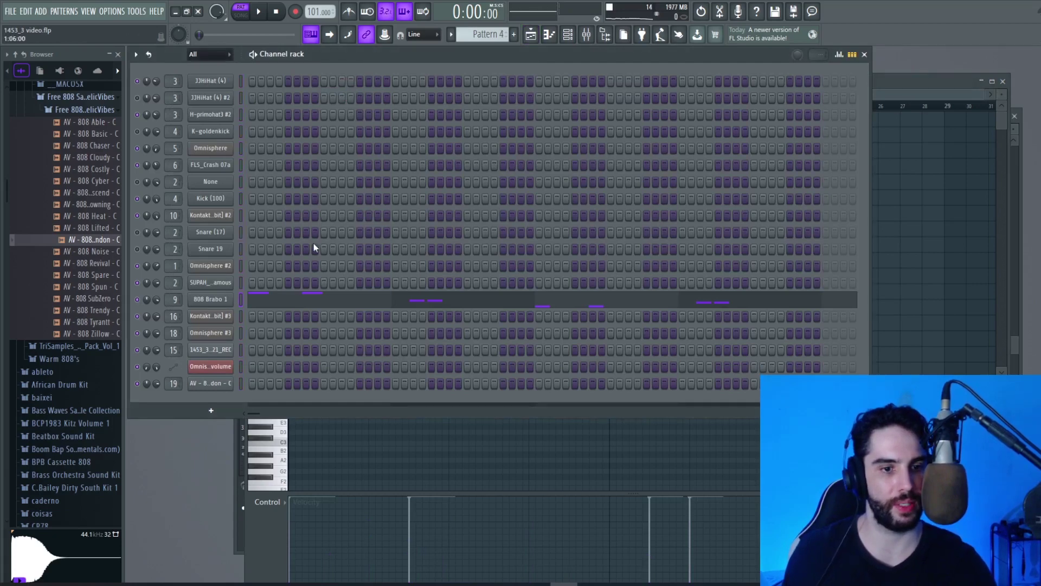
scroll(506, 38, down, 3)
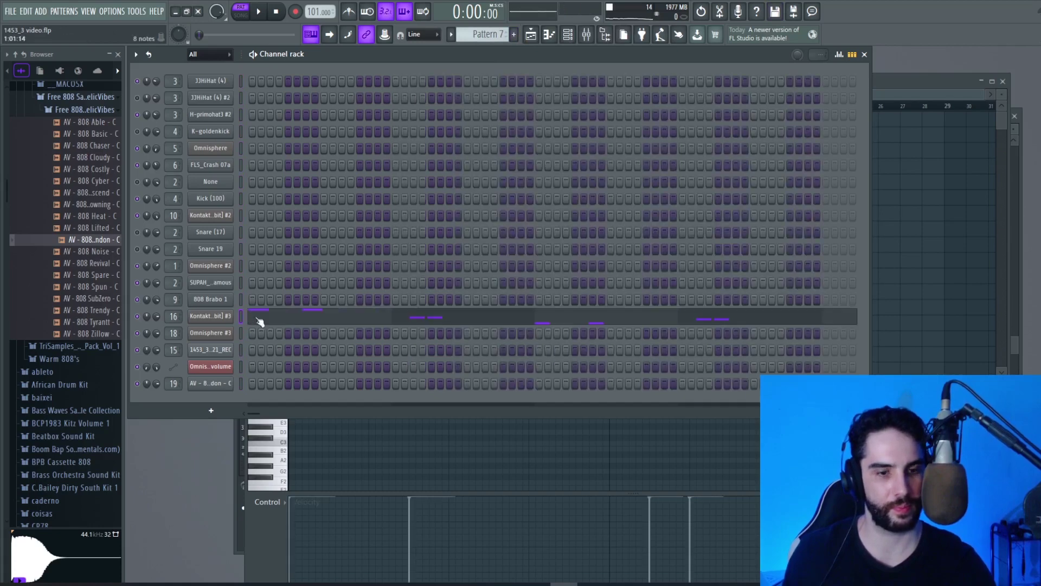
click(245, 317)
right_click(432, 258)
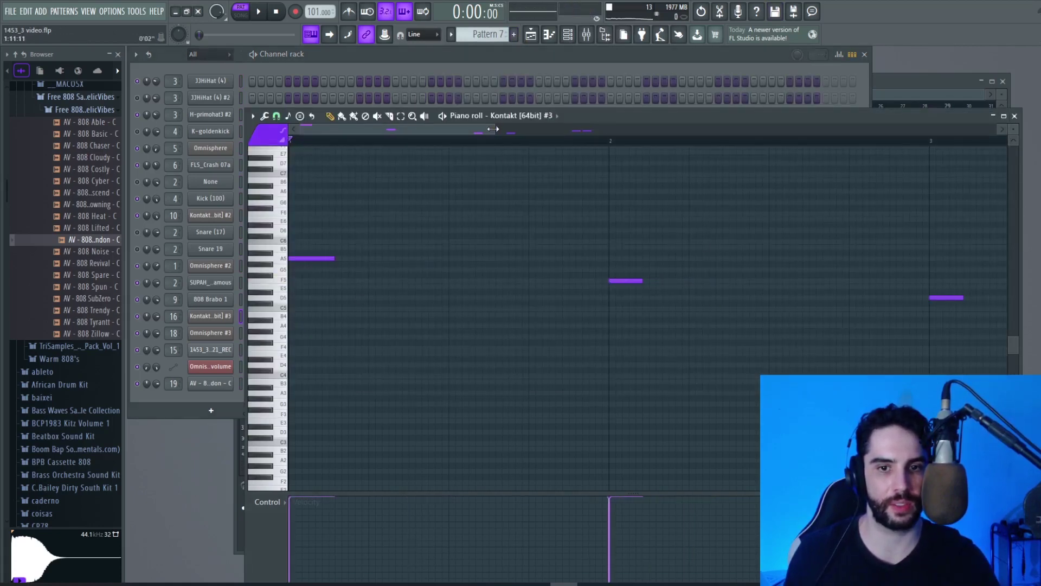
drag(492, 128, 792, 129)
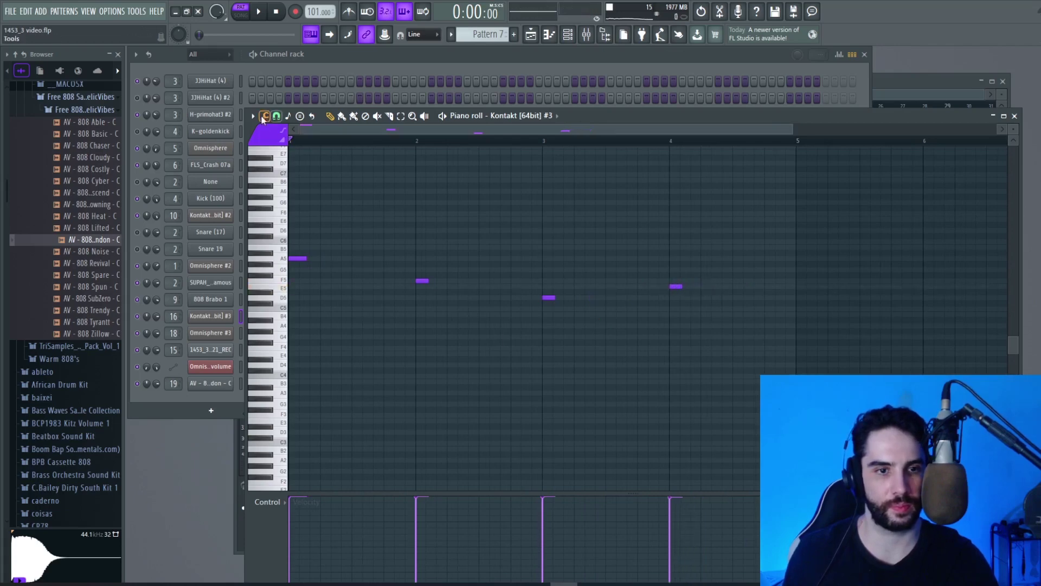
- Extend the four Kontakt [64bit] #3 notes so that each one lasts a full bar up to the following note
click(264, 117)
click(289, 198)
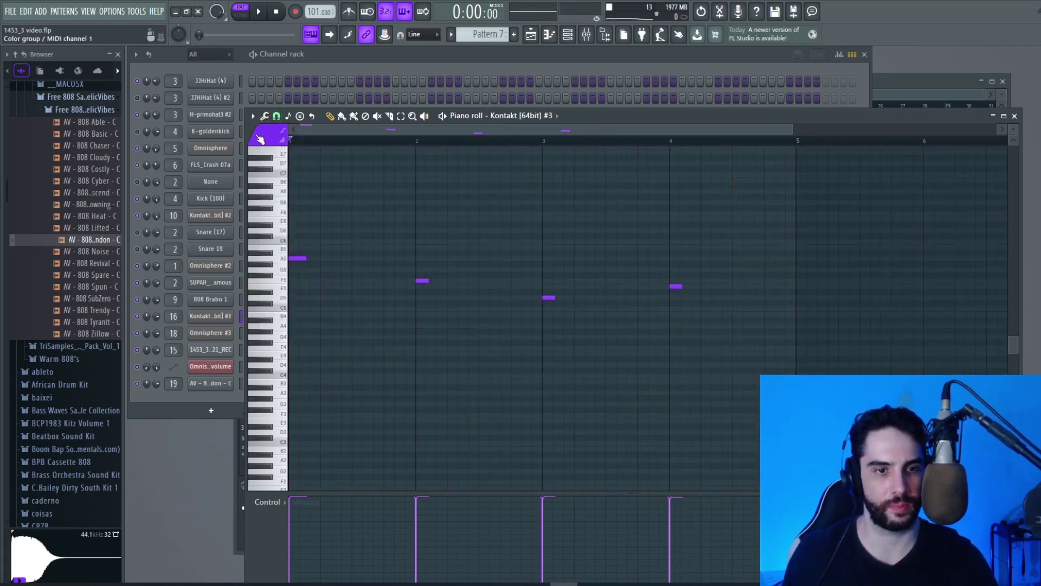
click(265, 116)
click(290, 152)
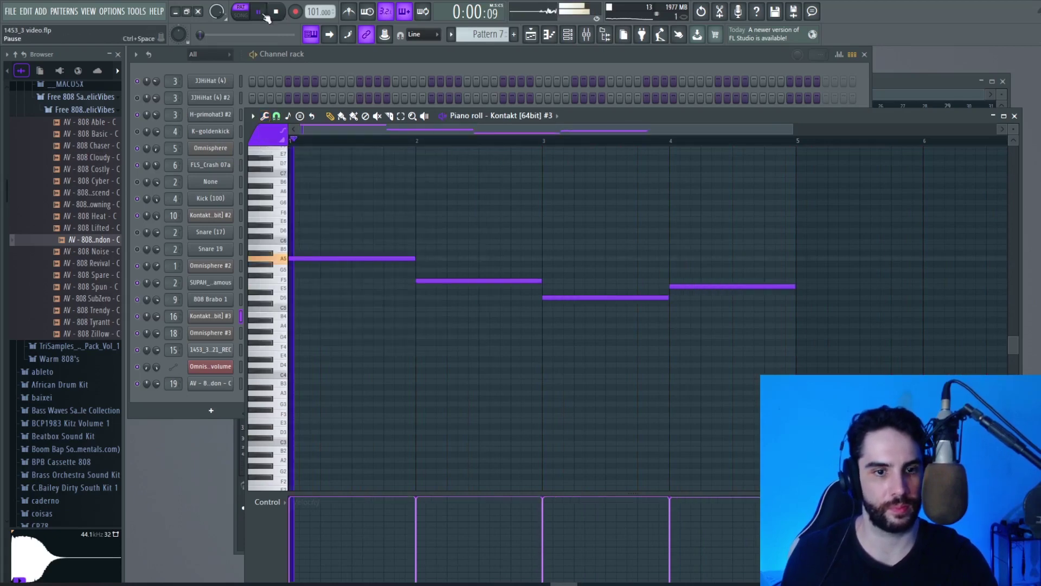
- Transpose the four Pattern 7 notes down two octaves, so the first one sits on A3, and listen to them
key(ctrl+Down)
scroll(368, 228, down, 3)
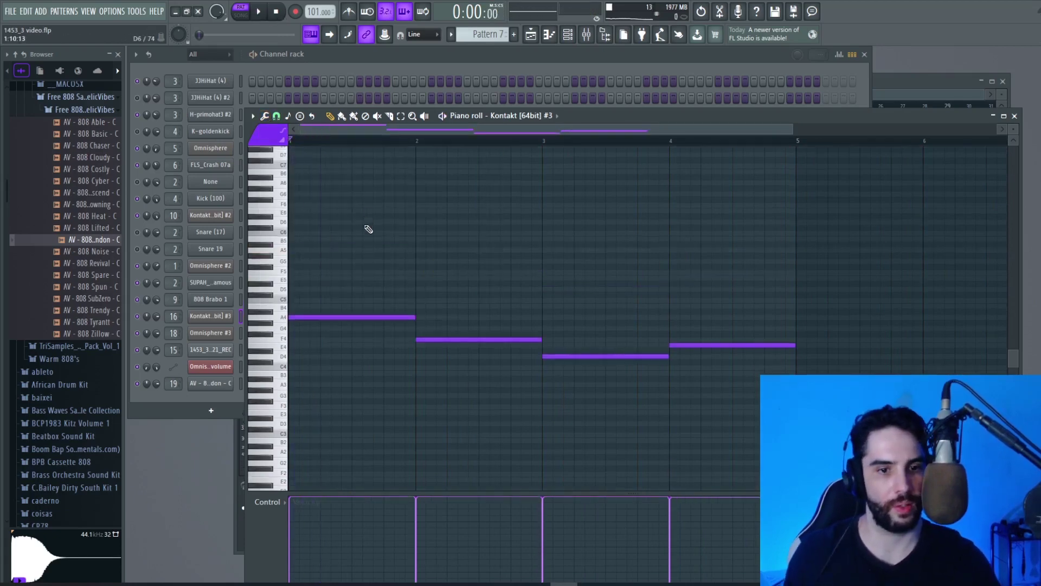
key(space)
key(space)
key(ctrl+Down)
key(space)
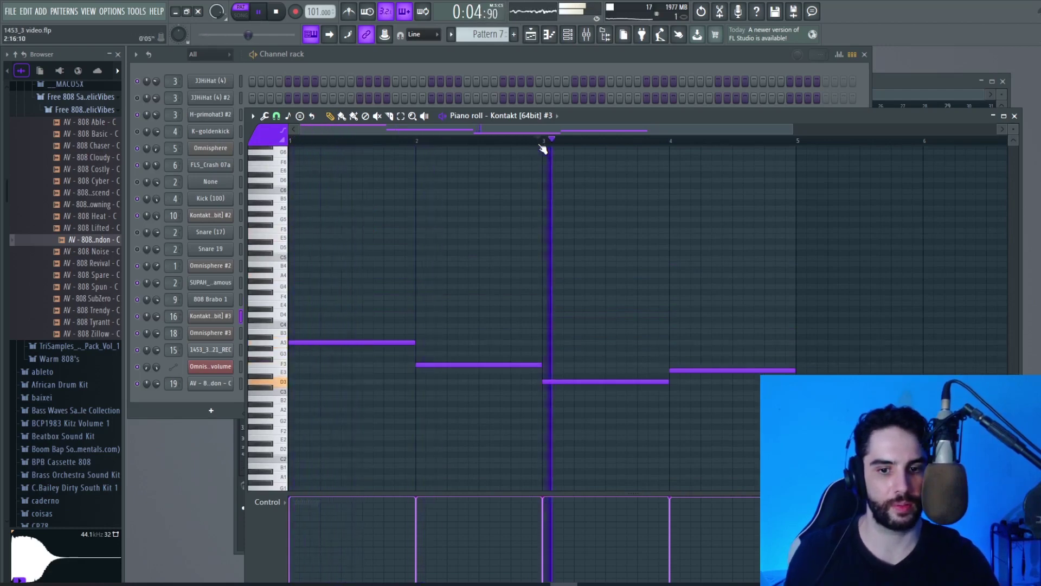
- Place Pattern 7 at bar 1 of playlist track 9 and play the whole arrangement in song mode
key(F5)
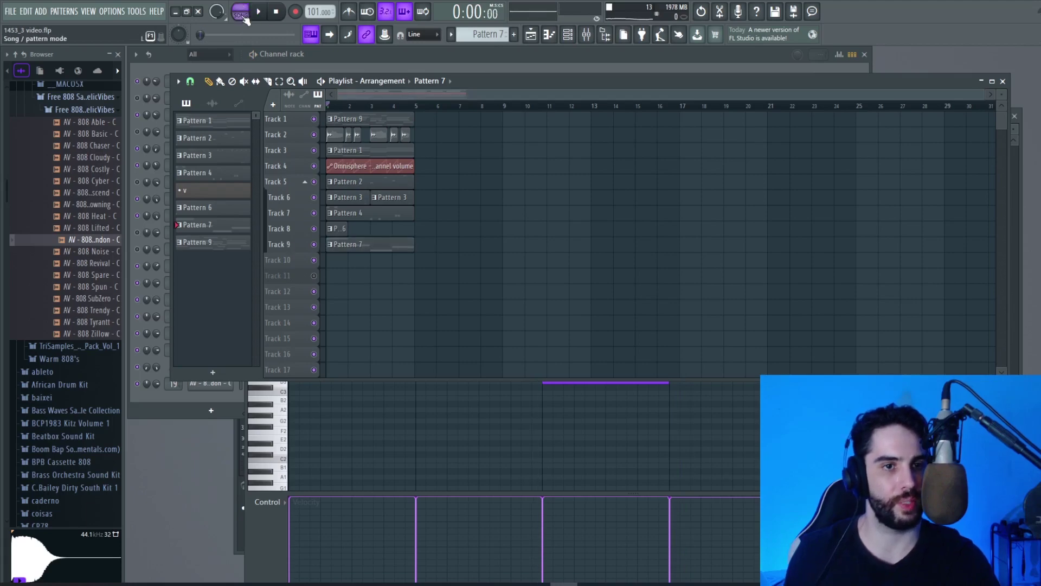
key(space)
click(1003, 80)
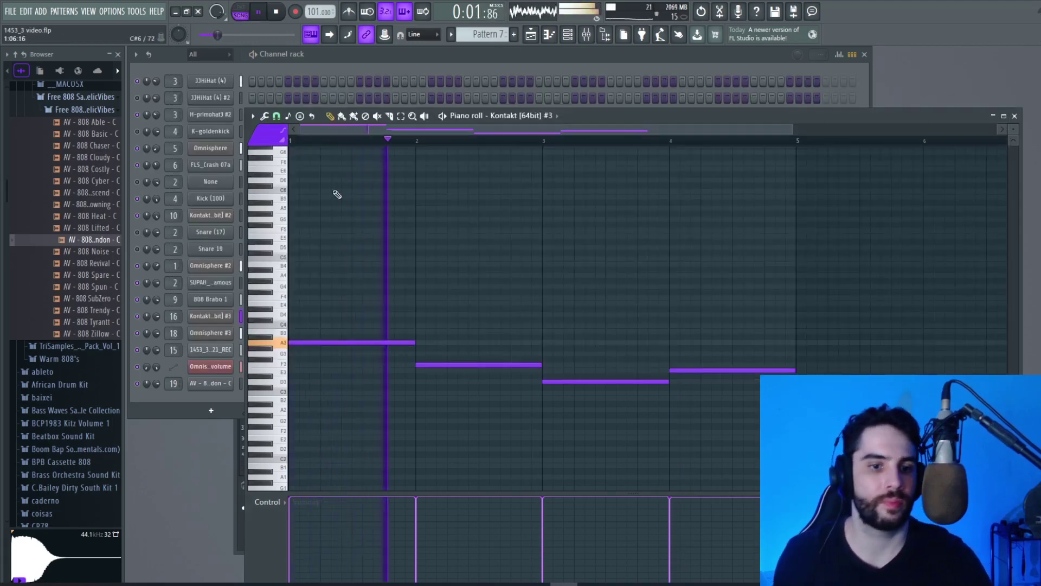
click(15, 12)
click(34, 63)
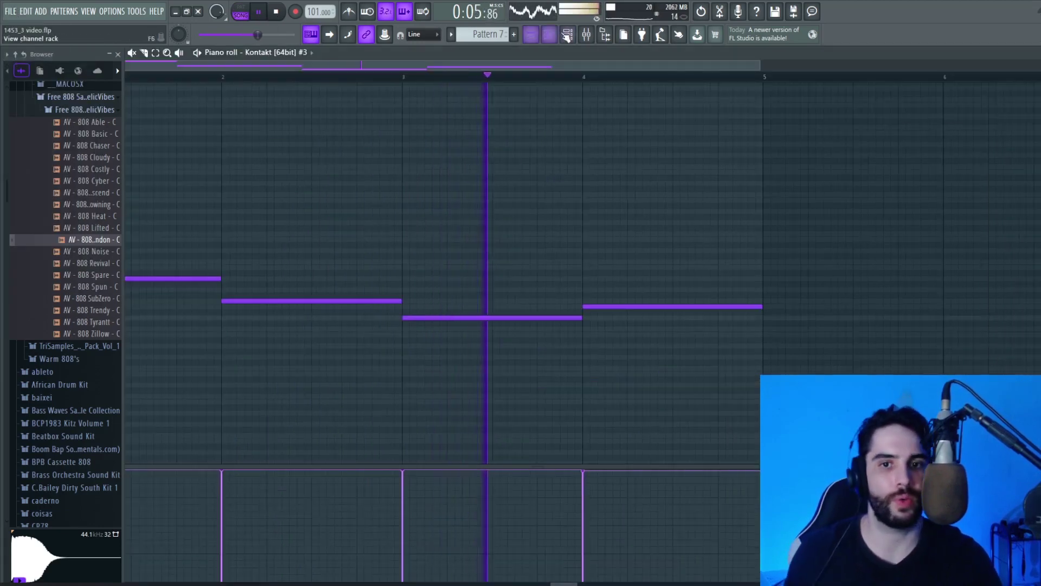
- Raise the Kontakt [64bit] fader on insert 1 slightly and set Kontakt [64bit] #3 on insert 16 to 103% volume
click(586, 34)
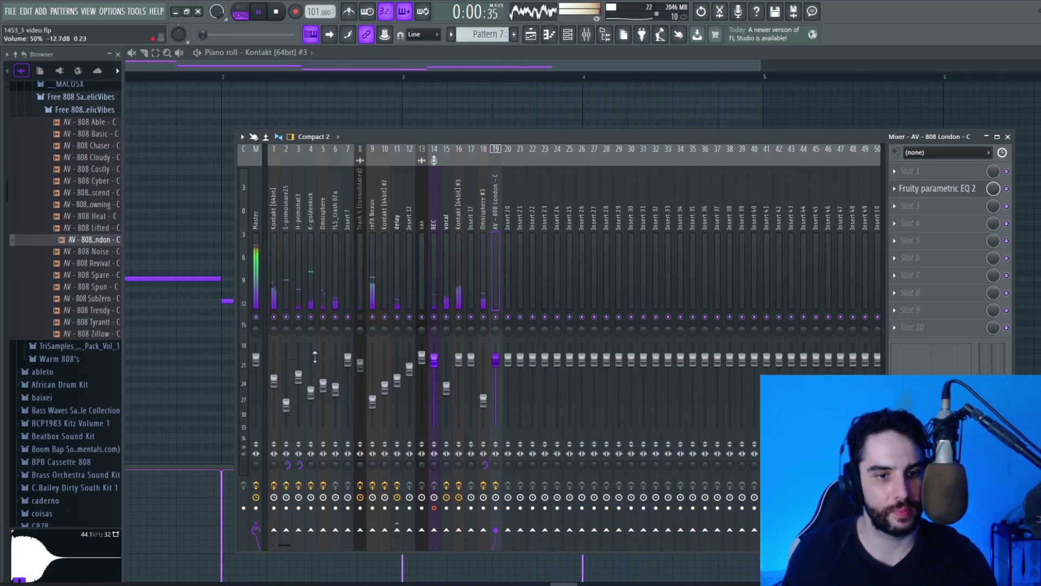
click(274, 378)
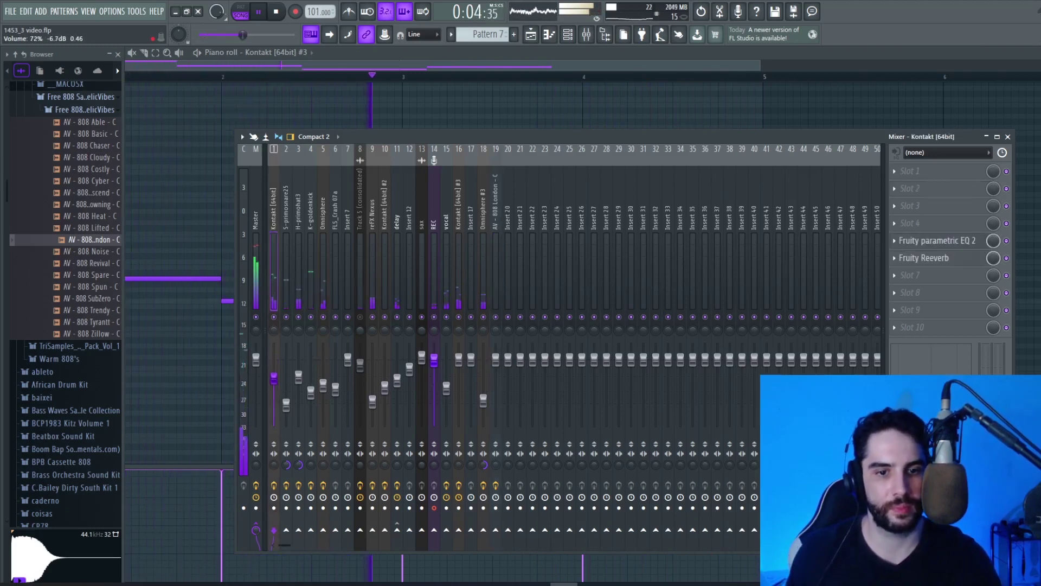
drag(458, 359, 460, 347)
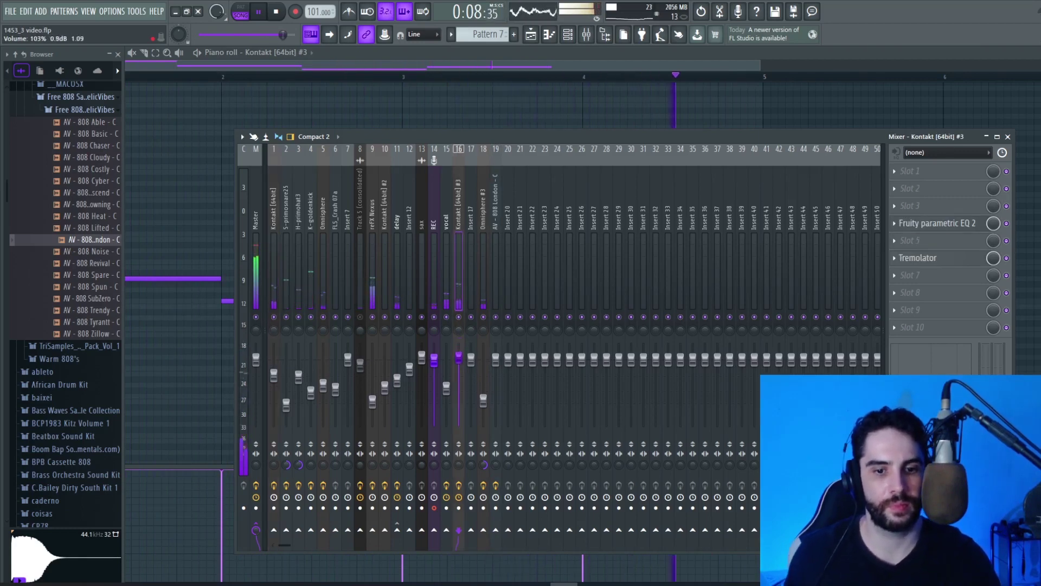
- Check the parametric EQ on Kontakt [64bit] #3, and lower the vocal insert's volume slightly
click(936, 223)
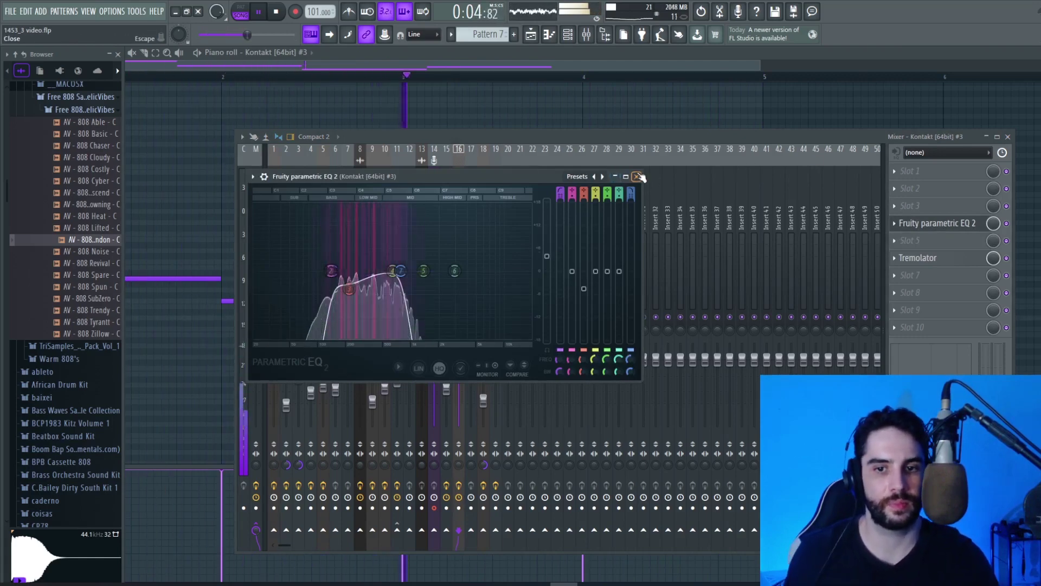
click(616, 177)
click(447, 388)
drag(450, 388, 448, 391)
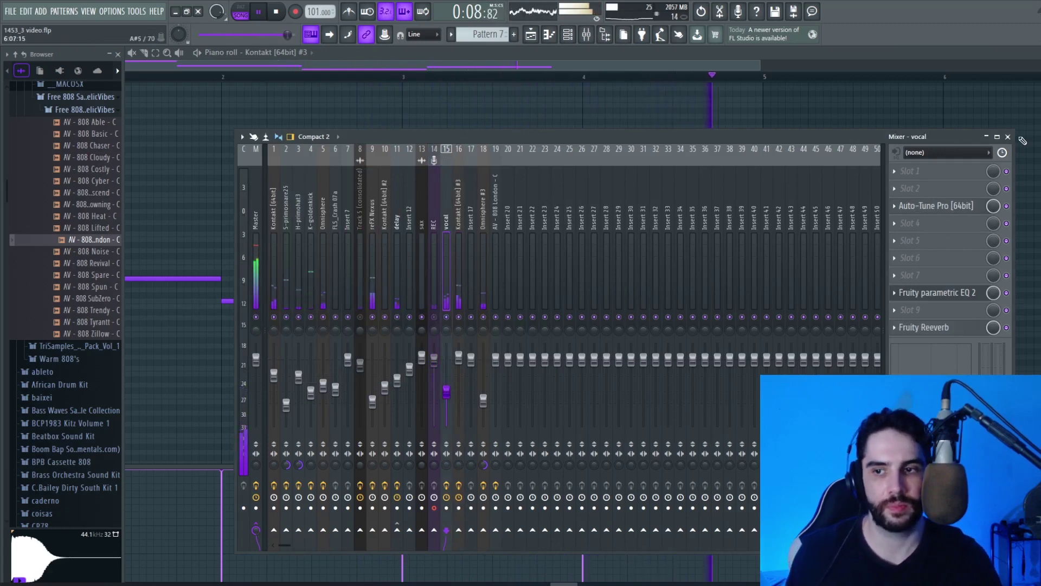
click(997, 137)
key(F9)
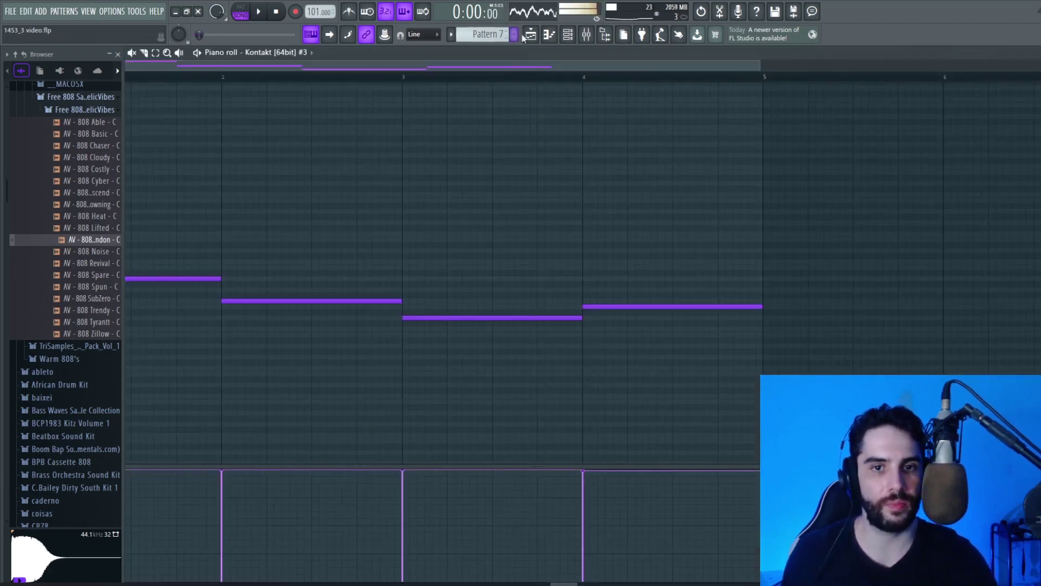
- With playlist snap set to Bar, duplicate the four-bar block on tracks 1 to 9 four times, filling the arrangement through bar 20
click(527, 35)
key(F7)
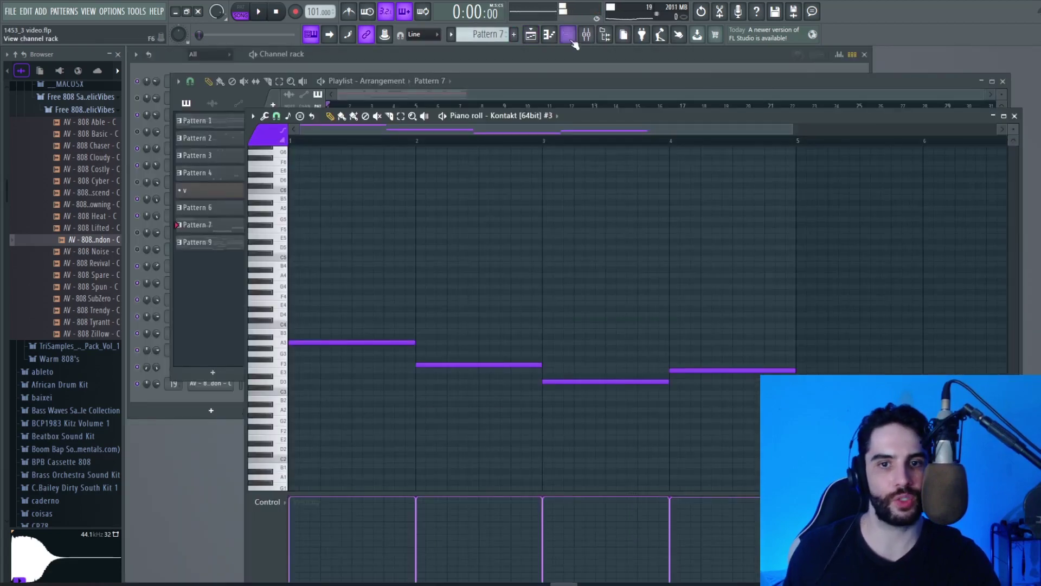
click(532, 36)
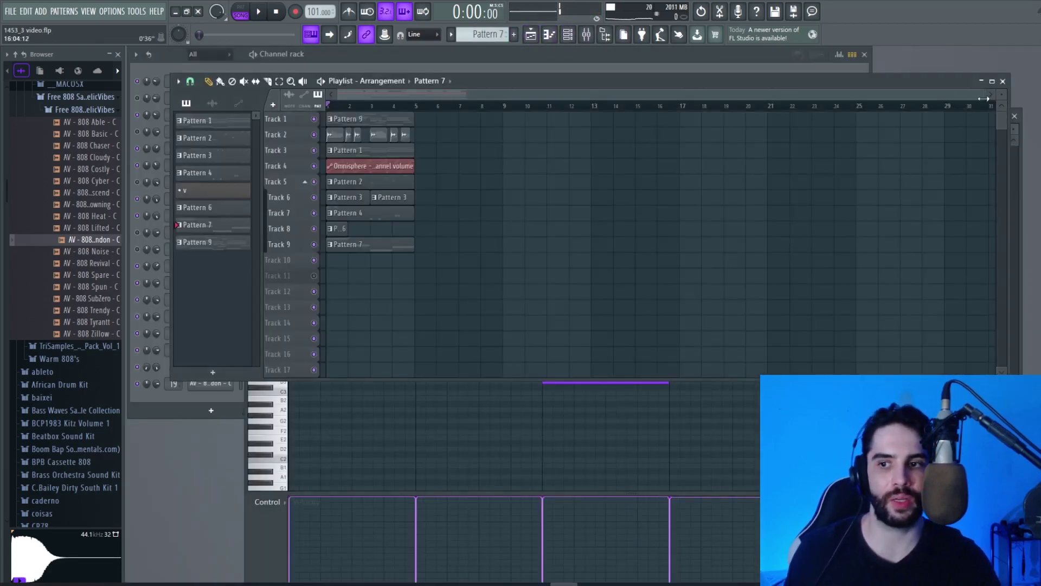
drag(1002, 97, 989, 106)
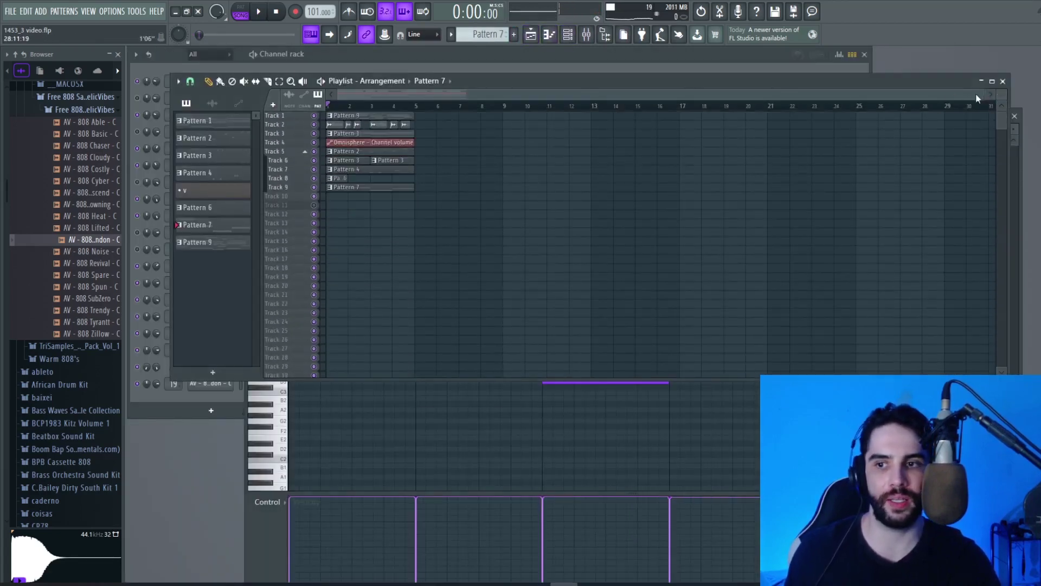
drag(1001, 100, 1003, 93)
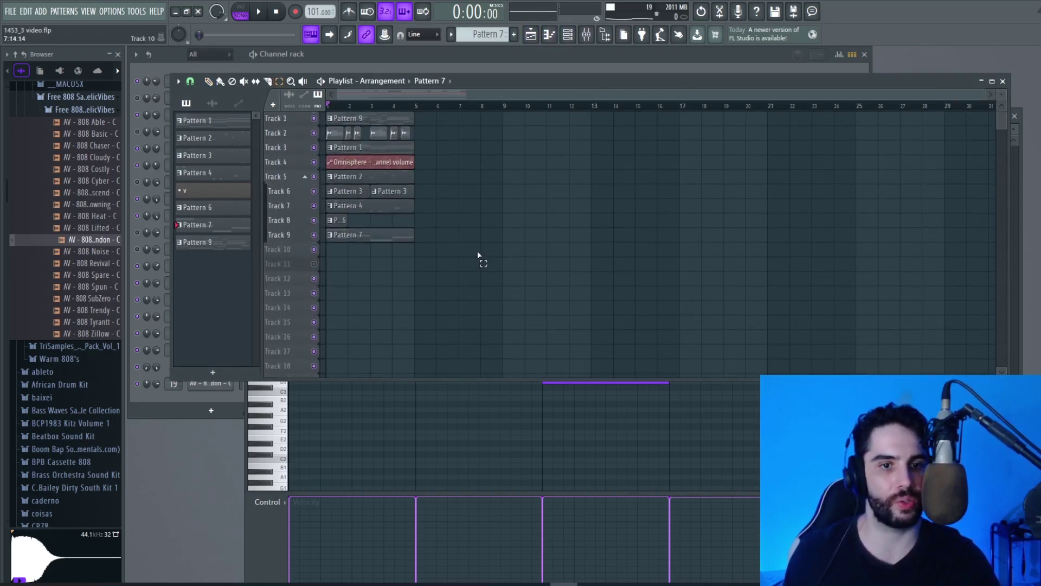
drag(479, 255, 295, 115)
click(191, 82)
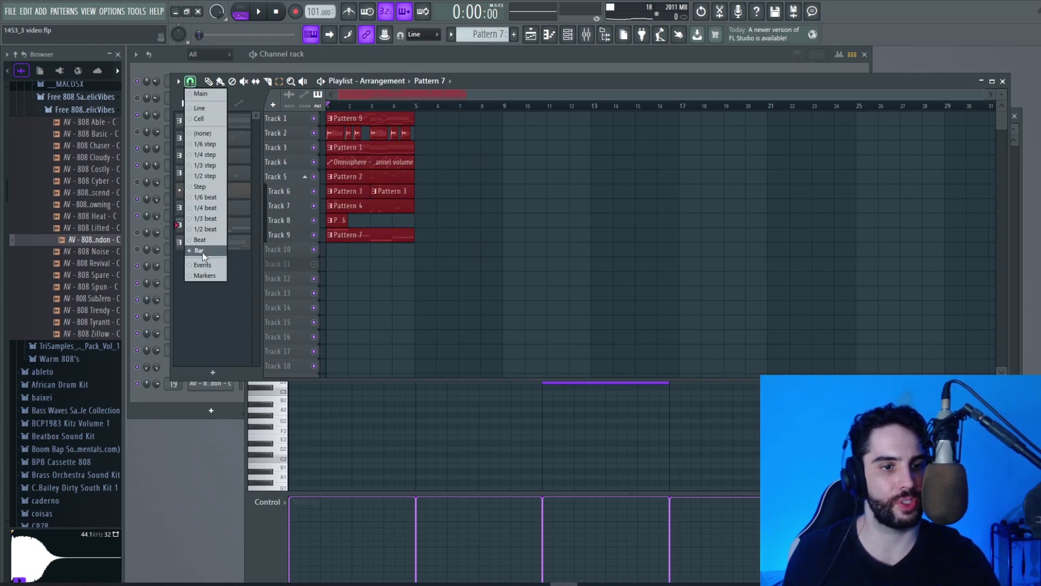
click(202, 252)
drag(355, 143, 709, 148)
click(797, 166)
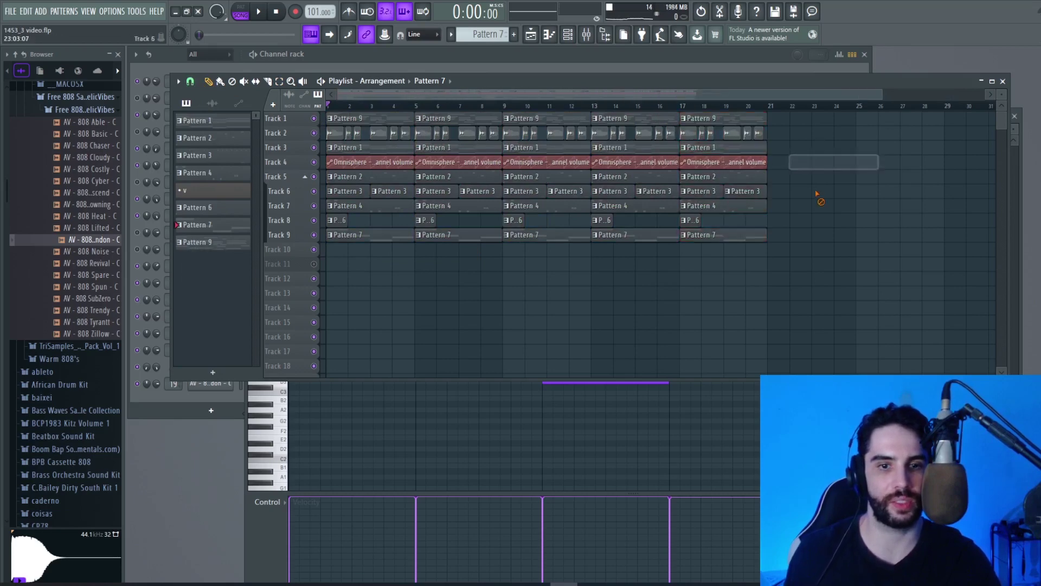
- Mute the Pattern 1, 2, 3, 4 and 6 clips in the first four bars while auditioning the intro
scroll(1001, 94, up, 3)
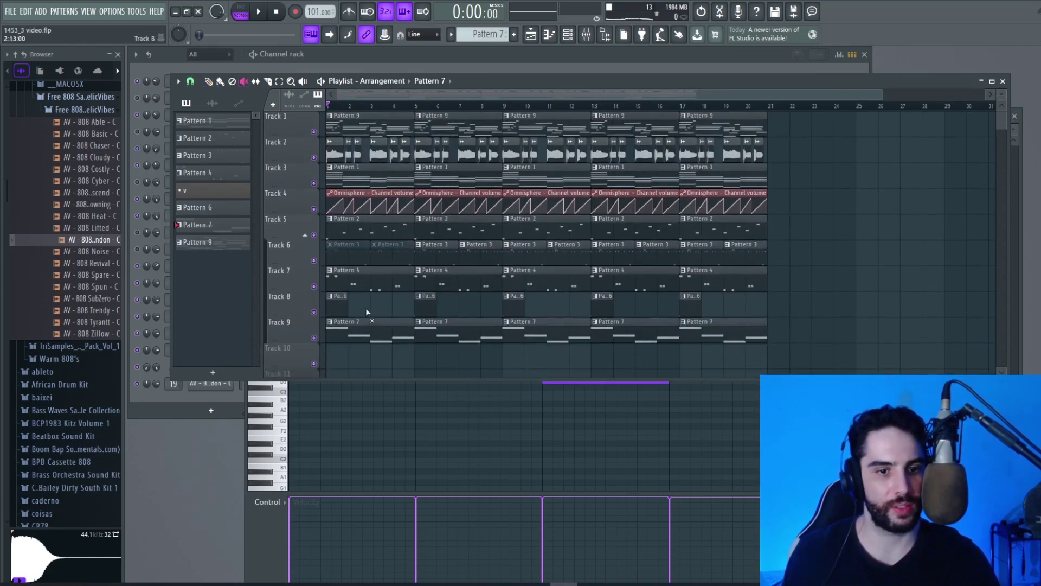
key(space)
key(space)
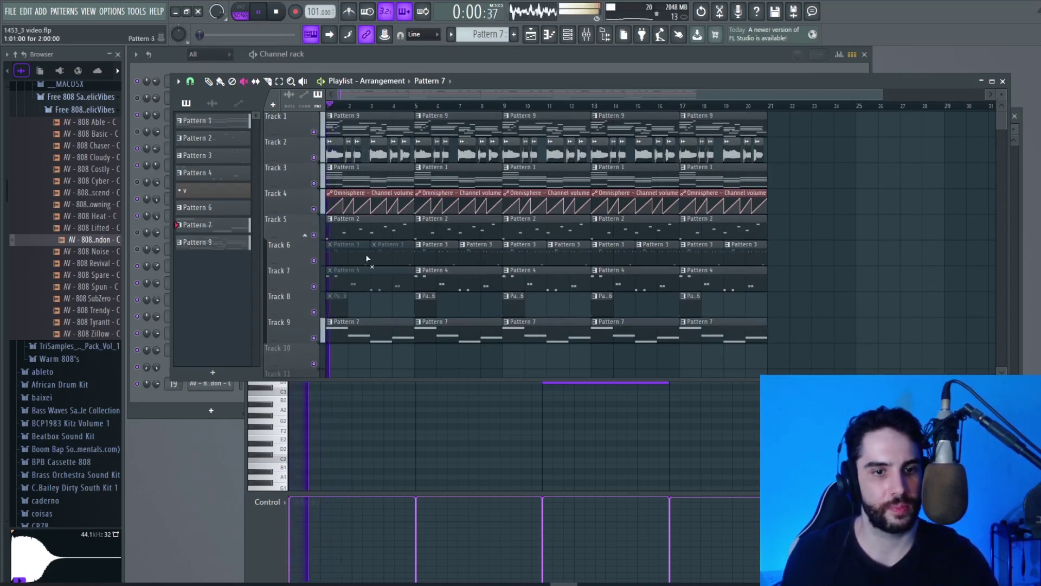
click(369, 176)
key(space)
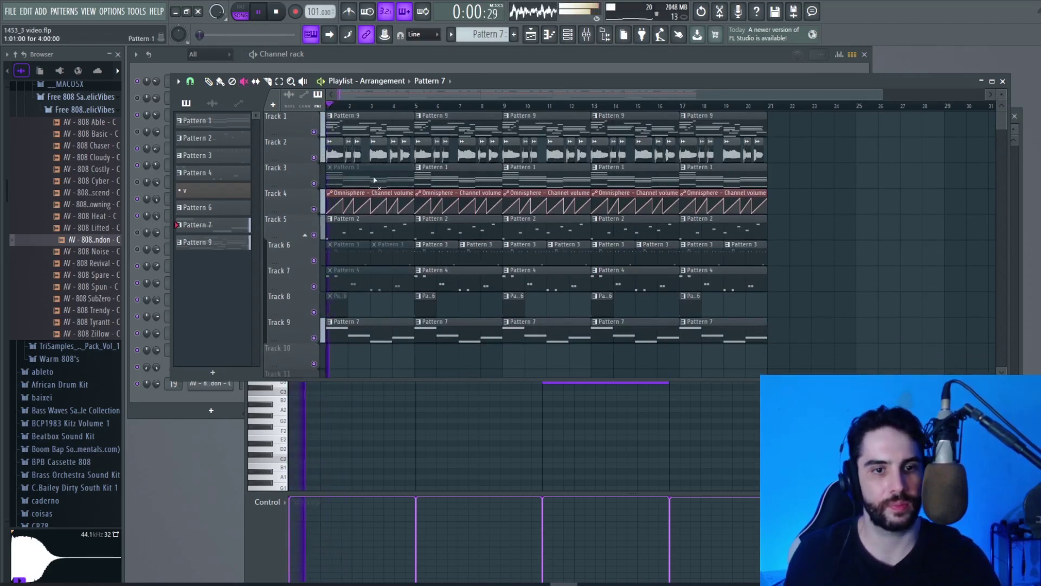
key(space)
click(358, 233)
key(space)
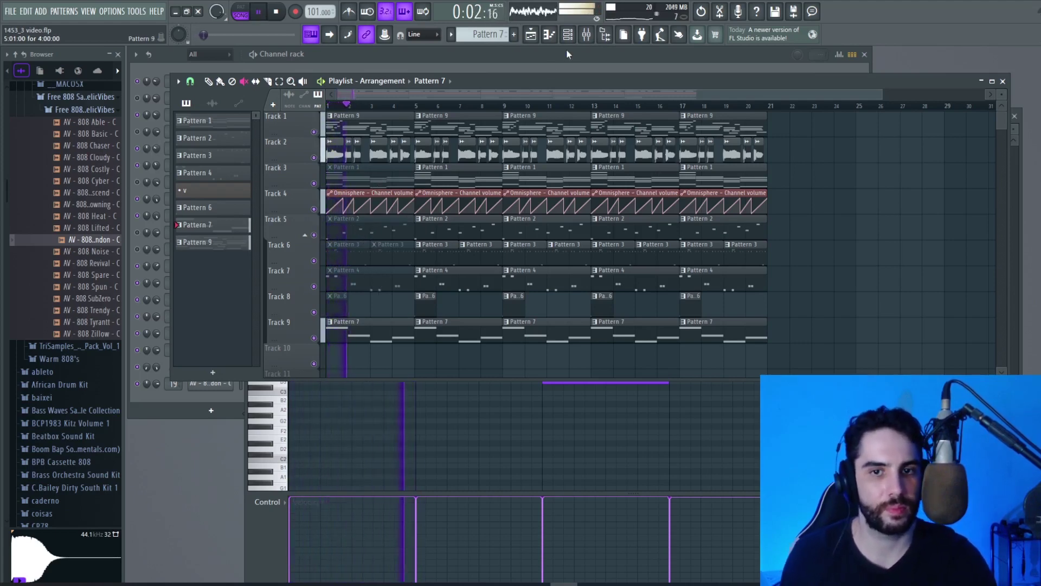
- Mute the first Pattern 9 clip, unmute the first Pattern 1 clip, and play the intro
click(347, 116)
click(347, 167)
key(space)
key(space)
- Lower the Kontakt [64bit] #3 volume on mixer insert 16 slightly and return to the playlist
click(587, 36)
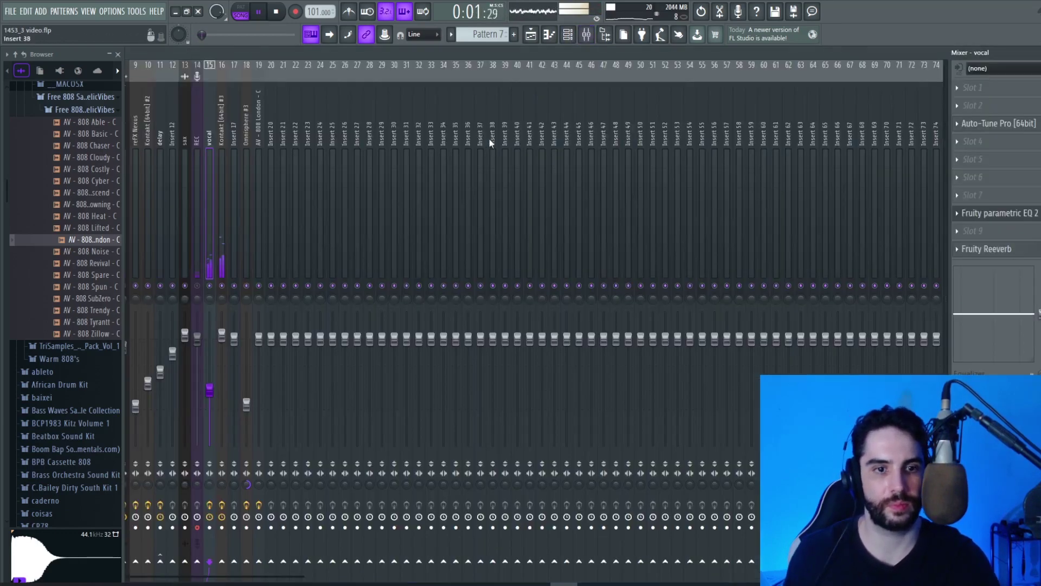
key(Return)
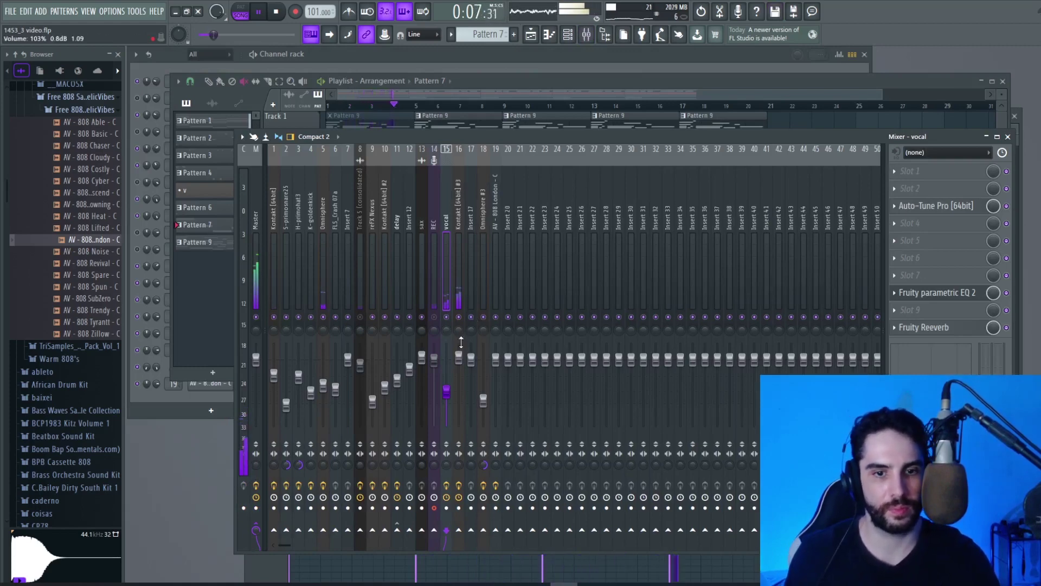
drag(462, 357, 462, 361)
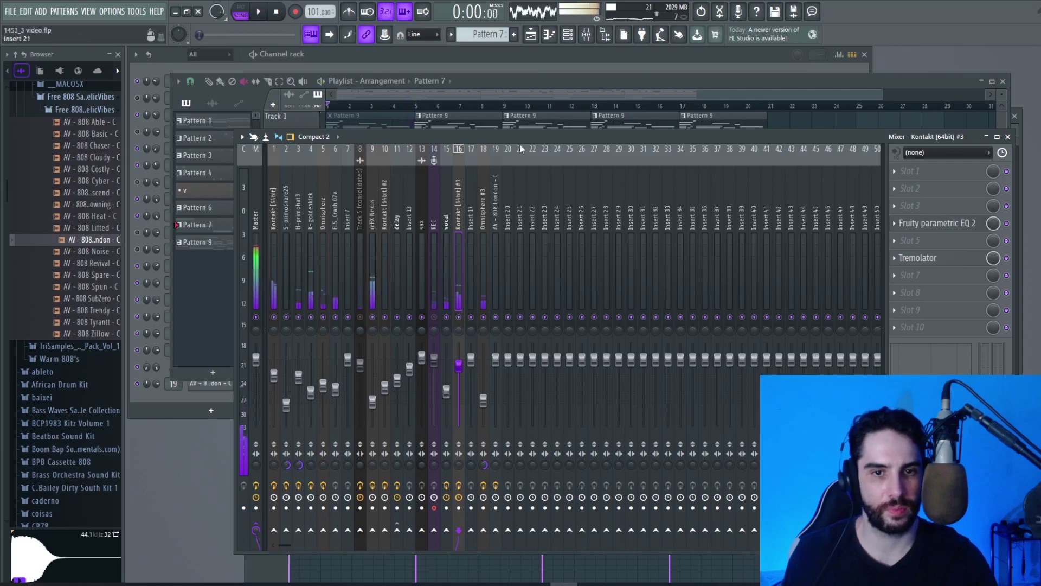
click(517, 86)
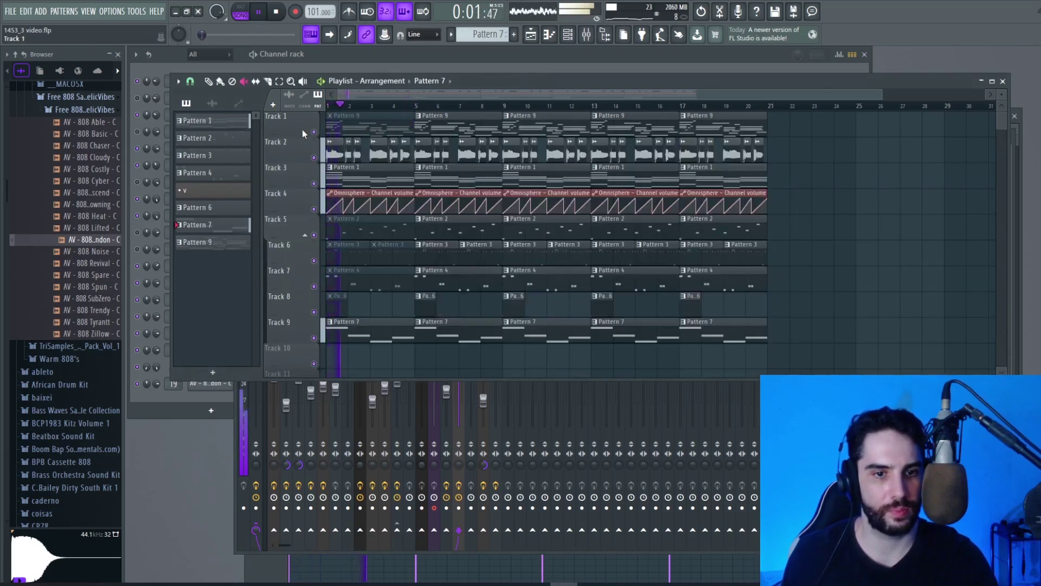
- In the Pattern 7 bass notes, change the piano roll snap and move the second and fourth notes about one beat earlier
double_click(361, 328)
key(space)
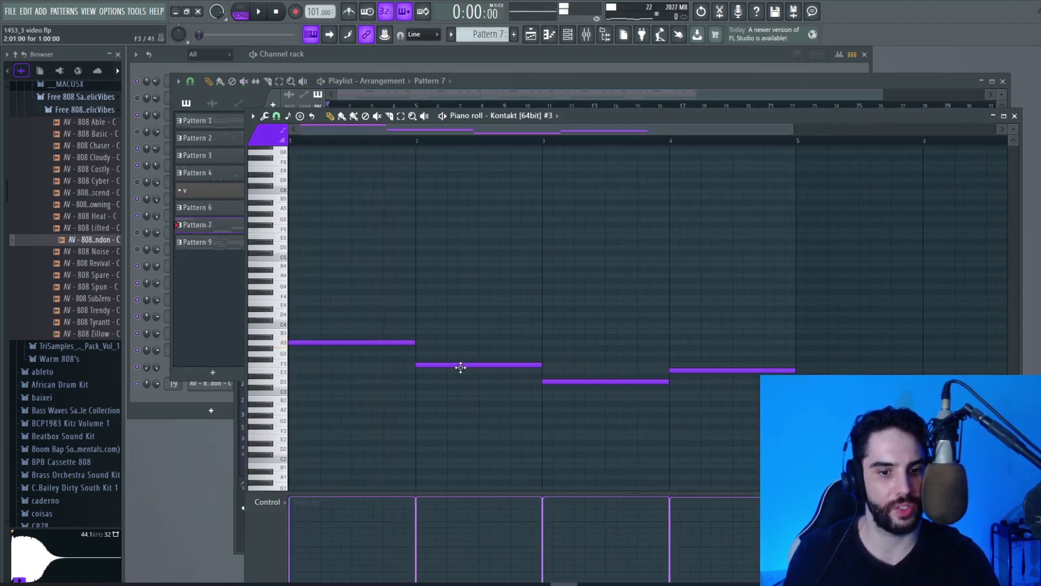
drag(447, 368, 438, 370)
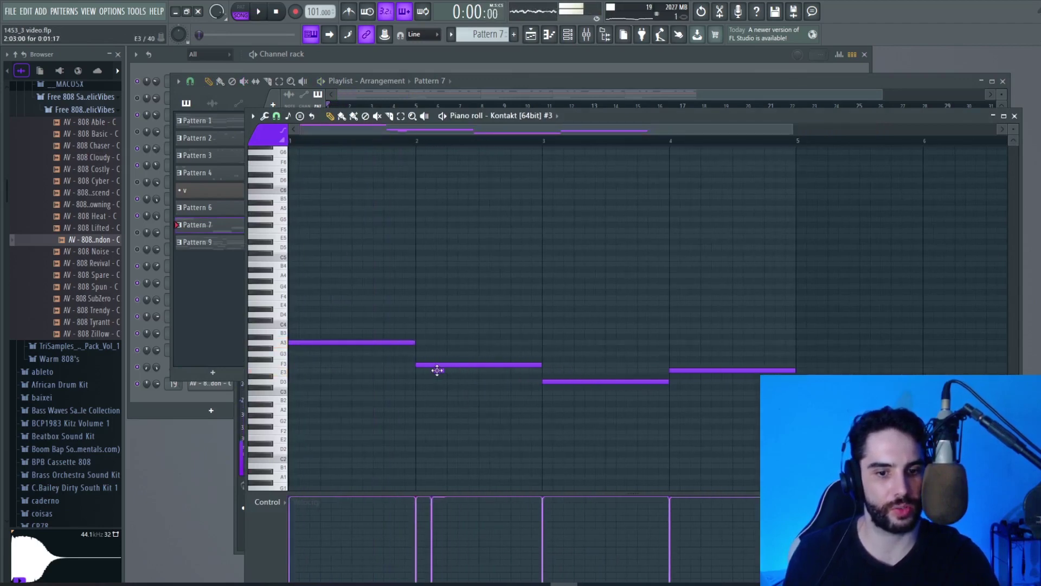
click(276, 116)
click(293, 168)
key(space)
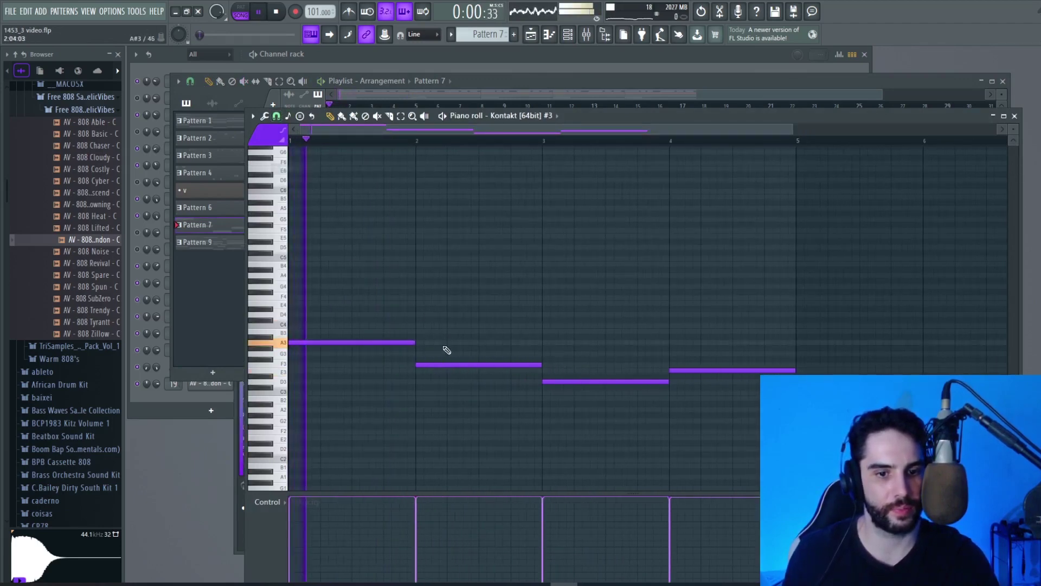
drag(442, 365, 379, 342)
drag(682, 371, 650, 371)
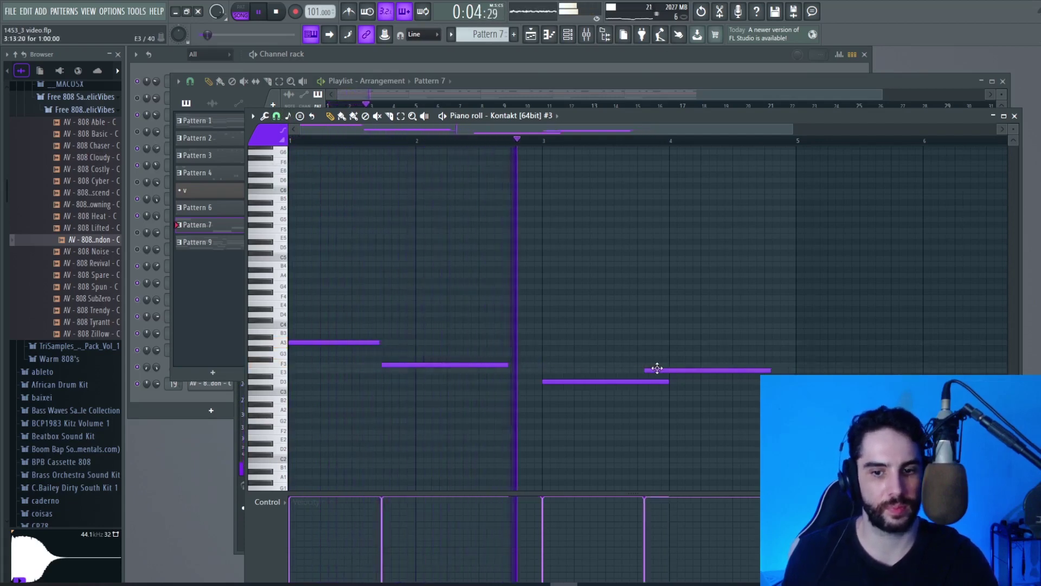
- Quantize the Pattern 7 bass notes and apply Quick legato to close their gaps and overlaps
click(264, 116)
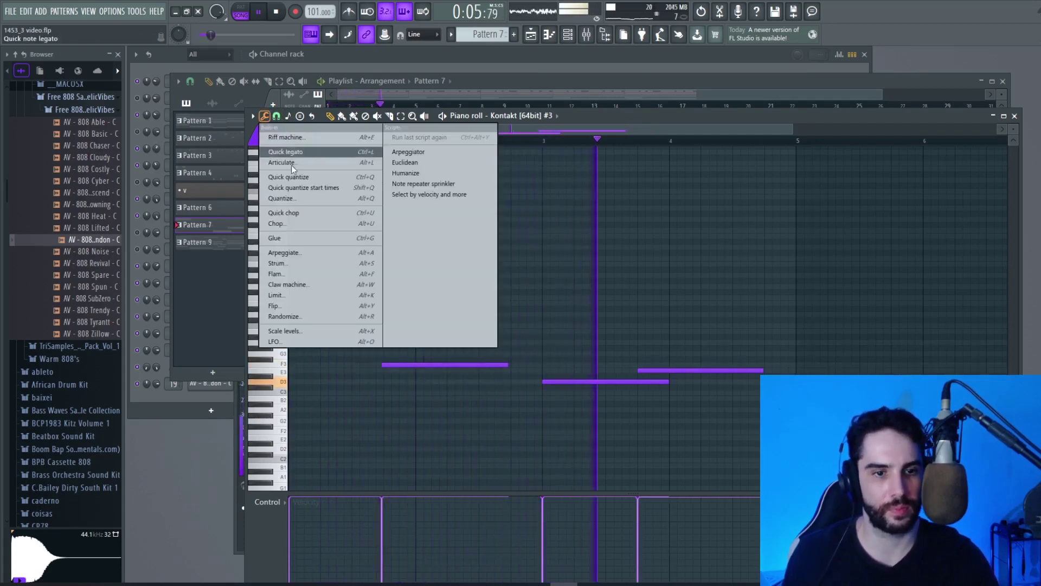
click(302, 198)
click(264, 116)
key(Escape)
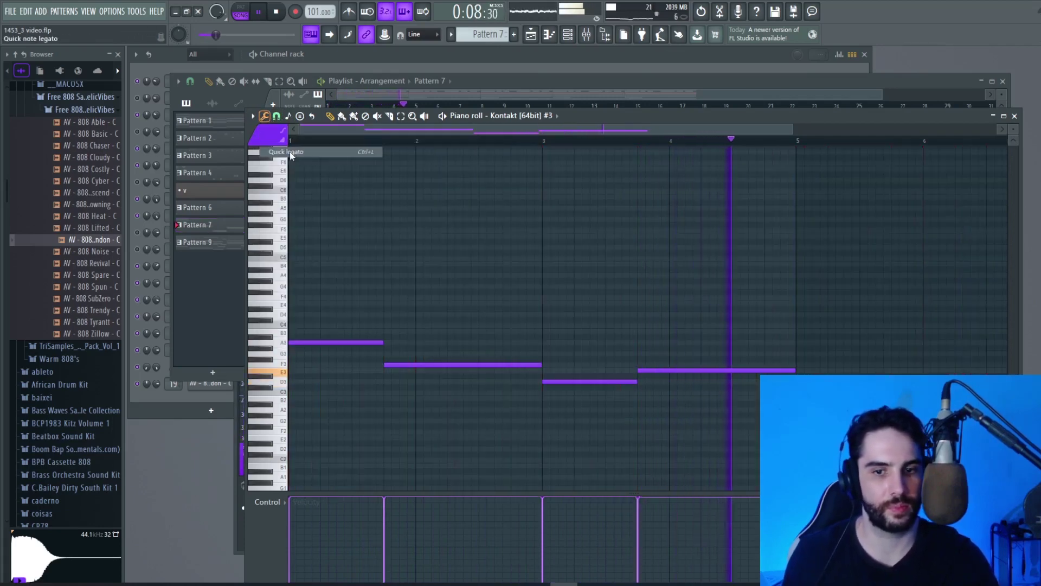
- Return to the playlist, play the intro from the start, and mute the first Pattern 2 clip
click(364, 108)
key(space)
key(space)
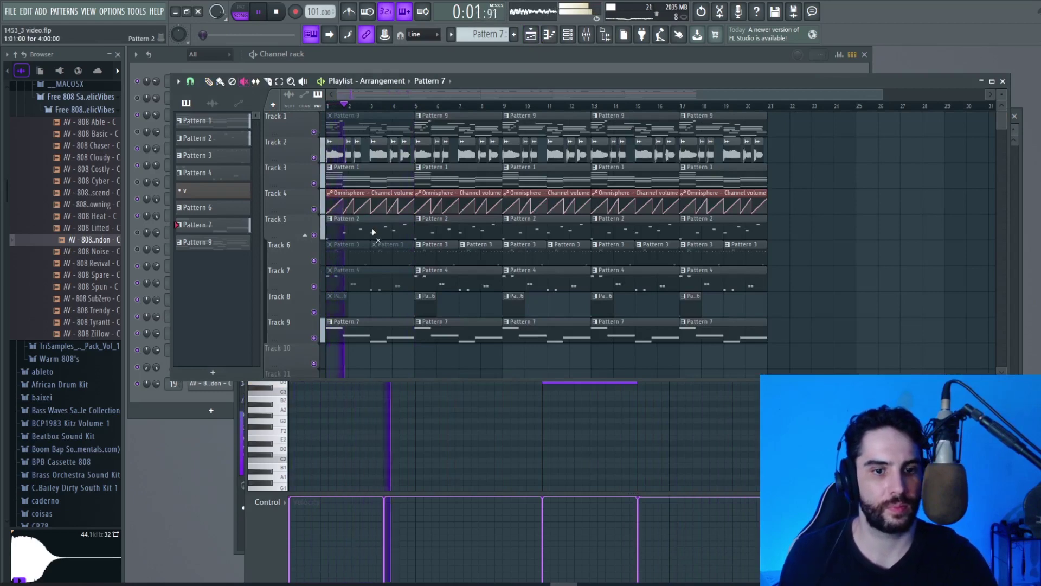
click(404, 230)
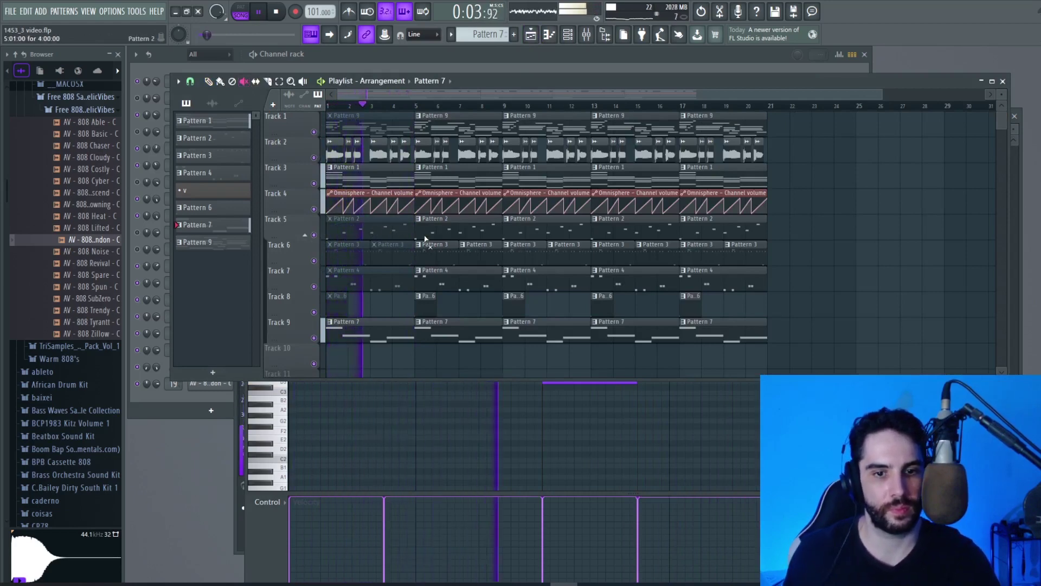
- Mute the Pattern 2, 3, 4 and 6 clips in bars 5 to 8
drag(428, 246, 466, 249)
click(463, 275)
click(472, 220)
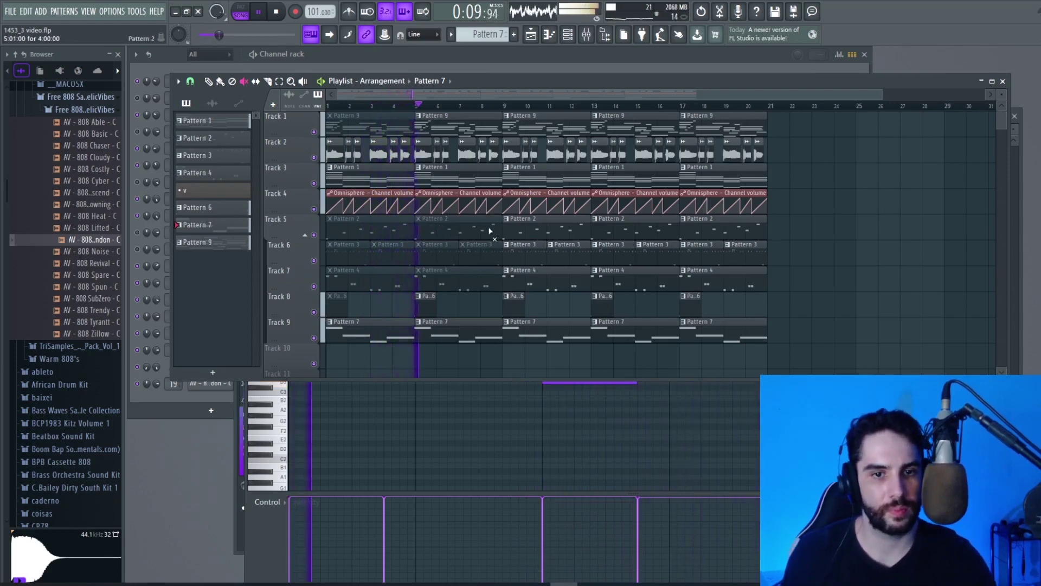
click(427, 302)
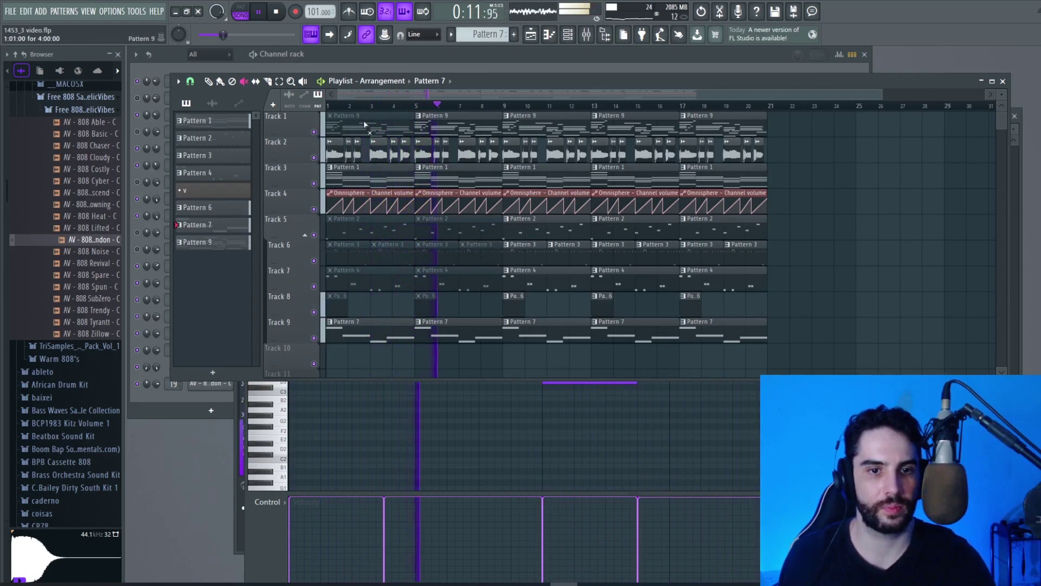
- Replay the intro, unmute the first Pattern 9 clip and mute the first Pattern 7 clip, keeping the first Pattern 1 clip active
key(space)
key(space)
click(384, 178)
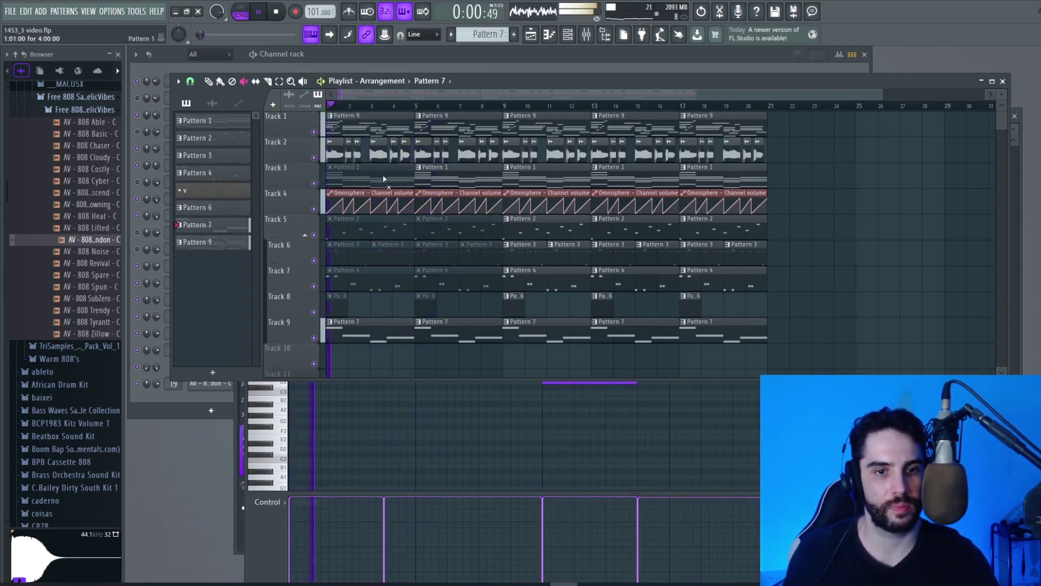
click(363, 324)
click(367, 178)
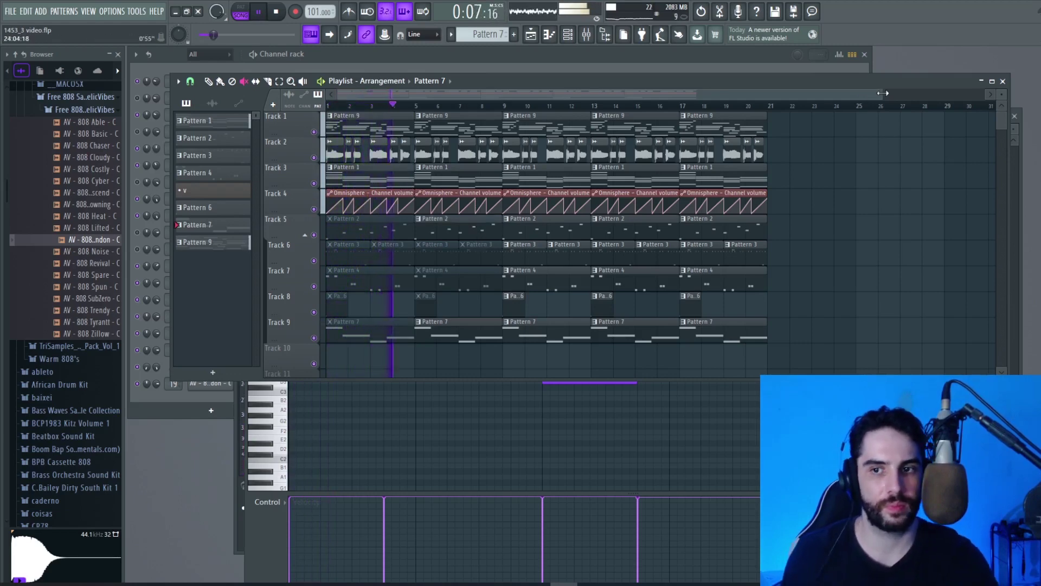
- Unmute the second Pattern 2 clip, mute the second Pattern 7 clip, and delete the Pattern 6 clip at bar 13
scroll(696, 158, down, 2)
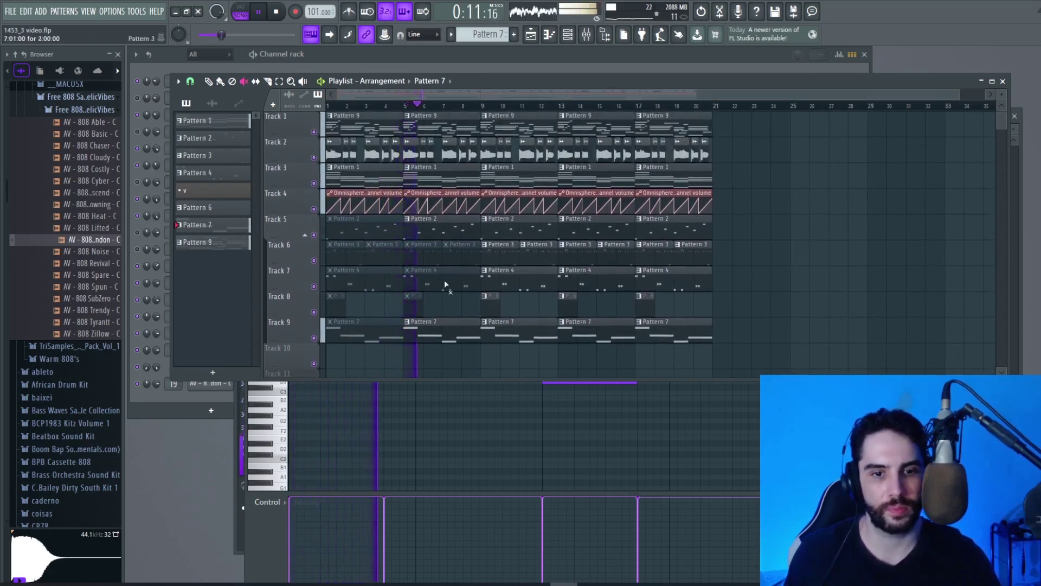
click(440, 331)
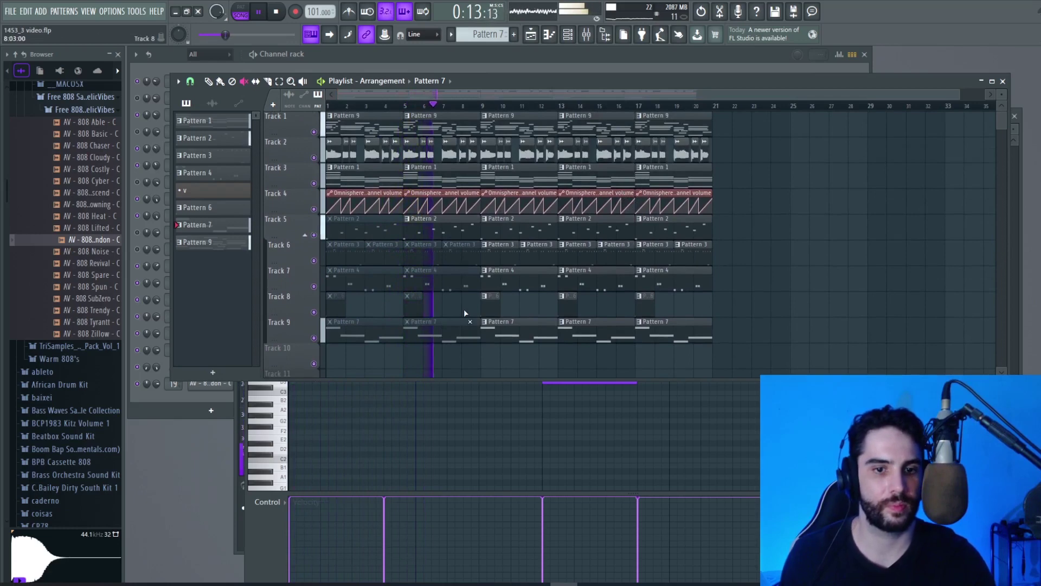
click(586, 34)
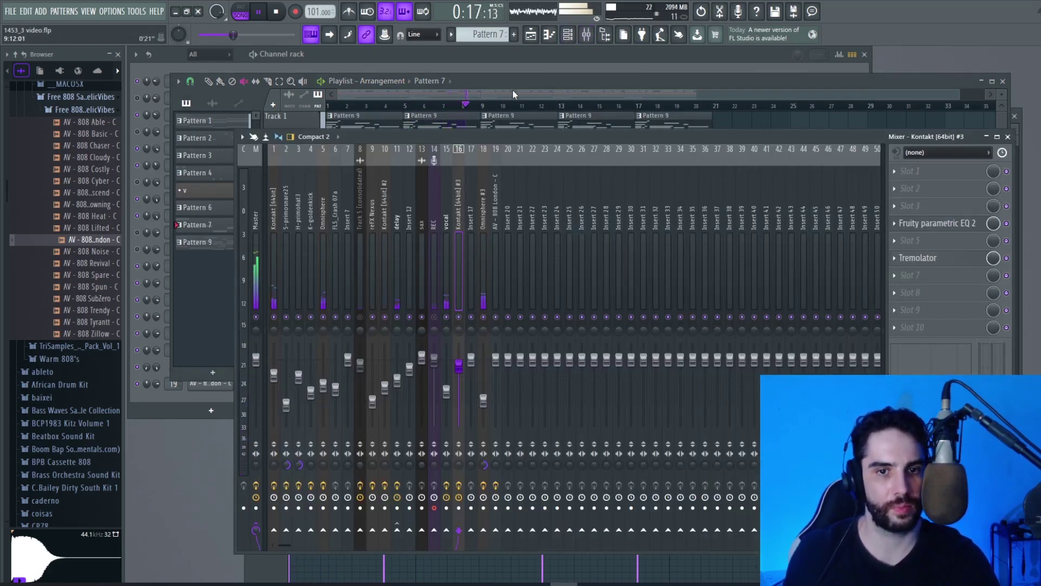
drag(512, 90, 542, 90)
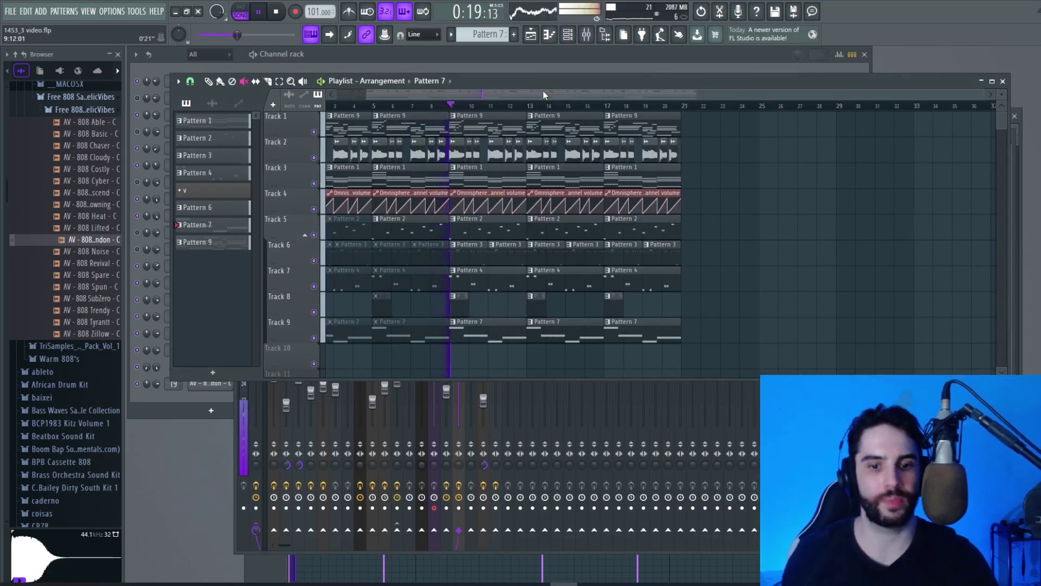
right_click(543, 313)
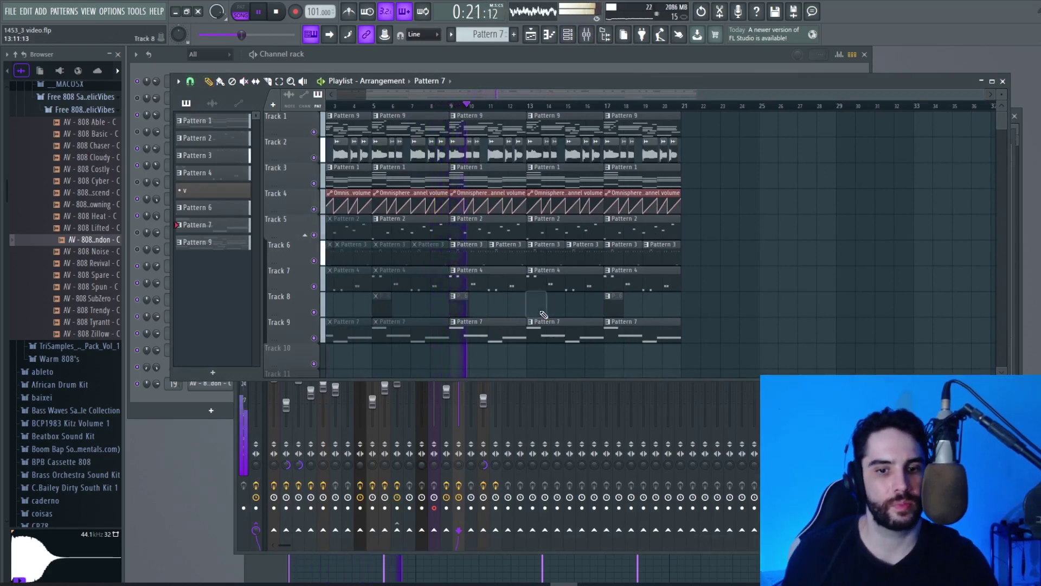
key(space)
- Check the REC insert in the mixer and play the arrangement from bar 8 in the playlist
key(F9)
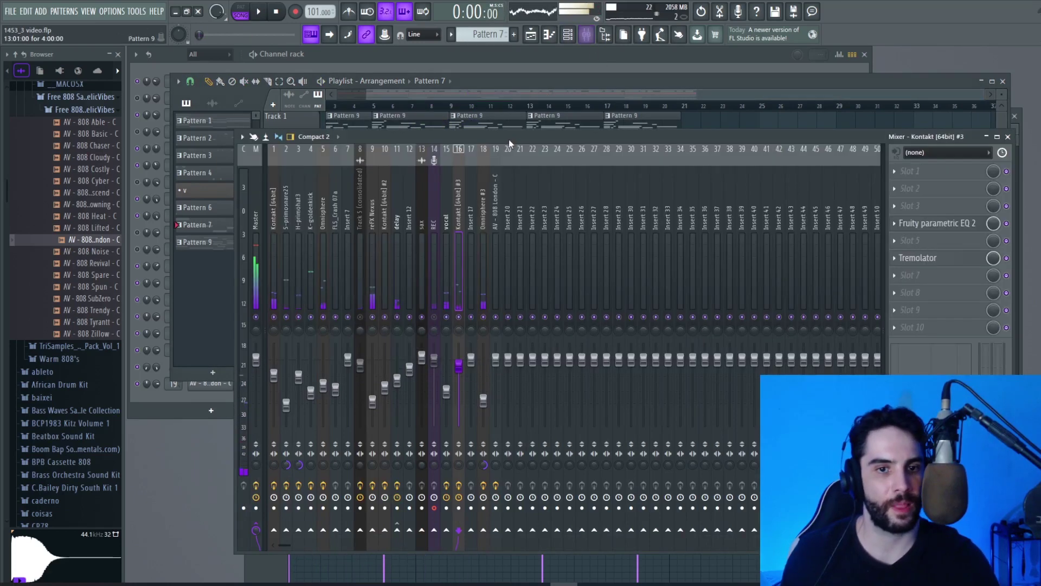
click(435, 212)
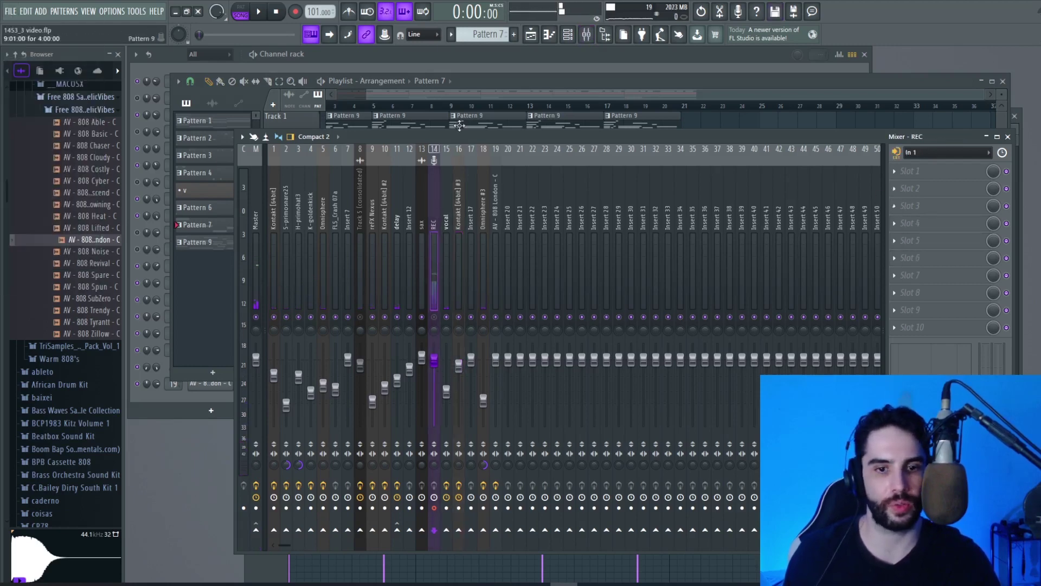
click(531, 35)
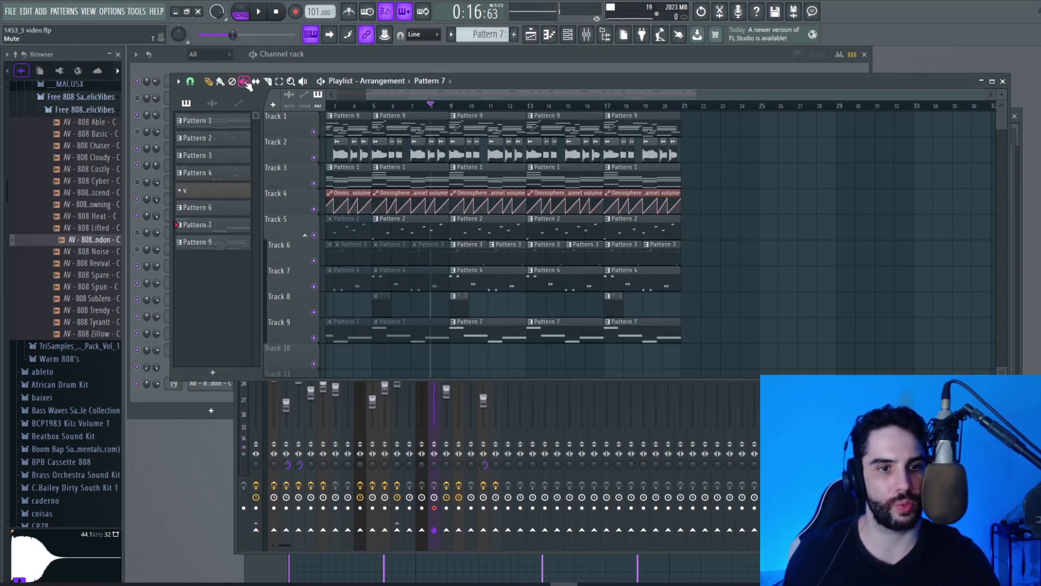
key(space)
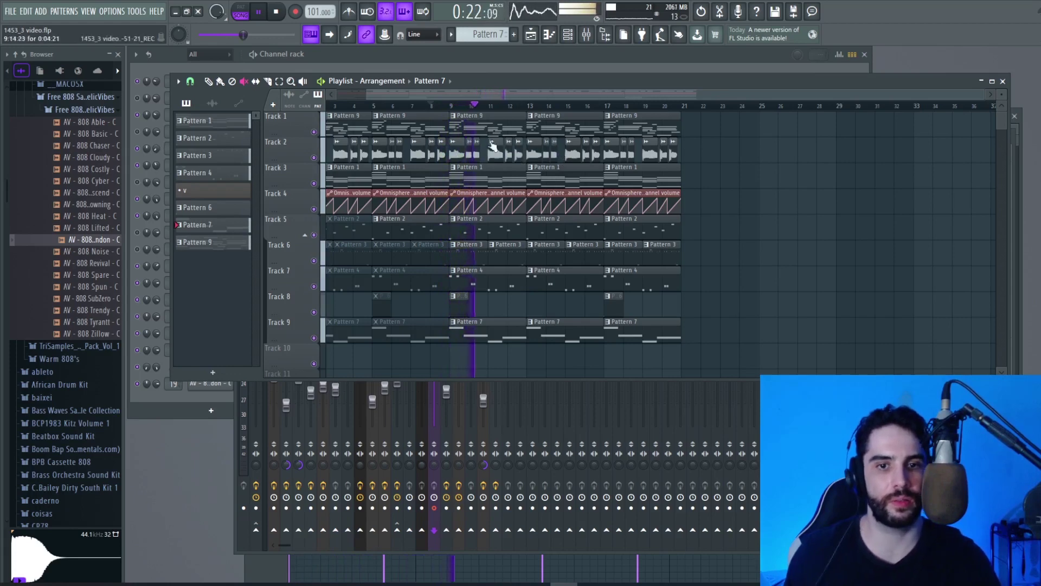
- Stop playback and load Little AlterBoy [64bit] into effect slot 4 of the vocal mixer insert
click(586, 35)
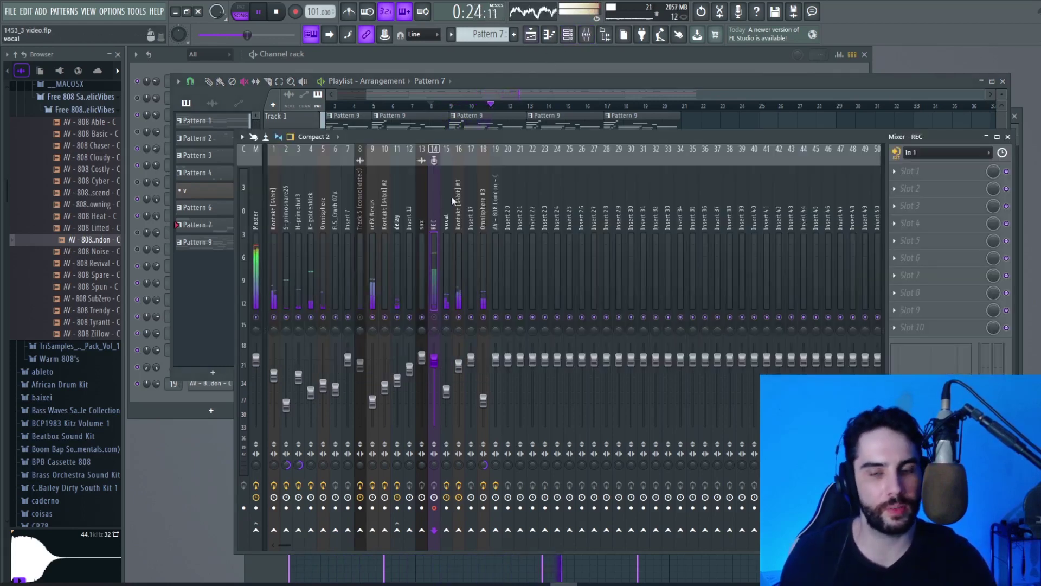
click(444, 222)
key(space)
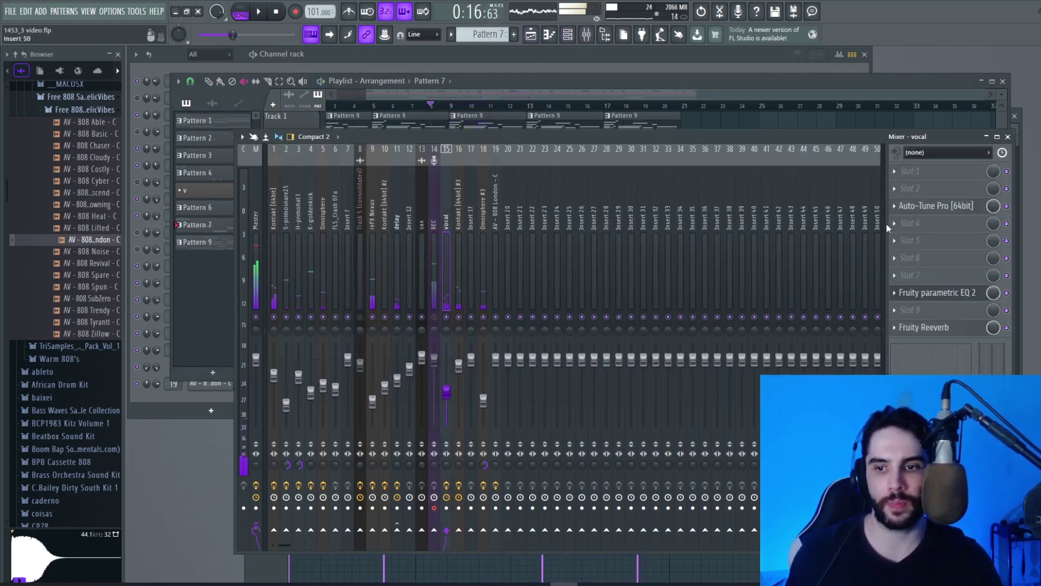
click(907, 223)
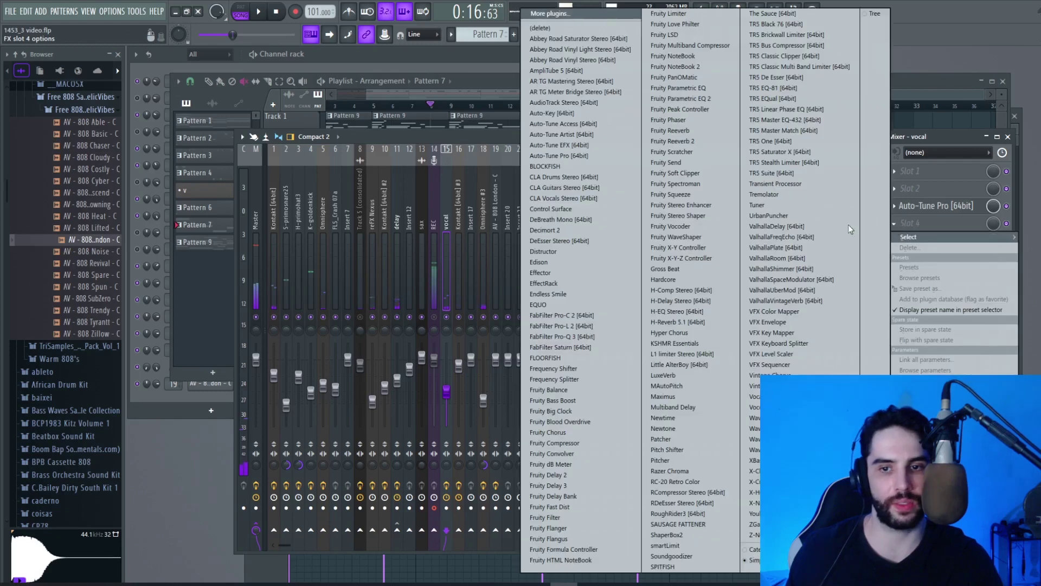
click(702, 364)
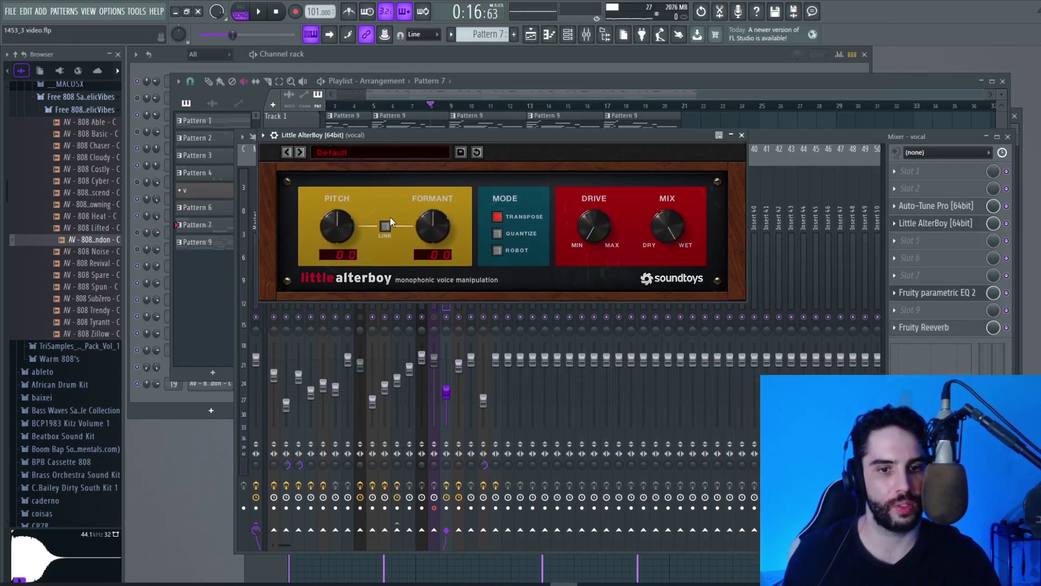
- Try Little AlterBoy's pitch at -12.0 semitones on the vocal while playing the arrangement from bar 8
drag(337, 213, 356, 399)
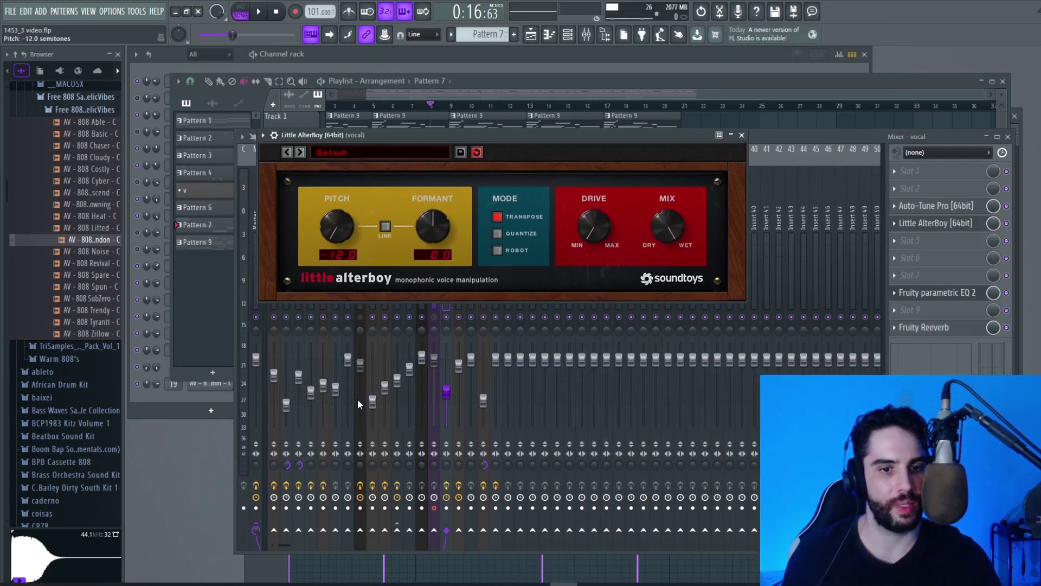
click(741, 135)
click(642, 83)
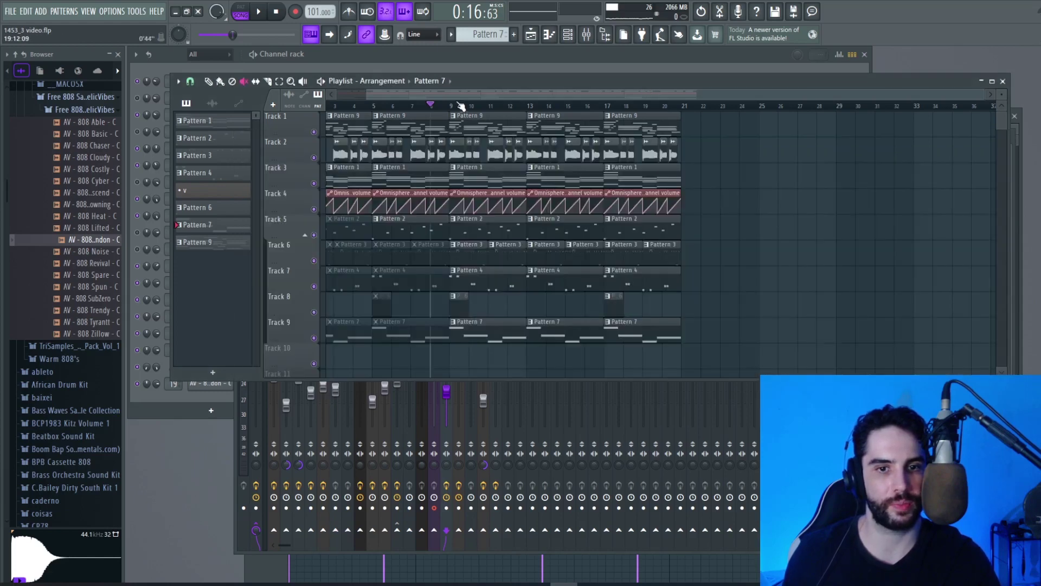
click(586, 35)
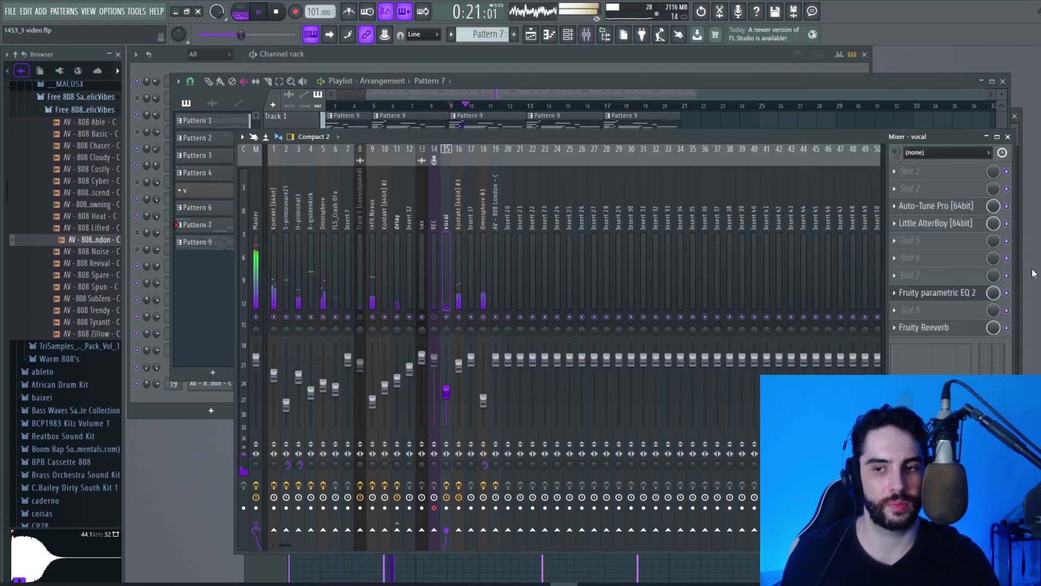
click(935, 223)
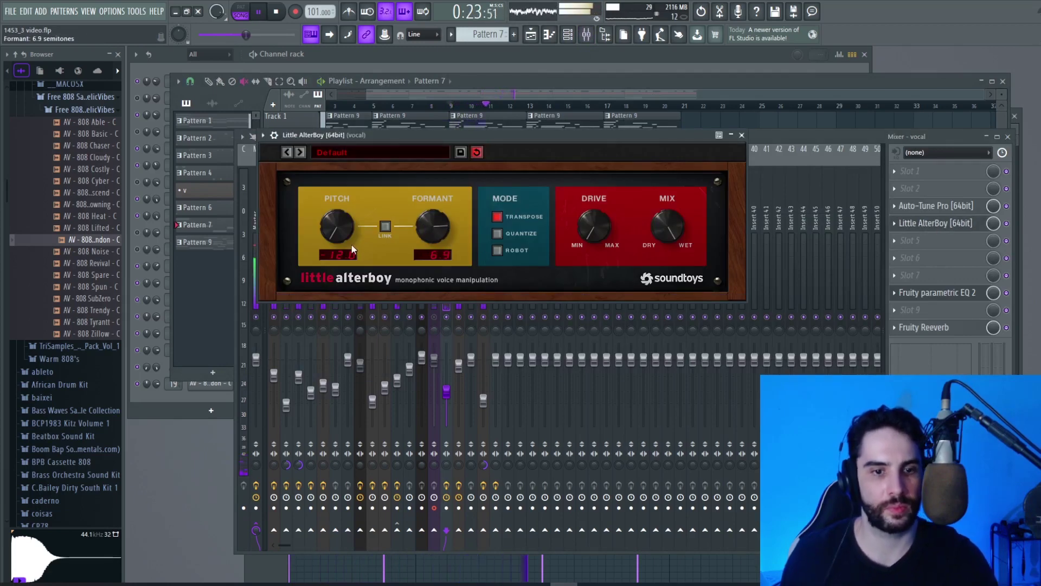
- Set Little AlterBoy's pitch to 12.0 semitones, adjust the formant by ear while playing the beat, and close the plugin
drag(344, 190, 394, 200)
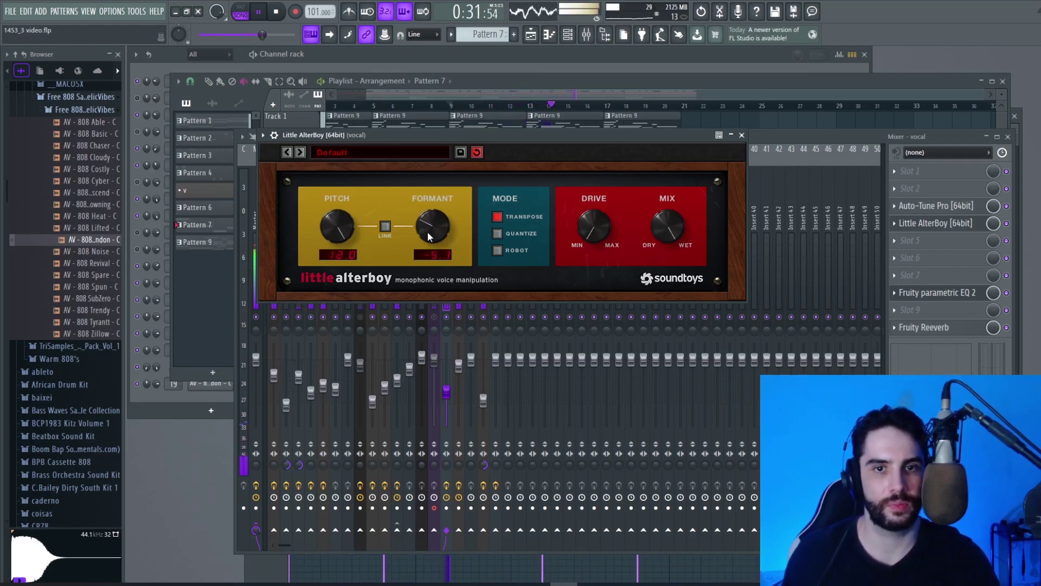
drag(433, 233, 434, 221)
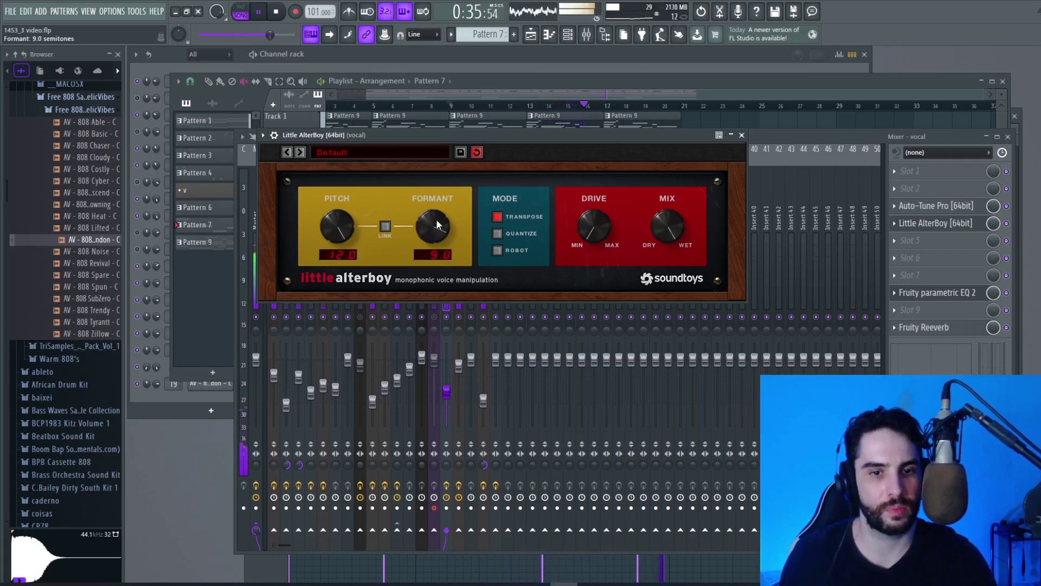
drag(434, 233, 433, 217)
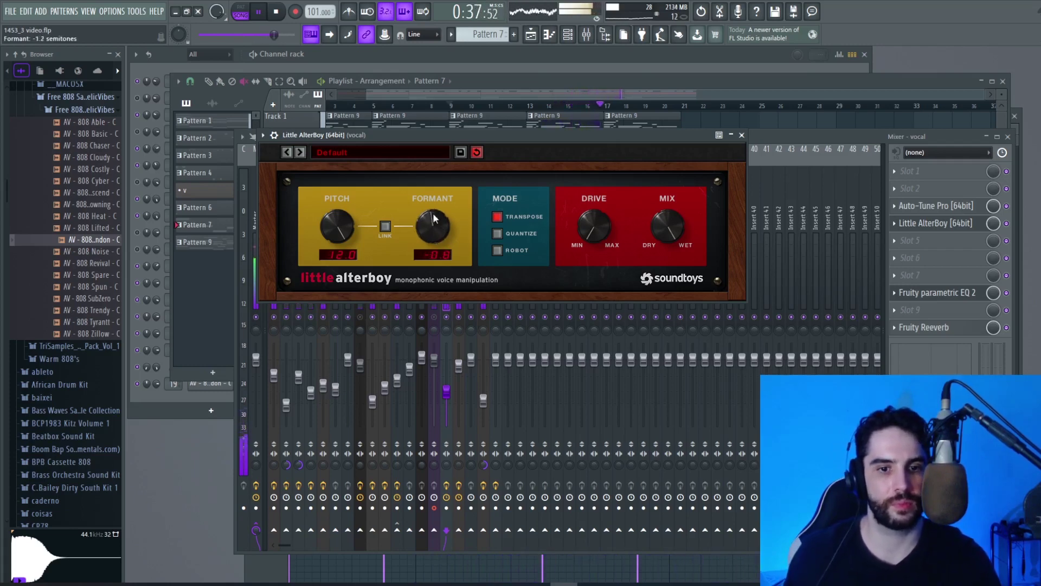
click(261, 12)
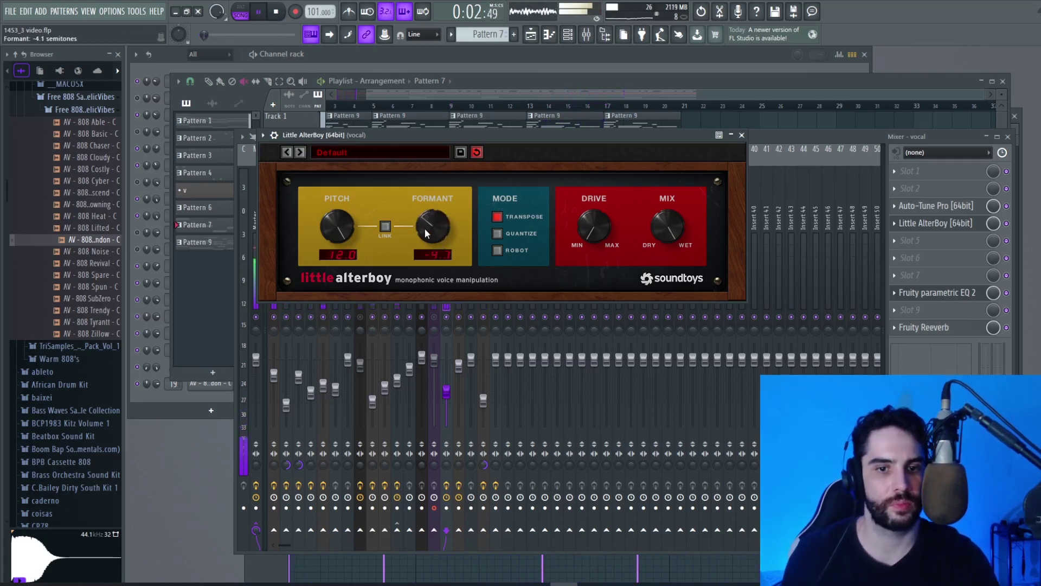
drag(443, 202, 429, 219)
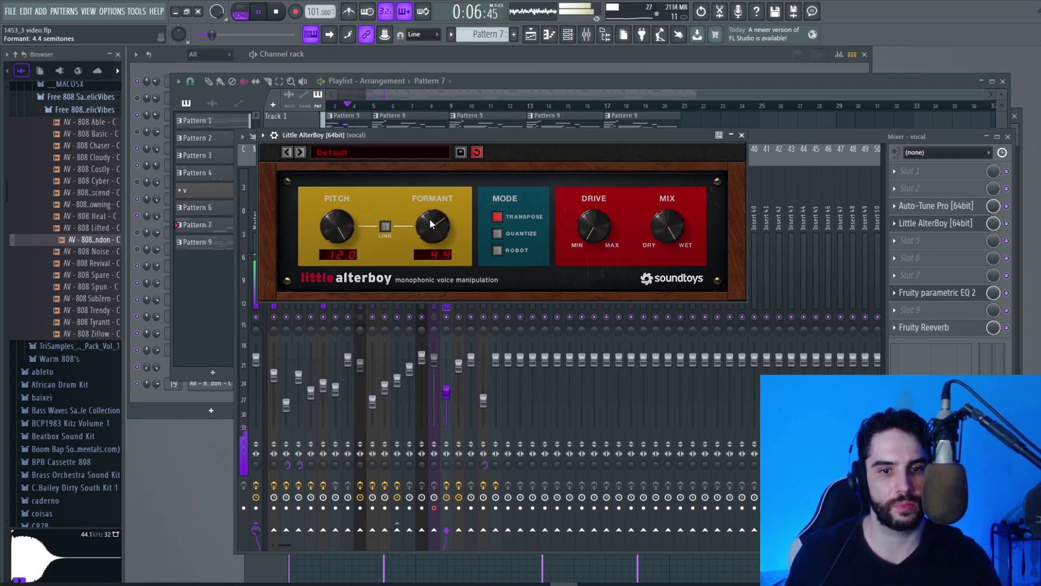
click(741, 135)
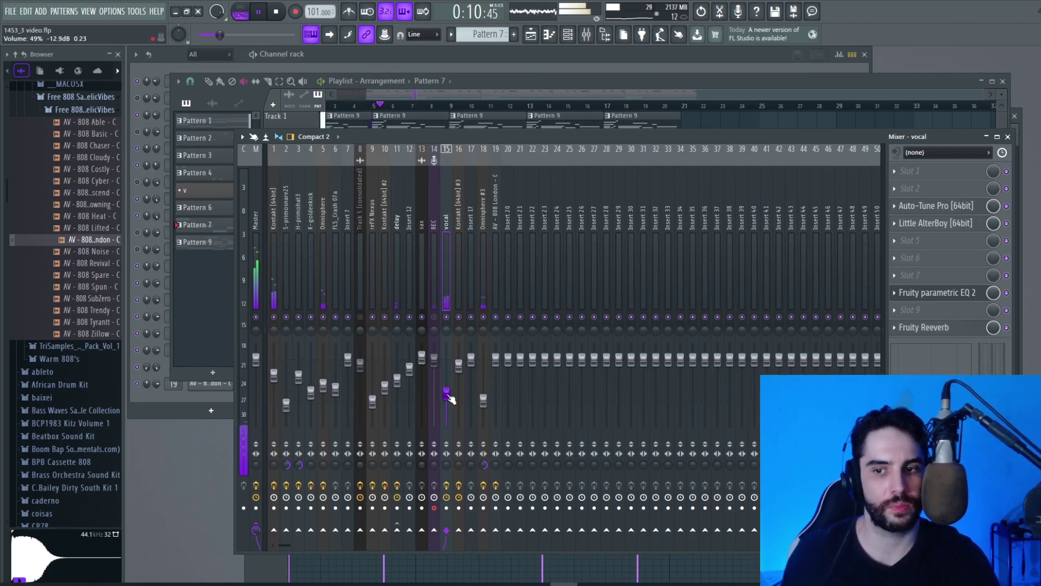
- Stop playback and create an automation clip for Little AlterBoy's mix level on the vocal mixer insert
key(space)
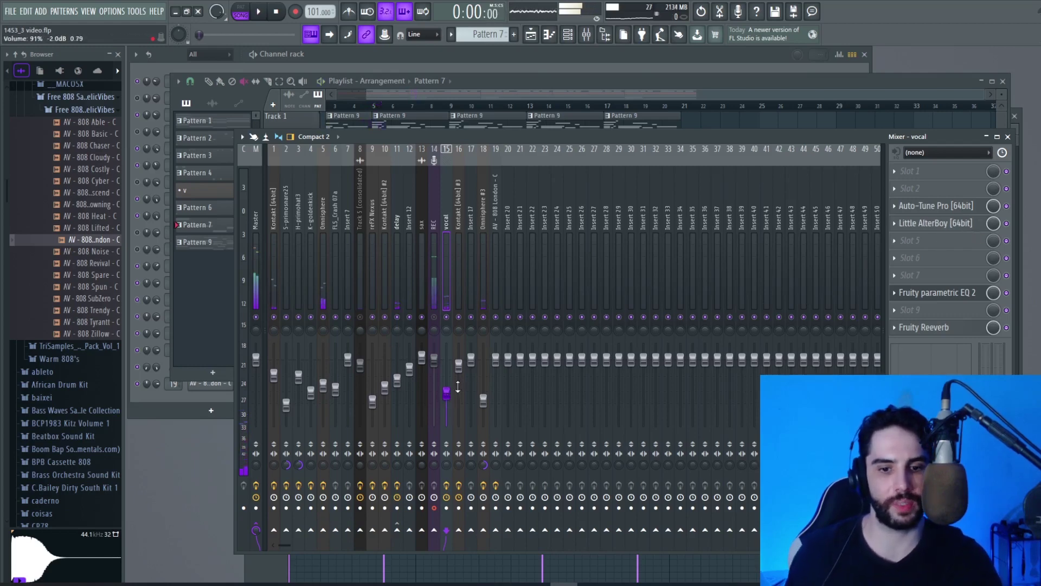
right_click(994, 224)
click(1013, 304)
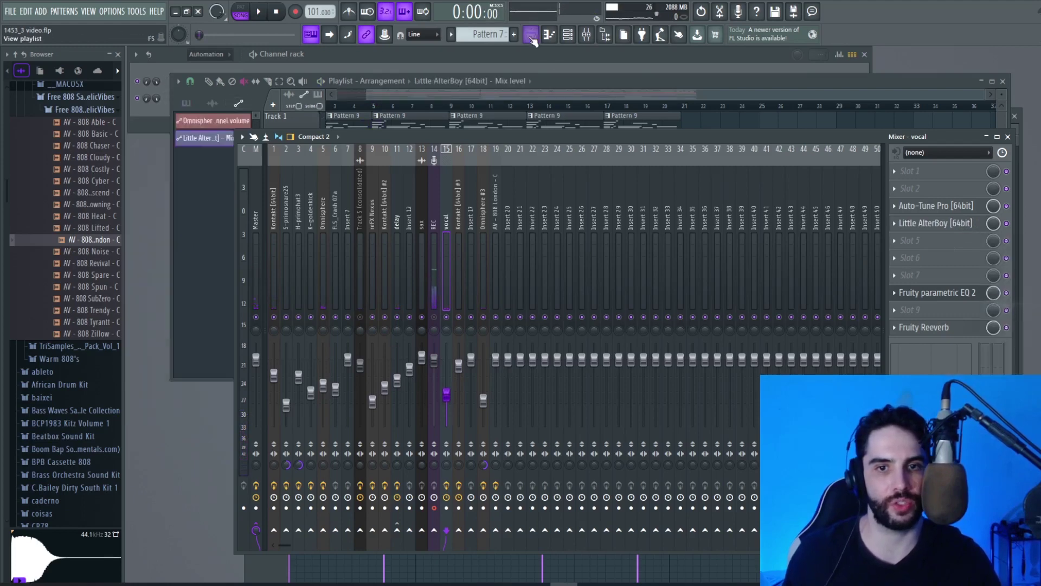
- Move the Little AlterBoy mix level automation clip on Track 10 to bar 1 and play the arrangement from the start
click(531, 35)
scroll(451, 272, down, 3)
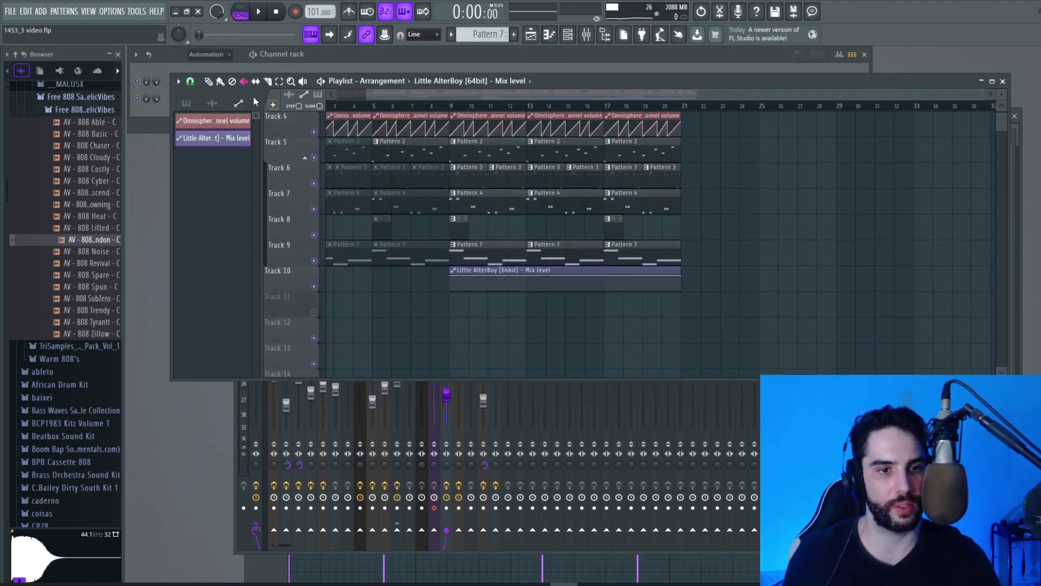
drag(497, 267, 373, 270)
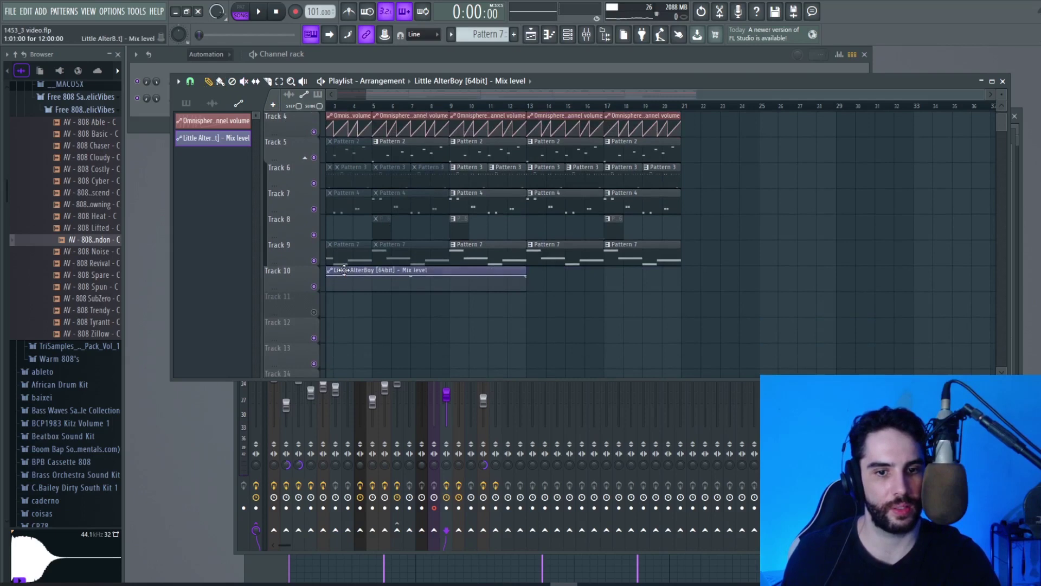
scroll(375, 281, up, 3)
scroll(375, 281, down, 1)
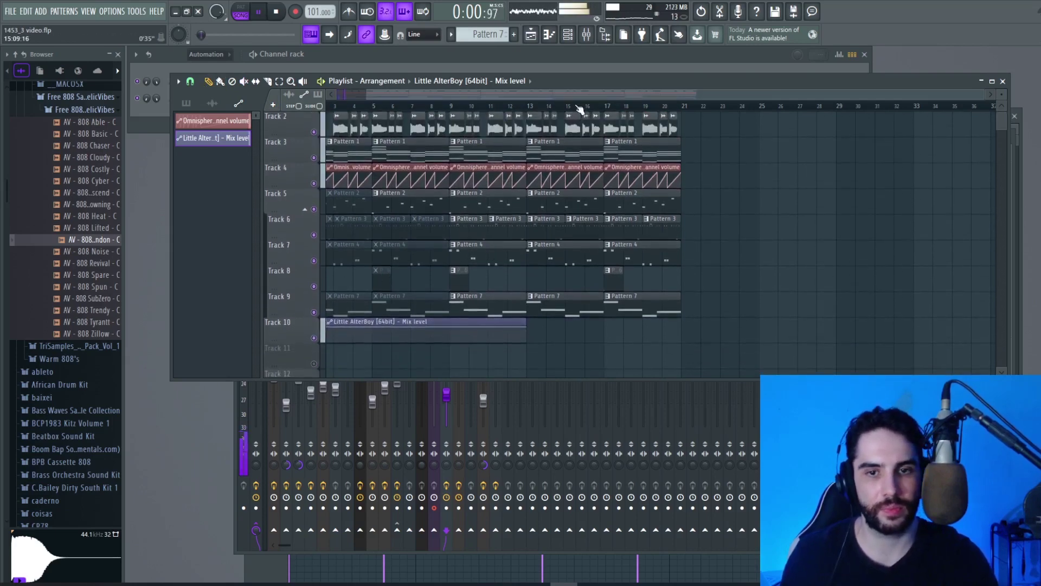
drag(961, 92, 638, 94)
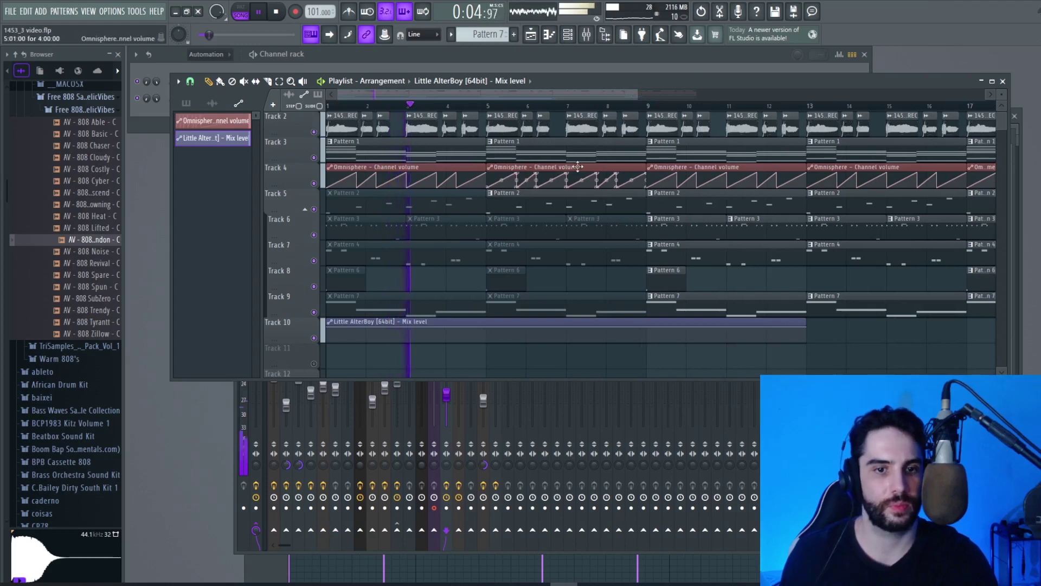
- Extend the Little AlterBoy mix level automation clip to bar 21 and drop its level to the minimum from bar 9
click(591, 36)
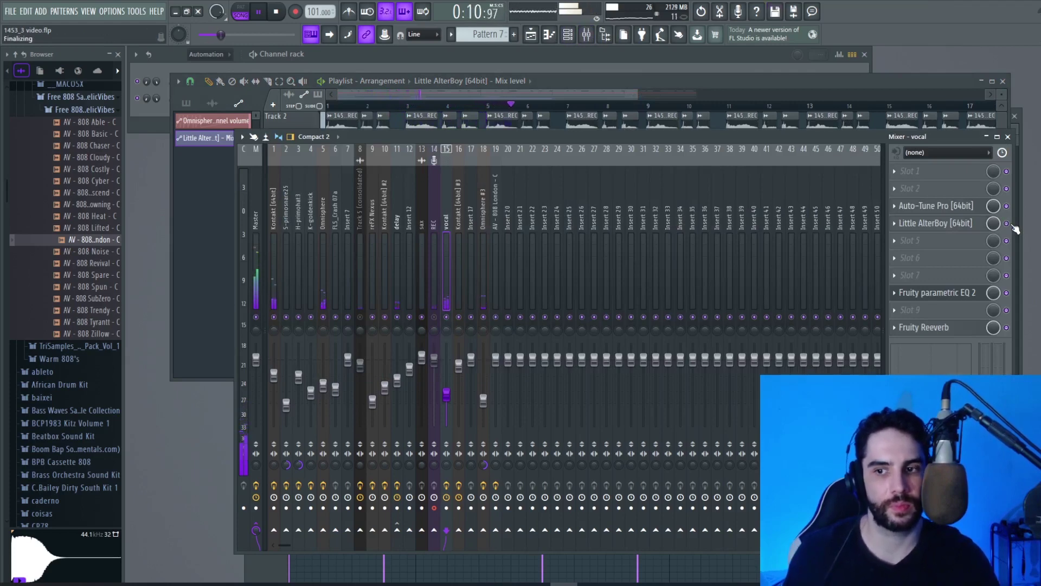
click(606, 83)
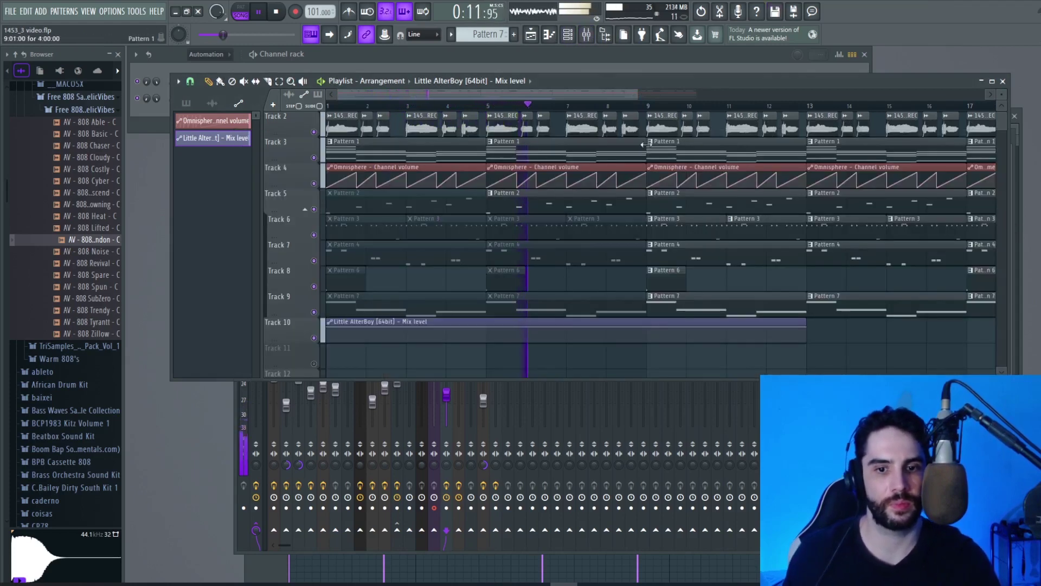
click(593, 35)
drag(636, 89, 823, 89)
drag(629, 324, 827, 325)
mouse_move(535, 335)
mouse_down()
mouse_move(526, 336)
mouse_move(629, 330)
mouse_move(721, 342)
mouse_up()
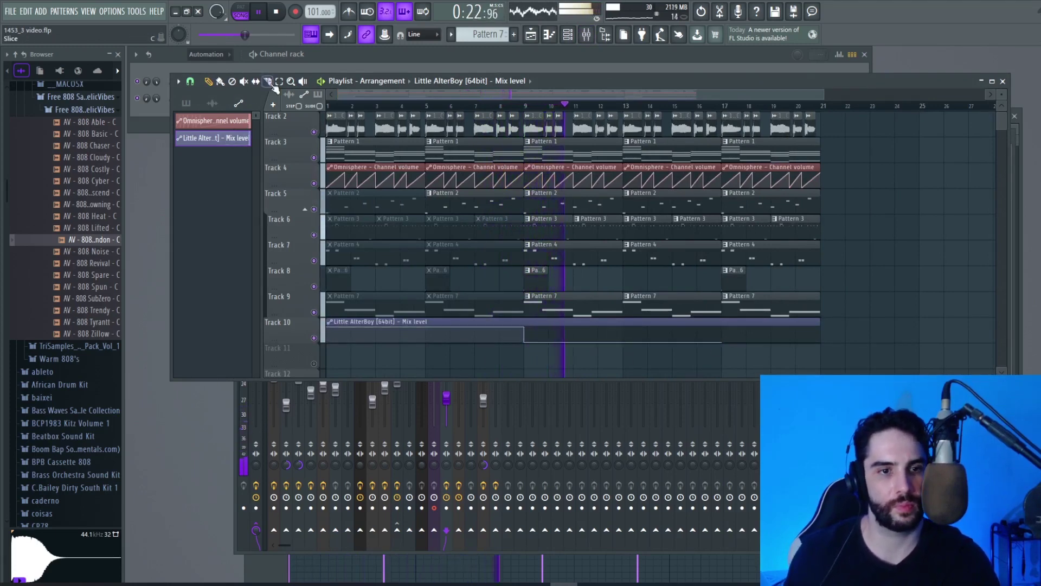
- Slice off and delete the mix level automation after bar 17, and split the clip at bar 9
drag(725, 338, 758, 328)
right_click(756, 329)
key(space)
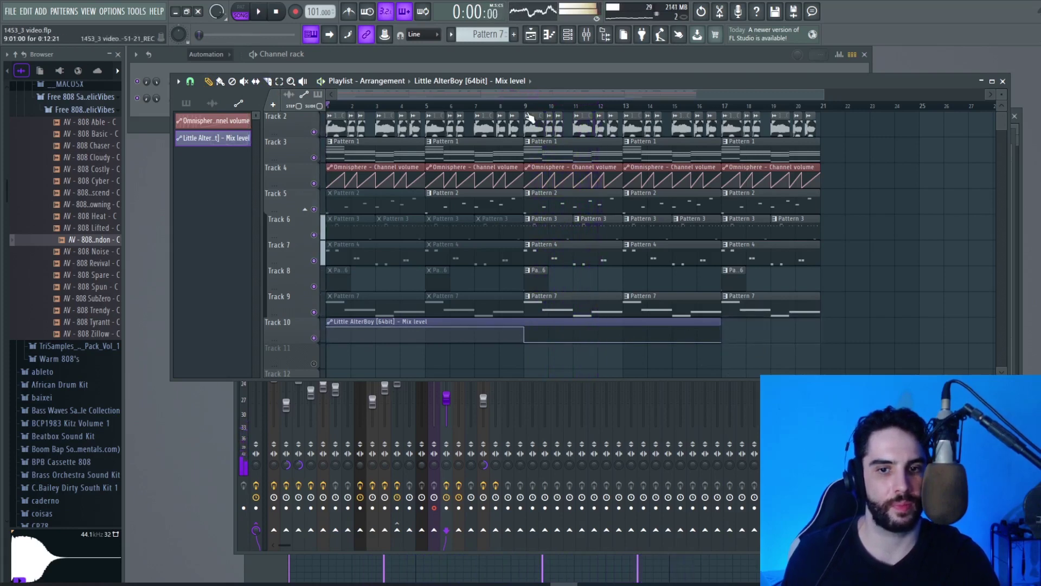
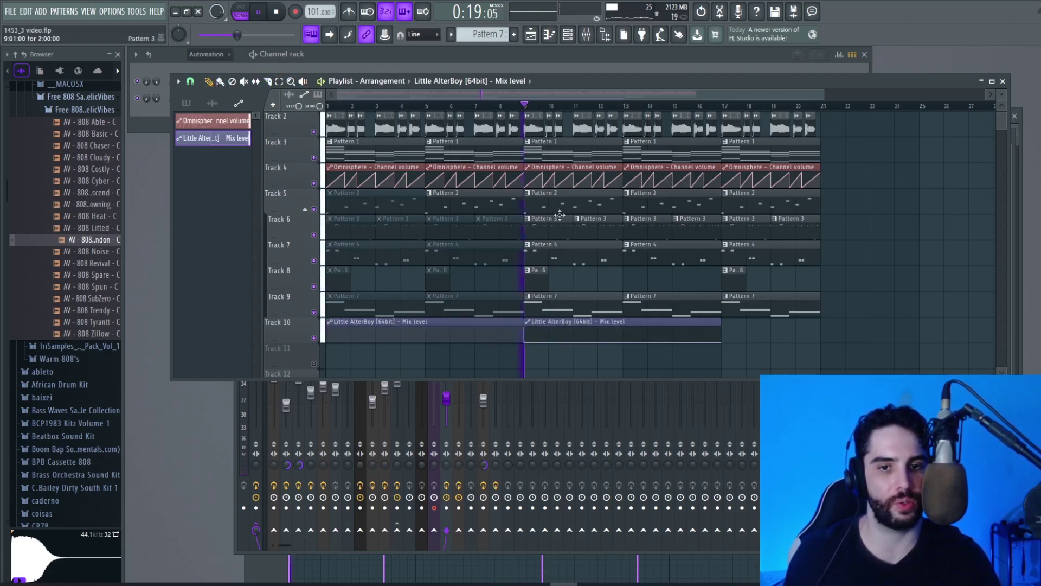
- Play from bar 5 and check how the automation controls Little AlterBoy's mix level on the vocal mixer insert
click(429, 107)
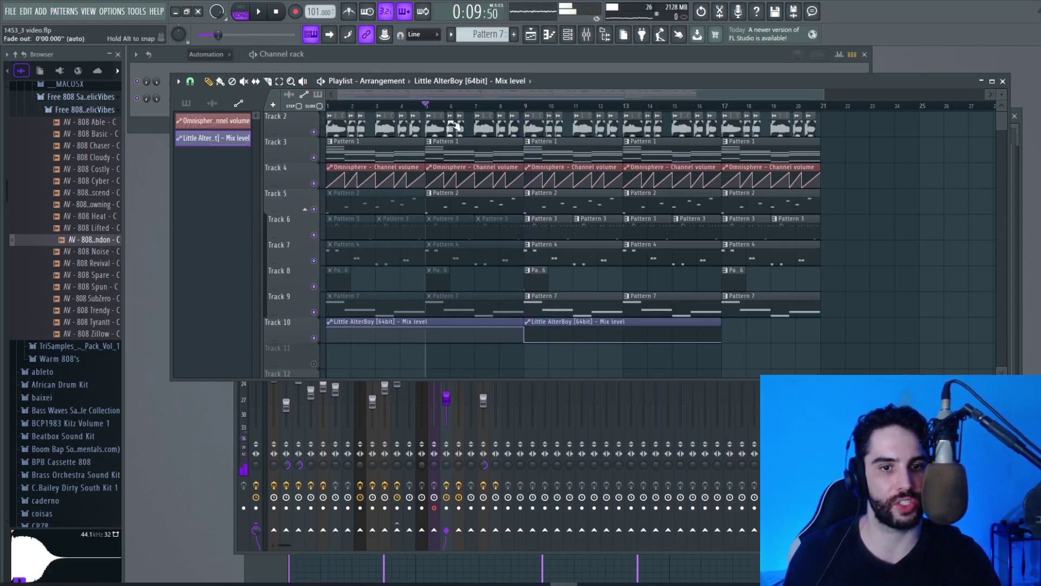
click(597, 35)
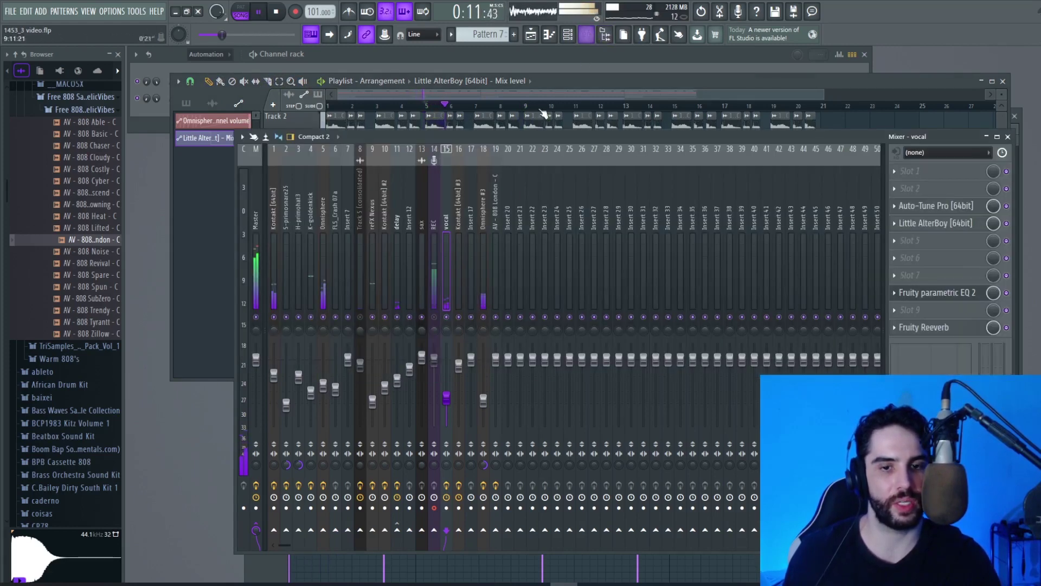
click(938, 228)
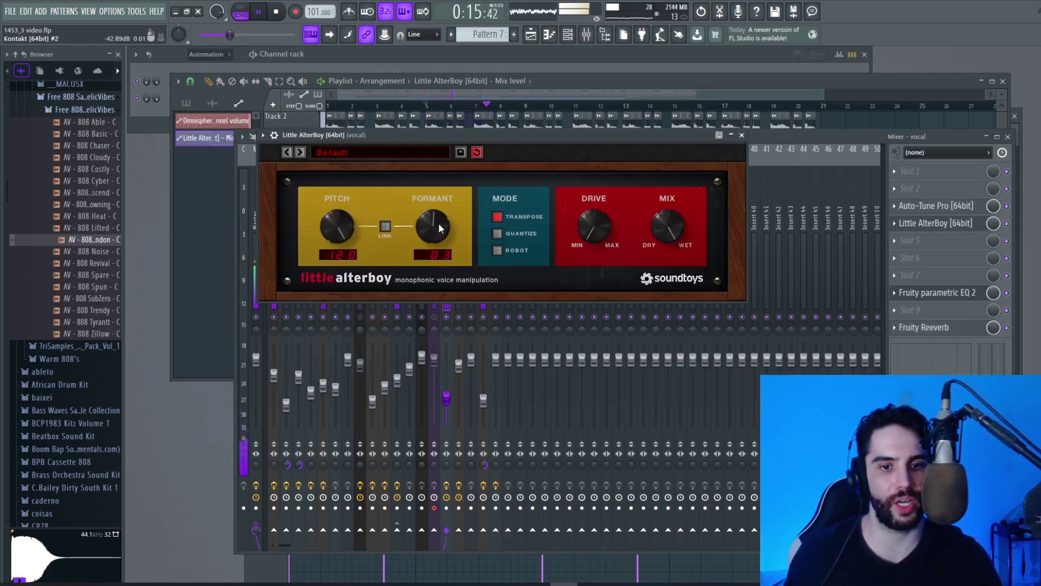
click(742, 135)
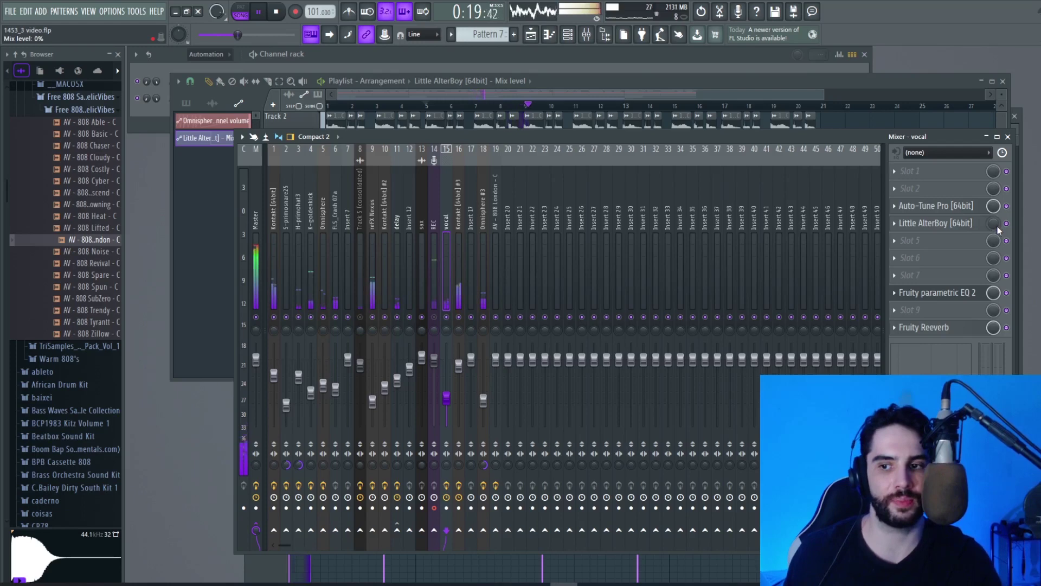
click(561, 89)
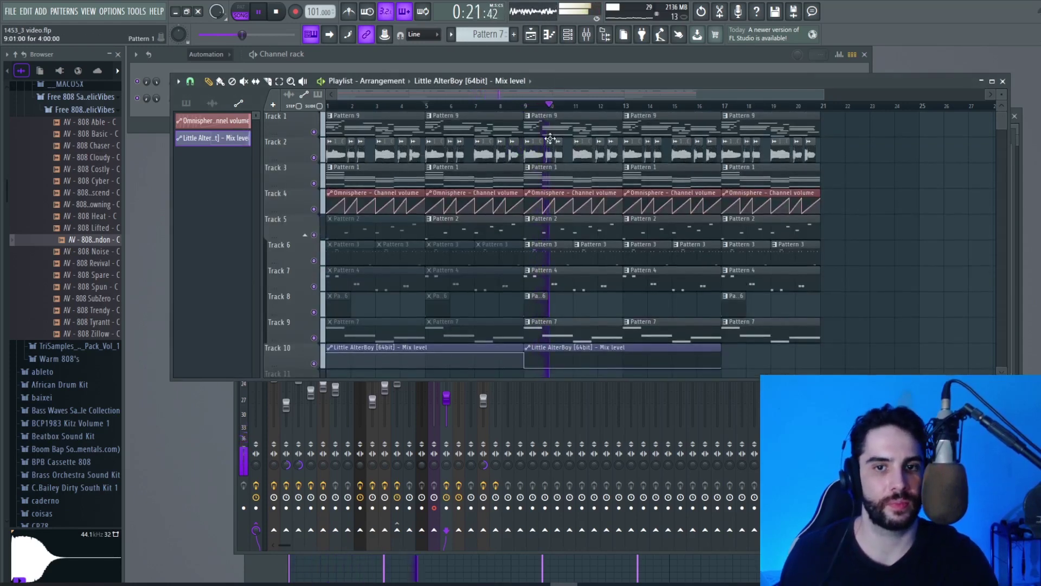
drag(819, 99, 869, 97)
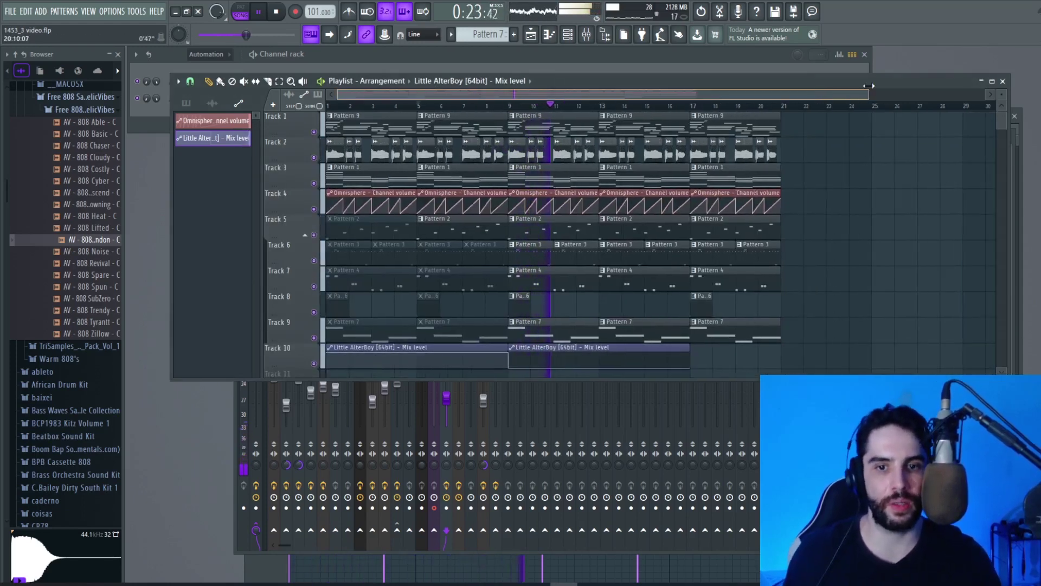
drag(460, 95, 520, 92)
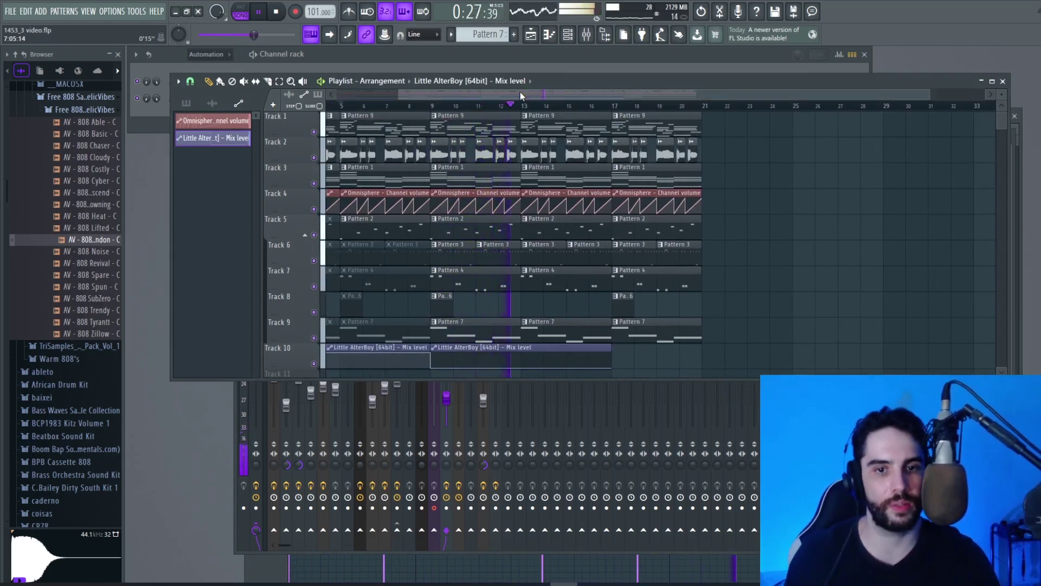
click(76, 97)
click(586, 36)
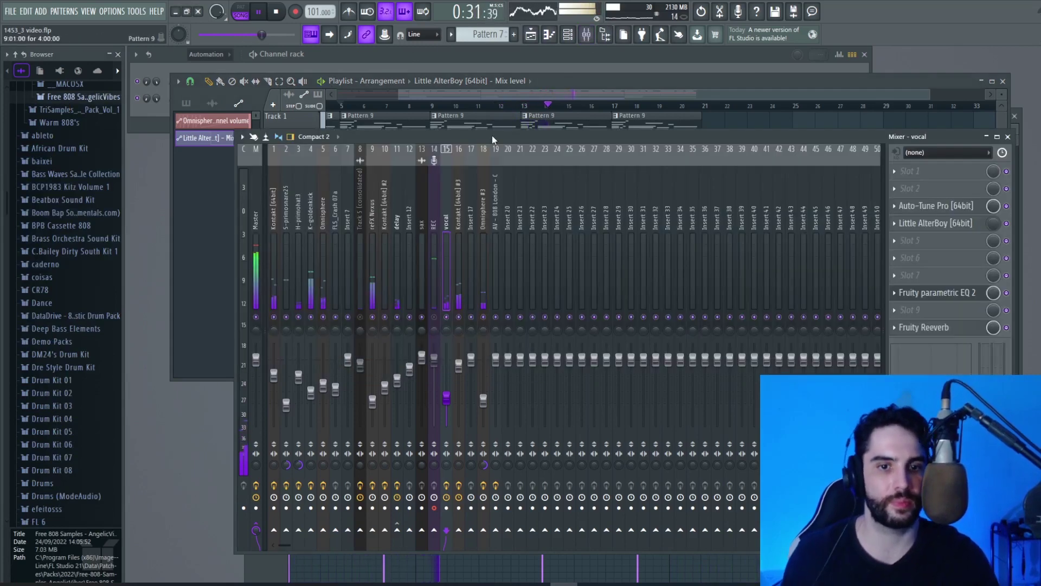
- Stop playback and delete the vocal clips between bars 17 and 21 on Track 2 of the playlist
click(543, 86)
key(space)
right_click(676, 155)
right_click(629, 155)
- Select the vocal clips from bar 9 to 17 on Track 2, audition them from bar 5, and clear the selection
drag(644, 136, 431, 163)
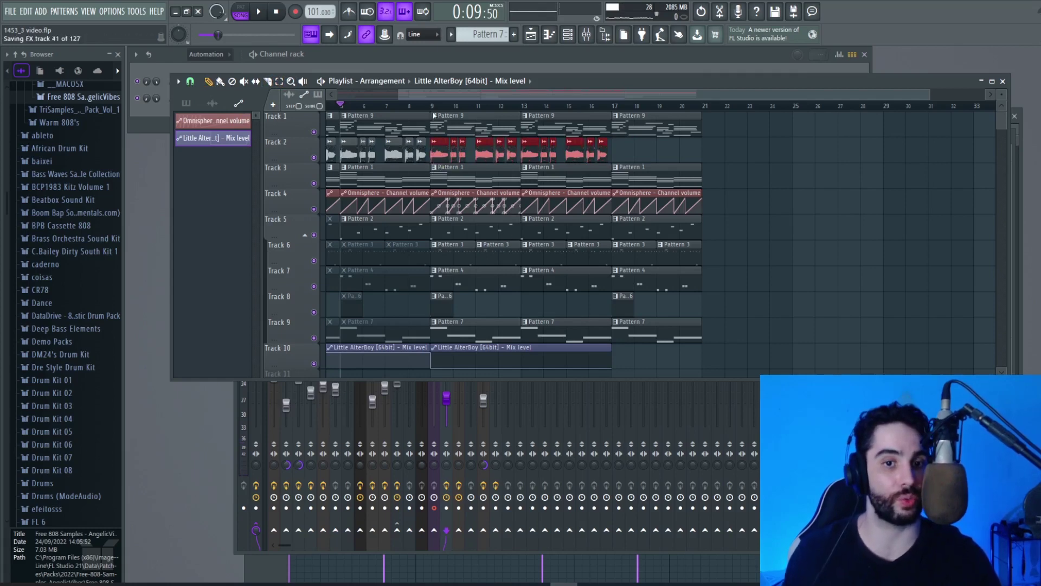
key(space)
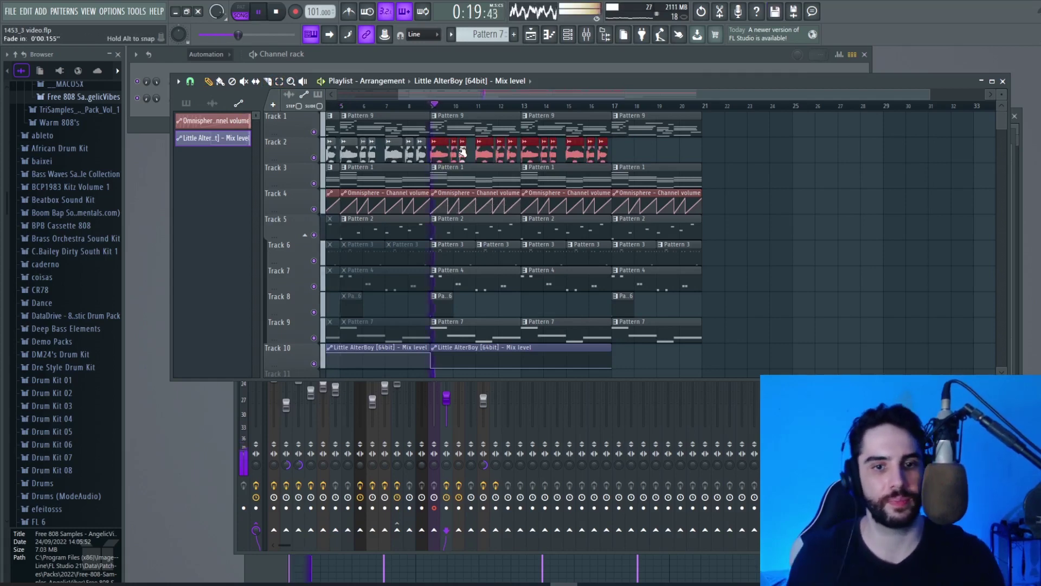
scroll(1005, 107, up, 2)
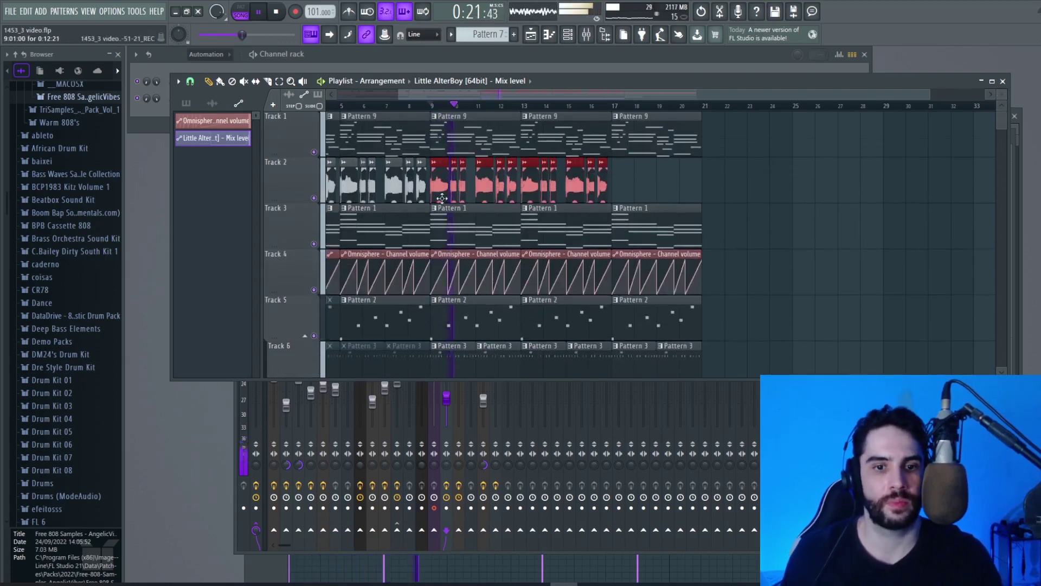
click(727, 180)
right_click(762, 163)
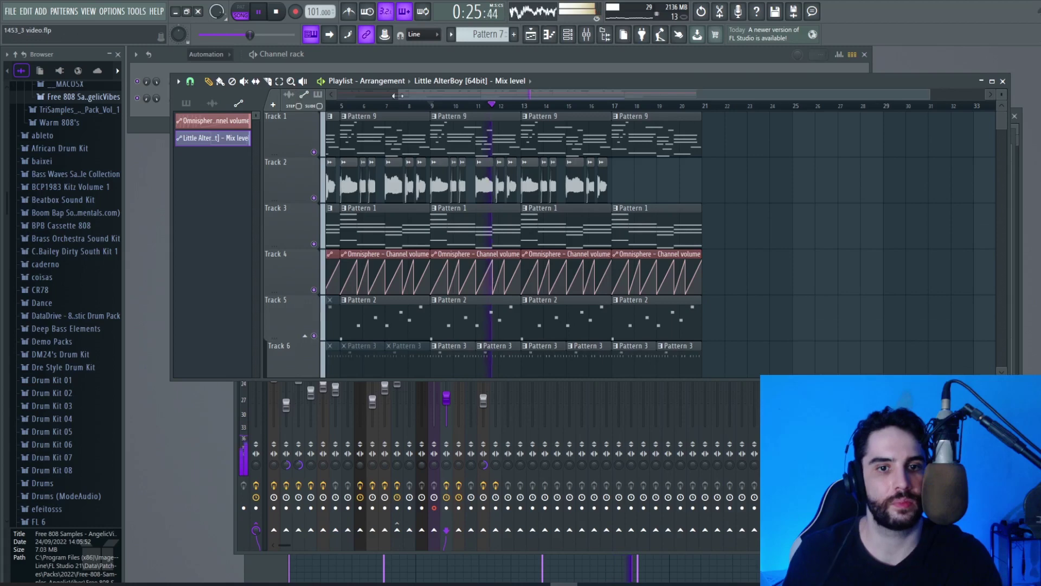
- Replay from the start and shift the low-pass band 7 of the vocal's Fruity parametric EQ 2 to about 5291 Hz
drag(396, 94, 335, 93)
key(space)
key(space)
click(586, 34)
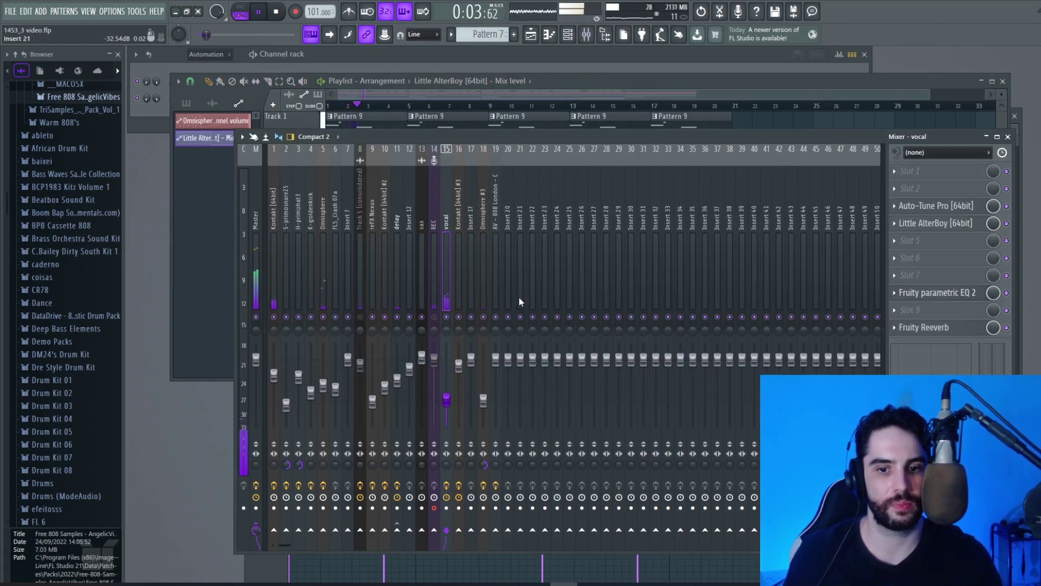
click(922, 294)
drag(502, 287, 513, 288)
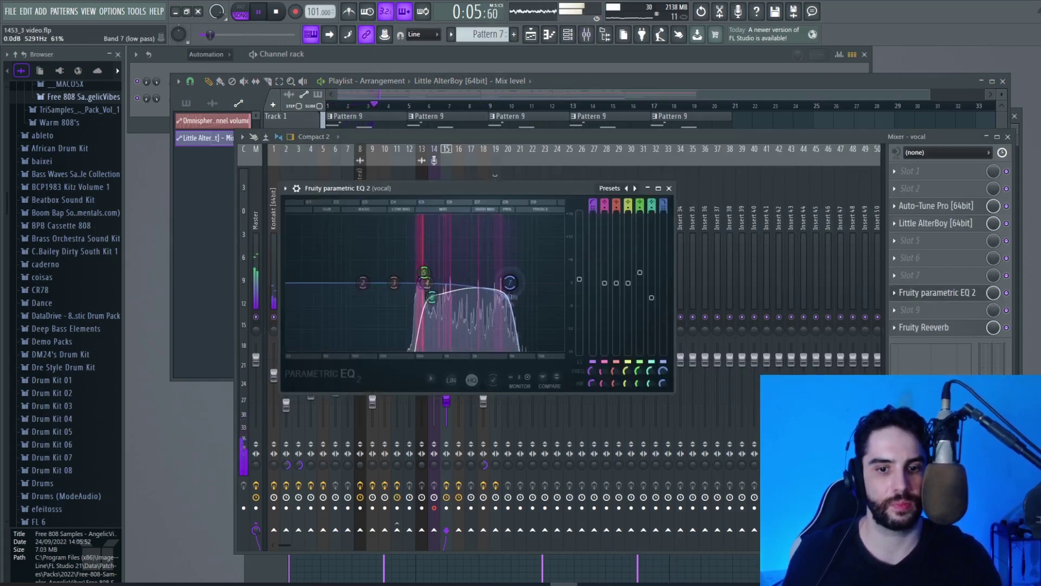
click(669, 188)
- Return to the playlist and save the project
click(567, 84)
drag(575, 92, 597, 93)
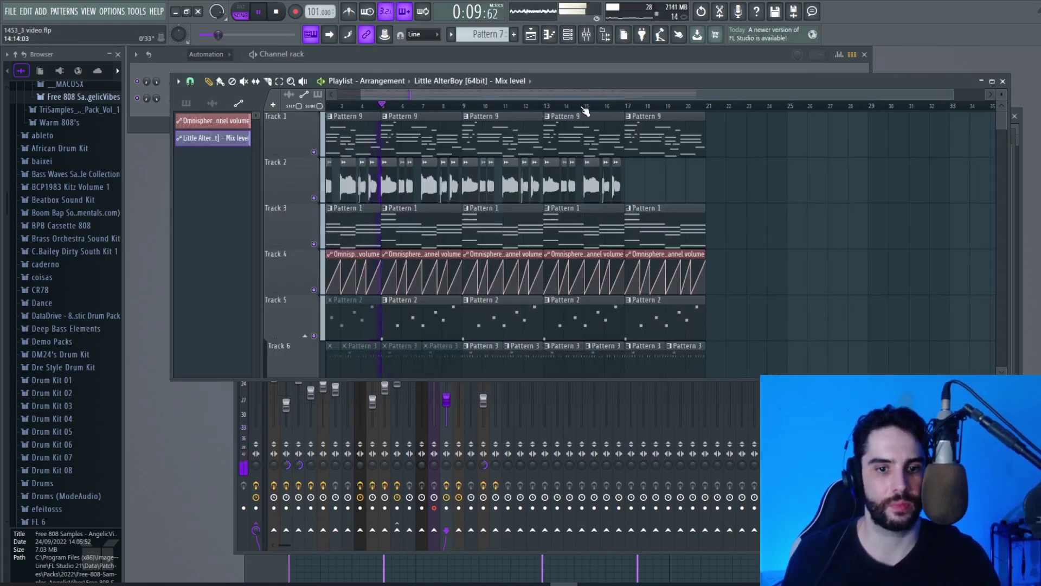
drag(950, 93, 780, 94)
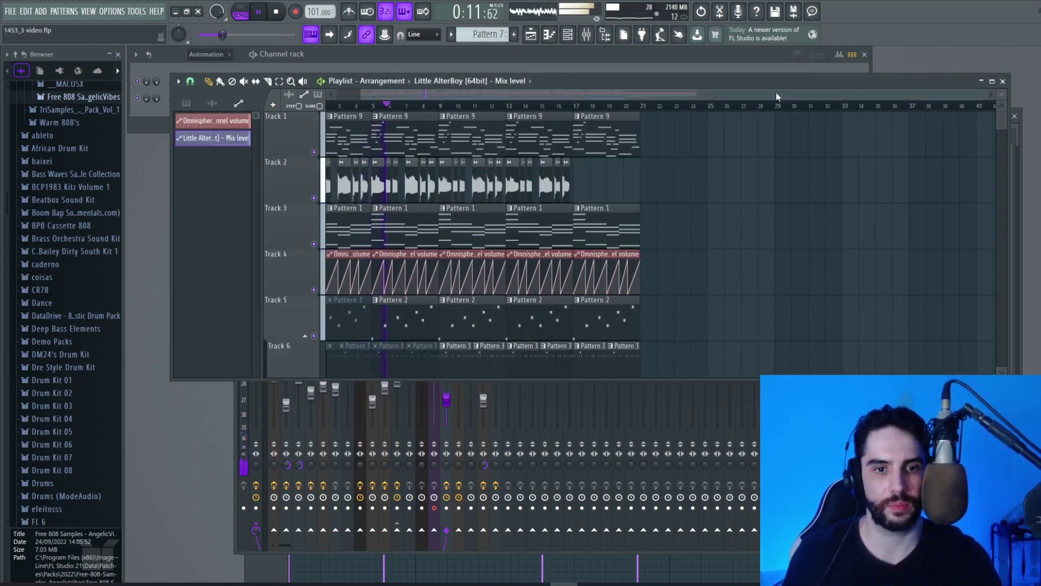
click(10, 11)
click(24, 62)
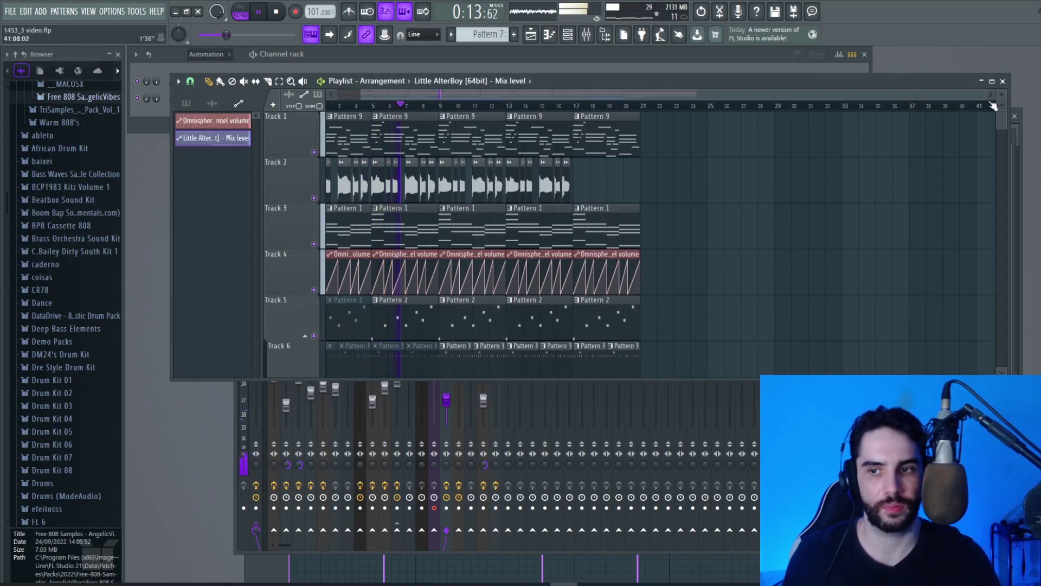
- Select all clips between bars 17 and 21, keep the snap at Bar, and duplicate them directly after the originals
scroll(568, 160, down, 5)
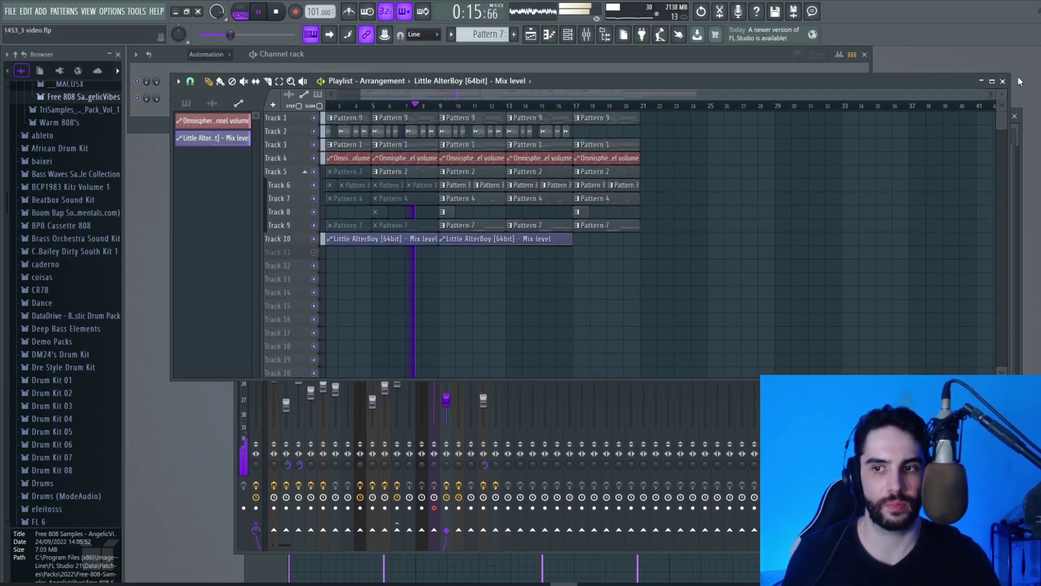
scroll(987, 97, up, 3)
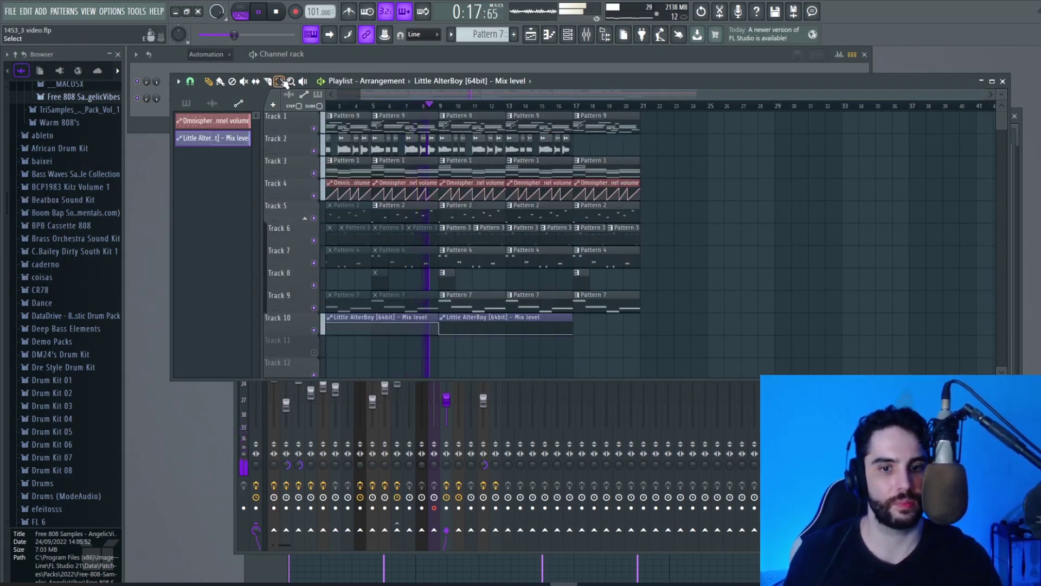
drag(678, 353, 576, 113)
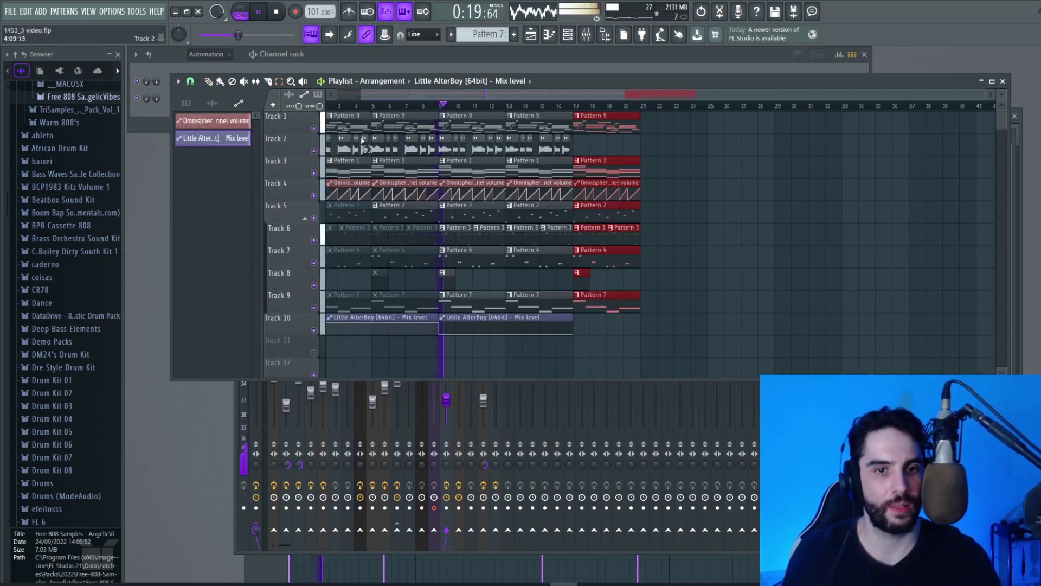
click(189, 82)
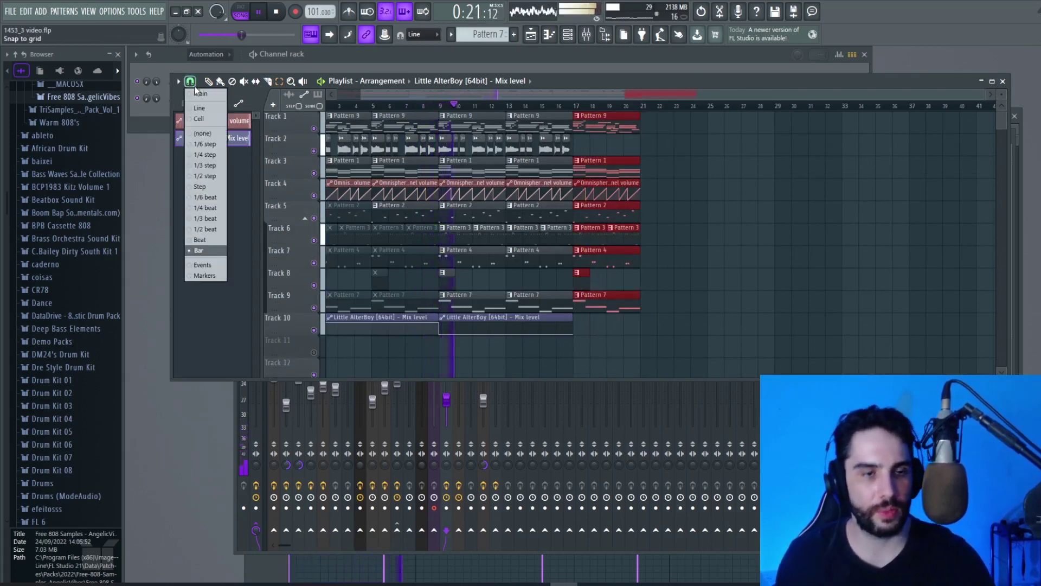
click(200, 246)
key(ctrl+b)
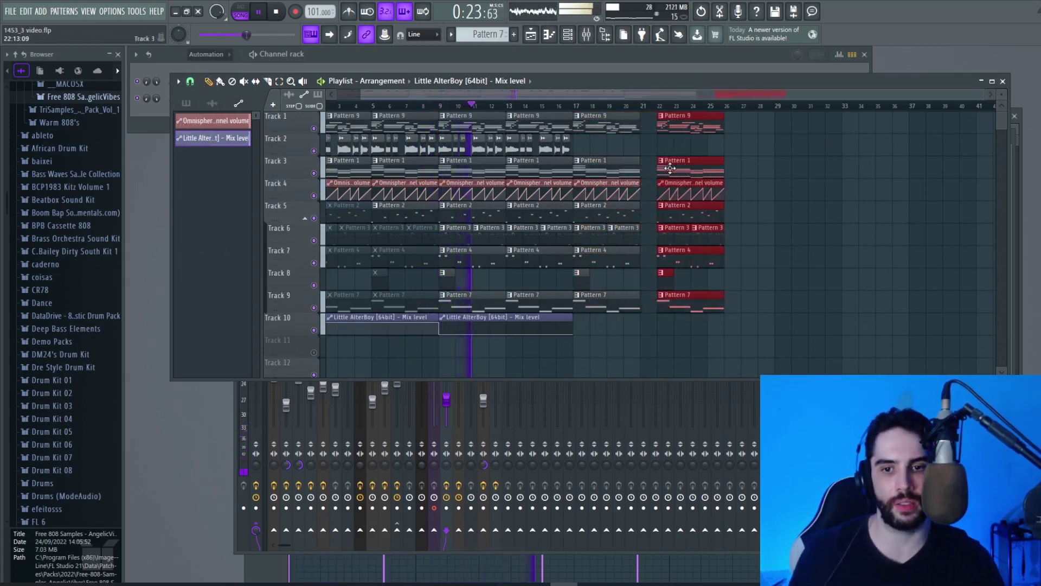
- Delete the duplicated Pattern 6 clip at bar 21 on Track 8 and stop playback
click(673, 281)
right_click(648, 274)
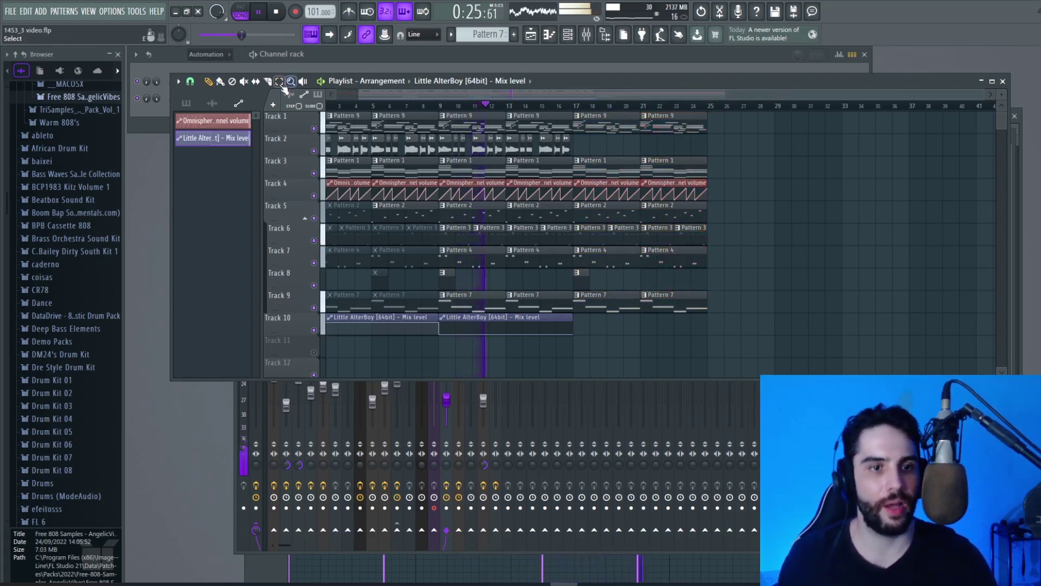
key(space)
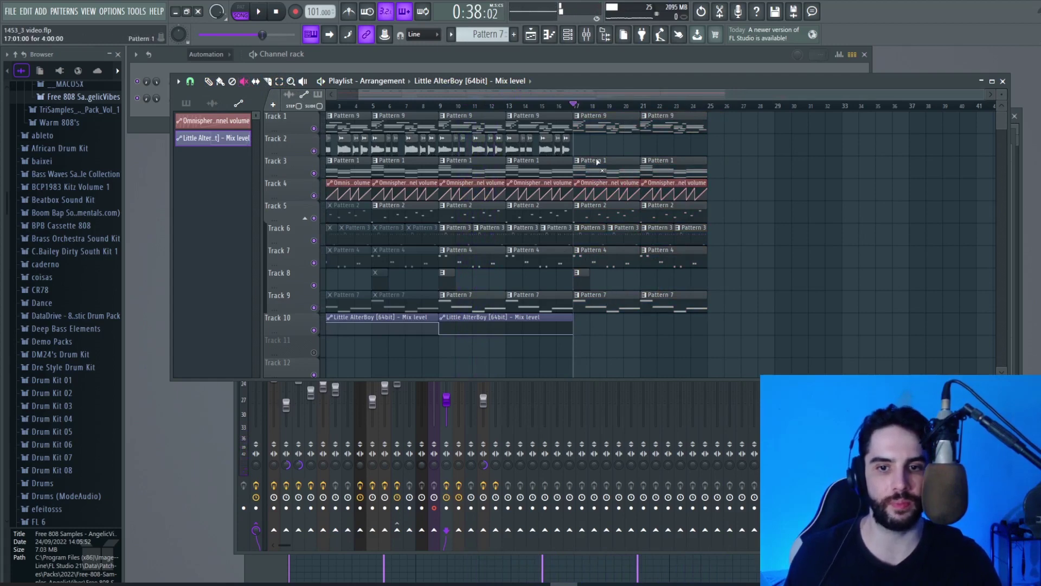
- Mute the Pattern 1, Pattern 2 and Pattern 7 clips between bars 17 and 25 and start playback
drag(605, 171, 656, 171)
drag(608, 218, 657, 214)
key(space)
- Select the clips on Tracks 1 to 8 between bars 17 and 25, duplicate them directly after the originals and stop playback
click(279, 80)
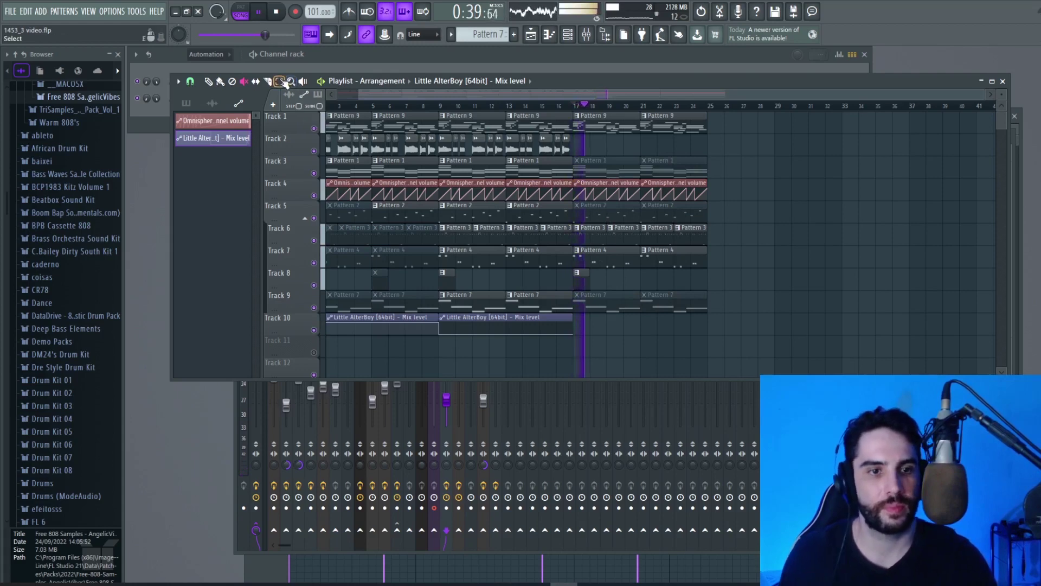
drag(716, 279, 580, 123)
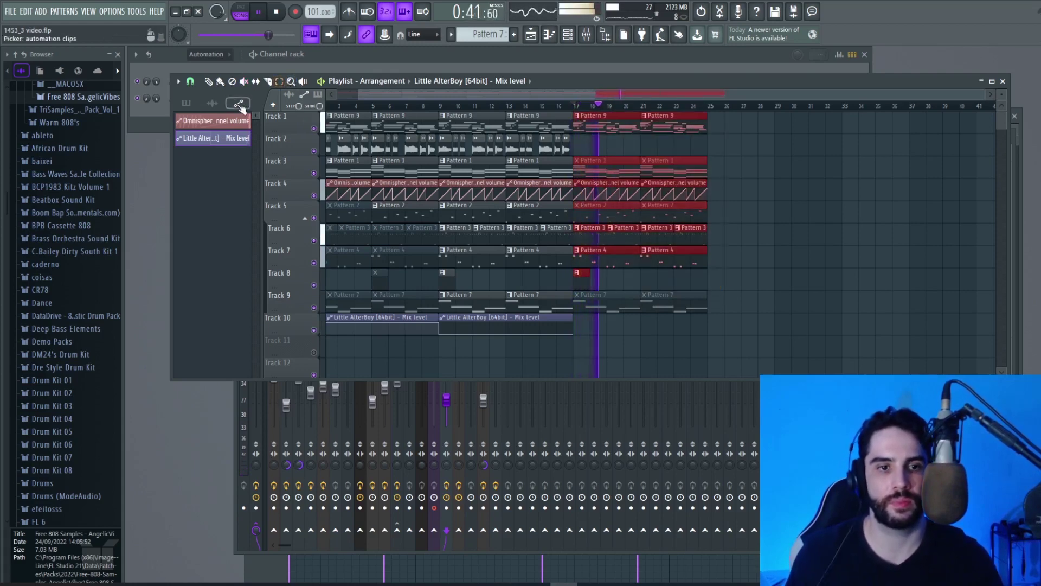
key(ctrl+b)
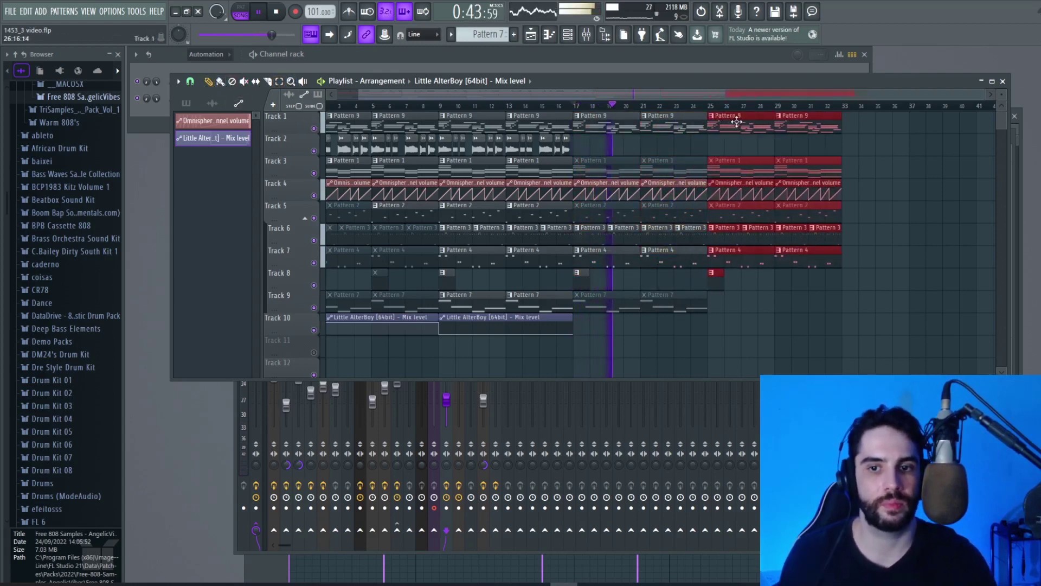
key(space)
- In the duplicated section from bar 25 to 33, mute the Pattern 9 clips and unmute the Pattern 1 clips
click(778, 138)
click(793, 276)
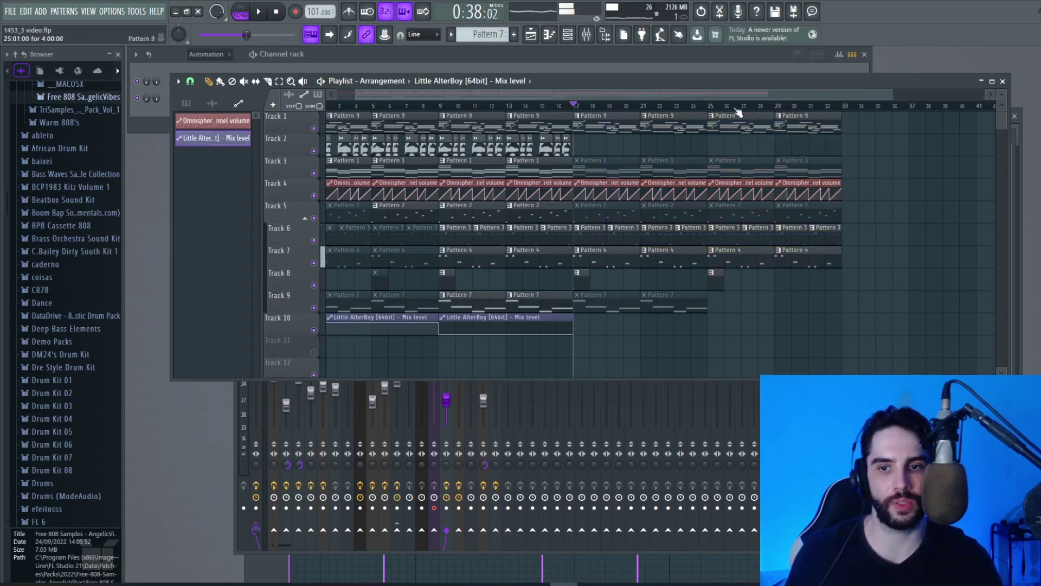
scroll(543, 217, right, 3)
click(660, 134)
click(627, 174)
click(700, 172)
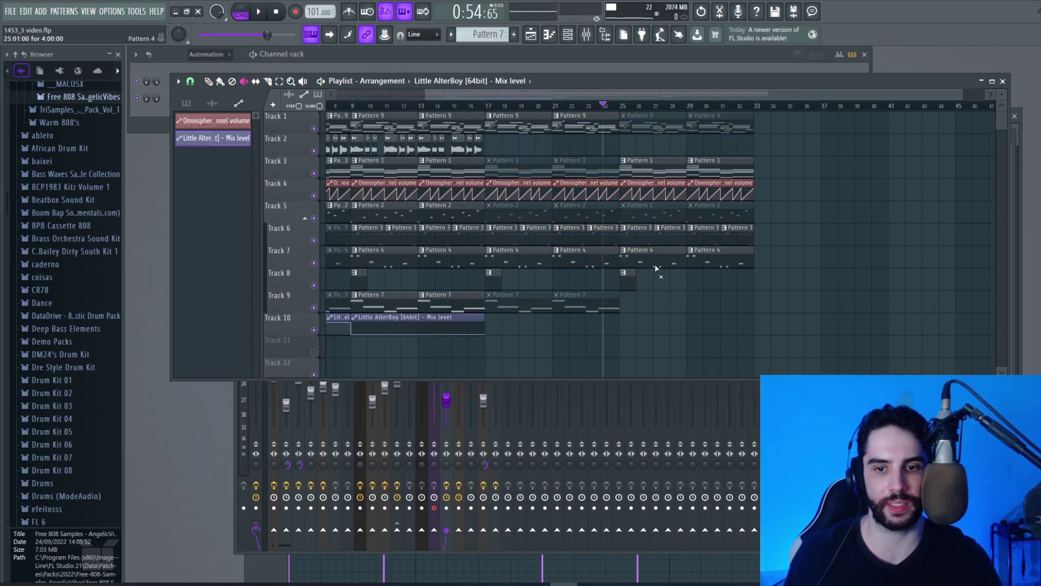
- Place Pattern 7 clips on Track 9 at bars 25 and 29 while playing the new section
click(434, 289)
drag(640, 296, 617, 290)
key(space)
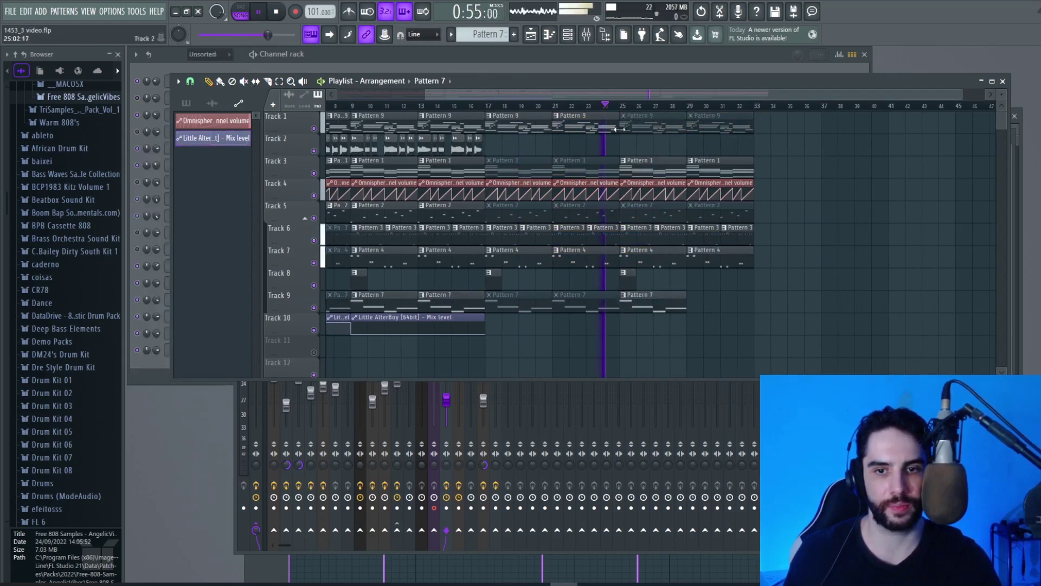
click(739, 296)
drag(739, 297, 722, 296)
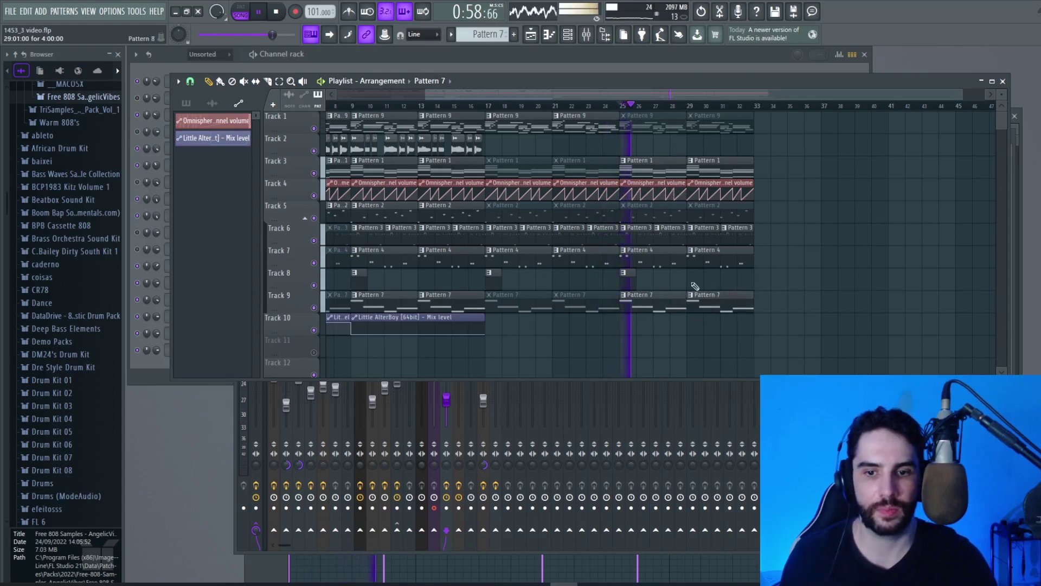
- Audition the Pattern 2 clip at bar 25, mute it again, and shorten the last Pattern 3 clip on Track 6 to end at bar 32
click(671, 217)
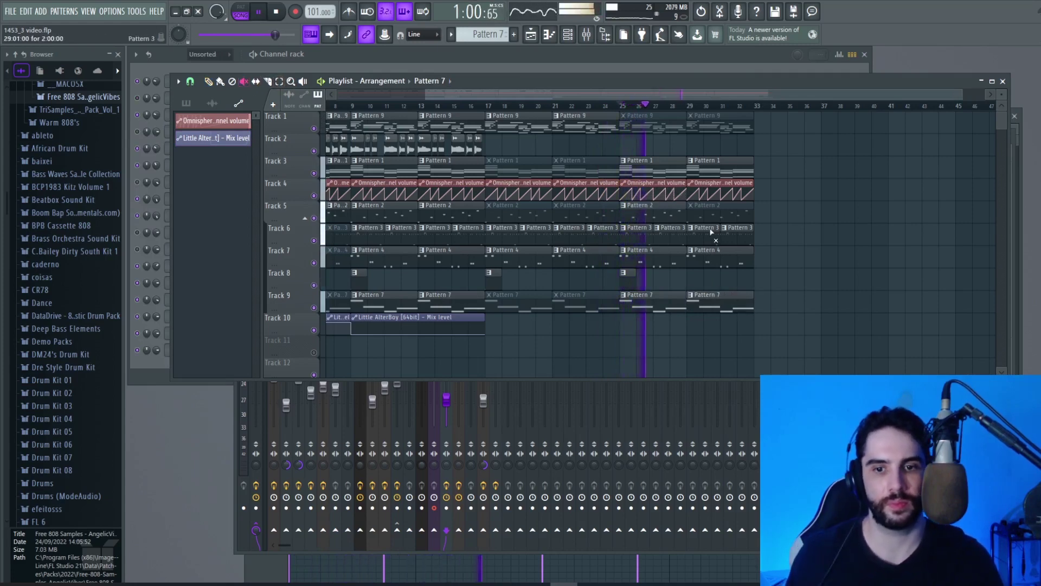
click(667, 213)
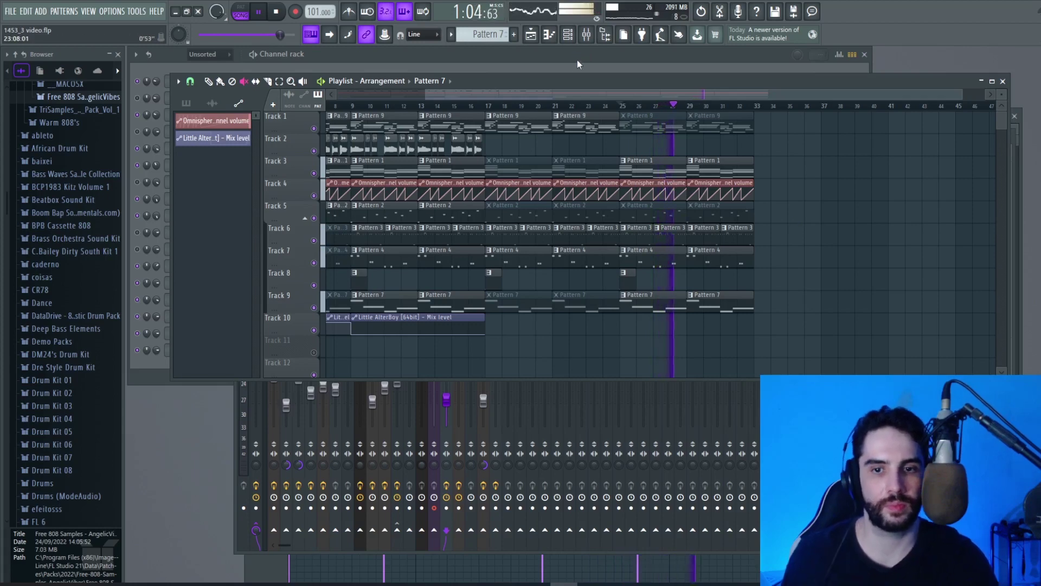
scroll(488, 90, down, 3)
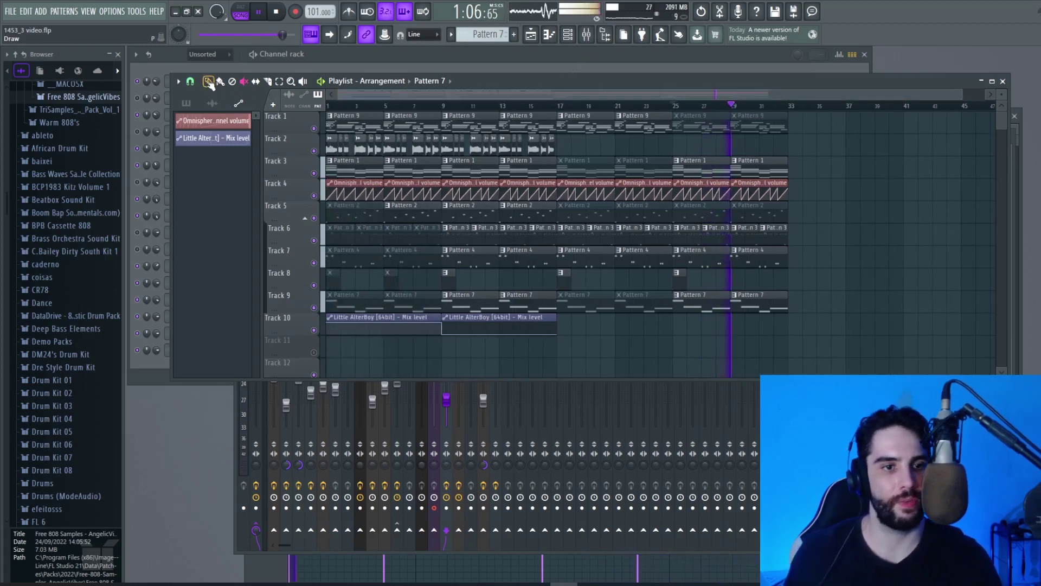
drag(789, 230, 773, 230)
- Select all clips between bars 9 and 33, duplicate them so the copies start at bar 33, and clear the selection
click(279, 81)
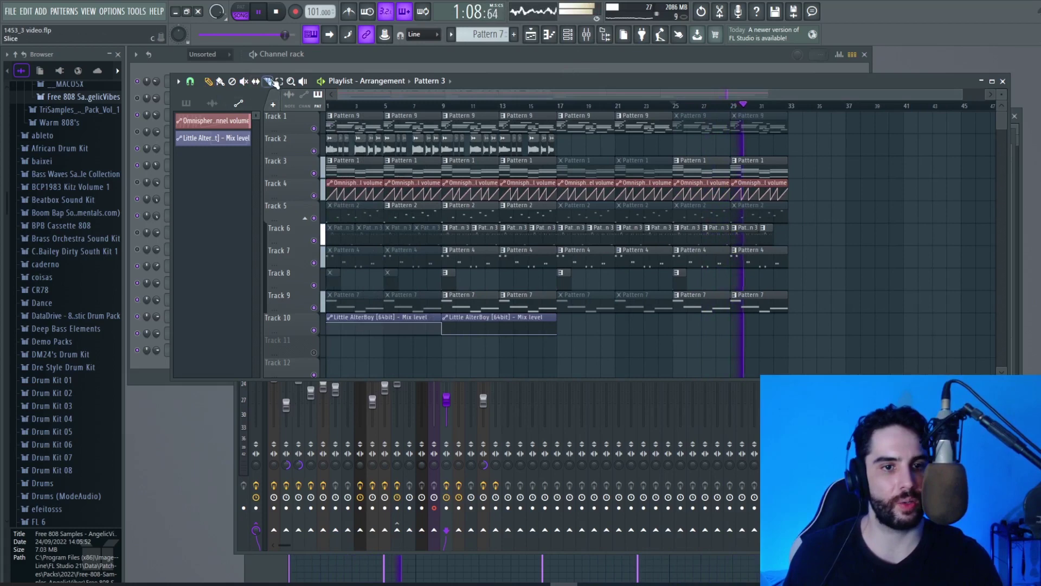
drag(812, 356, 449, 116)
click(179, 82)
click(217, 81)
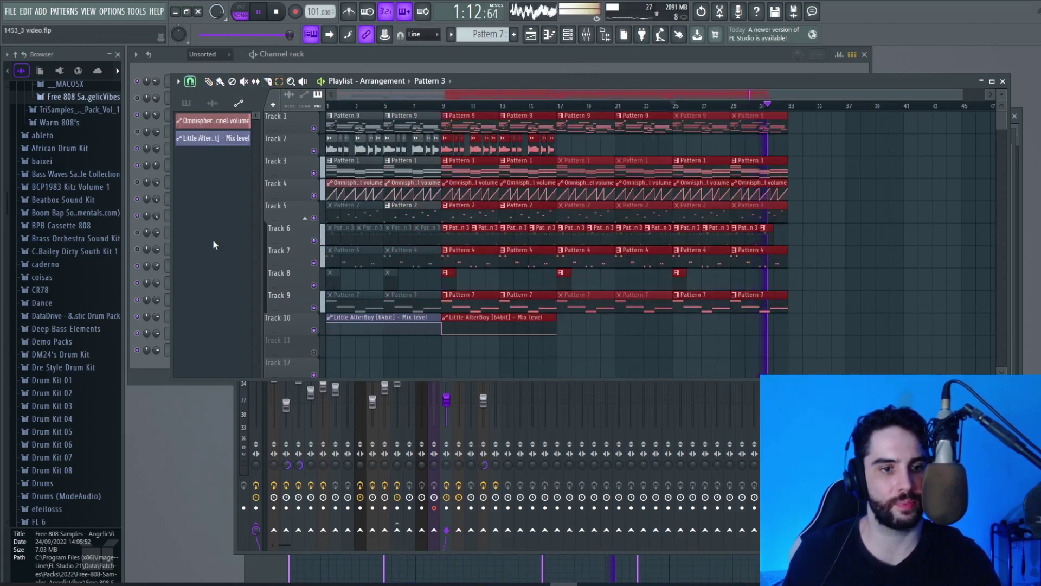
key(ctrl+b)
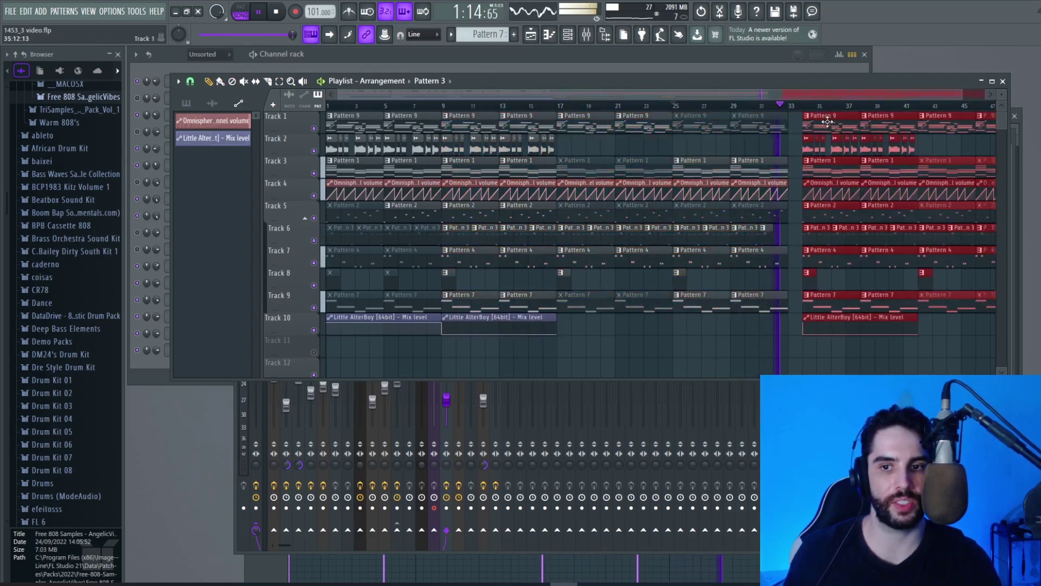
drag(747, 91, 825, 96)
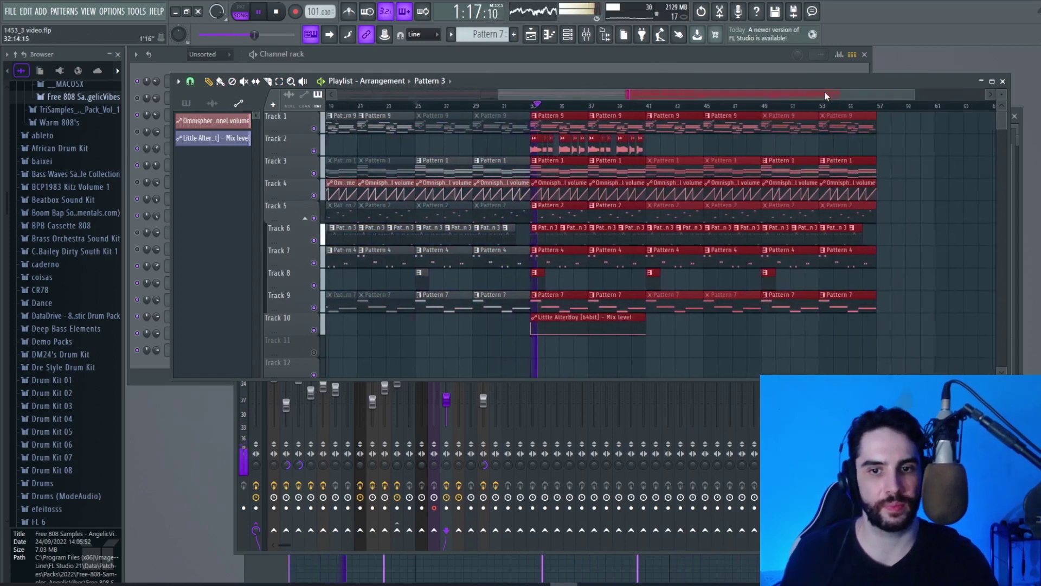
click(694, 143)
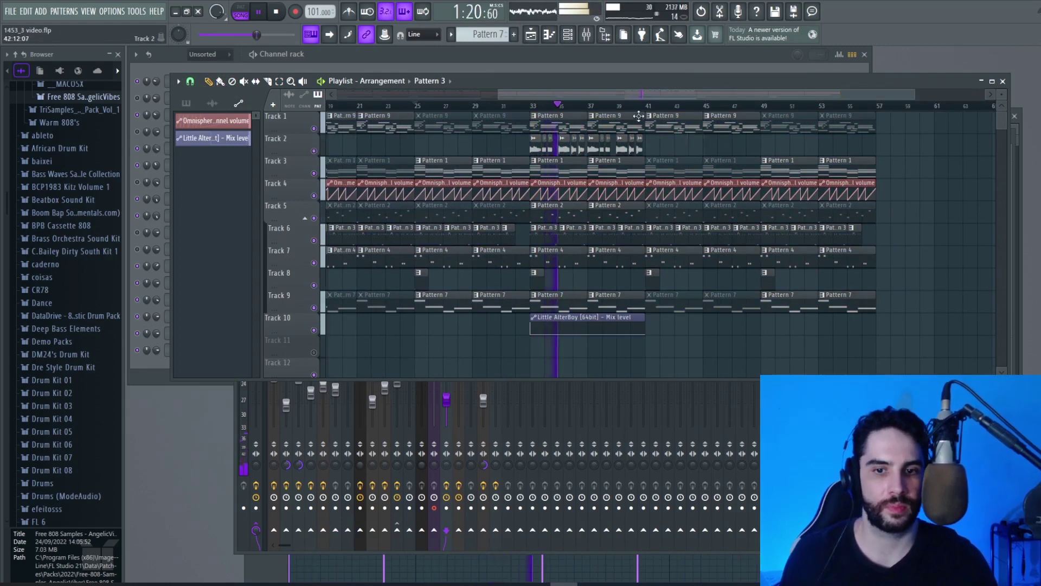
- Check the mixer levels and the Omnisphere #3 channel in the channel rack during playback, and return to the playlist
click(588, 37)
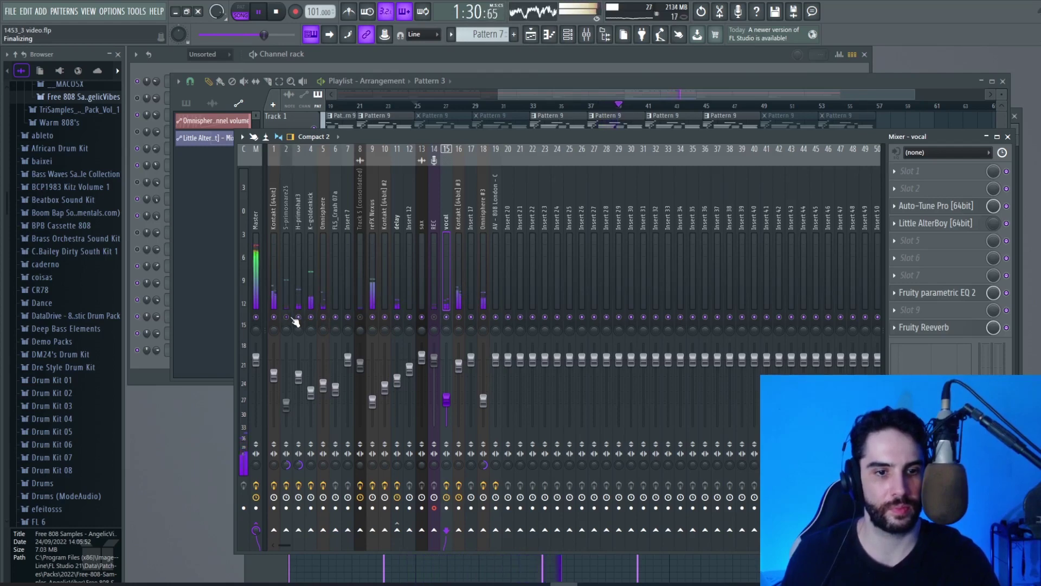
key(F6)
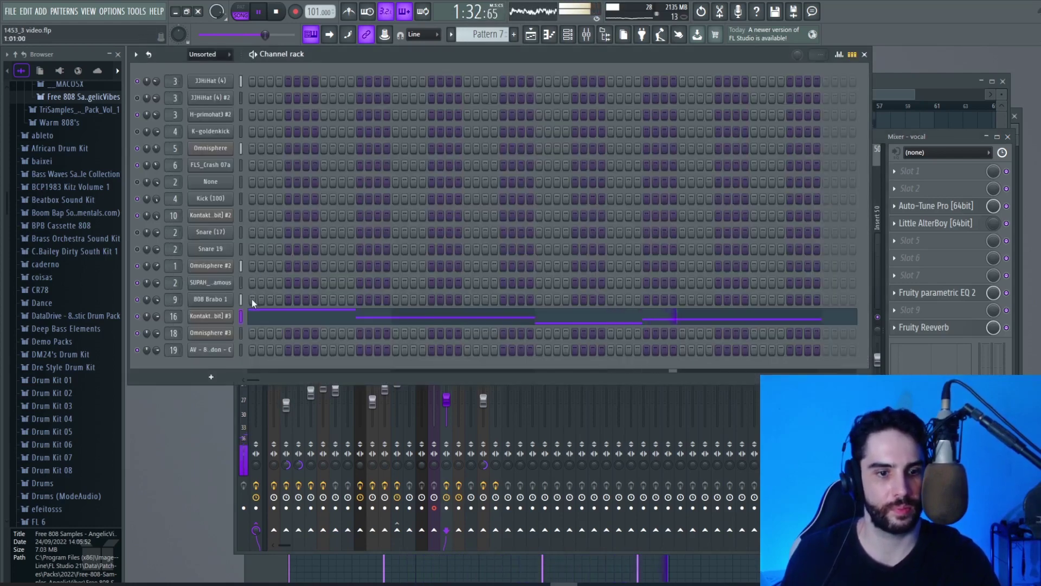
click(239, 335)
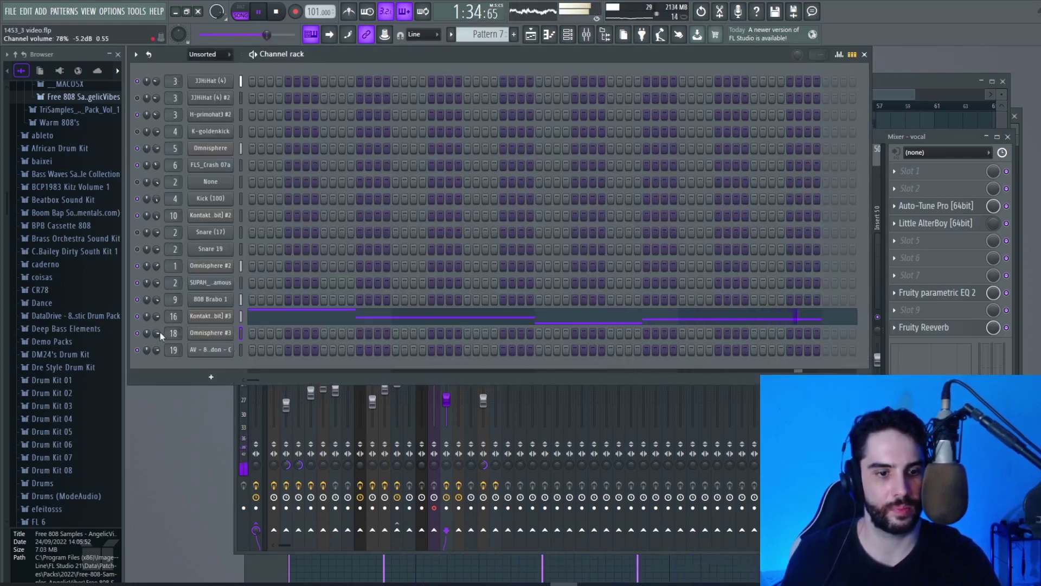
click(531, 35)
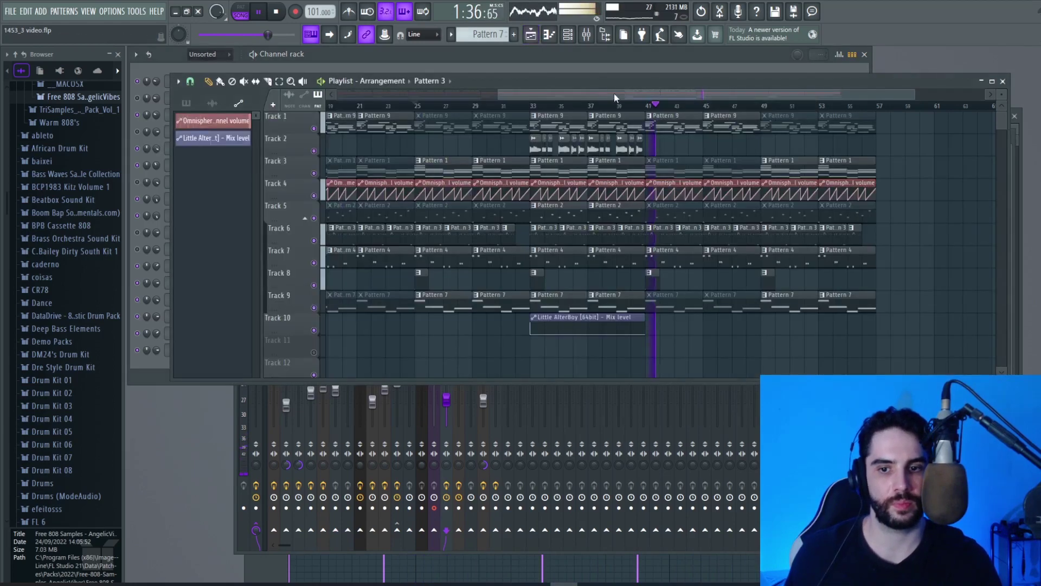
- Stop playback, extend the last Pattern 3 clip on Track 6 to bar 57, and duplicate all clips between bars 33 and 57 directly after
key(space)
key(e)
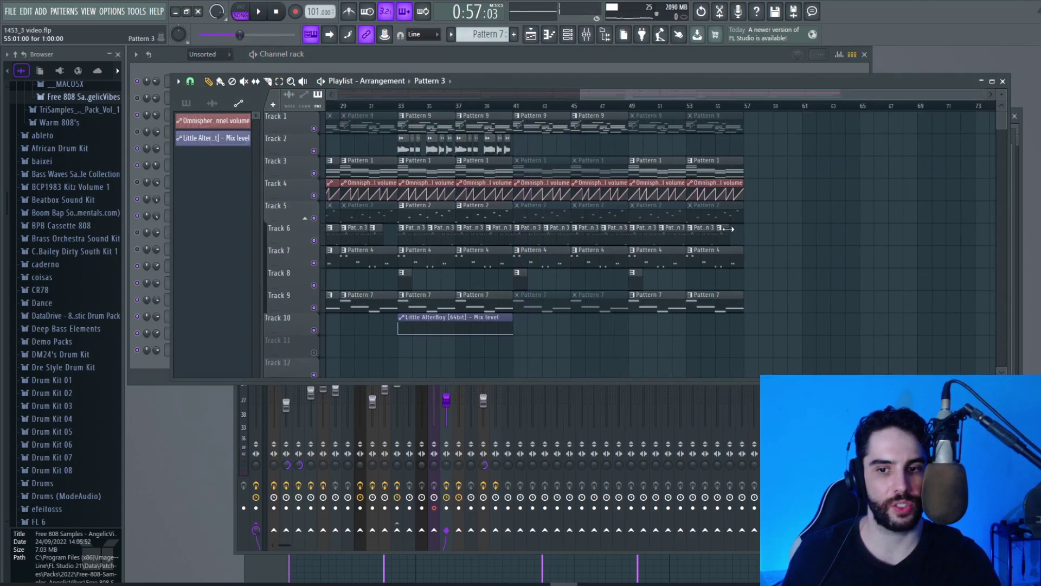
drag(792, 357, 401, 111)
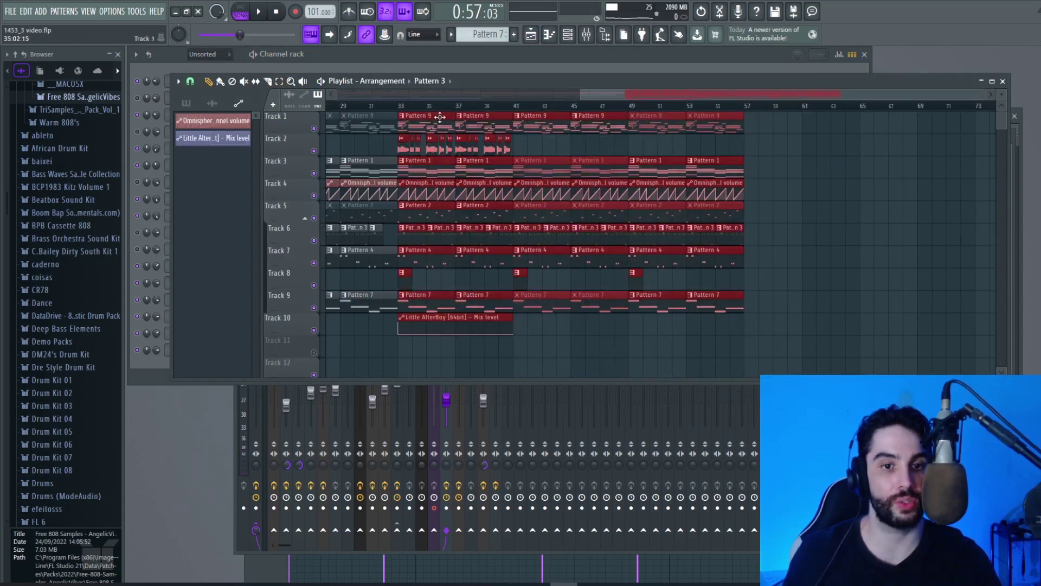
key(ctrl+b)
- Delete the Pattern 3 clip at bar 57 on Track 6, play from bar 57 and clear the selection
scroll(562, 236, down, 5)
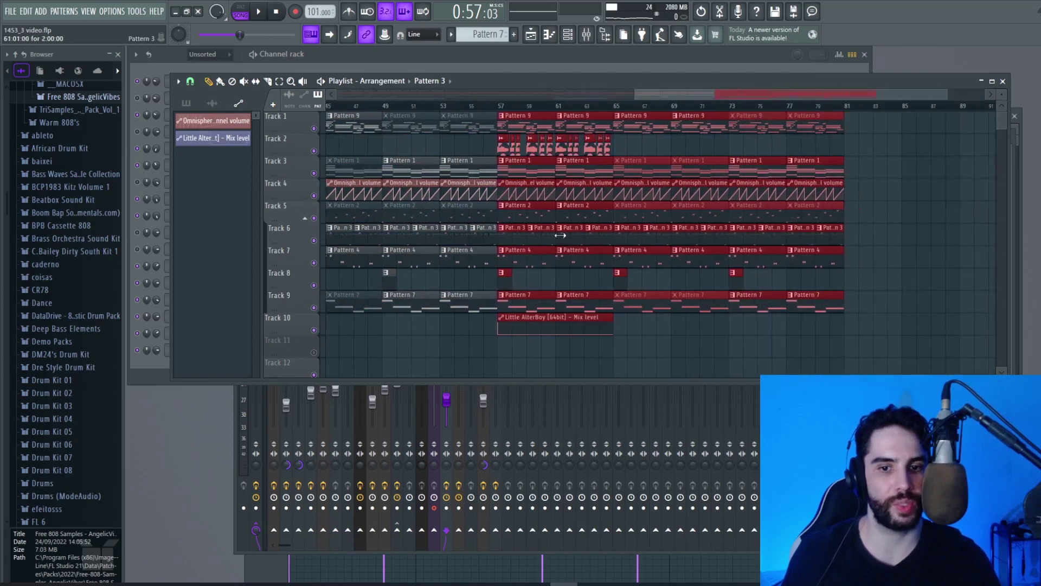
right_click(512, 231)
click(502, 105)
key(space)
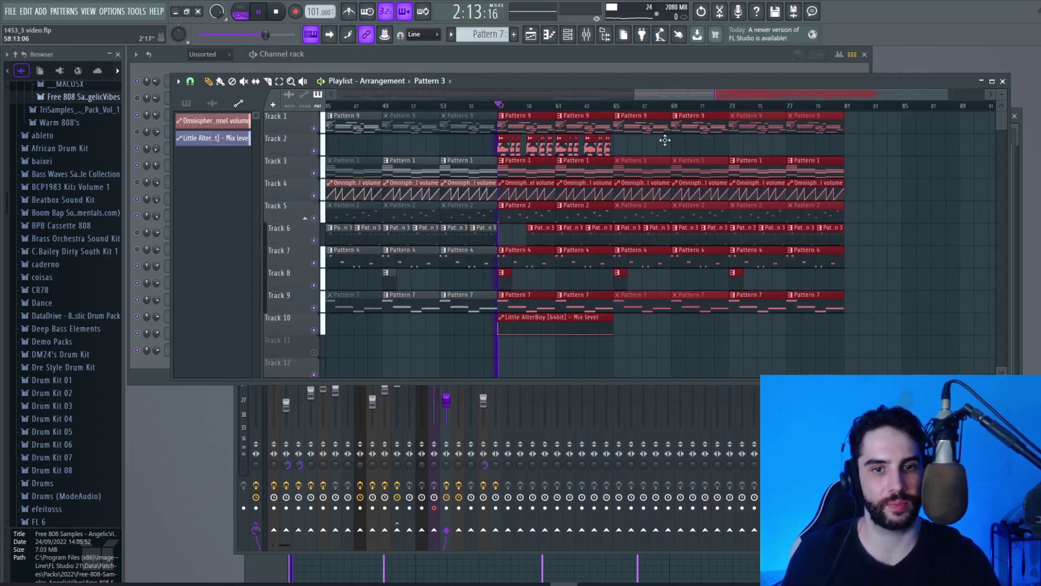
click(896, 203)
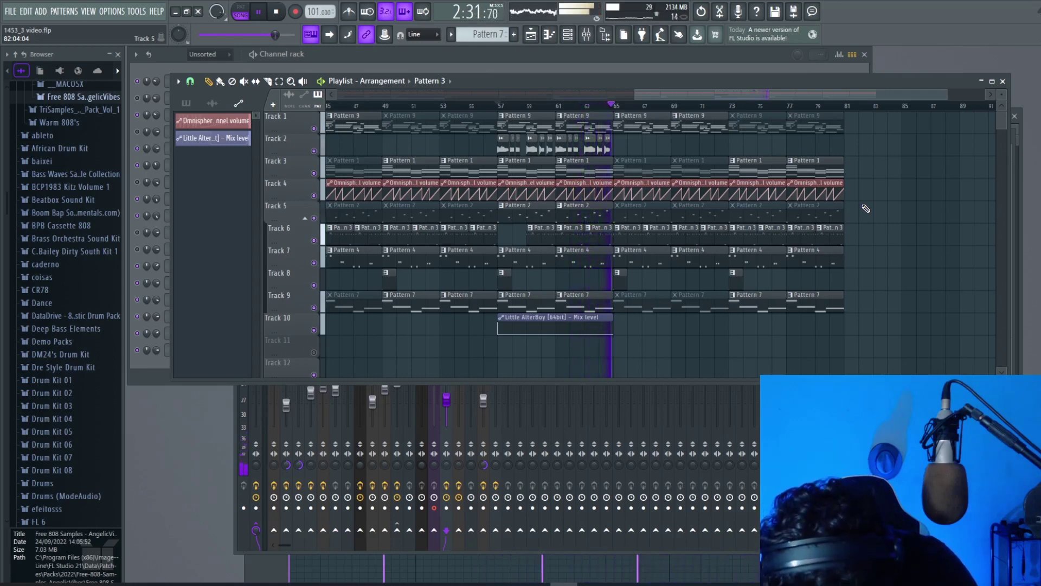
- Stop playback and delete all clips between bars 65 and 81
drag(660, 95, 713, 89)
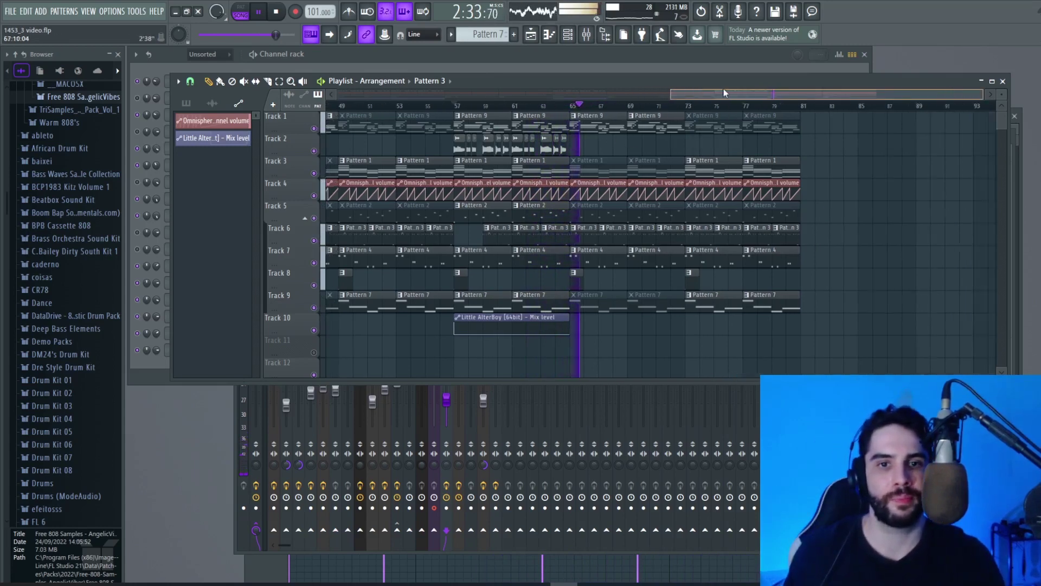
key(space)
click(280, 81)
drag(784, 356, 544, 113)
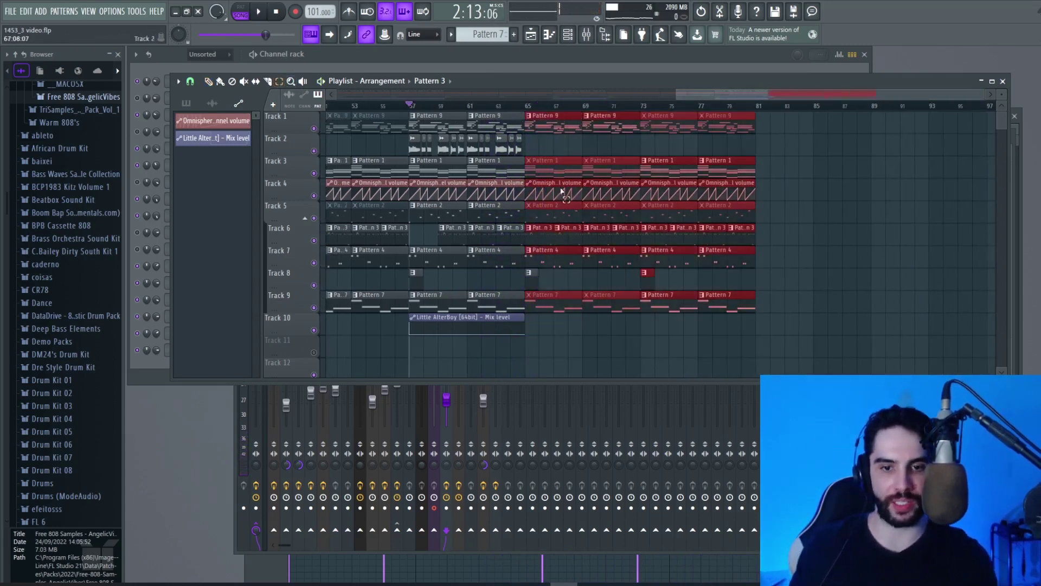
key(Delete)
- Select all intro clips between bars 1 and 9, keep the snap at Bar, and copy them to bar 65
drag(746, 89, 332, 93)
drag(383, 356, 319, 114)
click(225, 106)
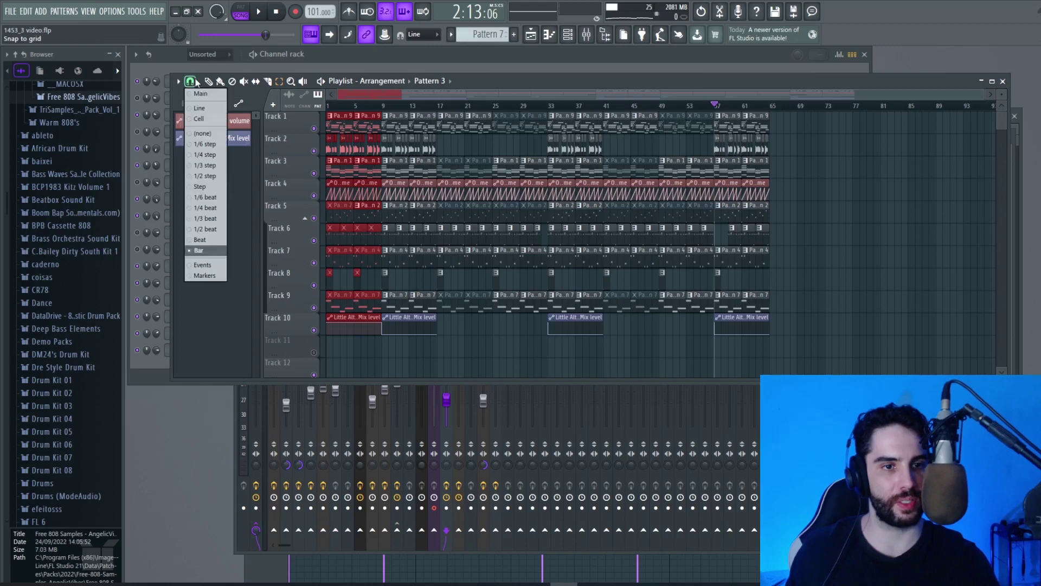
click(206, 245)
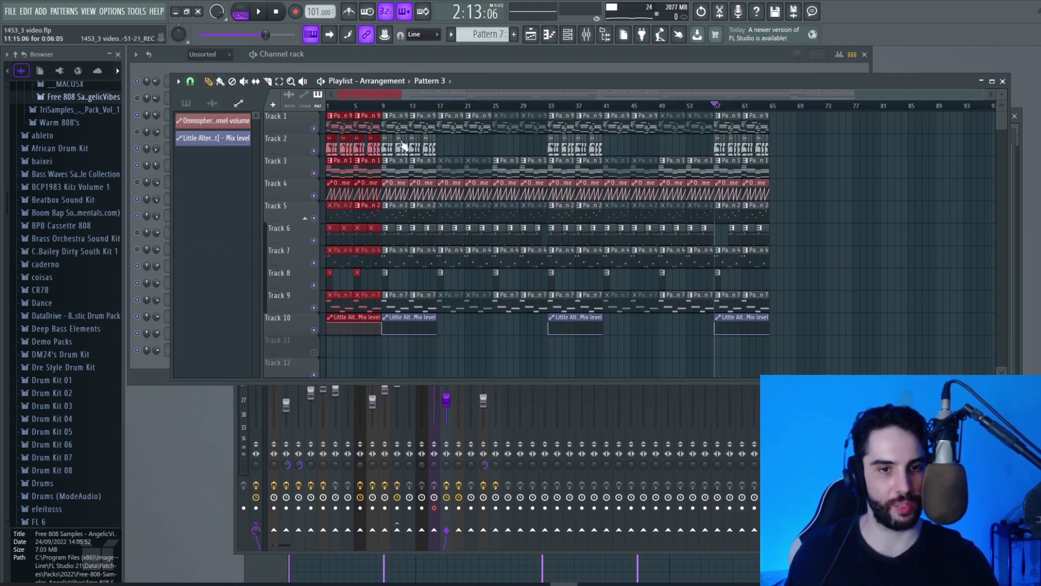
drag(372, 127, 812, 127)
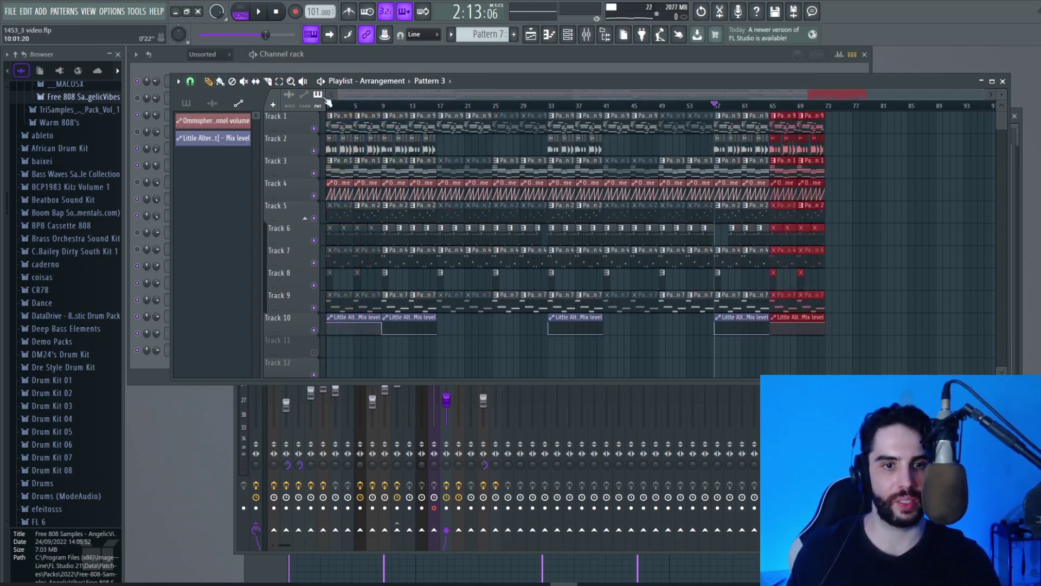
- In the copied ending, unmute the Pattern 2 clip at bar 65 and the Pattern 7 clips at bars 65 and 69
drag(913, 325, 717, 133)
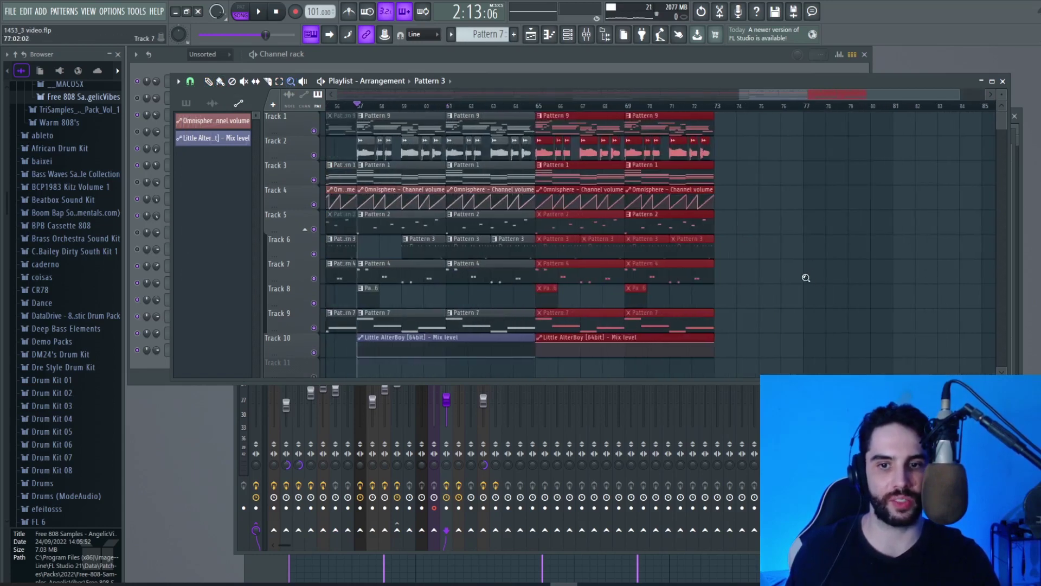
click(688, 201)
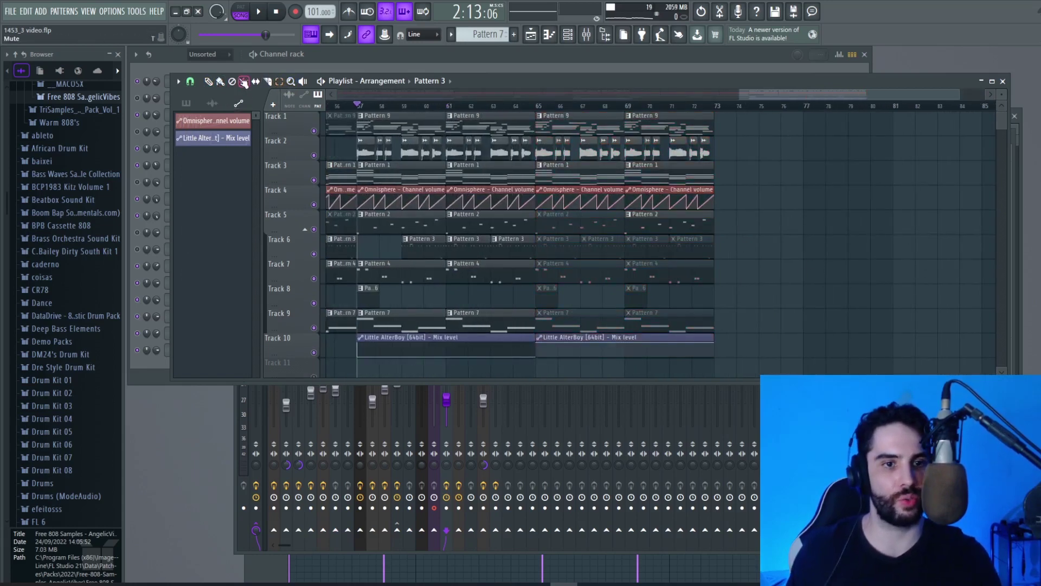
scroll(513, 167, down, 1)
scroll(581, 255, down, 1)
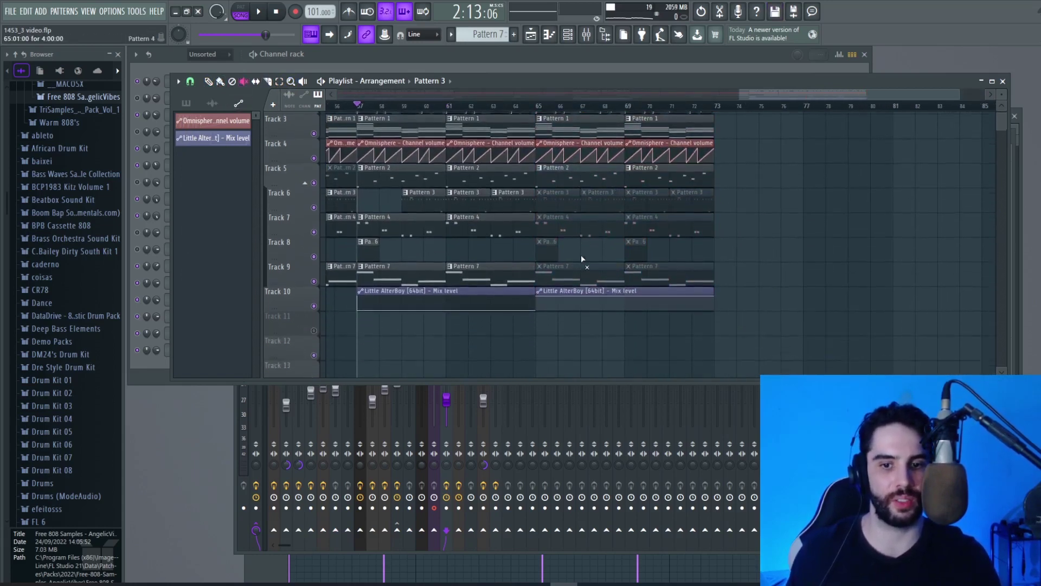
scroll(571, 304, up, 2)
click(655, 330)
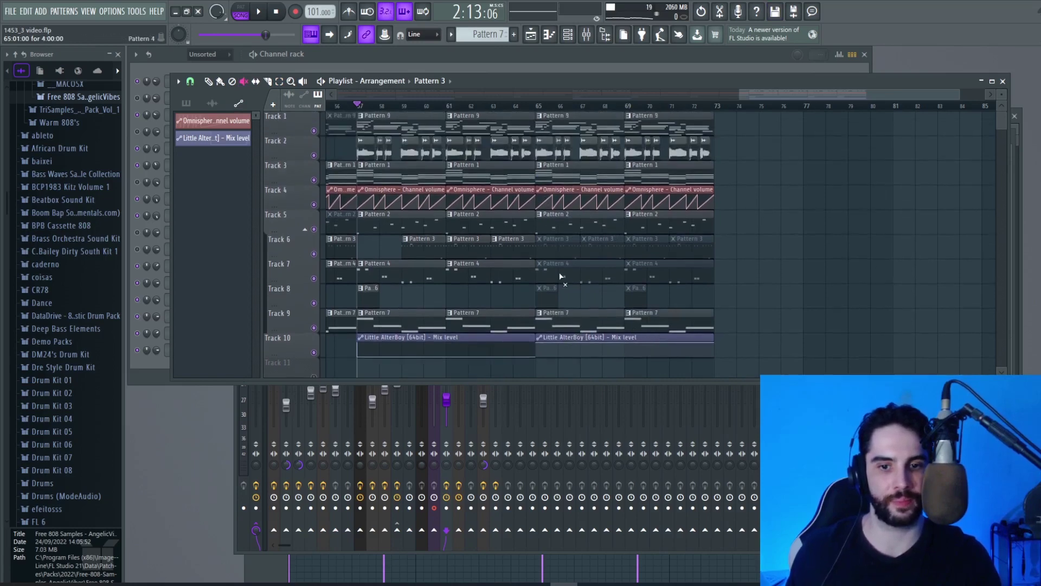
- Play the ending, unmute the Pattern 4 and Pattern 6 clips at bar 65, and leave Pattern 4 at bar 69 muted
key(space)
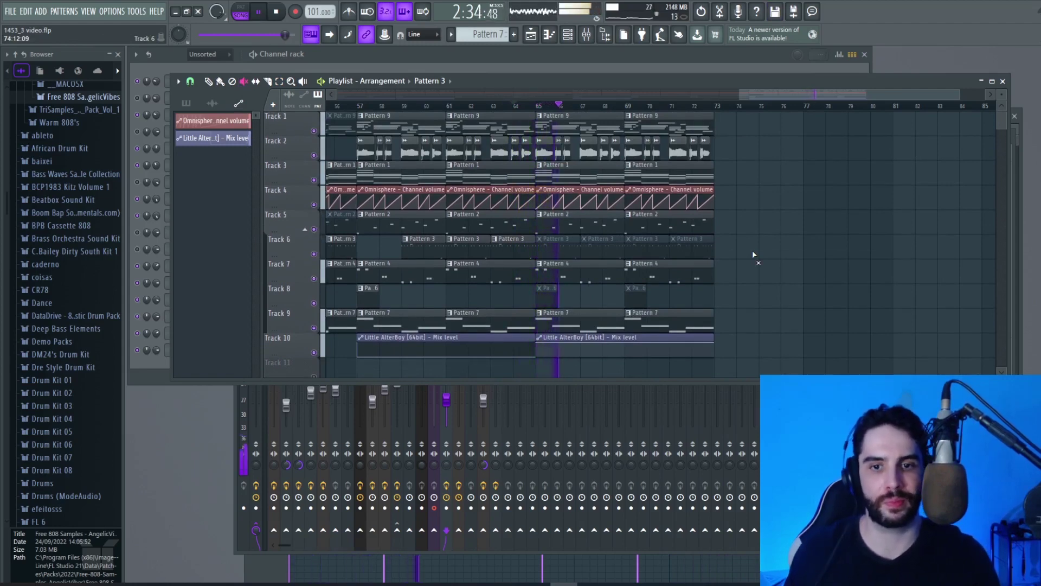
click(662, 265)
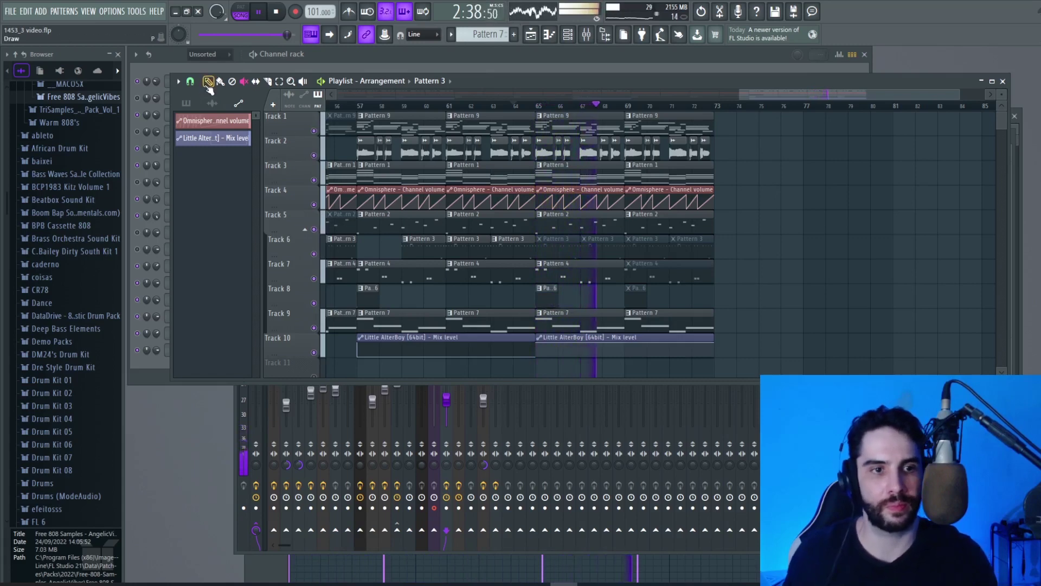
- Extend the last Pattern 9 clip on Track 1 past the other tracks to bar 76 and play back the ending
drag(714, 121, 736, 123)
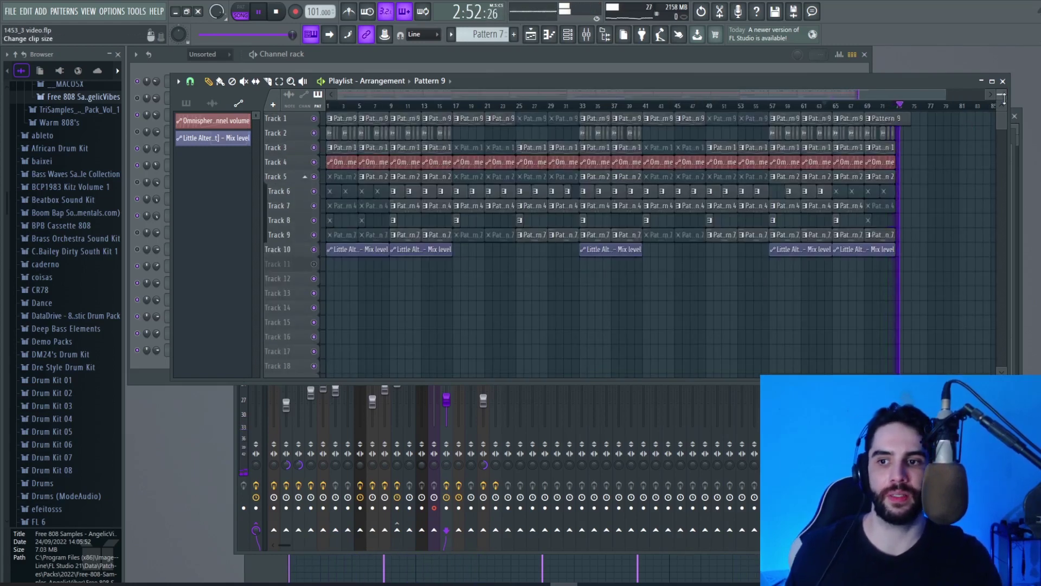
drag(1004, 97, 785, 93)
scroll(504, 99, right, 3)
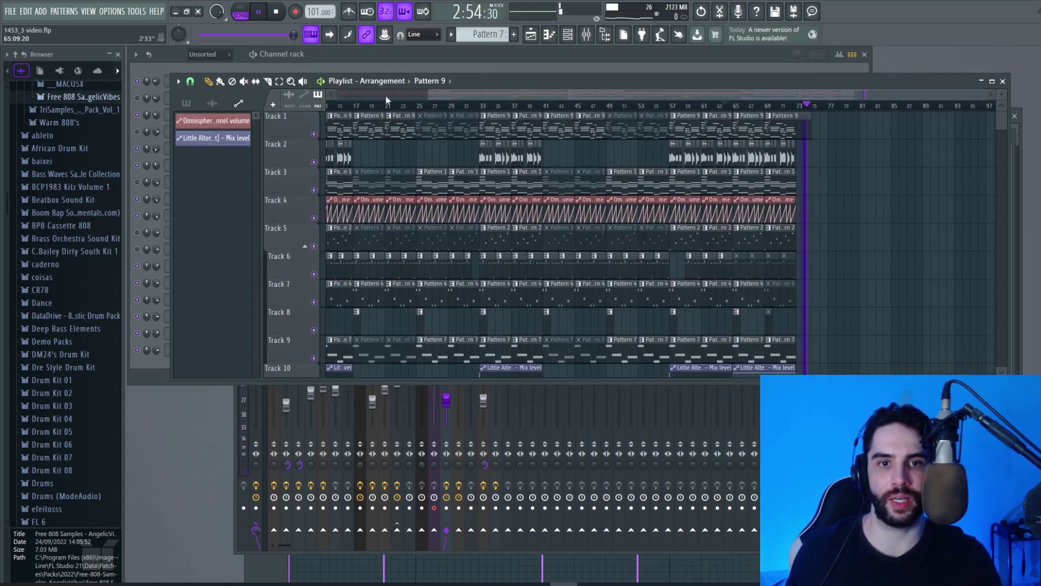
key(space)
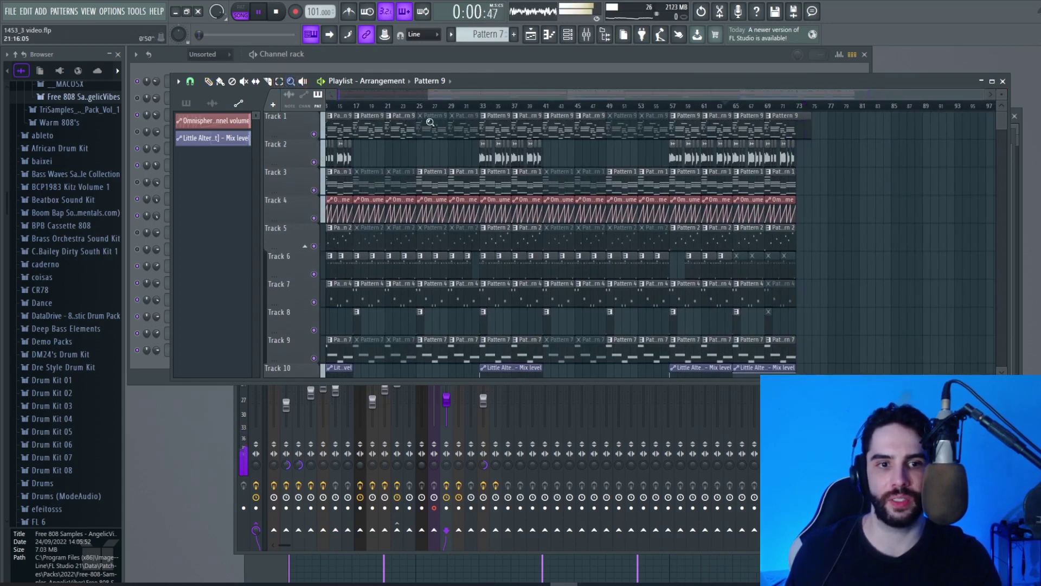
drag(889, 219, 736, 112)
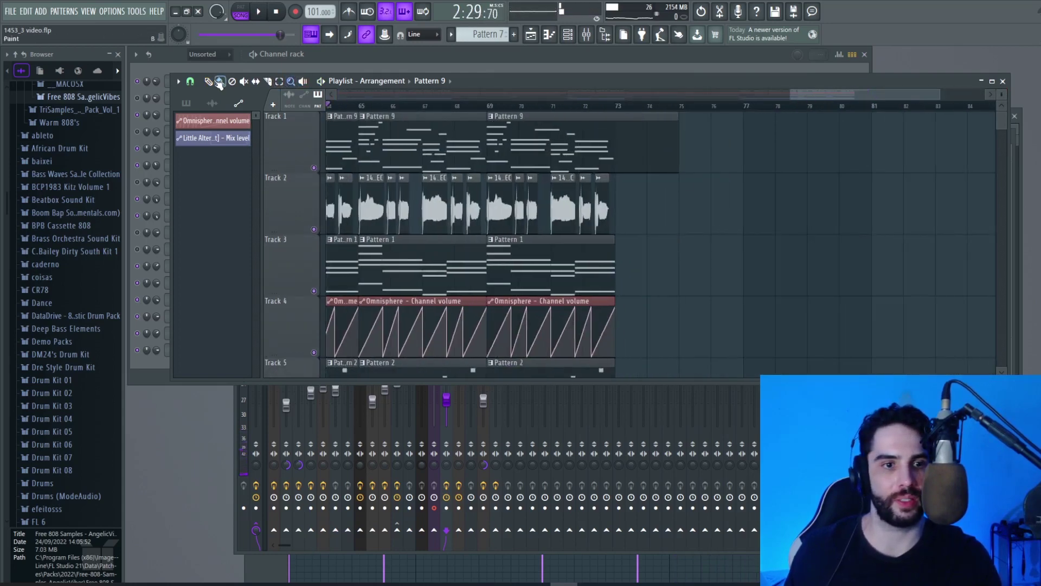
drag(675, 118, 704, 118)
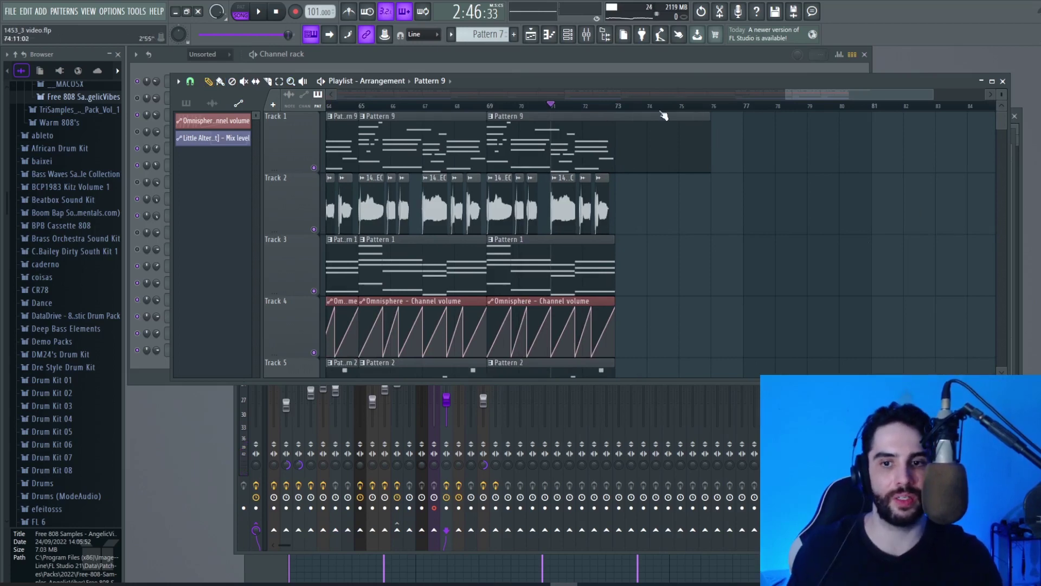
key(space)
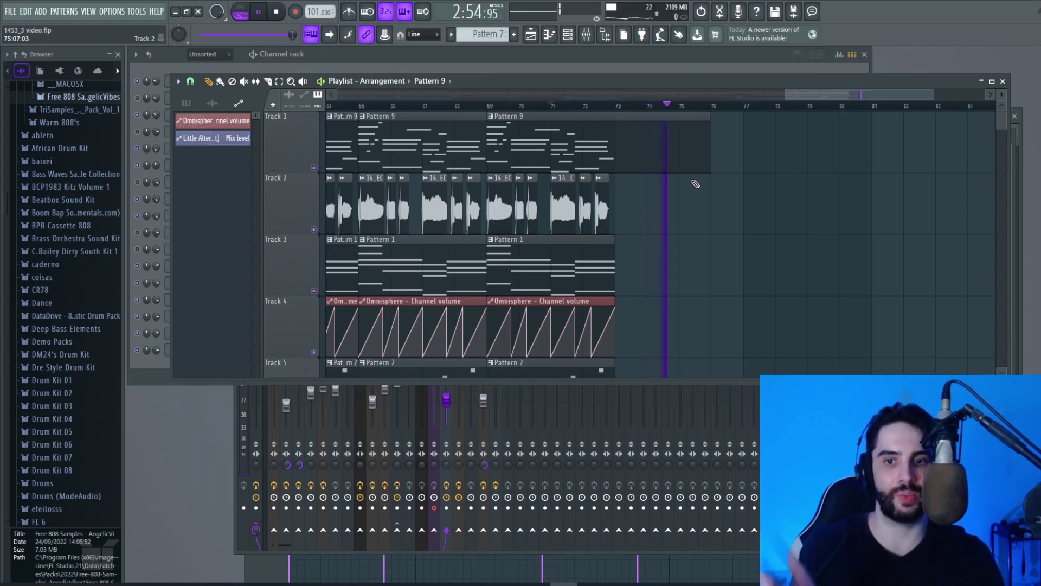
key(space)
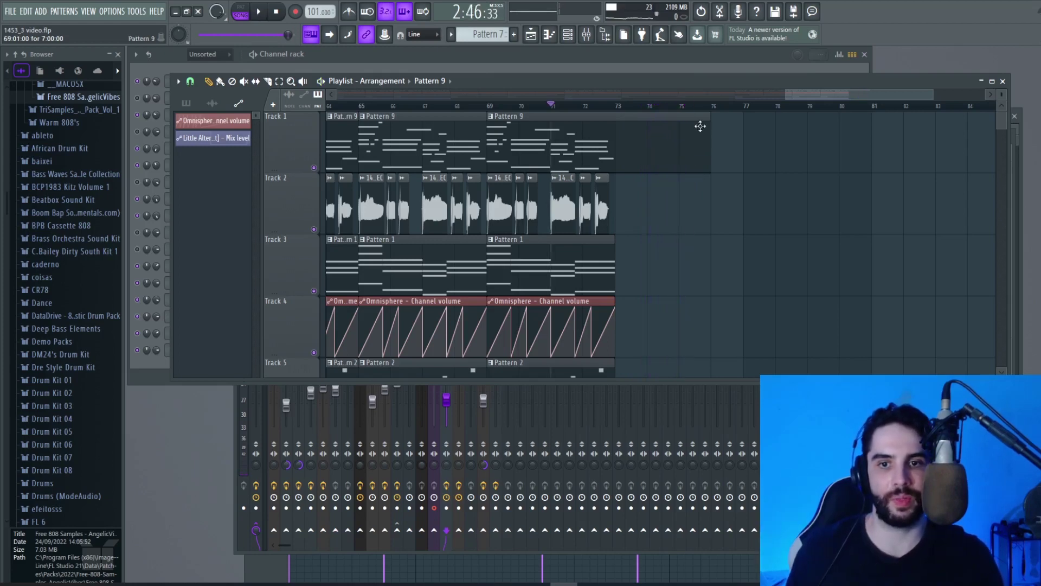
- Change the playlist snap setting and shorten the last Pattern 9 clip on Track 1 to about halfway through bar 75
click(189, 82)
click(206, 250)
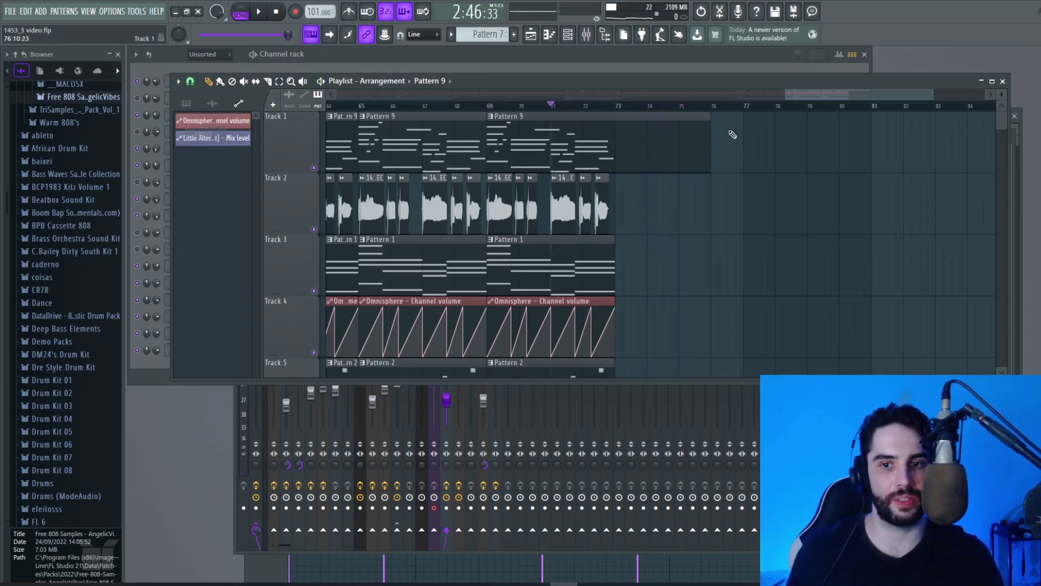
drag(711, 115, 695, 116)
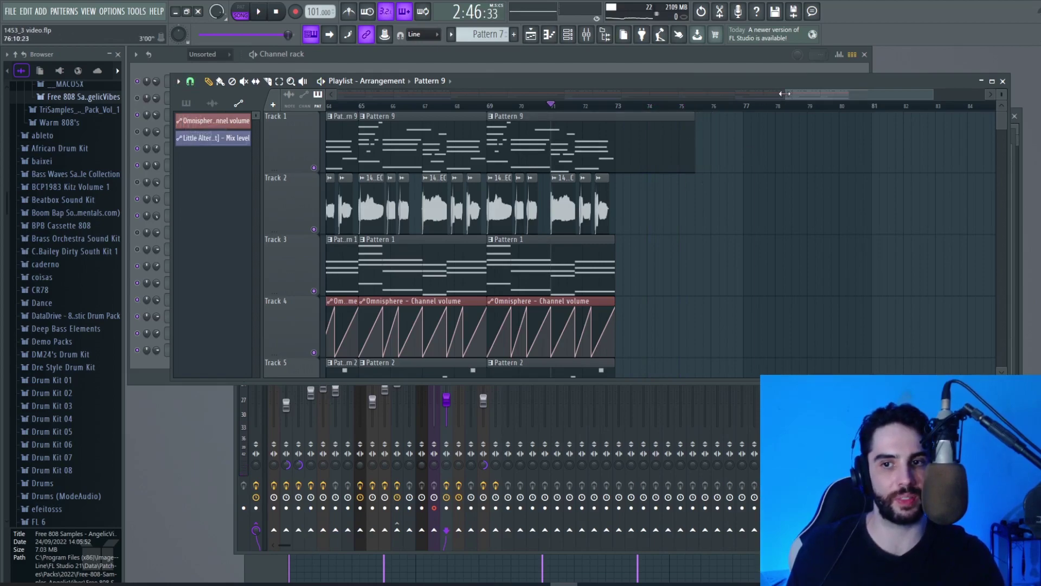
- Review the whole arrangement in the playlist and save the project
drag(785, 94, 336, 93)
scroll(1001, 96, down, 3)
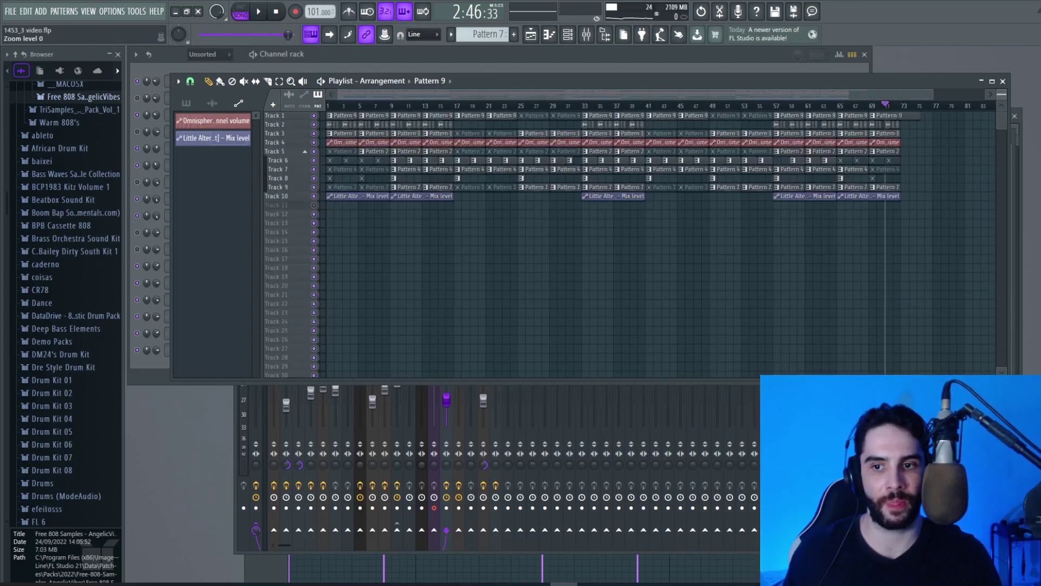
scroll(1004, 90, up, 2)
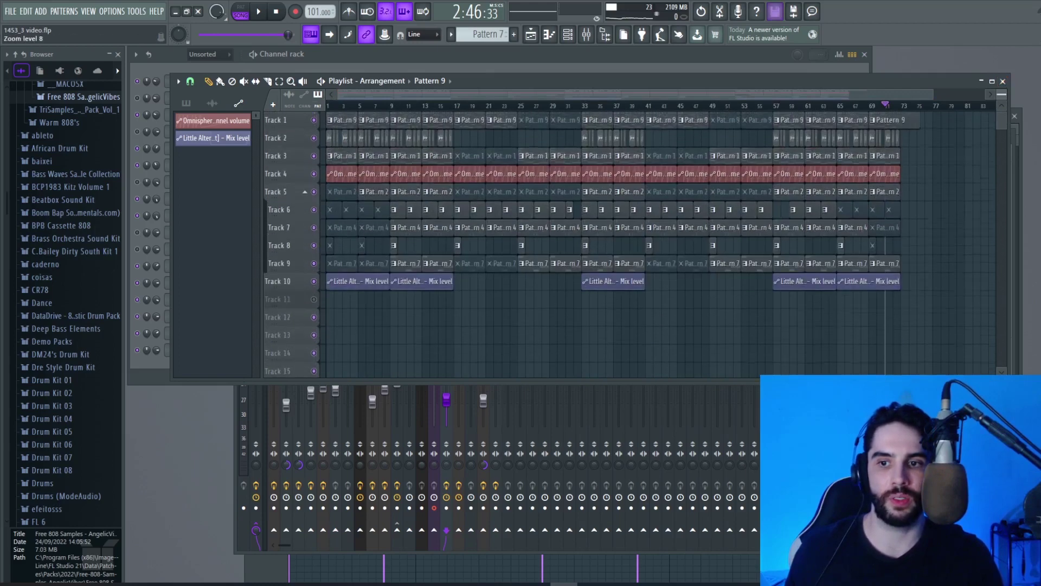
click(49, 13)
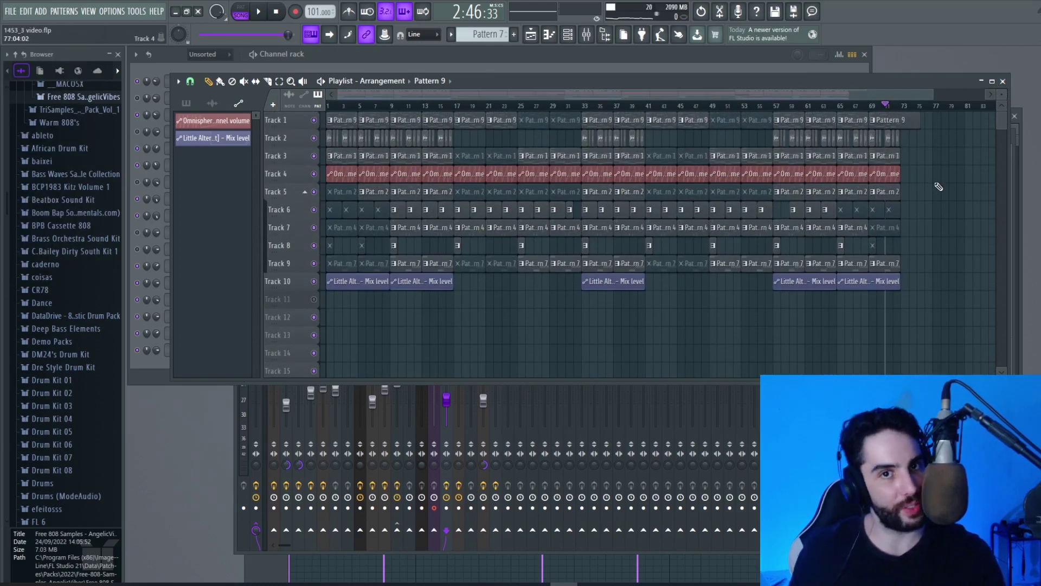
scroll(1003, 93, up, 1)
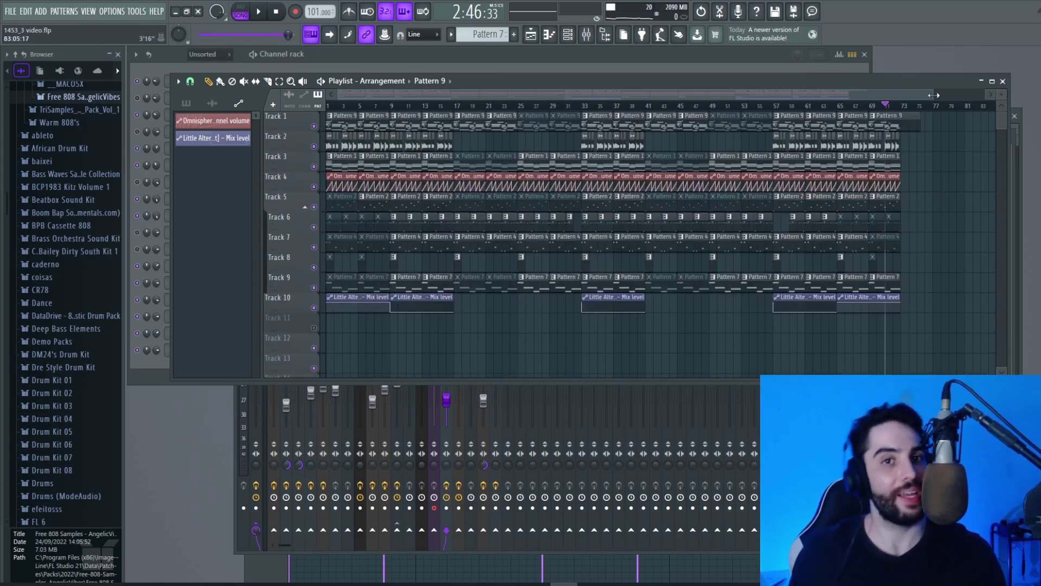
drag(934, 94, 974, 95)
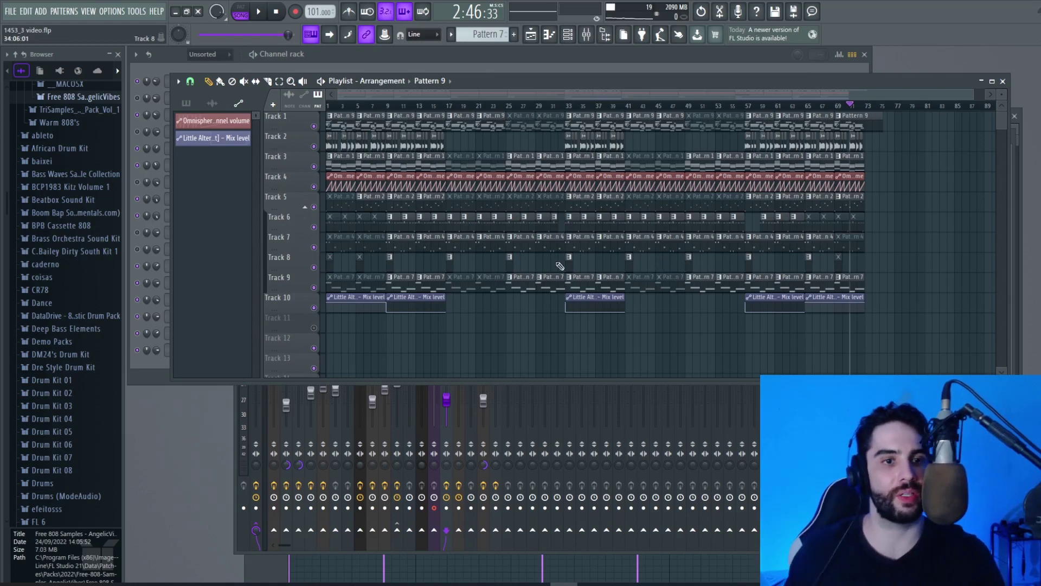
click(11, 11)
click(23, 63)
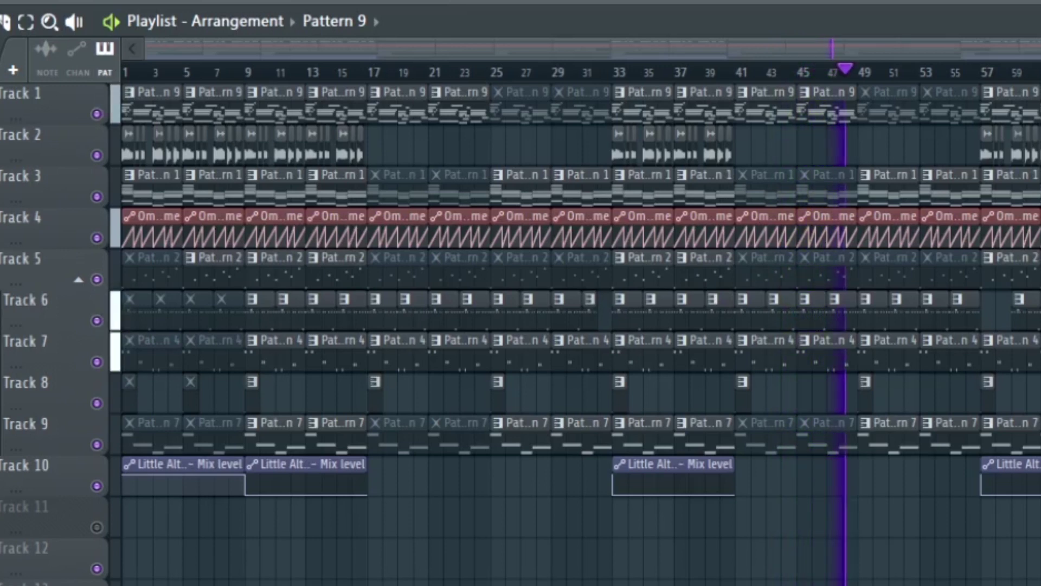
- Inspect the mixer and the Fruity Limiter on the Master during song playback, close them, and switch to OBS
key(F9)
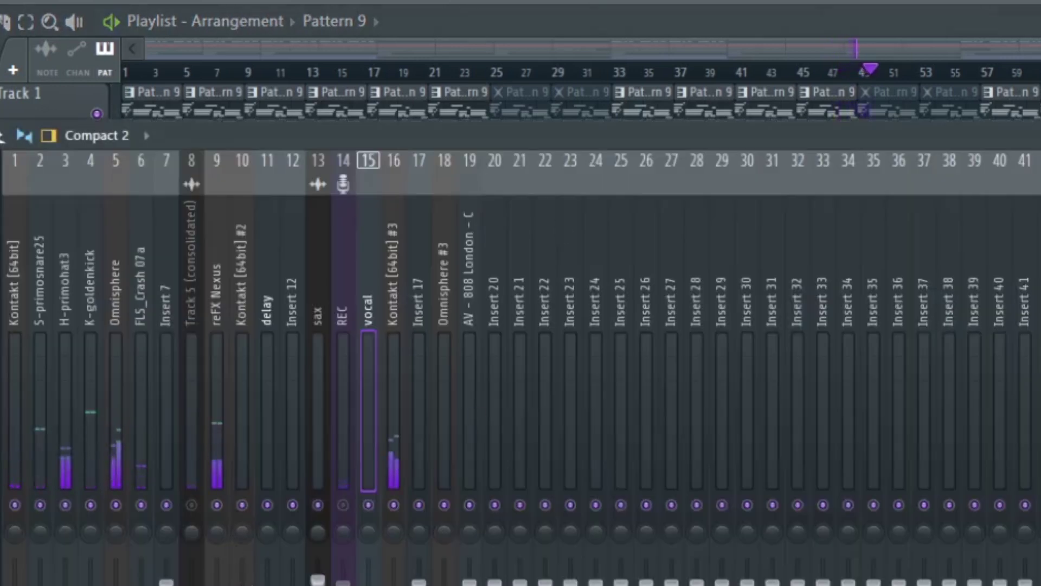
click(216, 293)
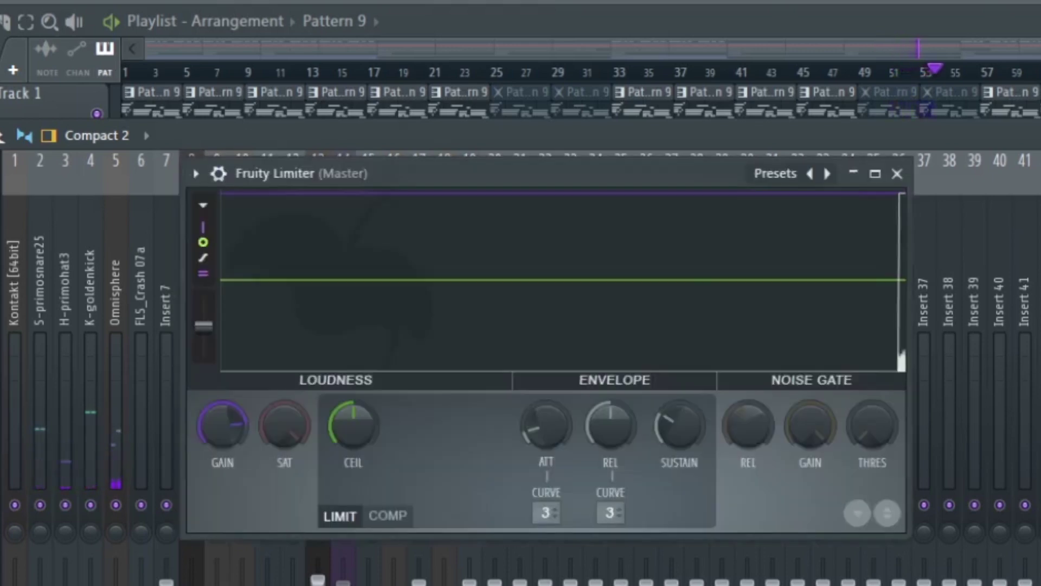
click(672, 22)
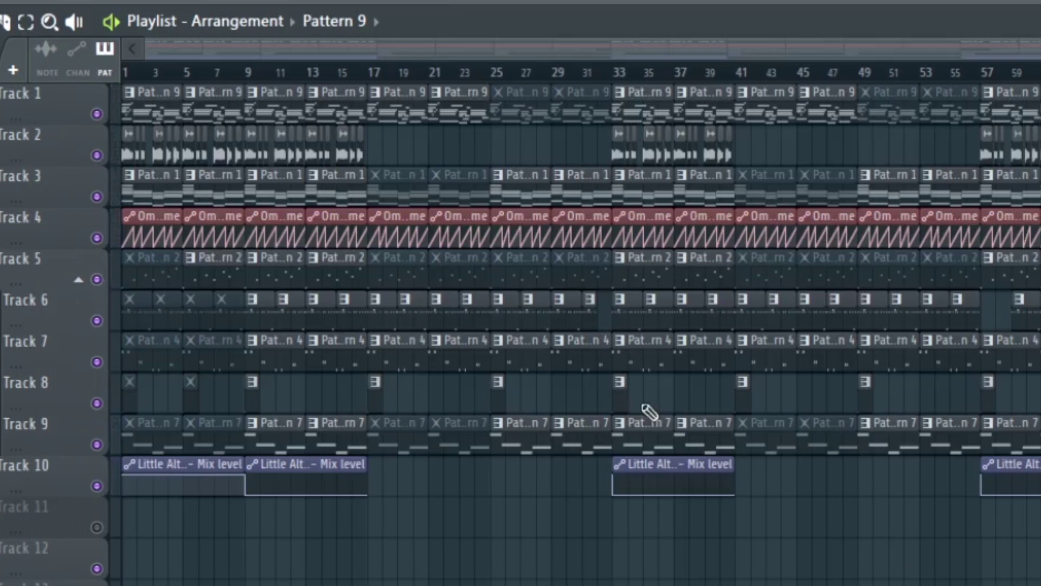
key(alt+Tab)
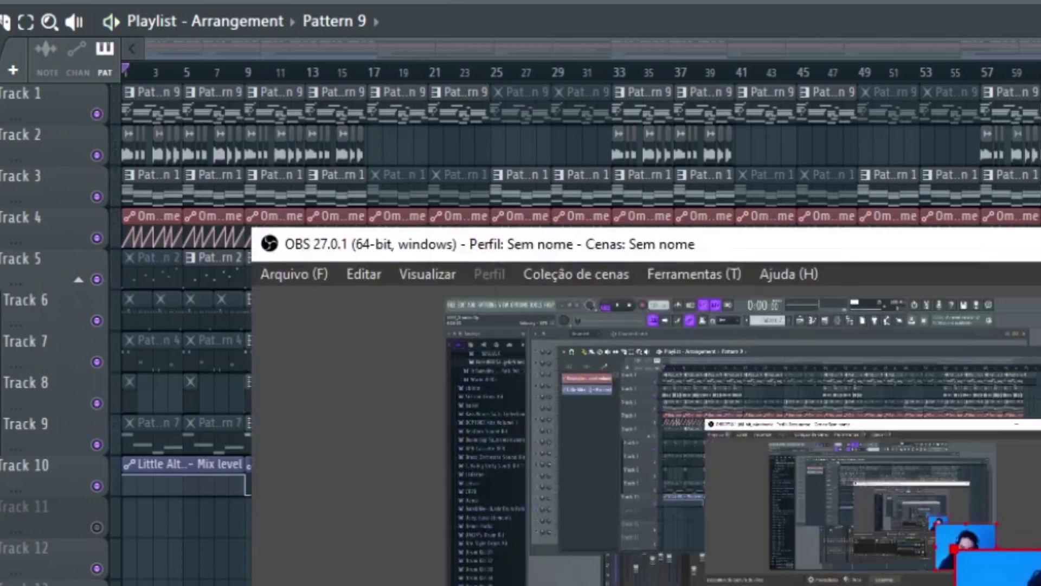